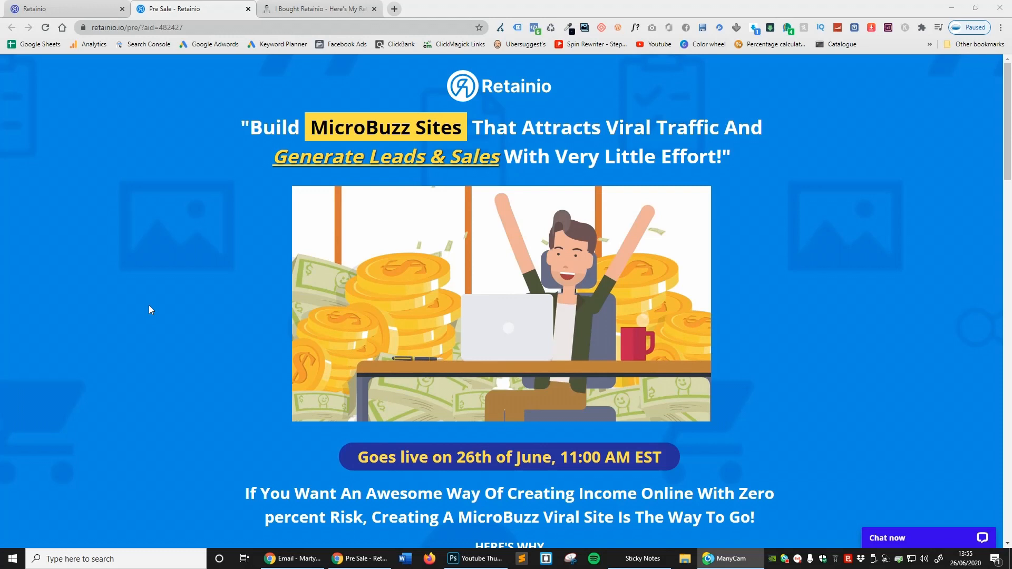
# - Skim the opening of the Retainio review article on the already open blog page
pyautogui.click(270, 5)
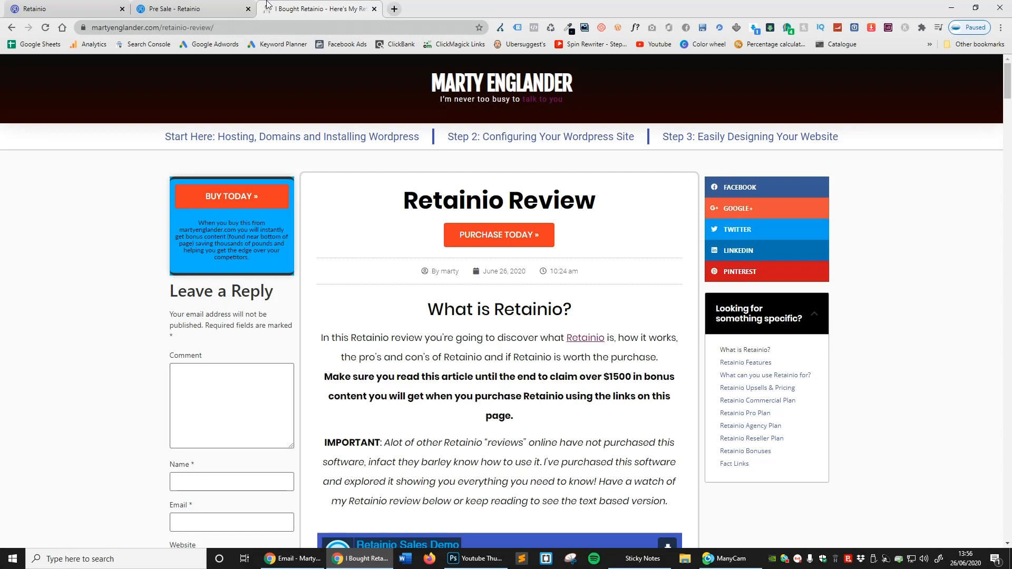
pyautogui.scroll(-10, 692, 202)
pyautogui.scroll(9, 692, 202)
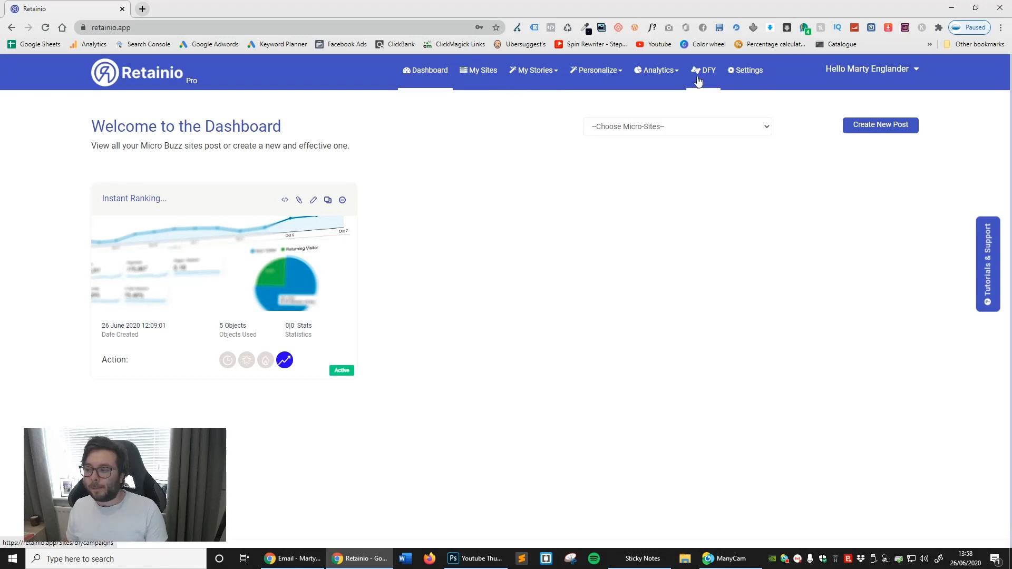
# - Look over the account's Settings page with its tracking code, Amazon and Youzign sections, and return to the Dashboard
pyautogui.click(748, 72)
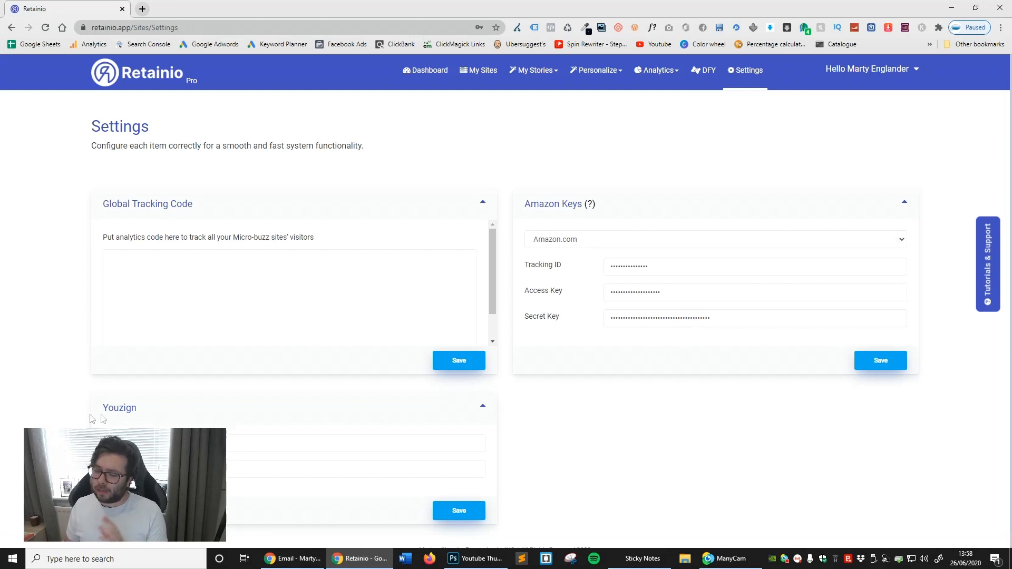
pyautogui.click(417, 82)
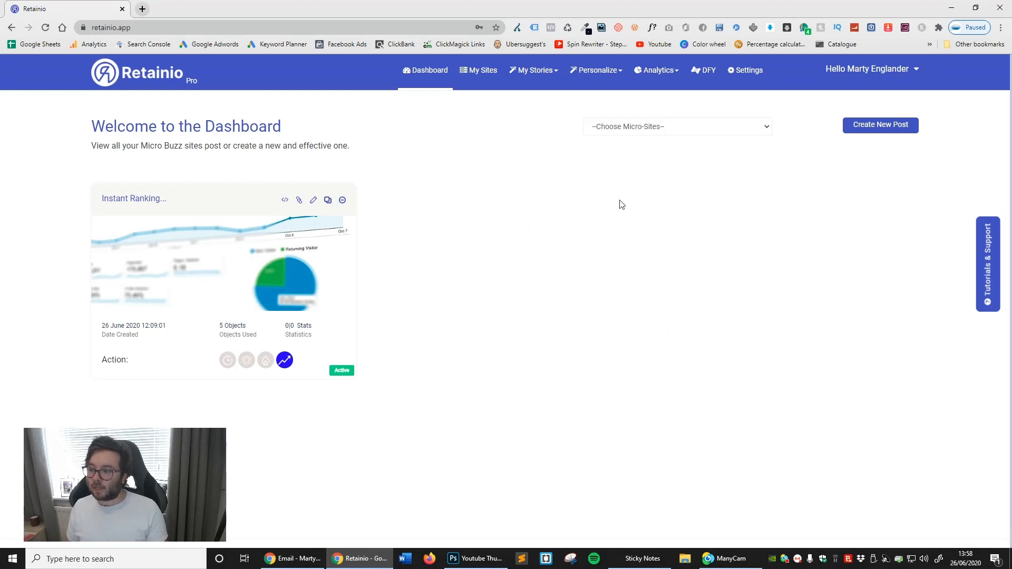
# - Create a new micro buzz site with the subdomain "seo"
pyautogui.click(479, 70)
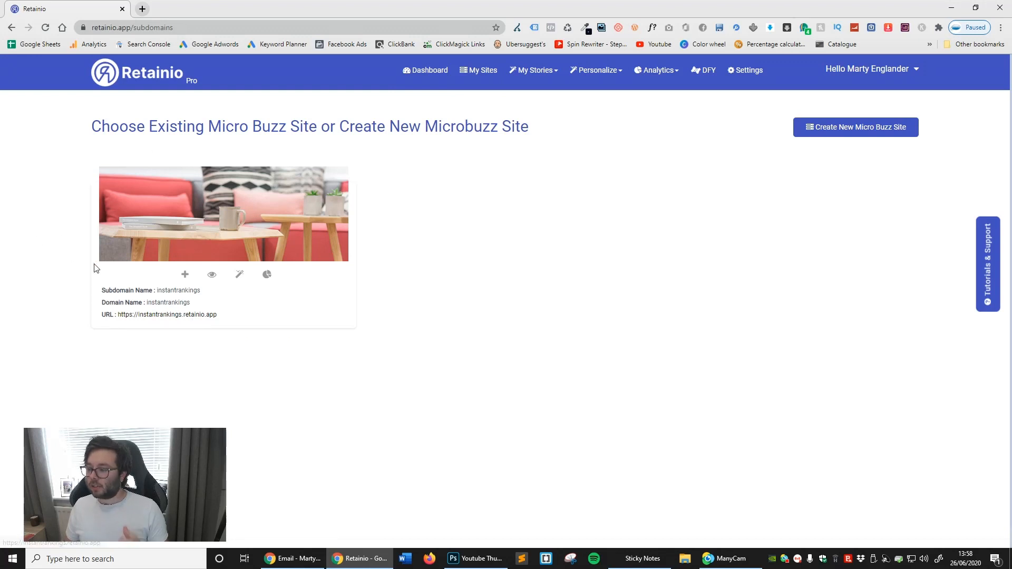
pyautogui.click(694, 372)
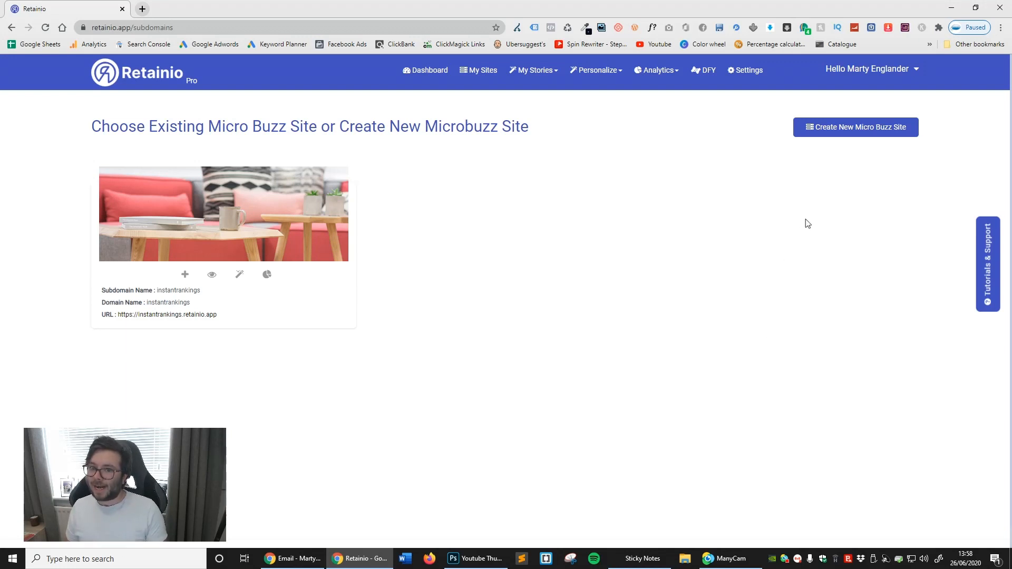
pyautogui.click(846, 132)
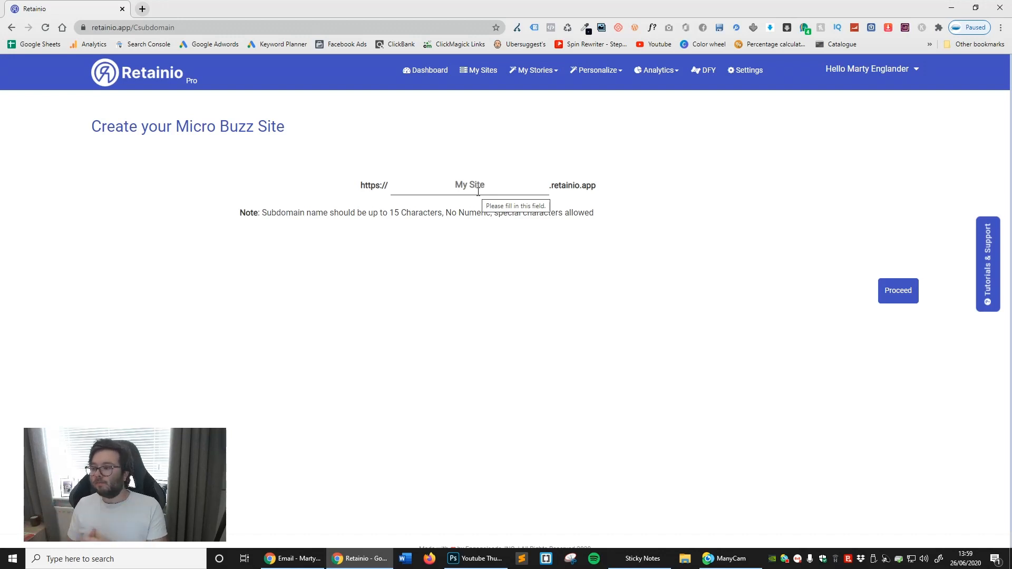
pyautogui.click(478, 192)
pyautogui.write('seo')
pyautogui.click(707, 218)
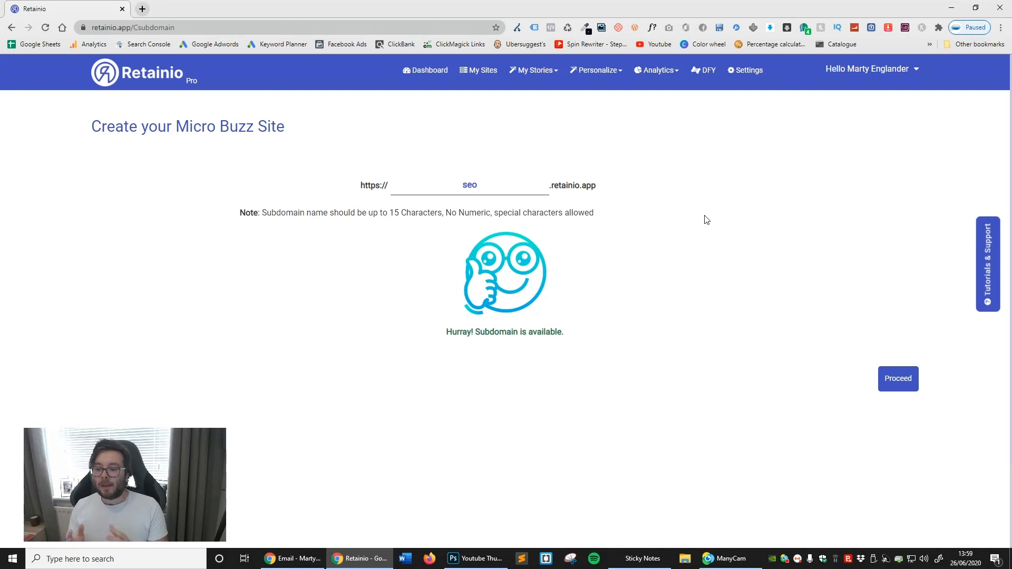
pyautogui.tripleClick(572, 185)
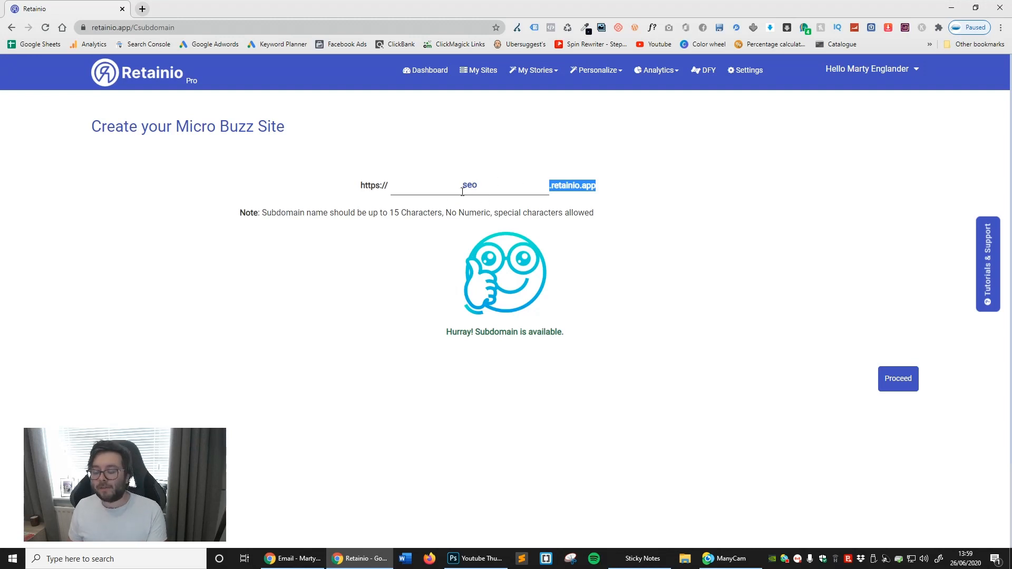
pyautogui.click(669, 283)
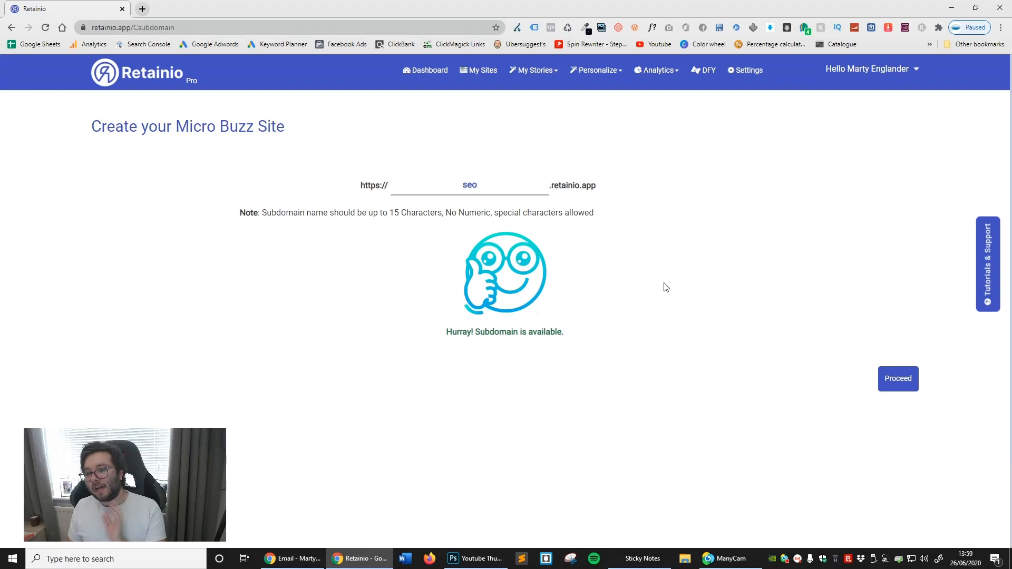
pyautogui.click(902, 388)
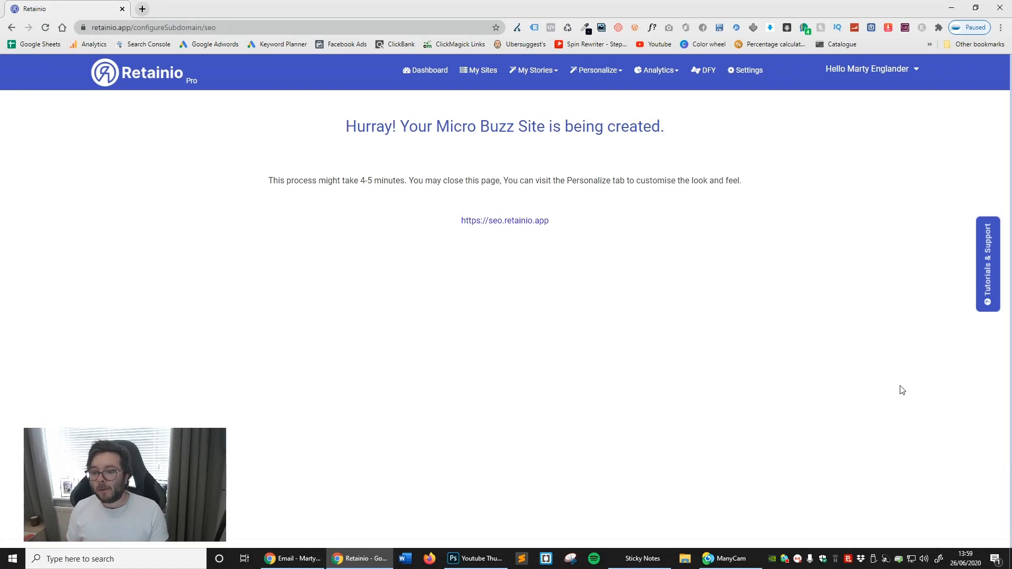
# - Read the site creation notice, check the seo.retainio.app link in a new browser tab and close that tab
pyautogui.moveTo(350, 182); pyautogui.dragTo(396, 182)
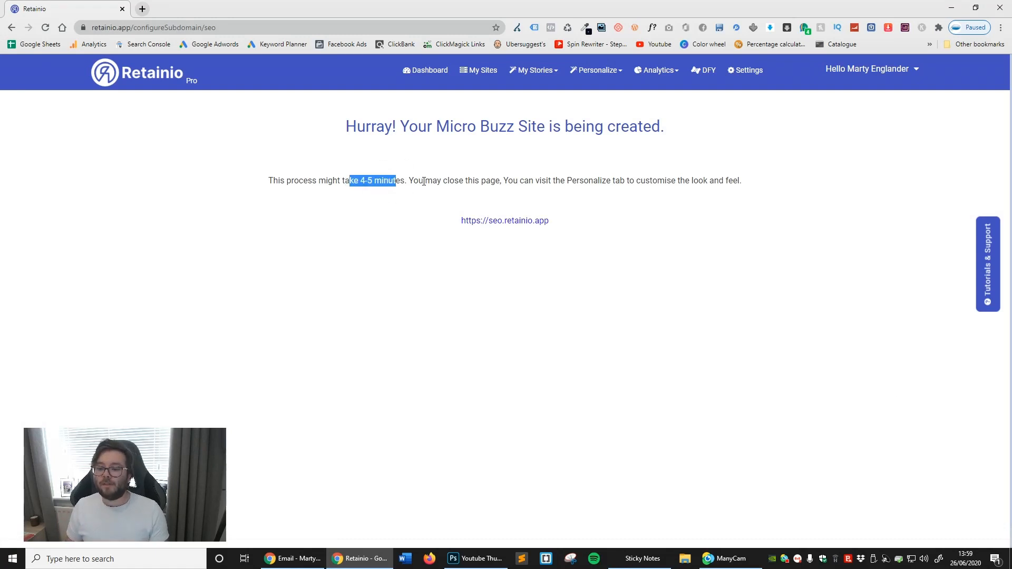
pyautogui.click(473, 206)
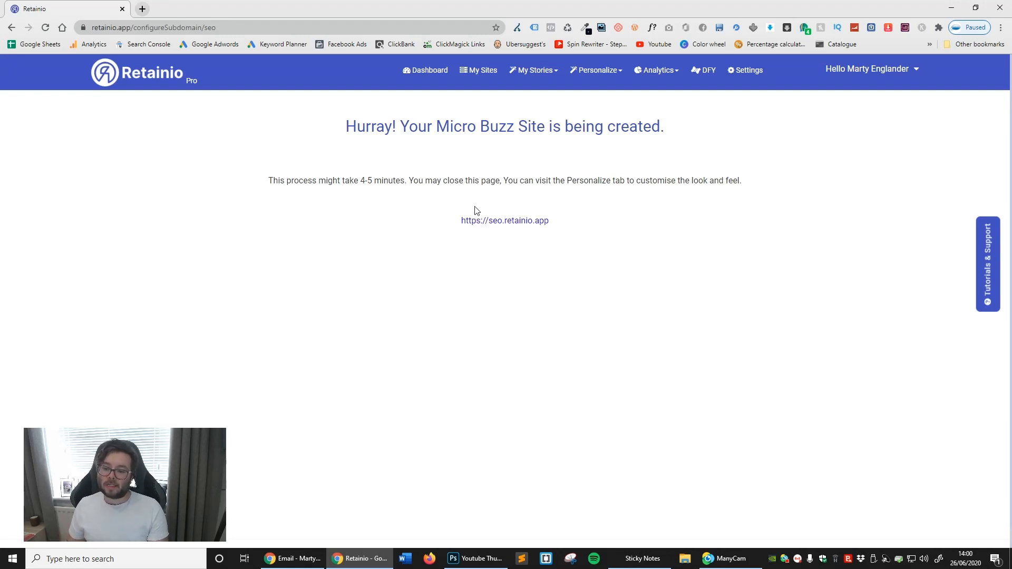
pyautogui.rightClick(464, 220)
pyautogui.click(490, 228)
pyautogui.click(206, 6)
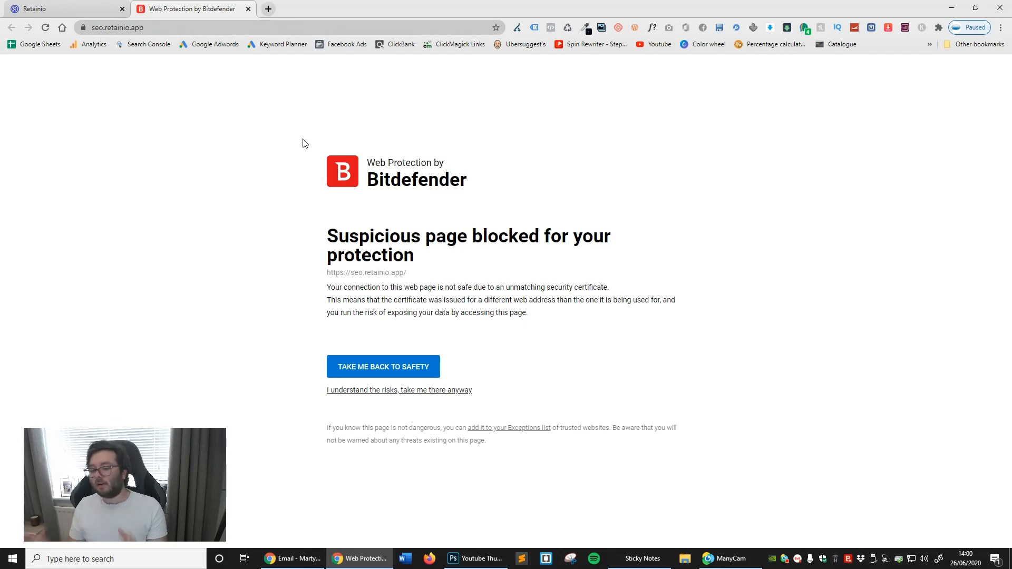
pyautogui.click(249, 9)
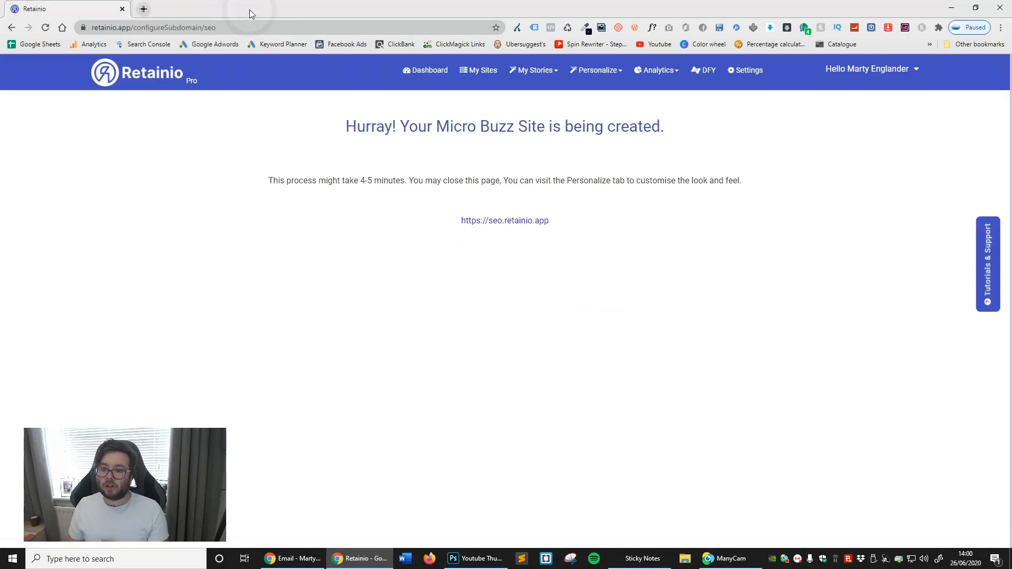
# - Choose the seo micro-site on the Dashboard and start creating its first post
pyautogui.click(419, 71)
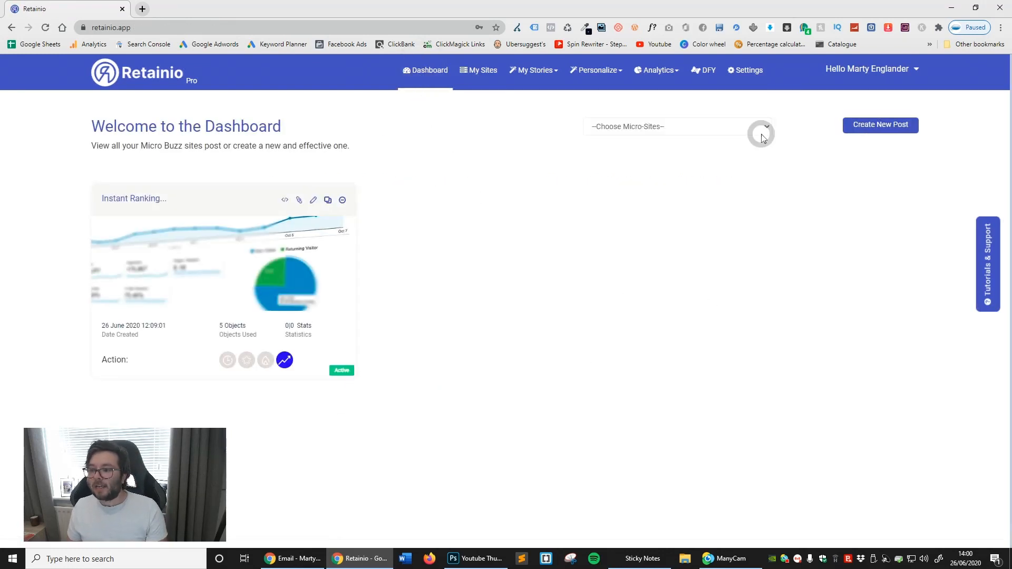
pyautogui.click(762, 136)
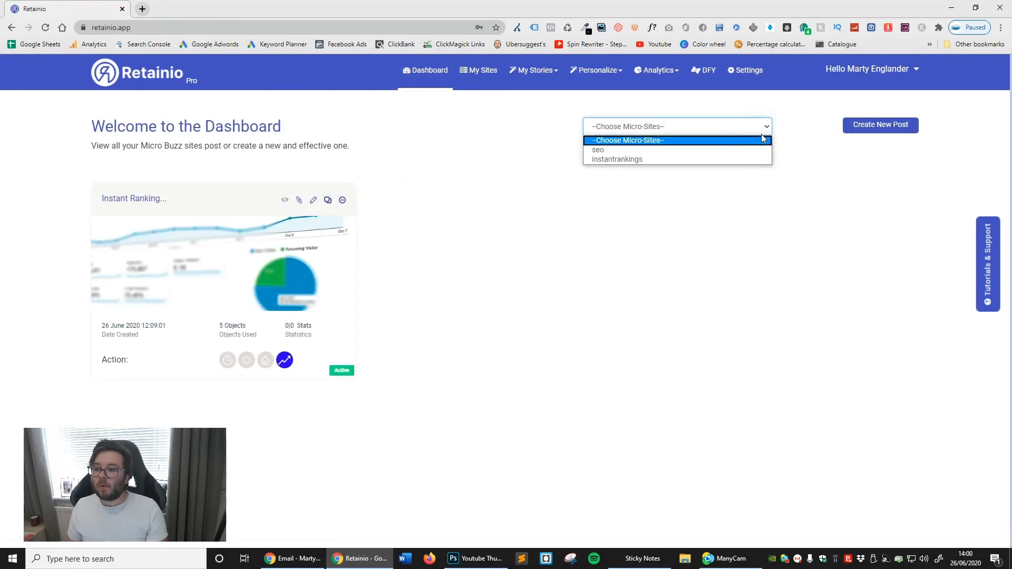
pyautogui.click(641, 151)
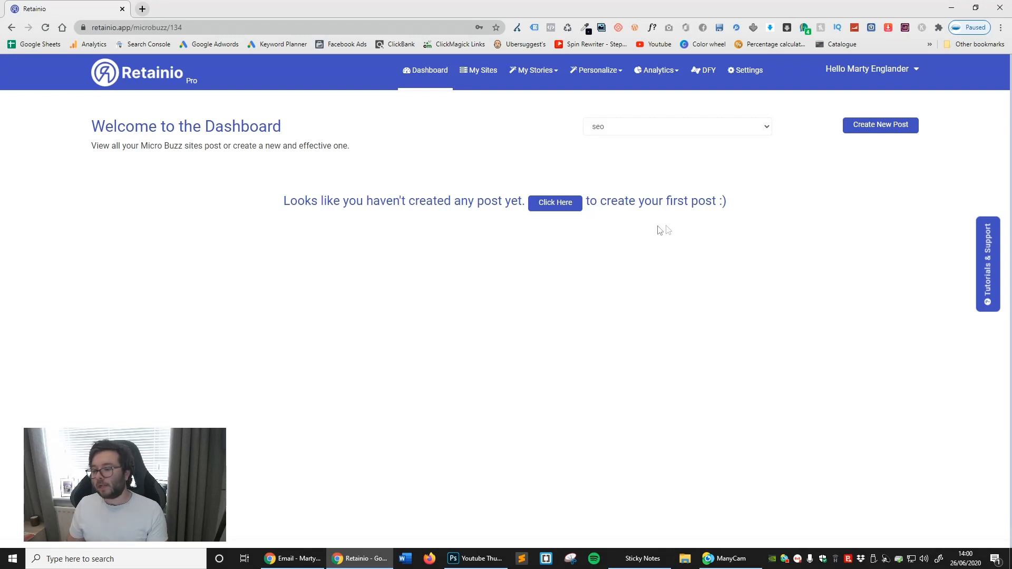
pyautogui.click(559, 208)
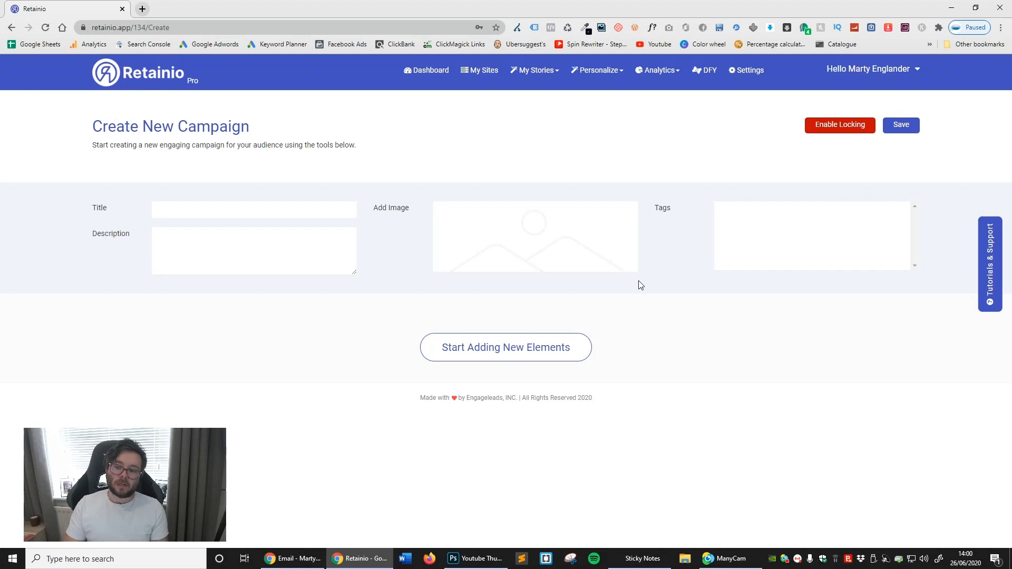
pyautogui.moveTo(180, 126); pyautogui.dragTo(255, 135)
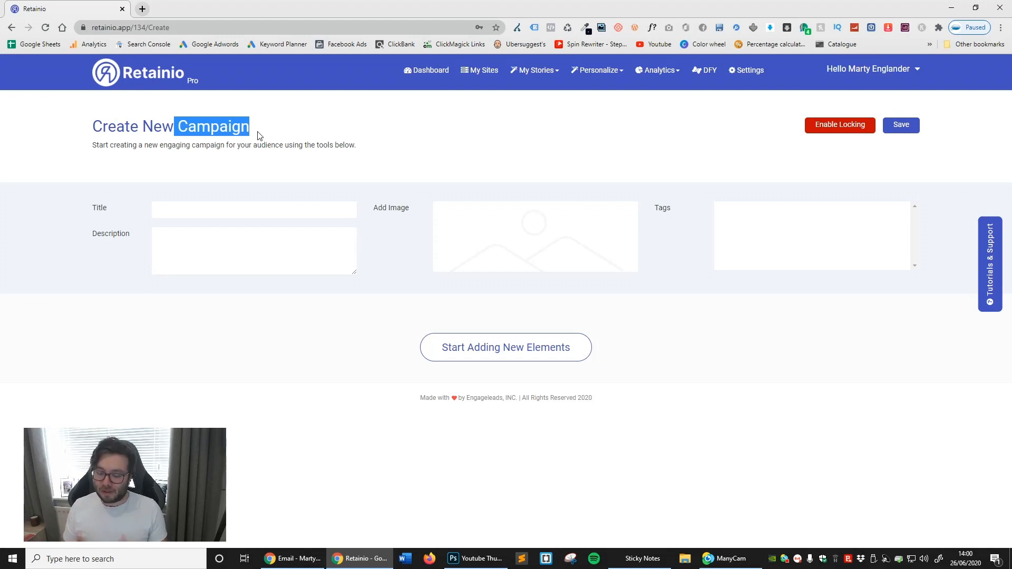
pyautogui.click(255, 165)
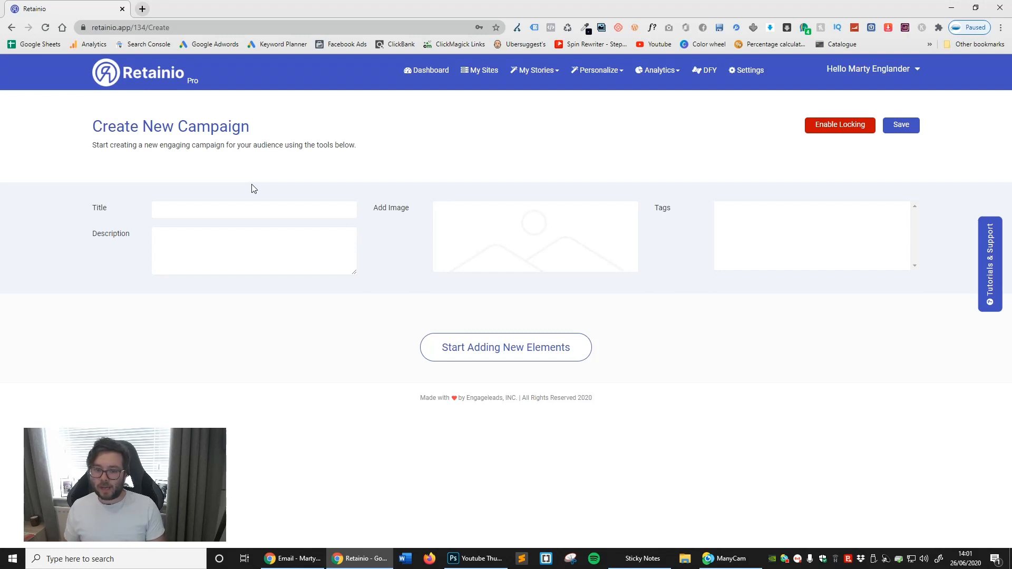
# - Open the Google Trends home page for the United States in a new browser tab
pyautogui.click(143, 8)
pyautogui.write('google ter')
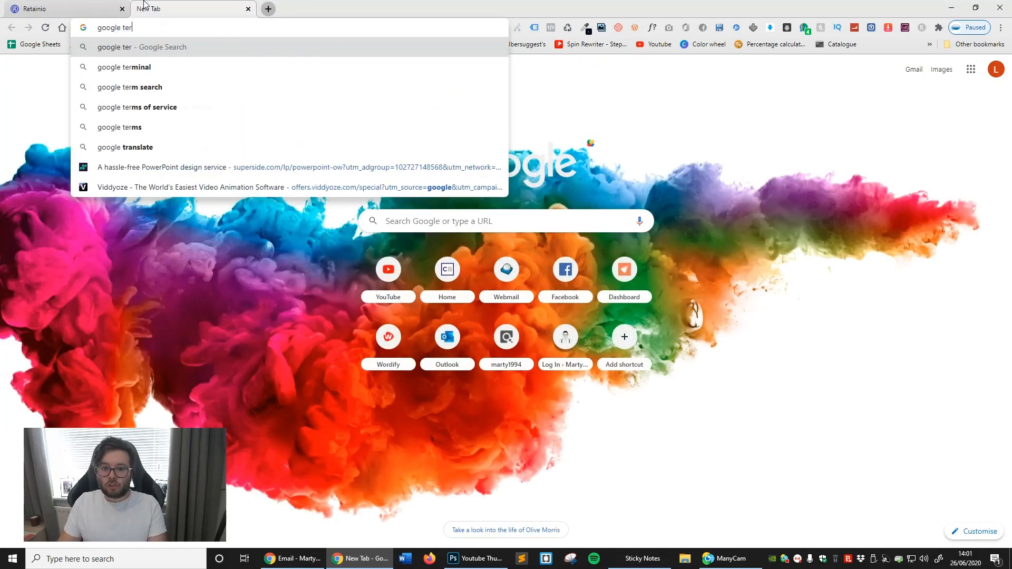
pyautogui.press('BackSpace')
pyautogui.press('BackSpace')
pyautogui.write('rends')
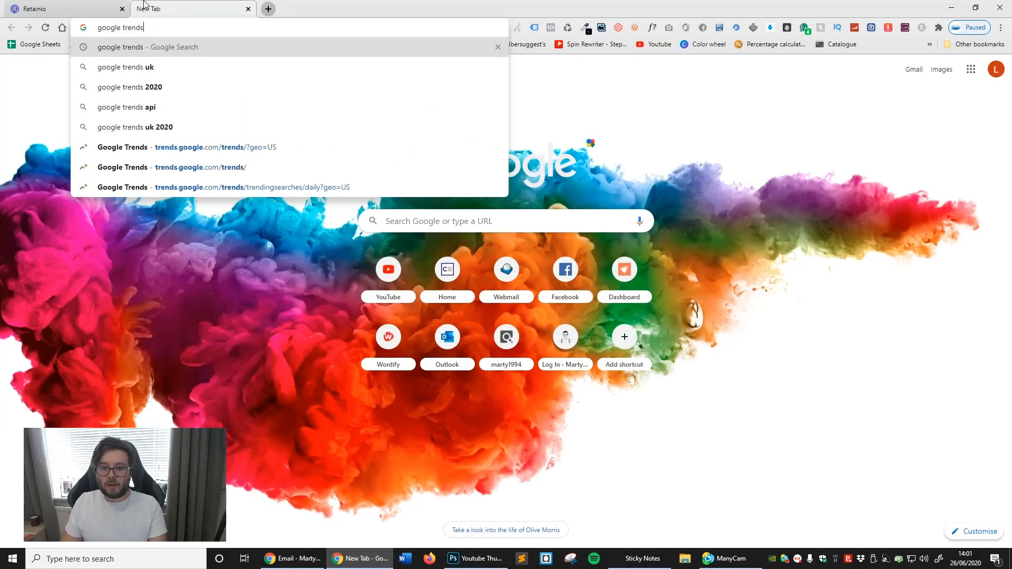
pyautogui.press('Return')
pyautogui.click(156, 175)
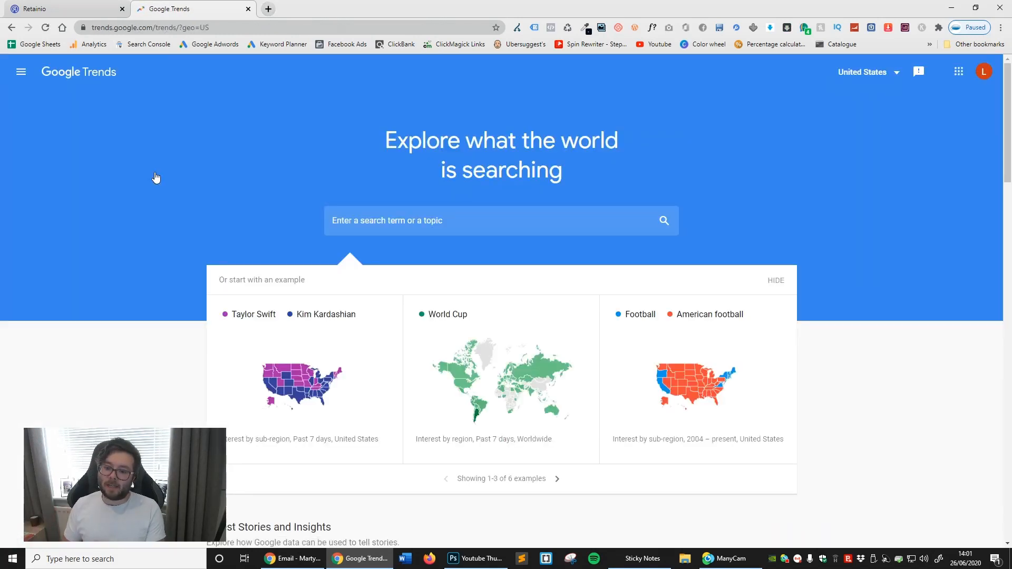
# - Look up the search interest for "seo" in Google Trends with the time range set to the past 5 years
pyautogui.click(398, 228)
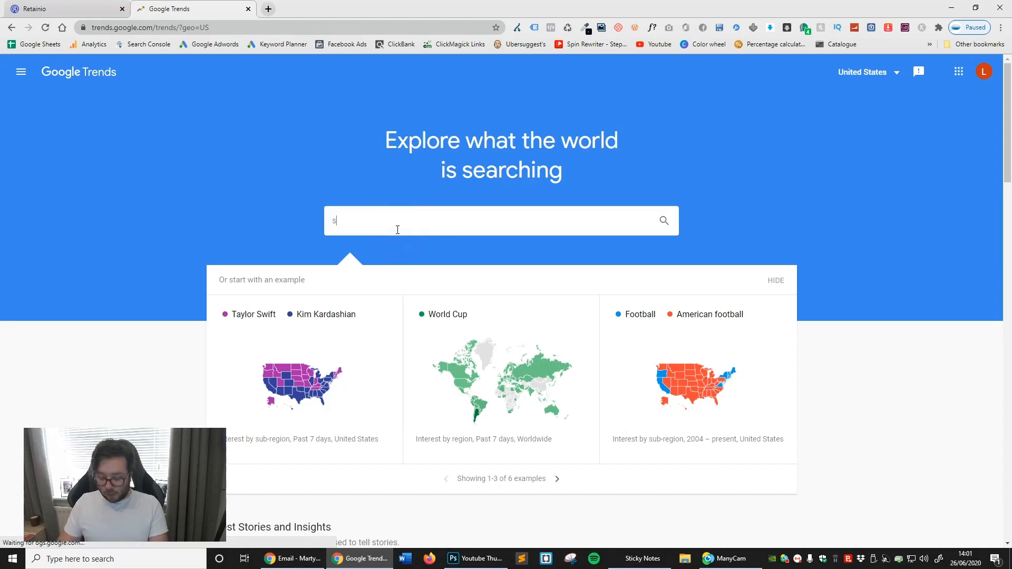
pyautogui.write('seo')
pyautogui.press('Return')
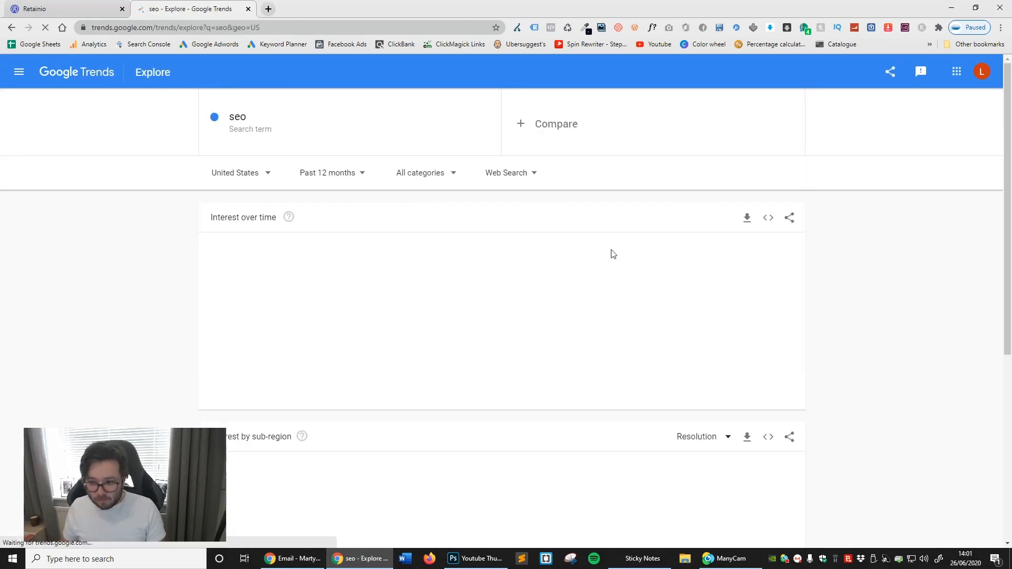
pyautogui.scroll(-3, 746, 260)
pyautogui.scroll(-3, 922, 362)
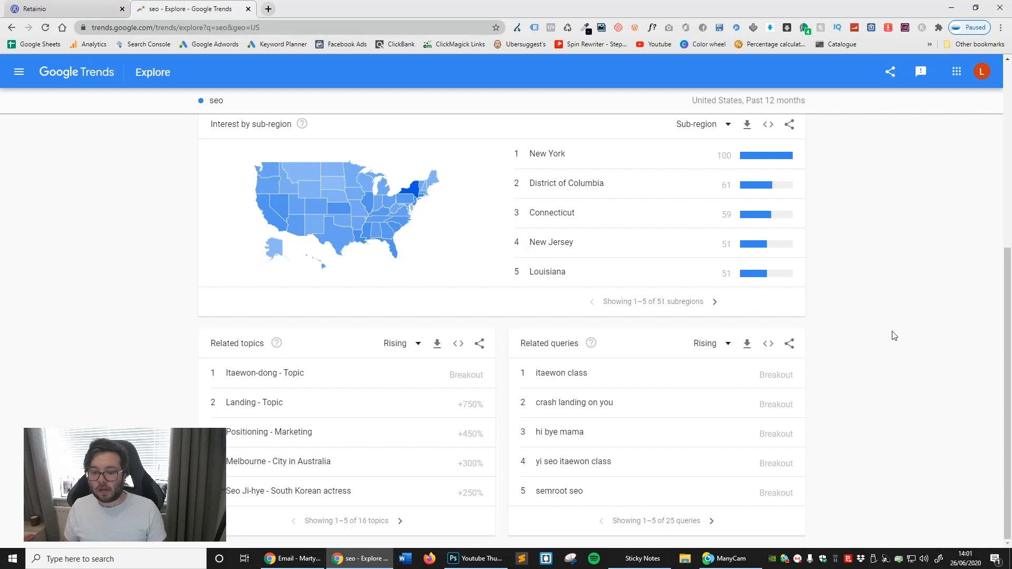
pyautogui.scroll(6, 891, 338)
pyautogui.click(343, 172)
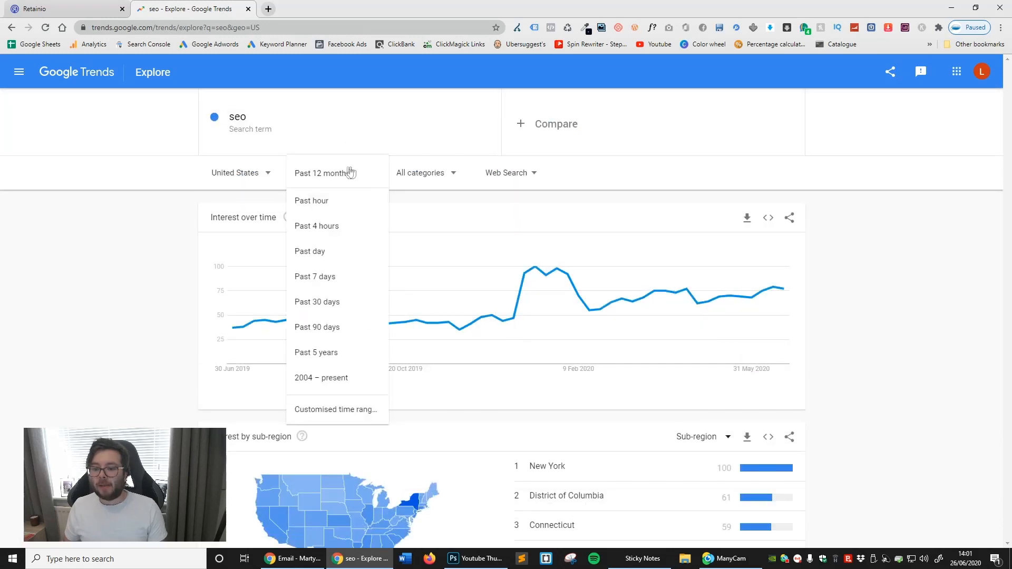
pyautogui.click(319, 352)
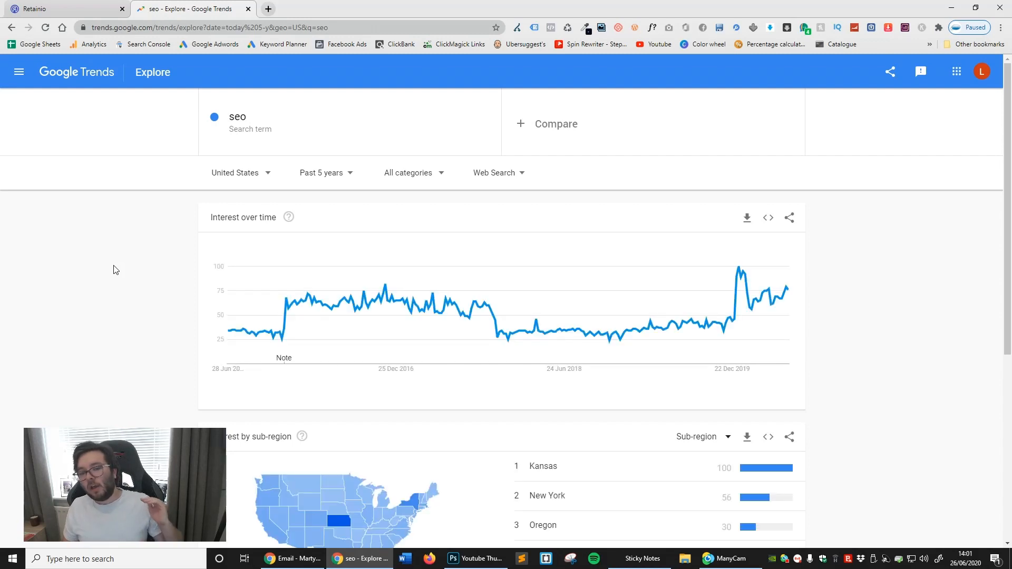
# - Explore the related query "google search console" and copy its search term
pyautogui.scroll(-6, 158, 253)
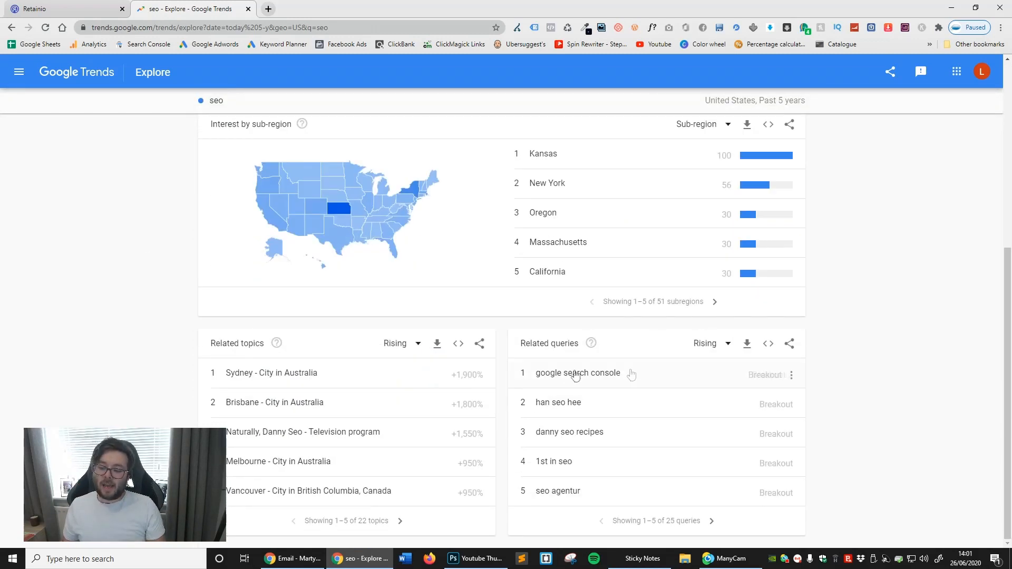
pyautogui.click(637, 385)
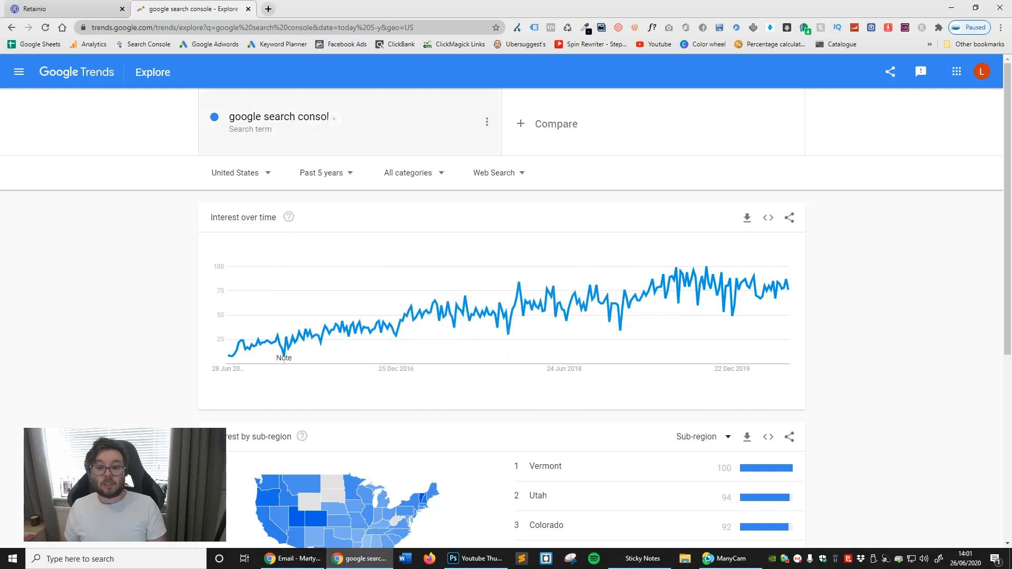
pyautogui.click(279, 120)
pyautogui.click(278, 122)
pyautogui.tripleClick(279, 122)
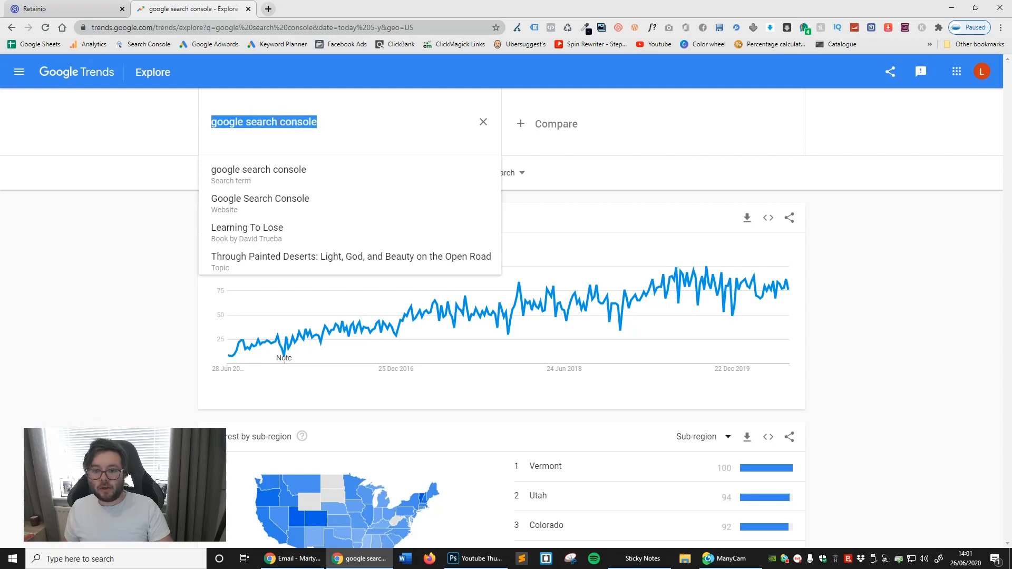
# - Search Google News for "google search console" in a new tab and open the Search Engine Journal article on combining Search Console and Analytics data
pyautogui.click(269, 7)
pyautogui.write('google search console')
pyautogui.press('Return')
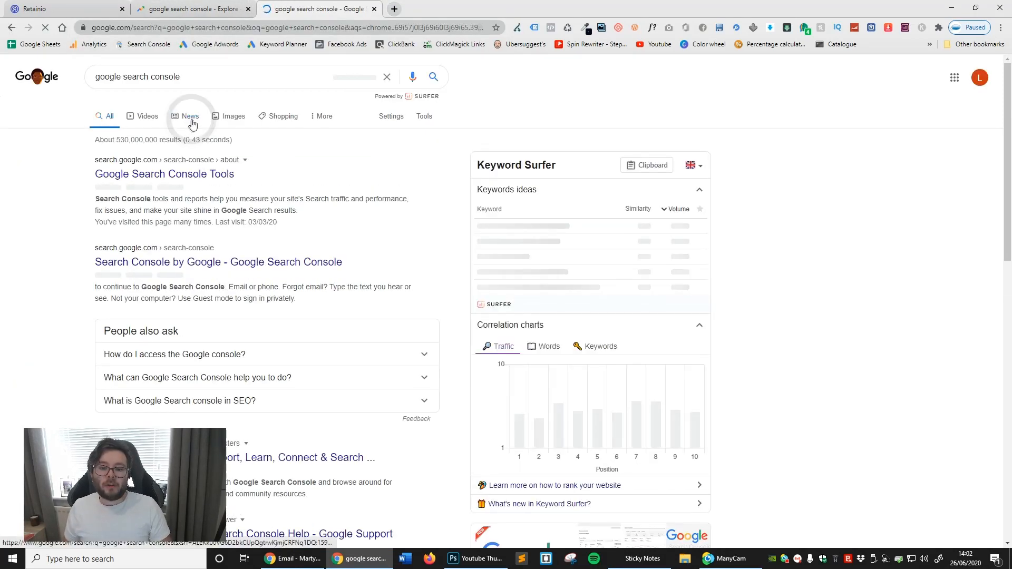
pyautogui.click(186, 117)
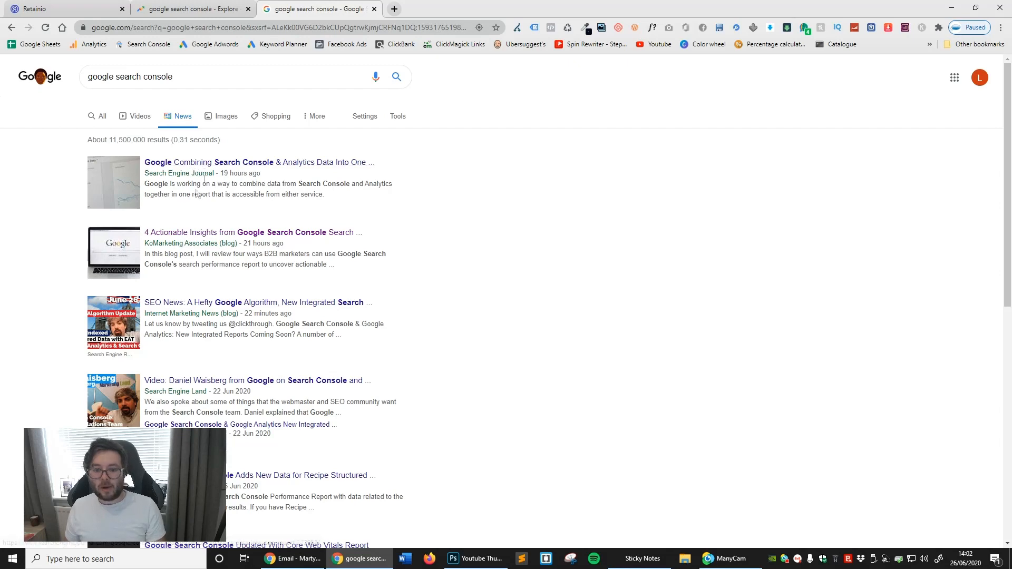
pyautogui.click(215, 165)
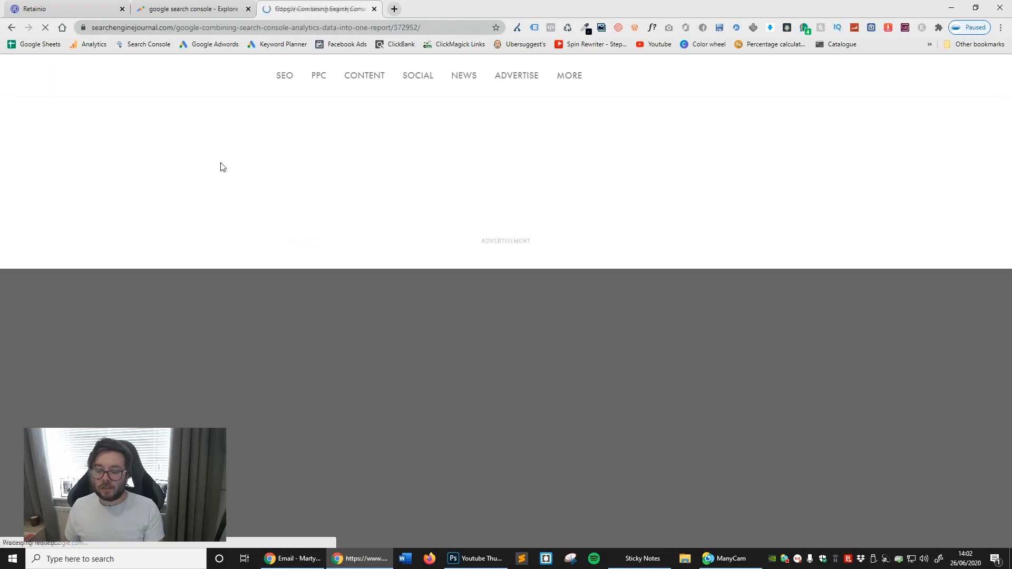
# - Return to the Retainio campaign from the article and title it "Google Search Console"
pyautogui.click(185, 29)
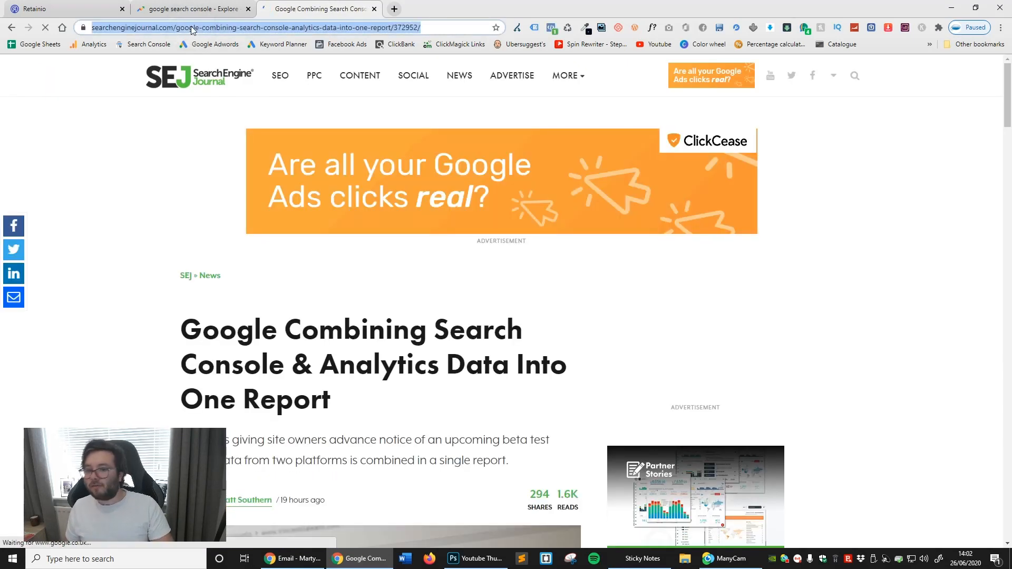
pyautogui.click(63, 9)
pyautogui.click(222, 209)
pyautogui.write('Google Searc')
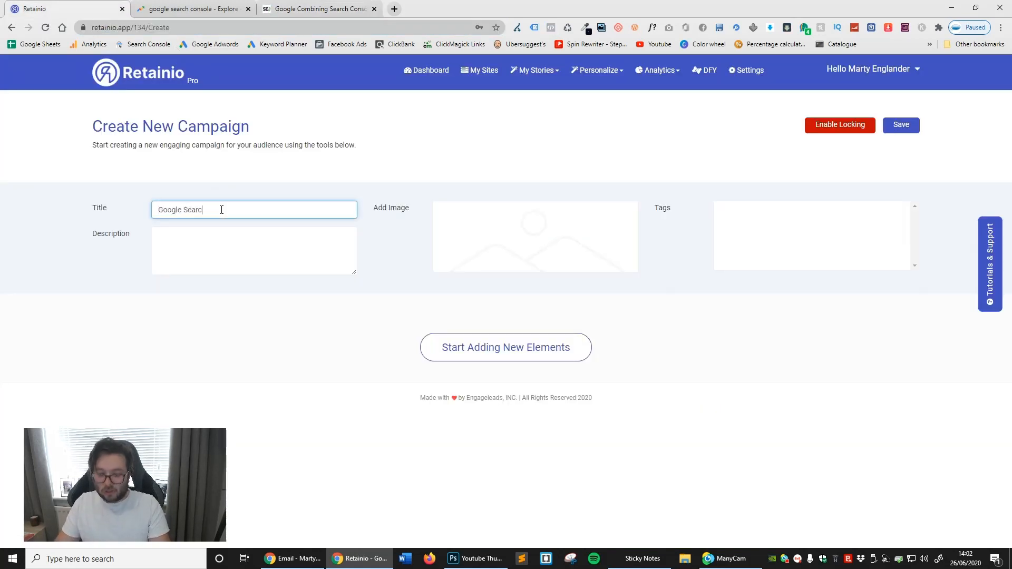
pyautogui.write('h Cob')
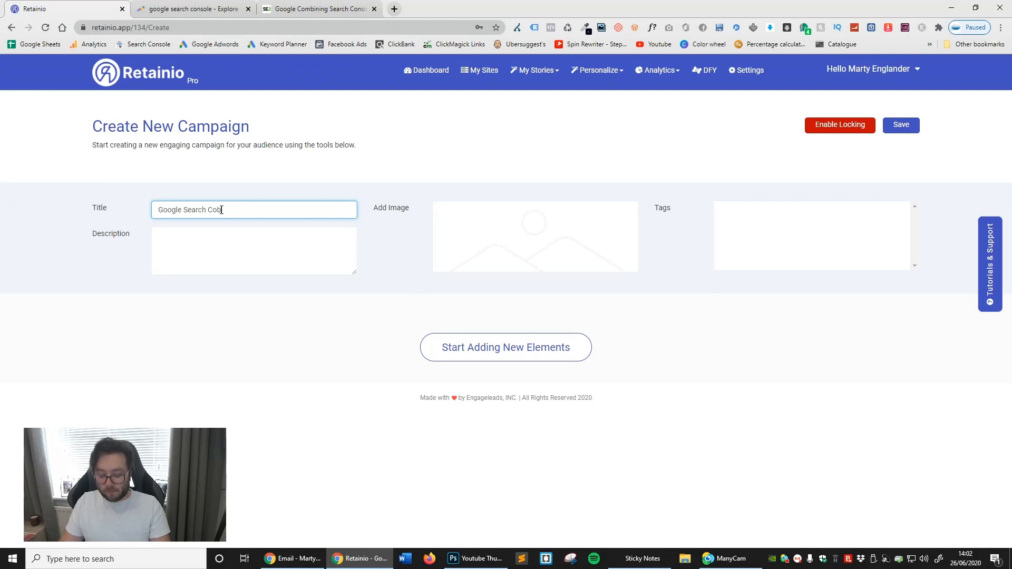
pyautogui.press('BackSpace')
pyautogui.write('nsole')
pyautogui.press('Tab')
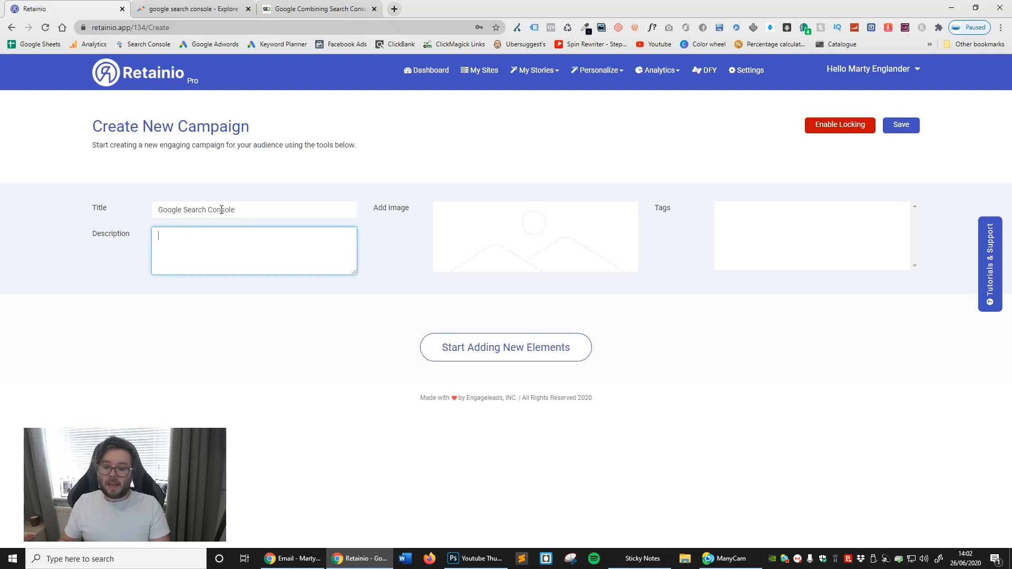
# - Copy the summary sentence under the Search Engine Journal article's headline into the campaign's description
pyautogui.write('T')
pyautogui.click(331, 7)
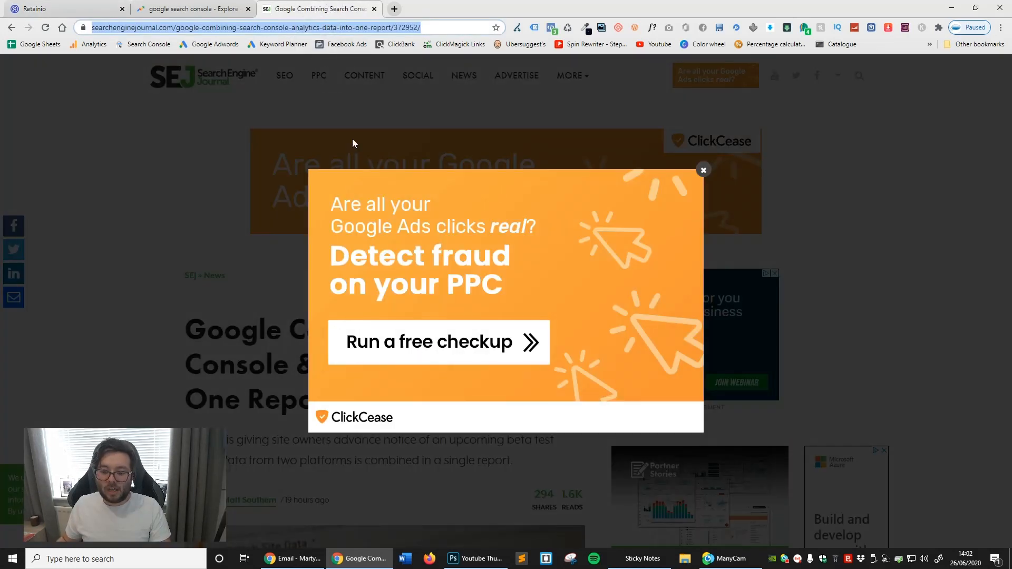
pyautogui.click(698, 168)
pyautogui.tripleClick(297, 355)
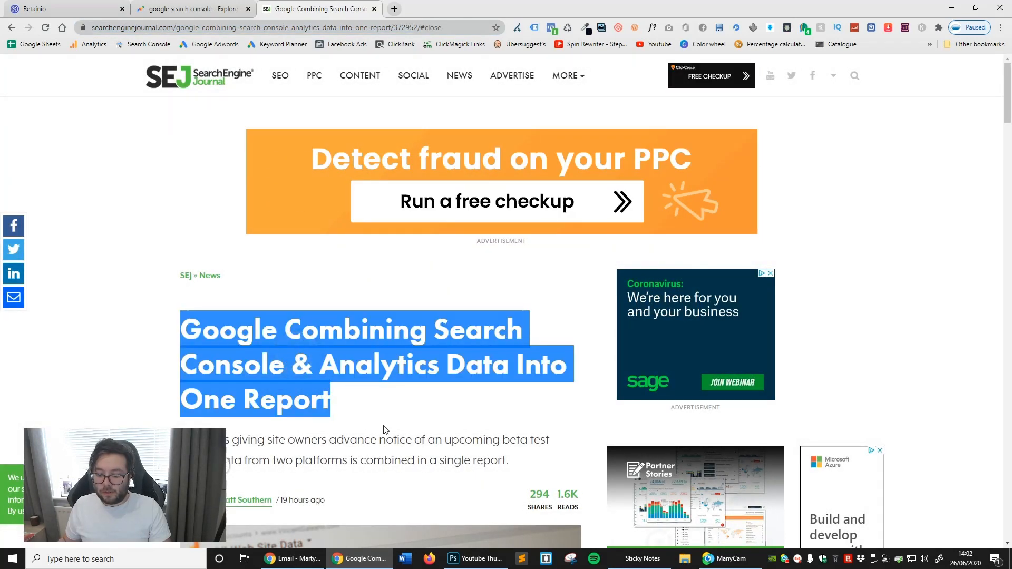
pyautogui.tripleClick(385, 440)
pyautogui.rightClick(394, 451)
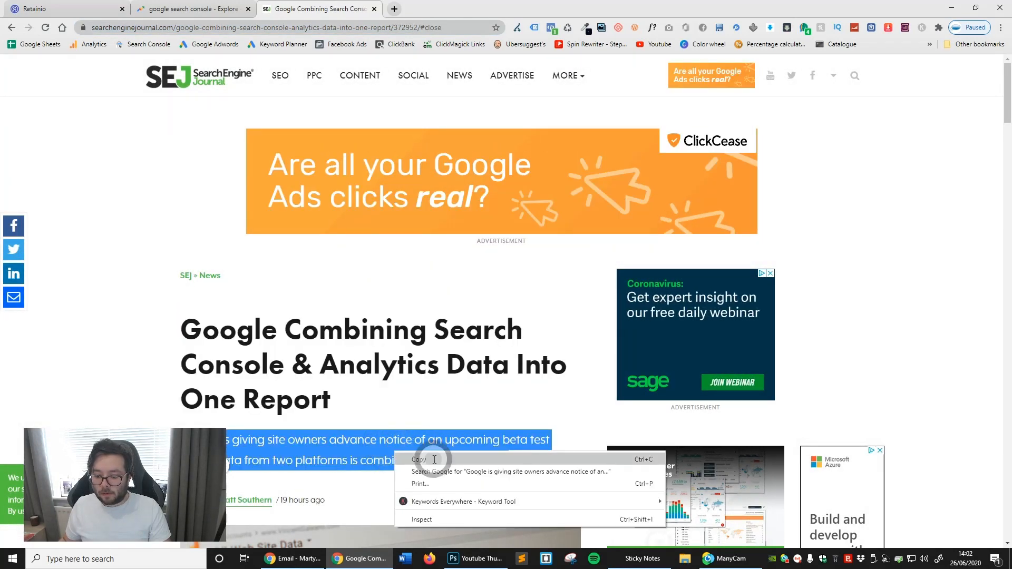
pyautogui.click(434, 460)
pyautogui.hotkey('ctrl', 'shift', 'Tab')
pyautogui.hotkey('ctrl', 'shift', 'Tab')
pyautogui.click(272, 255)
pyautogui.hotkey('ctrl', 'v')
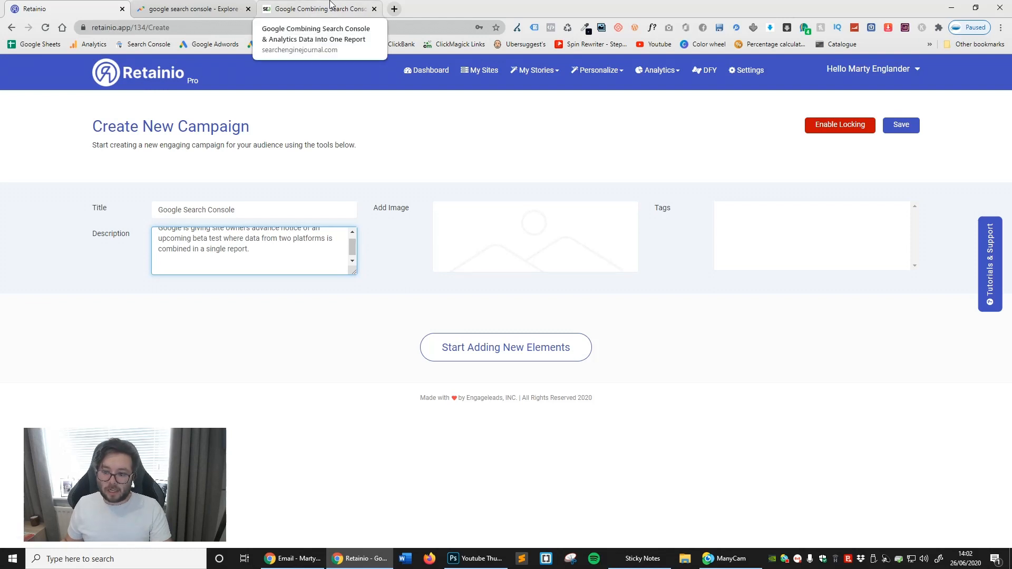
# - Open the campaign's image picker and look through its Pexels, Pixabay, Gify, Web and Youzign sources
pyautogui.click(514, 245)
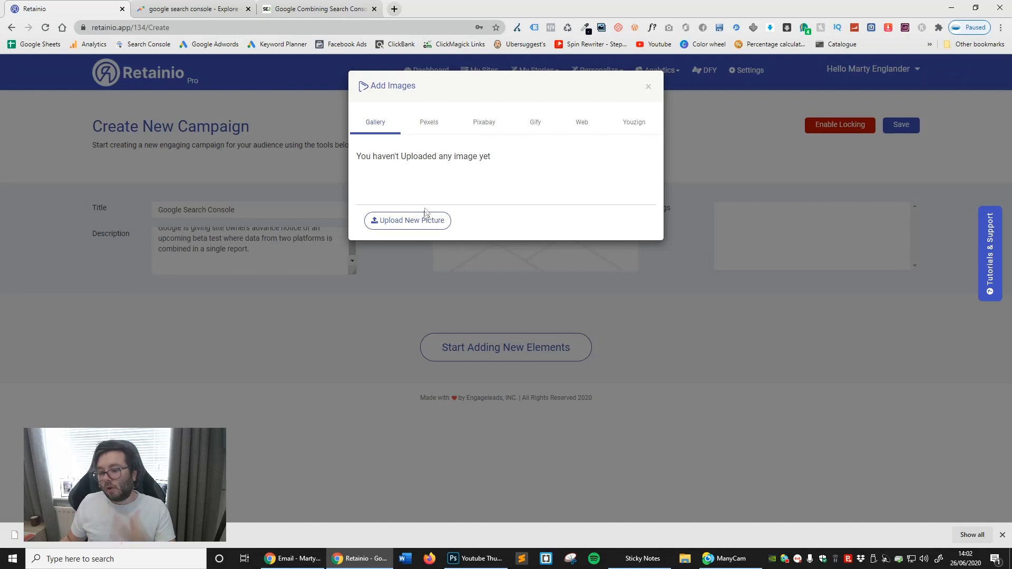
pyautogui.click(440, 121)
pyautogui.click(485, 125)
pyautogui.click(535, 127)
pyautogui.click(575, 126)
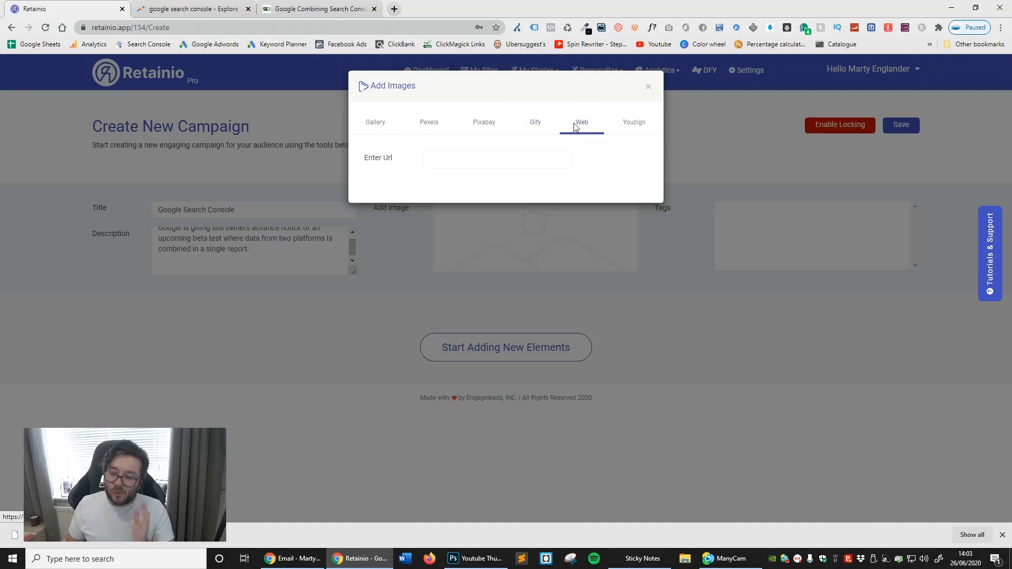
pyautogui.click(615, 122)
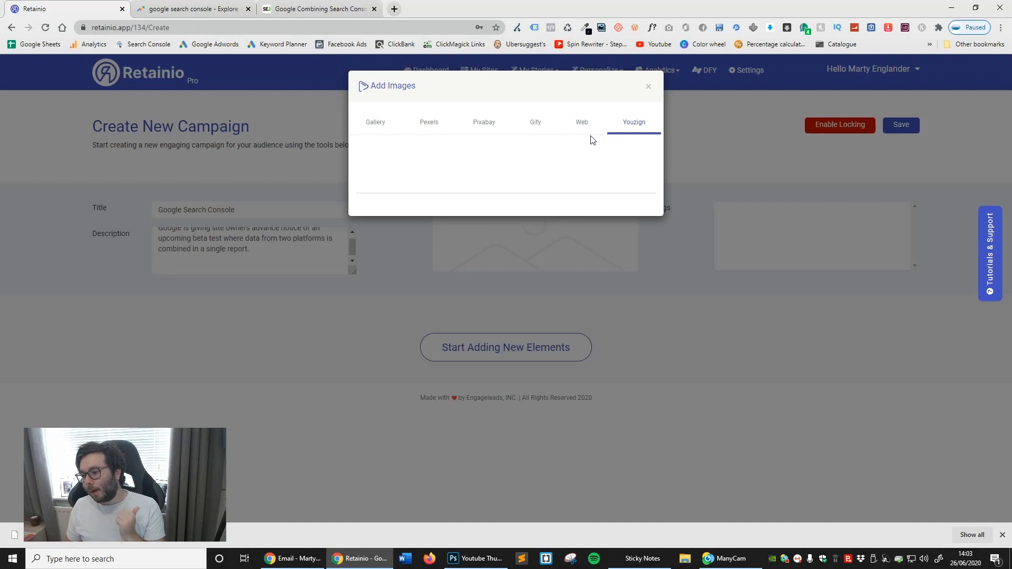
# - Search Pexels for "google search console" images and review the results
pyautogui.click(434, 133)
pyautogui.click(471, 161)
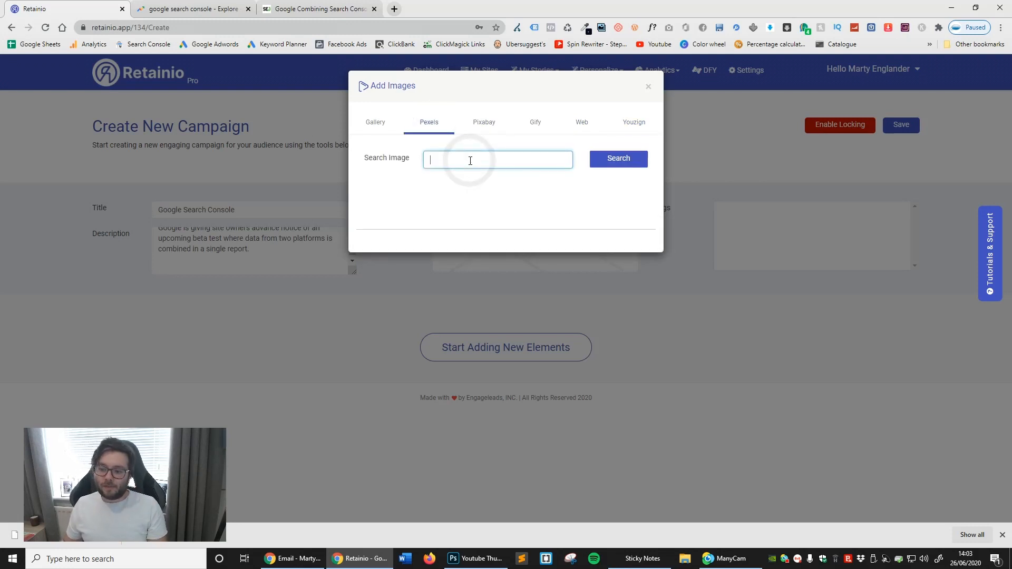
pyautogui.hotkey('ctrl', 'v')
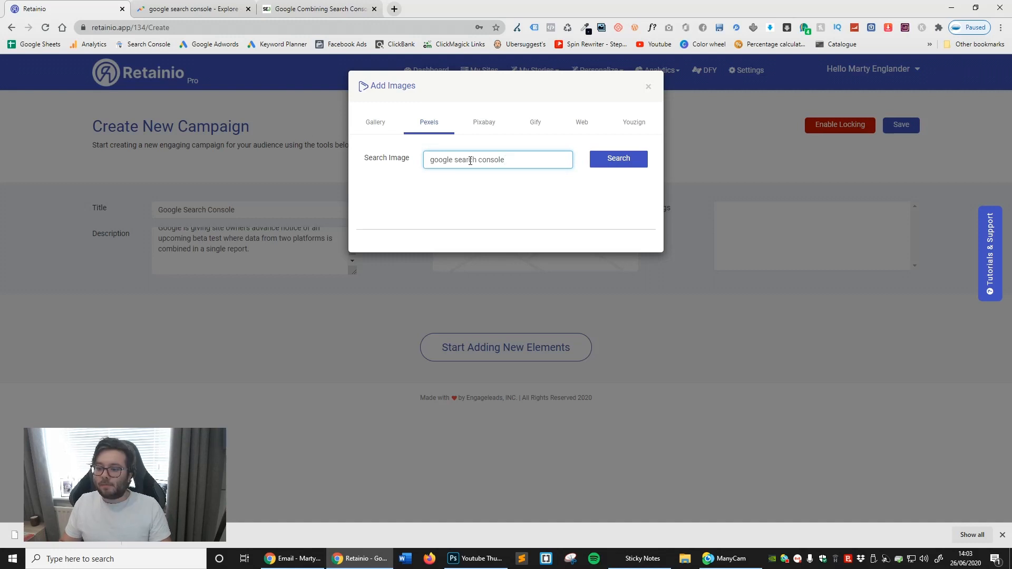
pyautogui.press('Return')
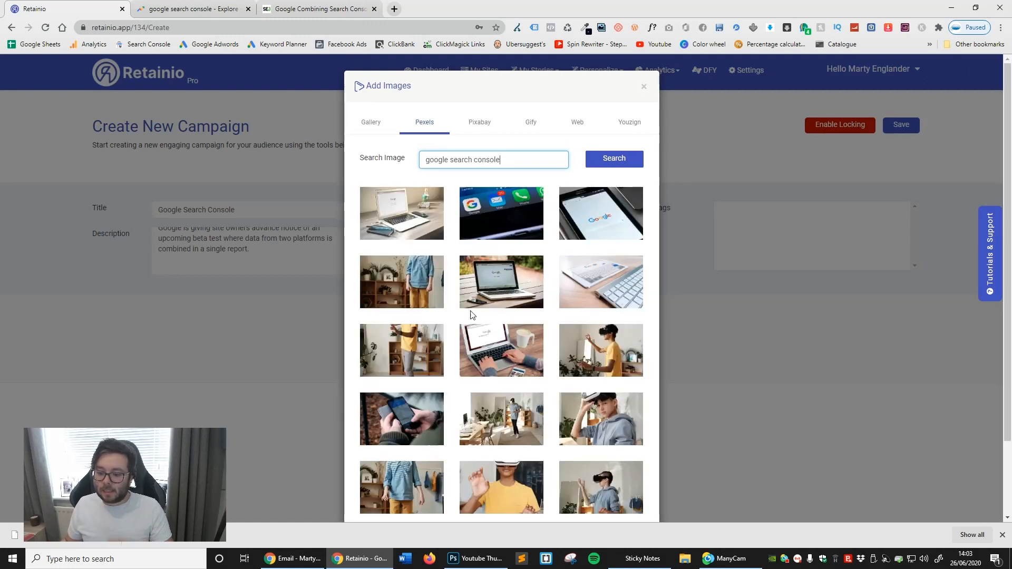
pyautogui.scroll(-2, 493, 295)
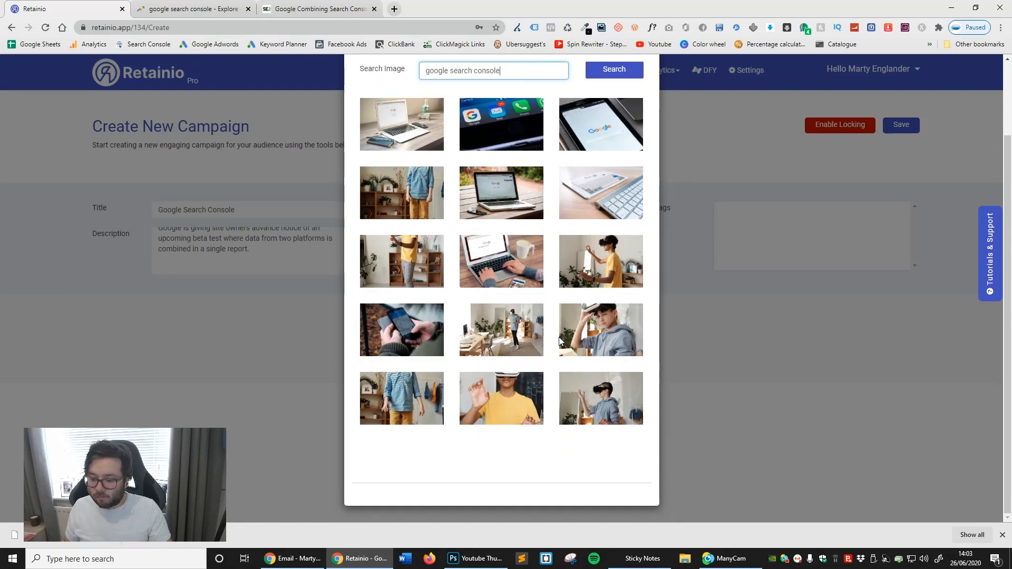
pyautogui.scroll(2, 557, 336)
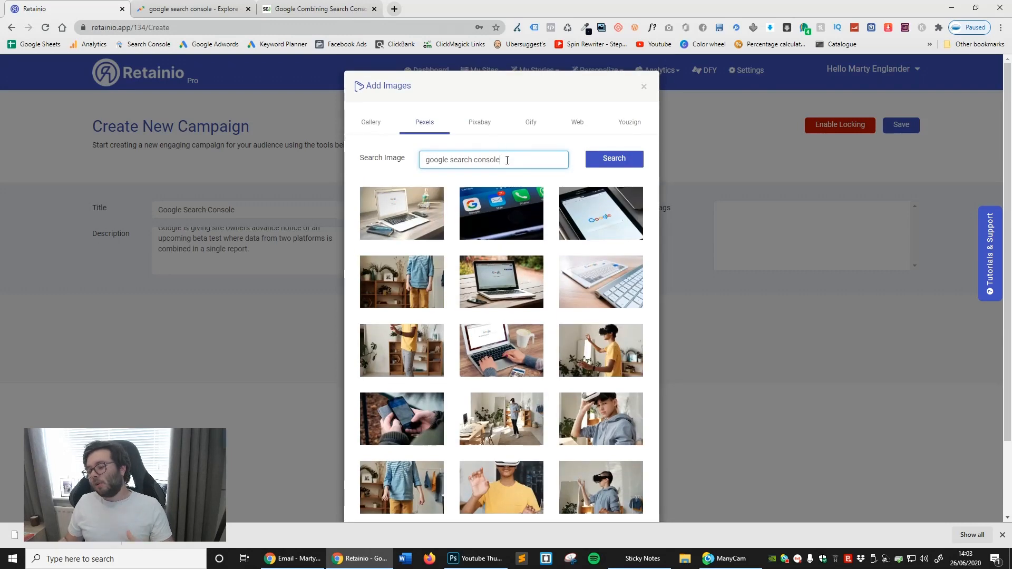
# - Search Pixabay for "google search console", shorten the term to "google search" and browse the images
pyautogui.moveTo(504, 158); pyautogui.dragTo(354, 153)
pyautogui.click(477, 123)
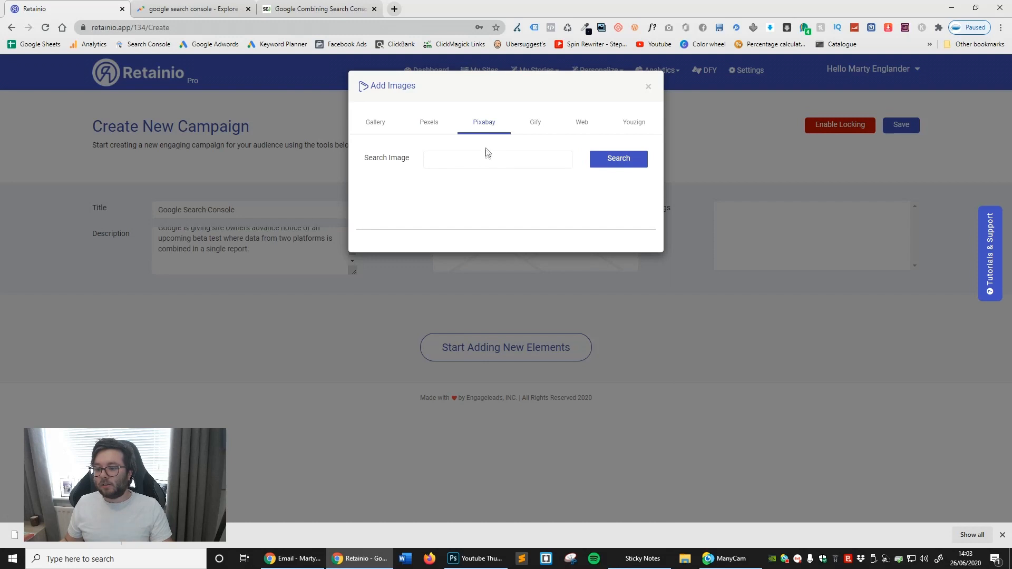
pyautogui.click(490, 155)
pyautogui.hotkey('ctrl', 'v')
pyautogui.press('Return')
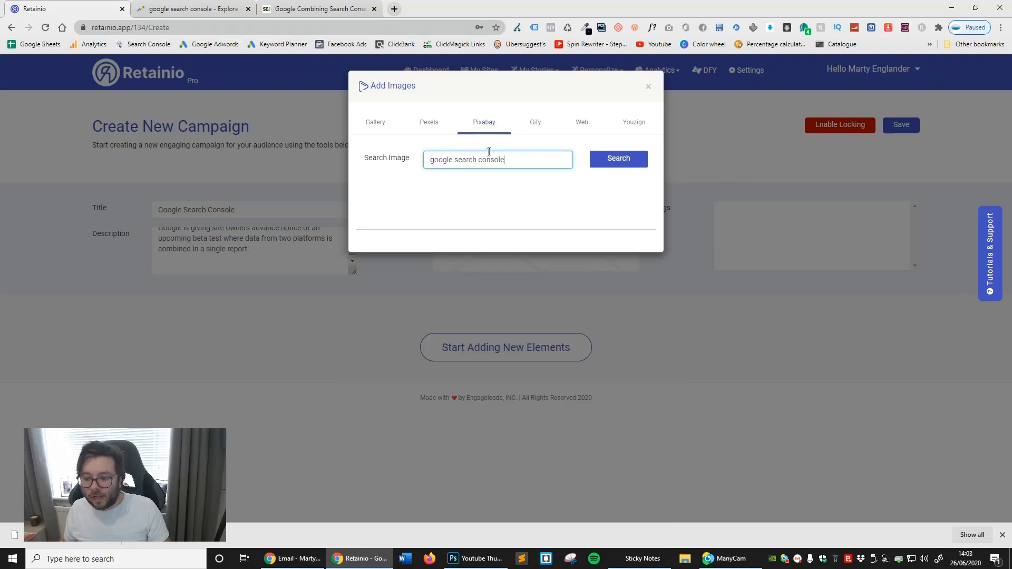
pyautogui.doubleClick(496, 160)
pyautogui.press('BackSpace')
pyautogui.press('Return')
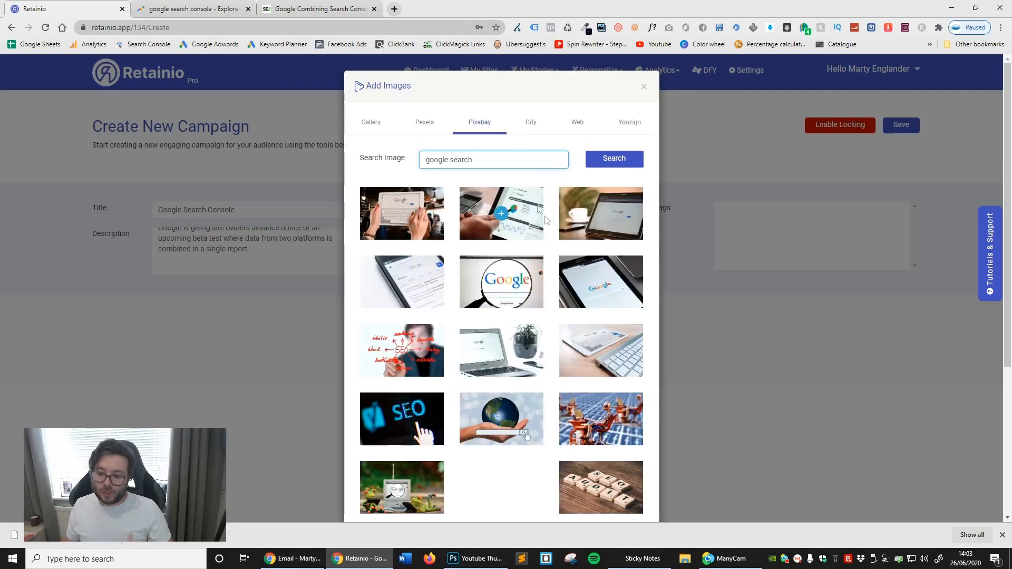
pyautogui.scroll(-4, 539, 235)
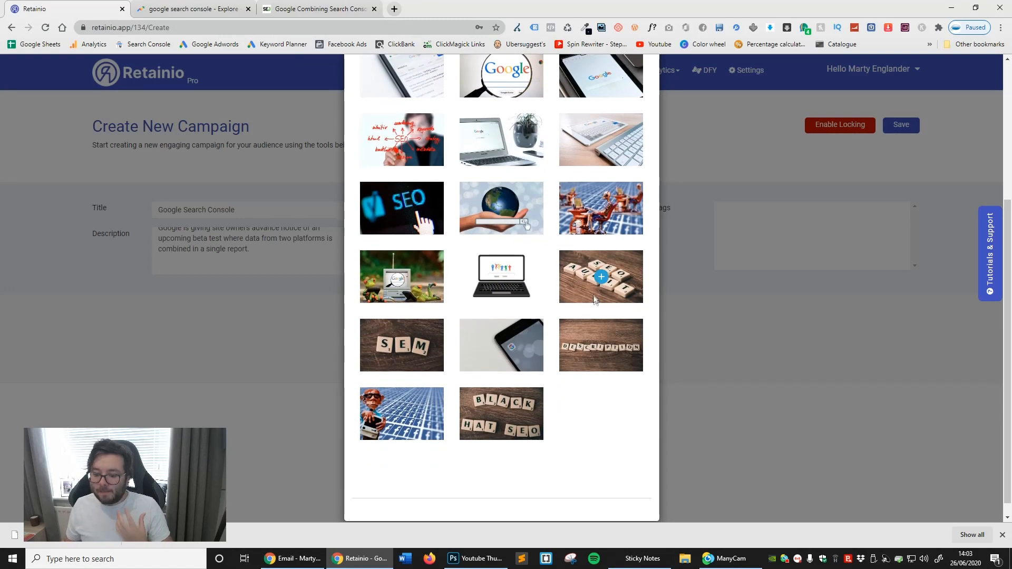
pyautogui.scroll(4, 594, 301)
# - Search Gify for "seo" animations, browse them, and check the Web image source
pyautogui.click(544, 126)
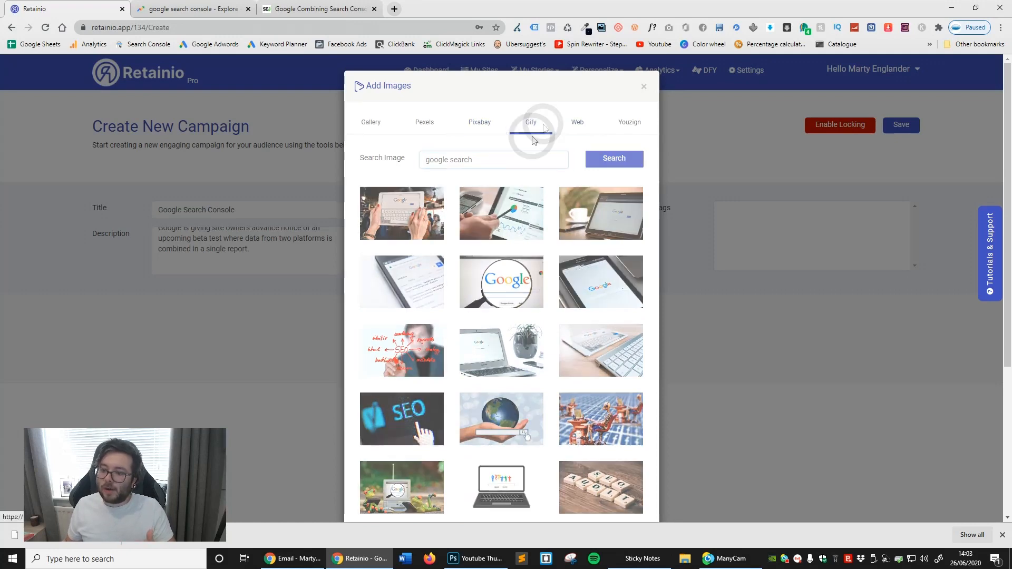
pyautogui.click(512, 159)
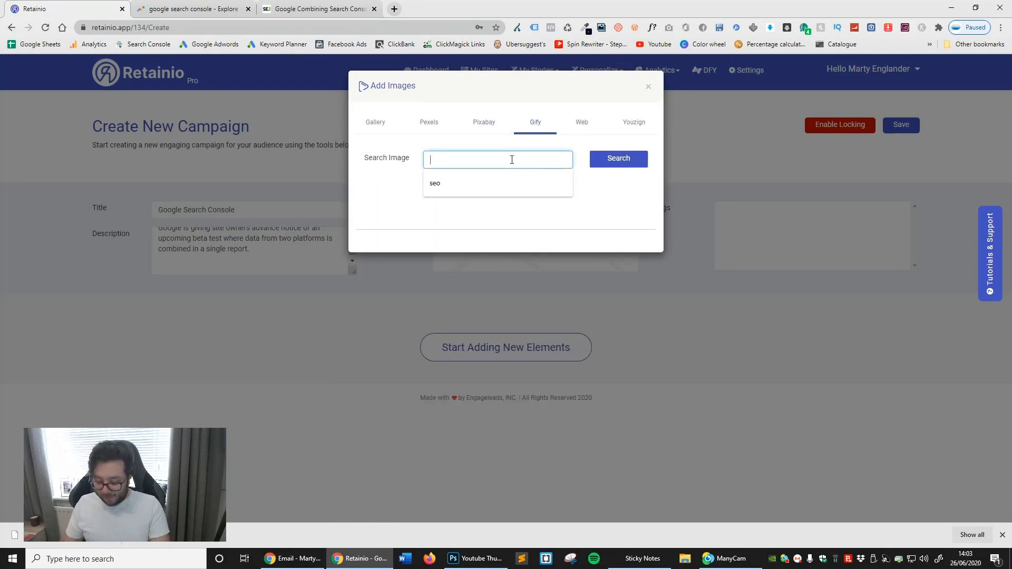
pyautogui.write('seo')
pyautogui.press('Return')
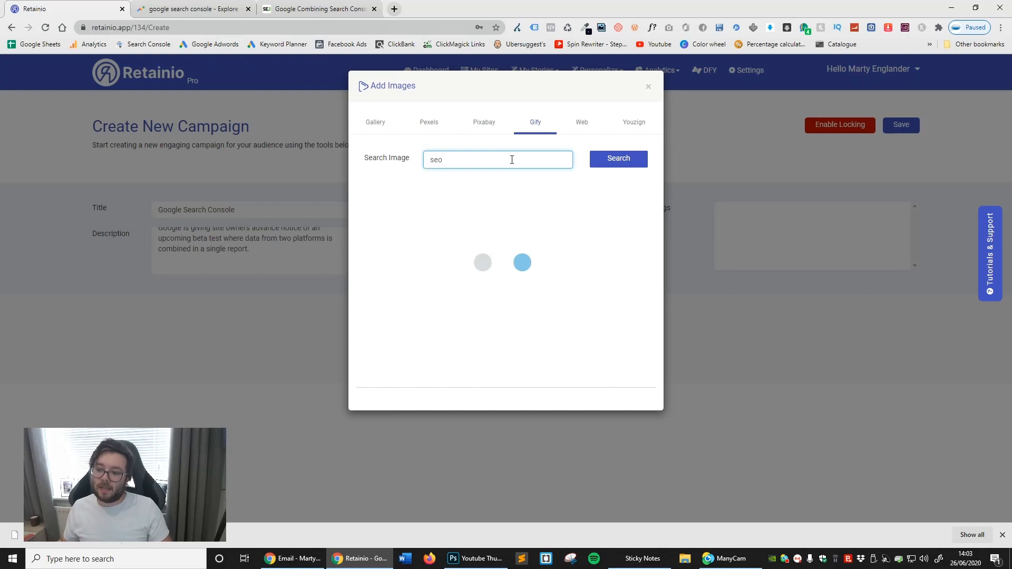
pyautogui.scroll(-2, 518, 249)
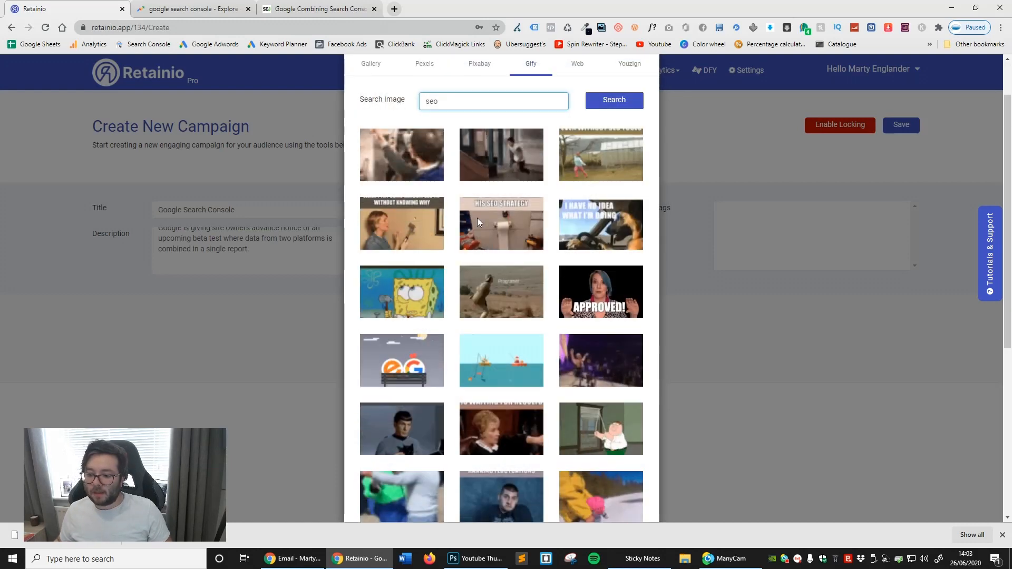
pyautogui.click(577, 65)
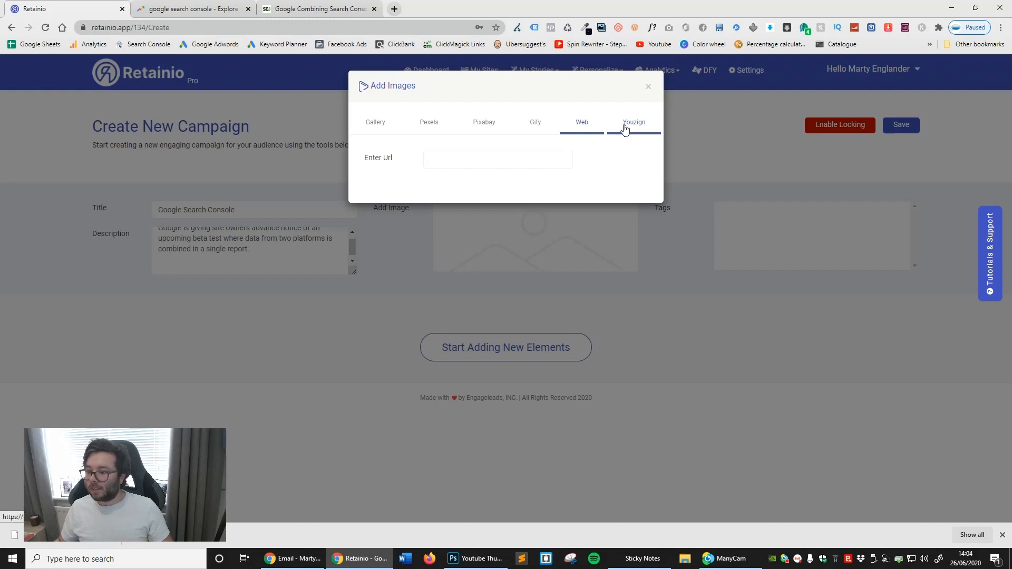
# - Add the Pexels photo of a Samsung device showing the Google home page, with the caption "google search console", as the campaign image
pyautogui.click(439, 124)
pyautogui.scroll(-1, 534, 285)
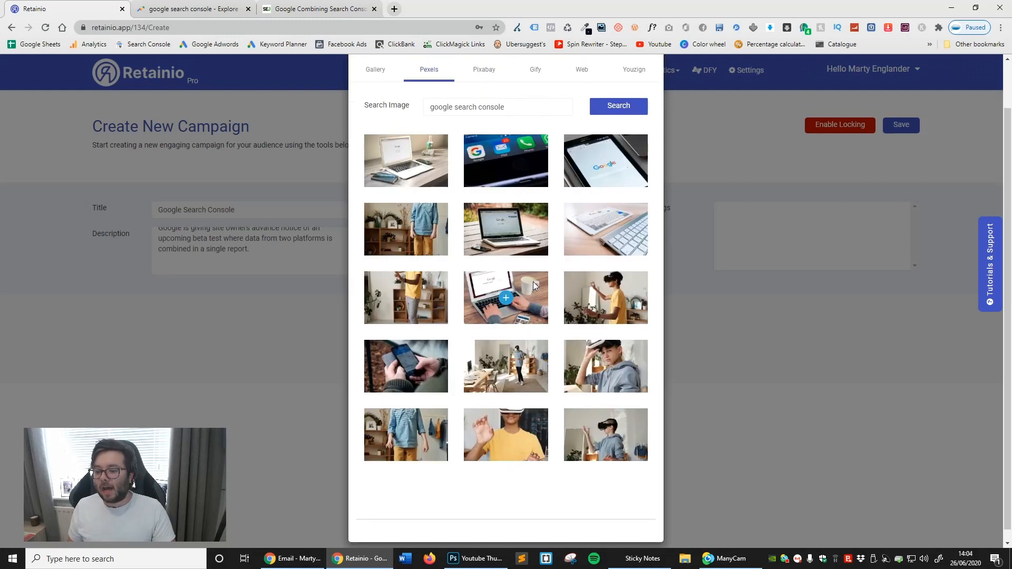
pyautogui.scroll(1, 527, 327)
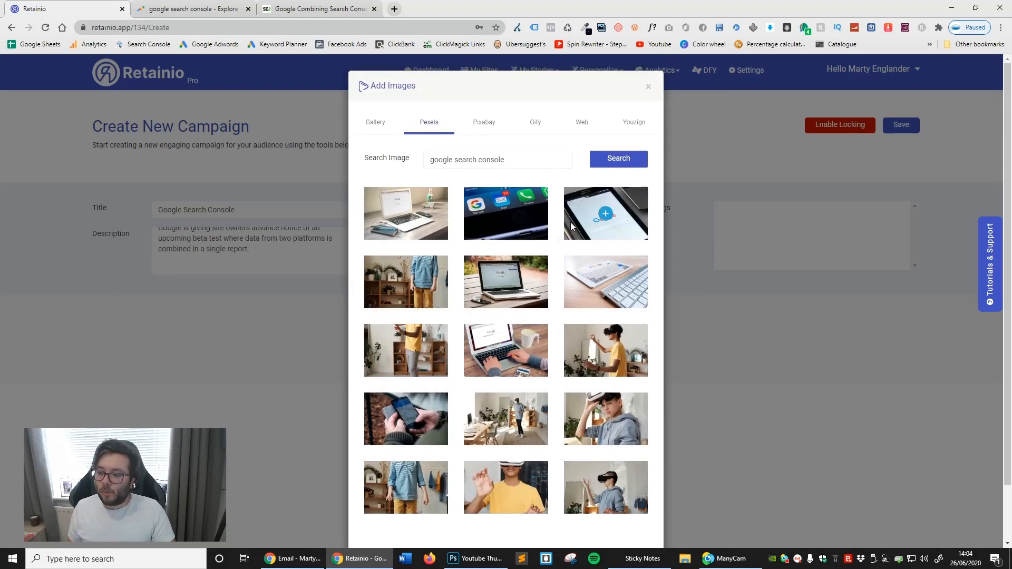
pyautogui.scroll(-2, 485, 274)
pyautogui.scroll(2, 580, 237)
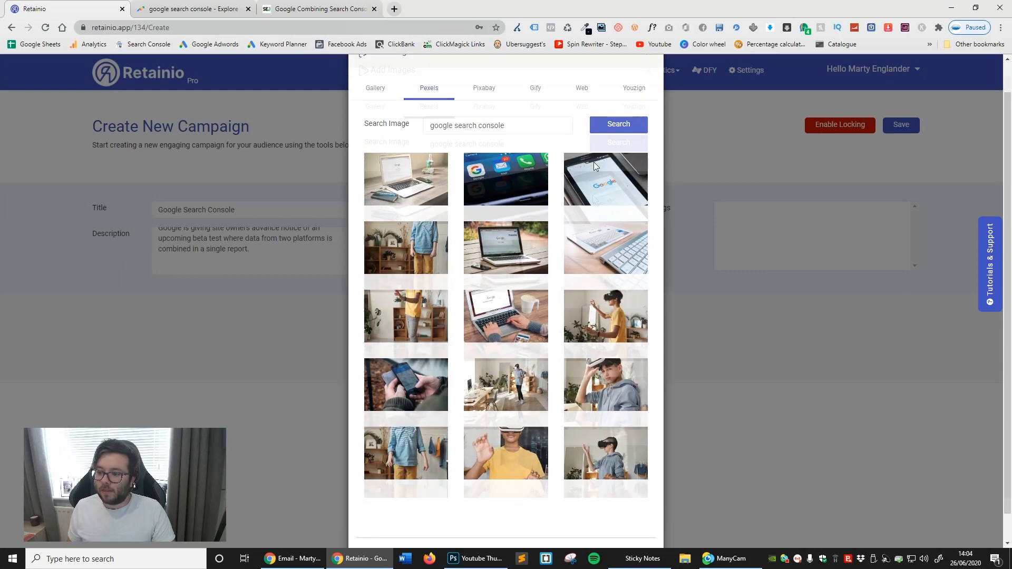
pyautogui.click(595, 225)
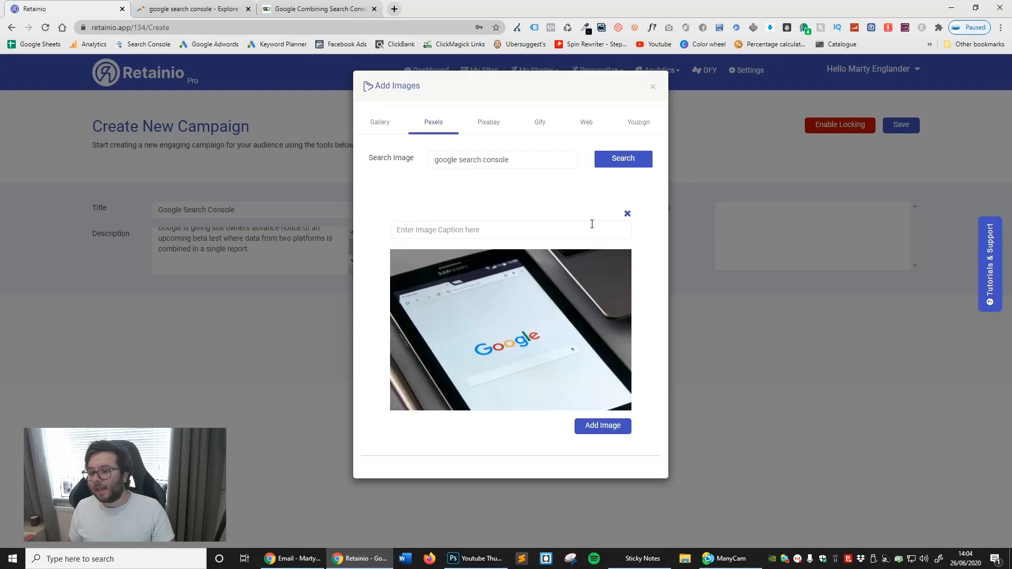
pyautogui.click(552, 229)
pyautogui.write('google search console')
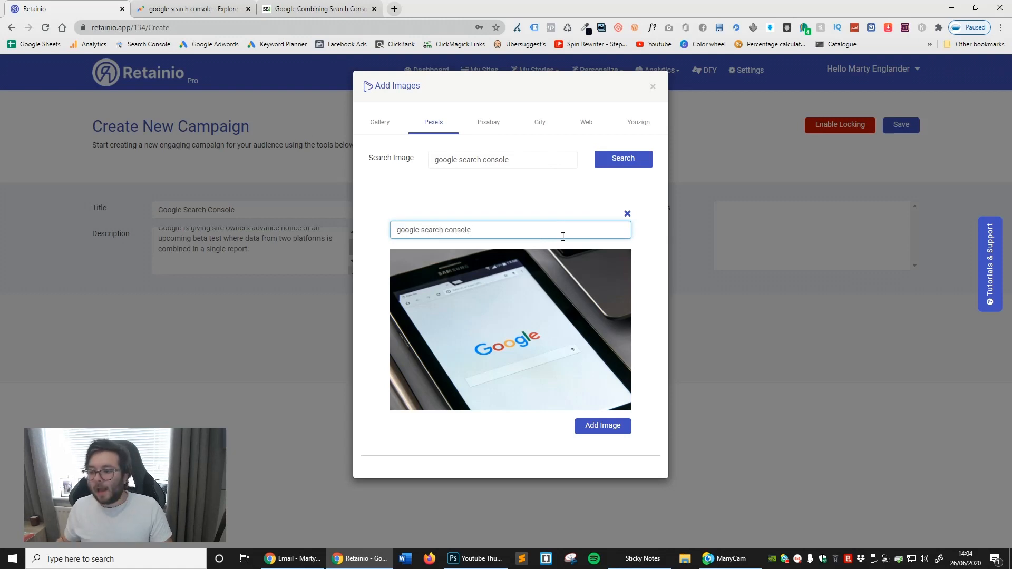
pyautogui.click(586, 422)
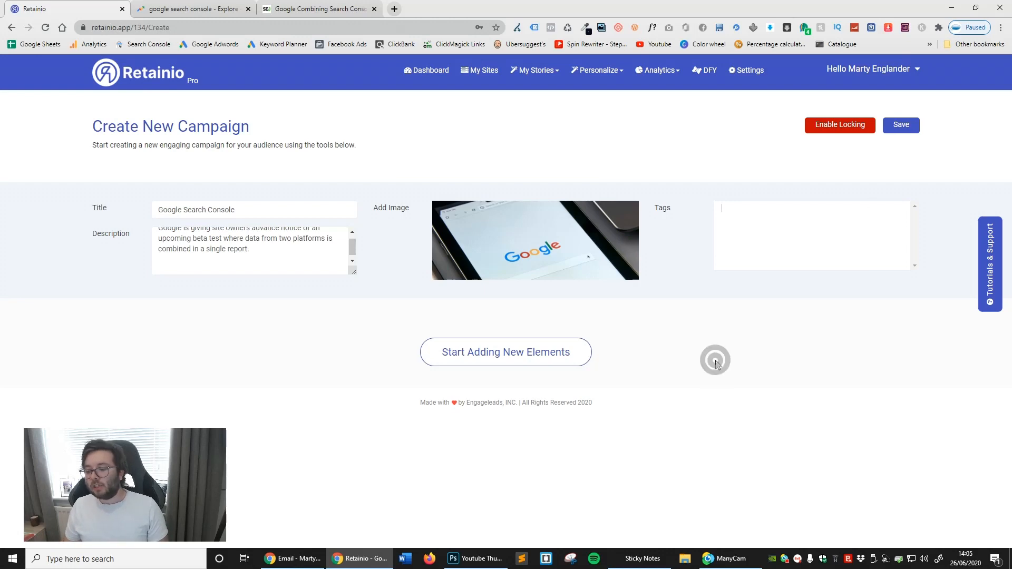
# - Add a video element with the YouTube video "Verifying ownership of your site in Google Search Console", searching for "google search console"
pyautogui.click(529, 351)
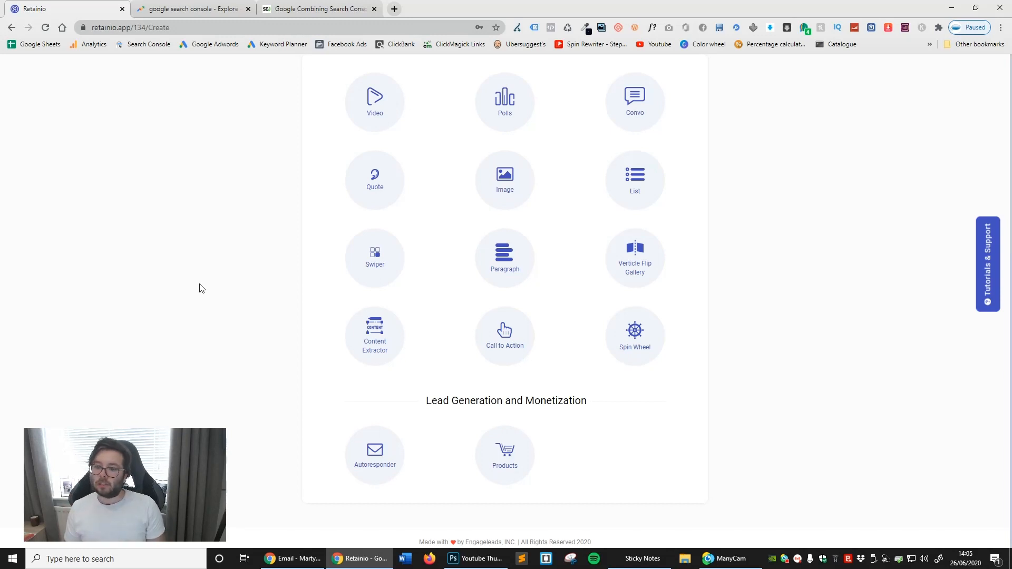
pyautogui.scroll(1, 364, 203)
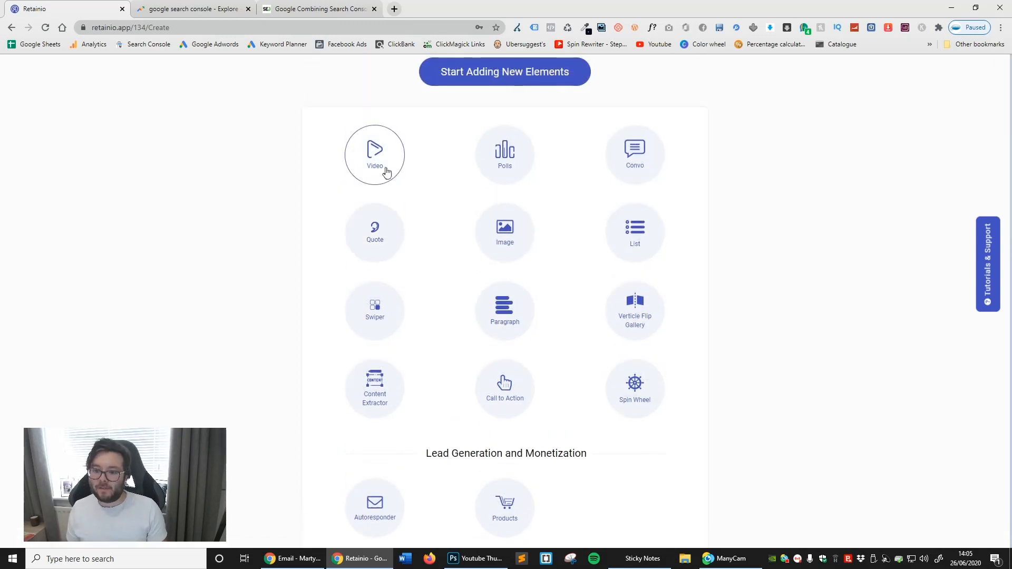
pyautogui.click(385, 170)
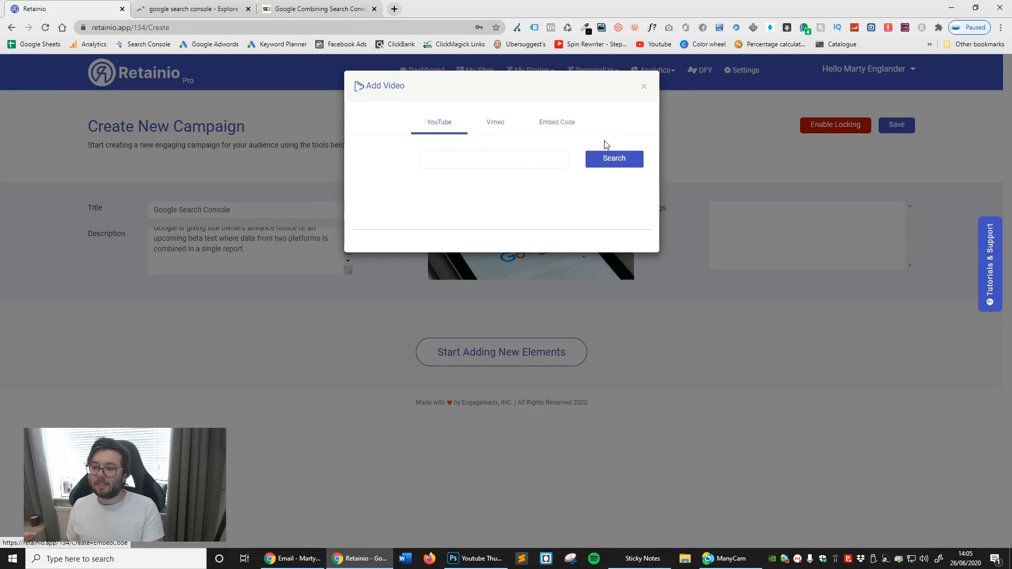
pyautogui.click(489, 161)
pyautogui.write('google search')
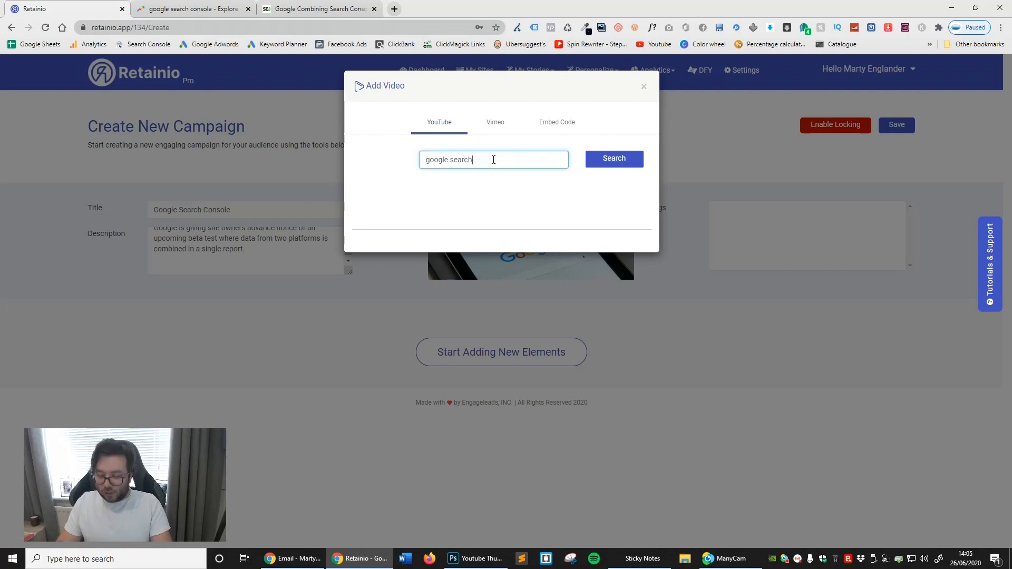
pyautogui.write(' console')
pyautogui.click(608, 167)
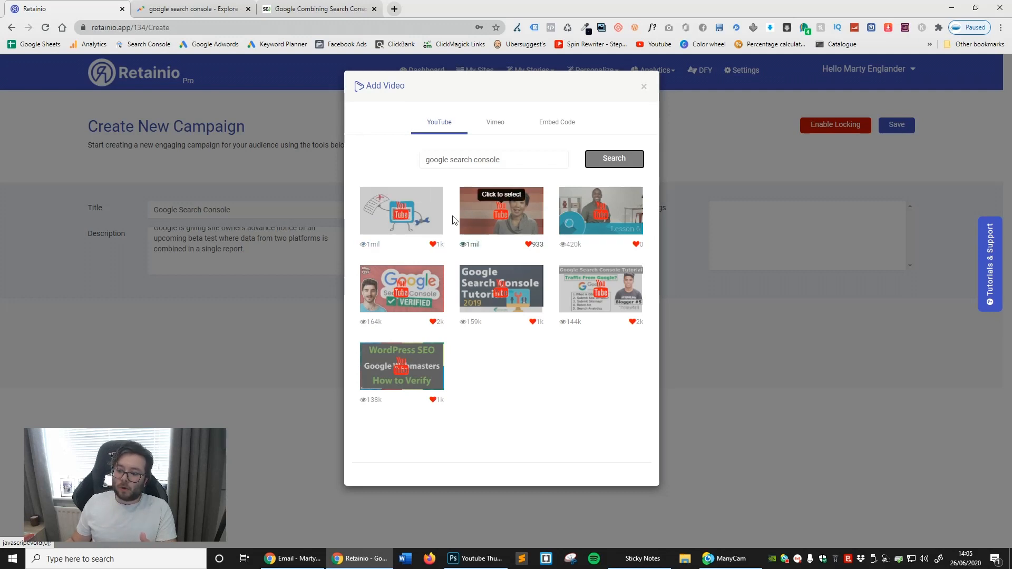
pyautogui.click(505, 216)
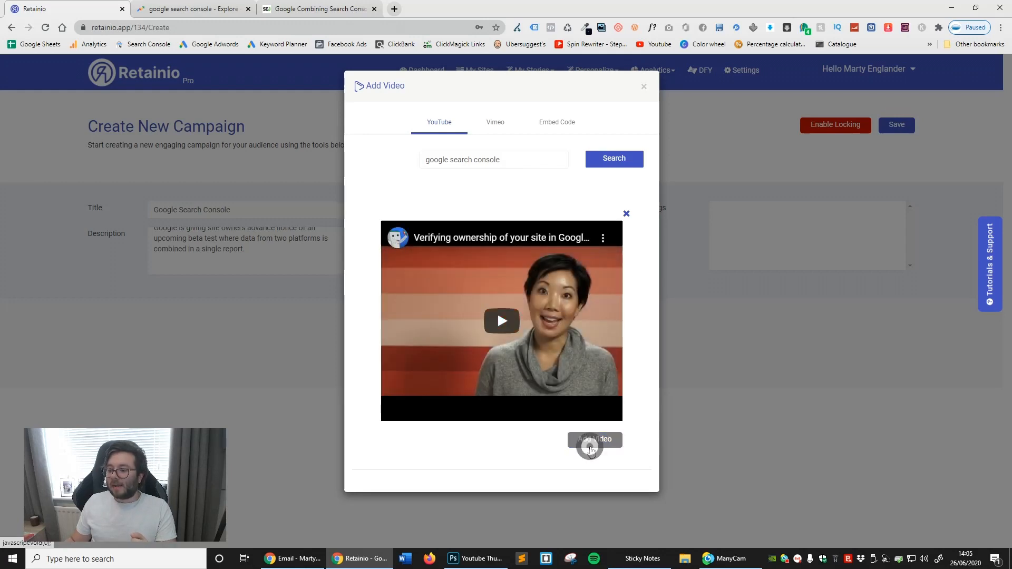
pyautogui.click(589, 440)
# - Format the video element's title as bold, centred, 18pt text and apply the changes
pyautogui.scroll(-2, 507, 263)
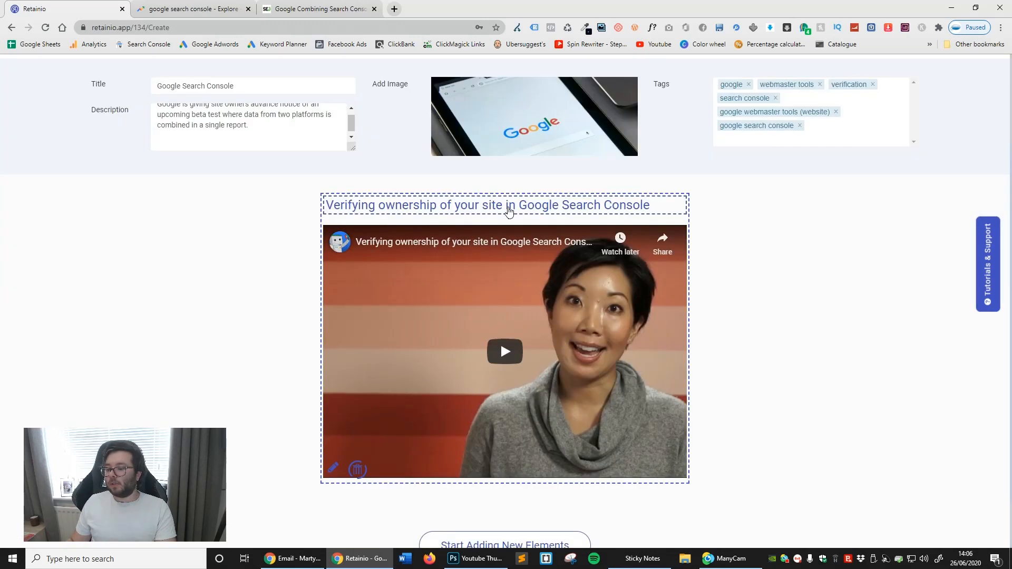
pyautogui.click(508, 206)
pyautogui.click(469, 141)
pyautogui.tripleClick(396, 163)
pyautogui.click(578, 121)
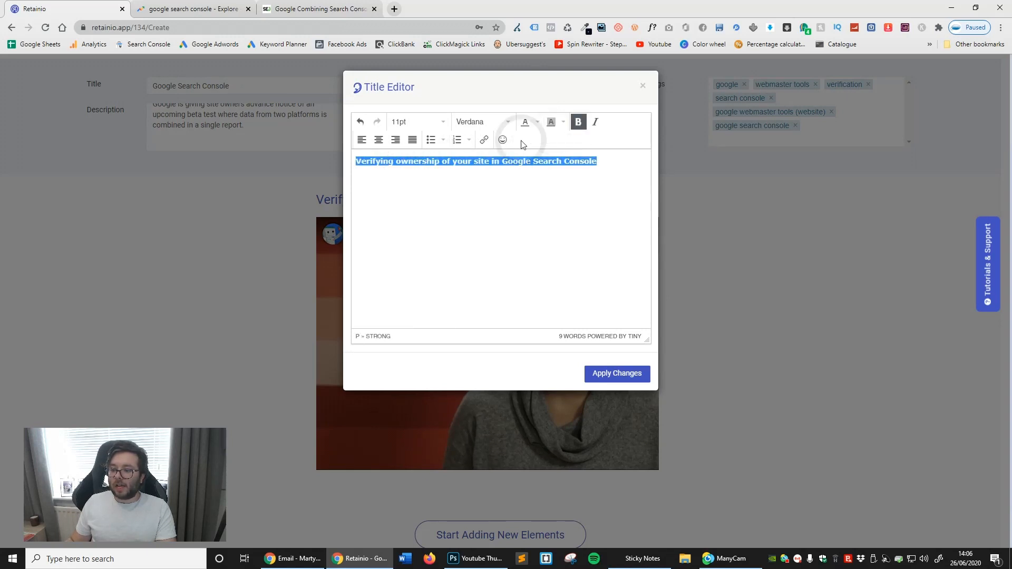
pyautogui.click(379, 140)
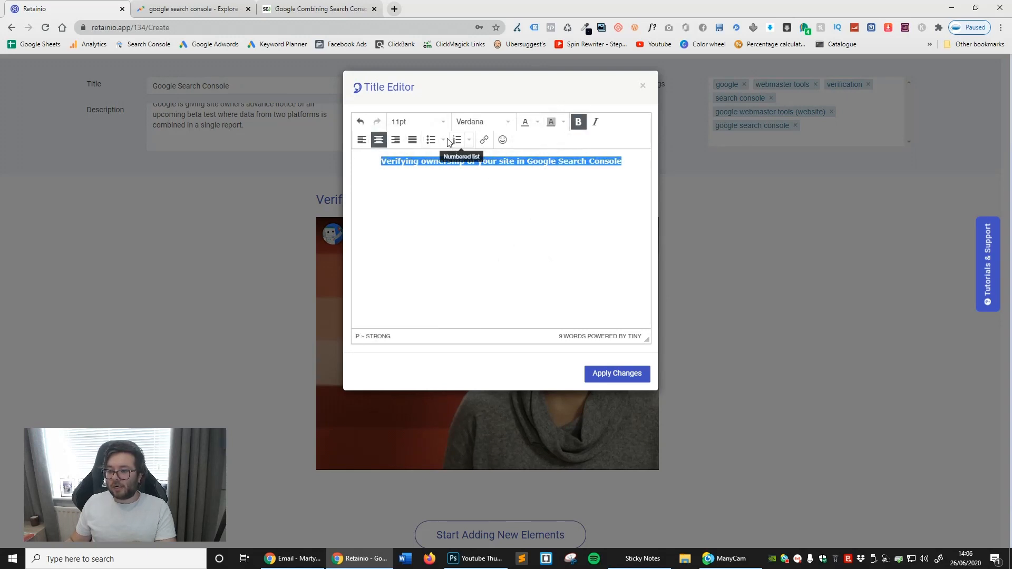
pyautogui.click(443, 120)
pyautogui.click(400, 203)
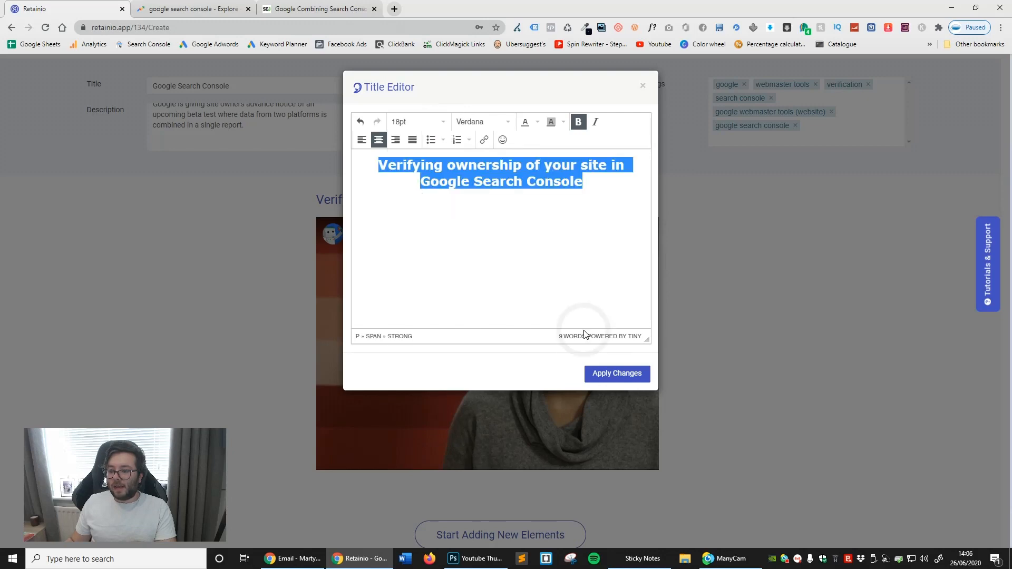
pyautogui.click(632, 375)
# - Add a Content Extractor element and get the content from the open Search Engine Journal article's URL
pyautogui.scroll(2, 466, 191)
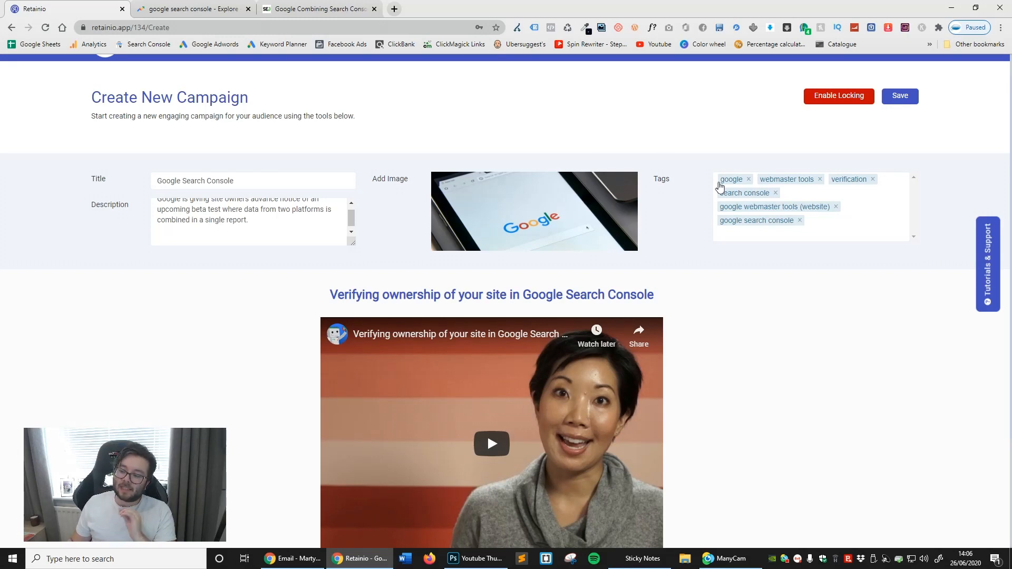
pyautogui.scroll(-1, 717, 185)
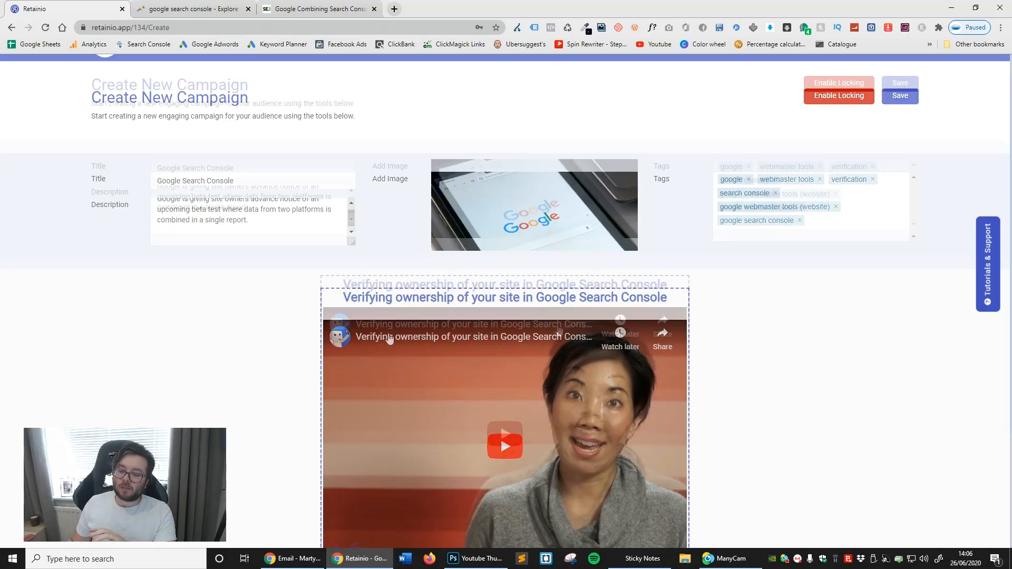
pyautogui.scroll(-2, 674, 361)
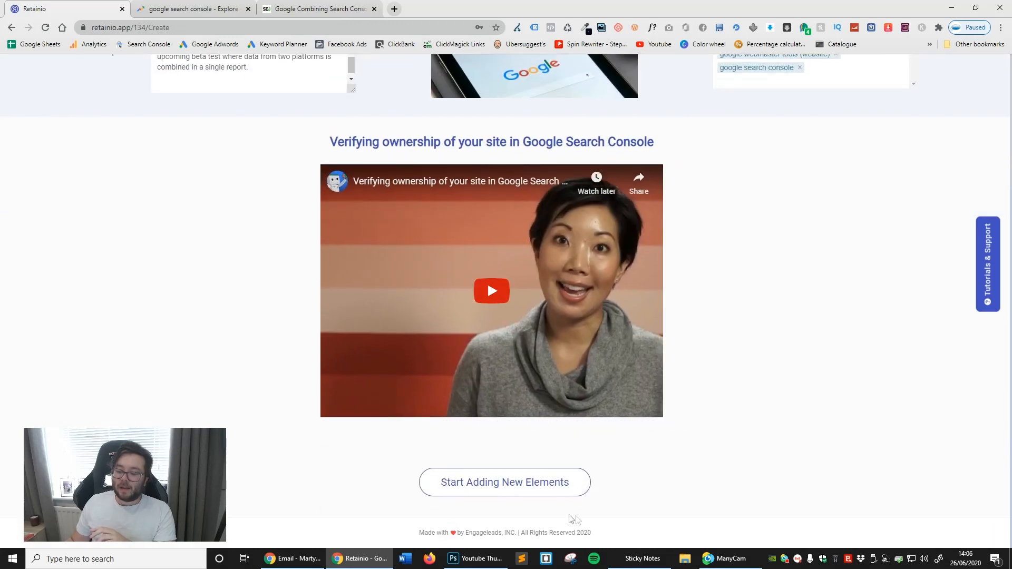
pyautogui.click(541, 491)
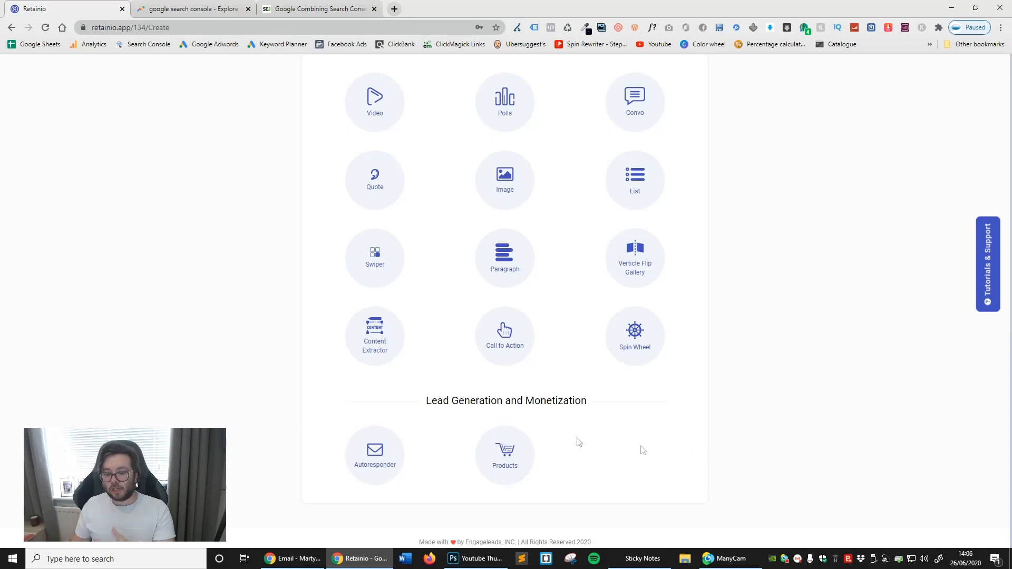
pyautogui.click(353, 343)
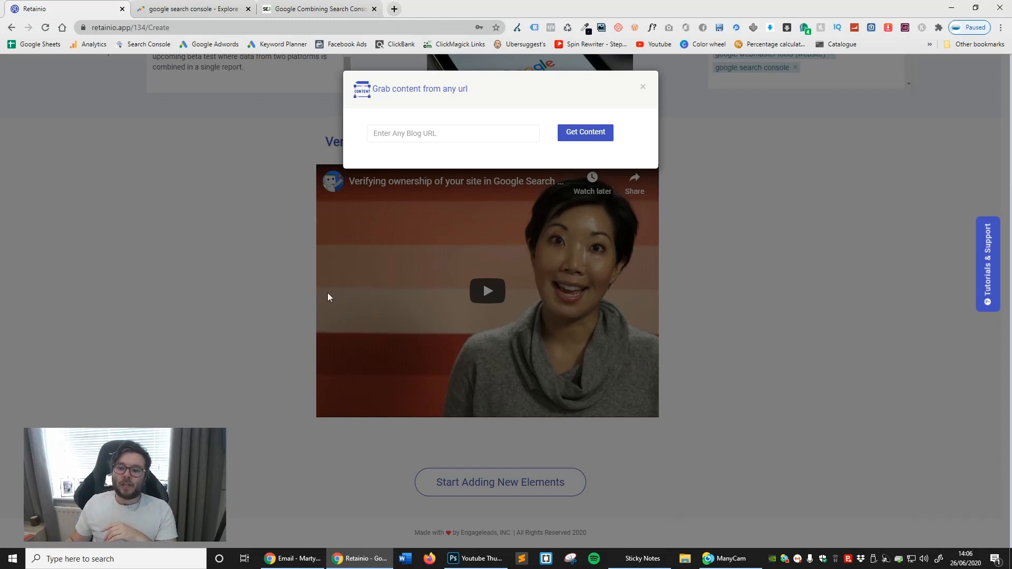
pyautogui.click(316, 8)
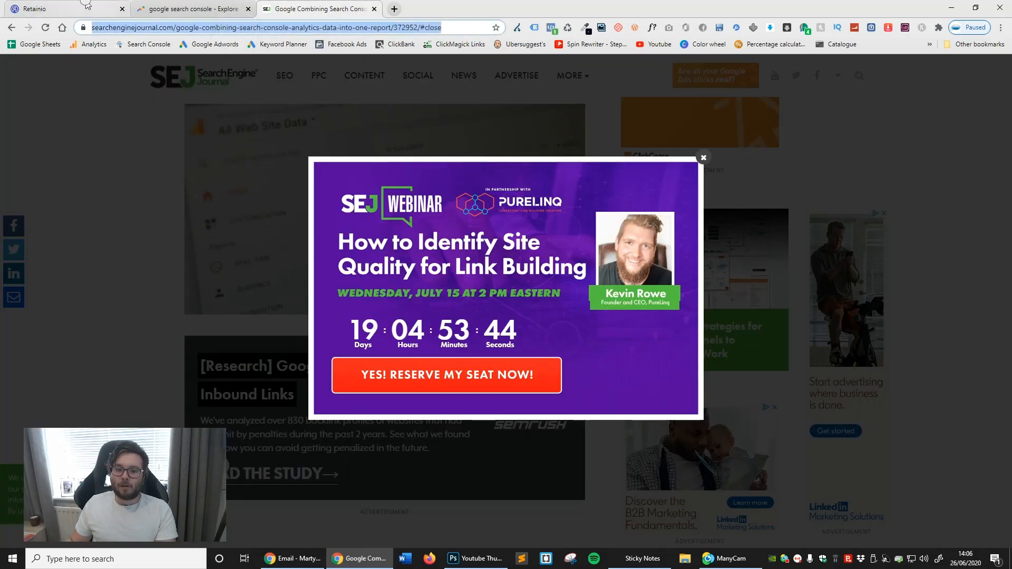
pyautogui.click(86, 6)
pyautogui.click(453, 133)
pyautogui.write('https://www.searchenginejournal.com/google-combining-search-console-analytics-data-into-one-report/372952/#close')
pyautogui.click(577, 132)
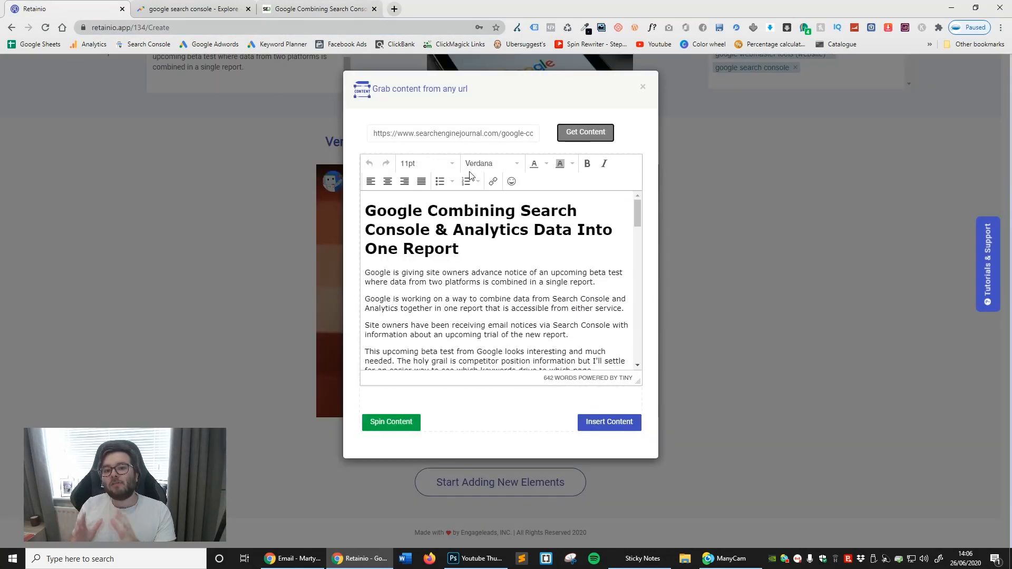
# - Look through the extracted article and spin all of its text
pyautogui.scroll(-2, 460, 249)
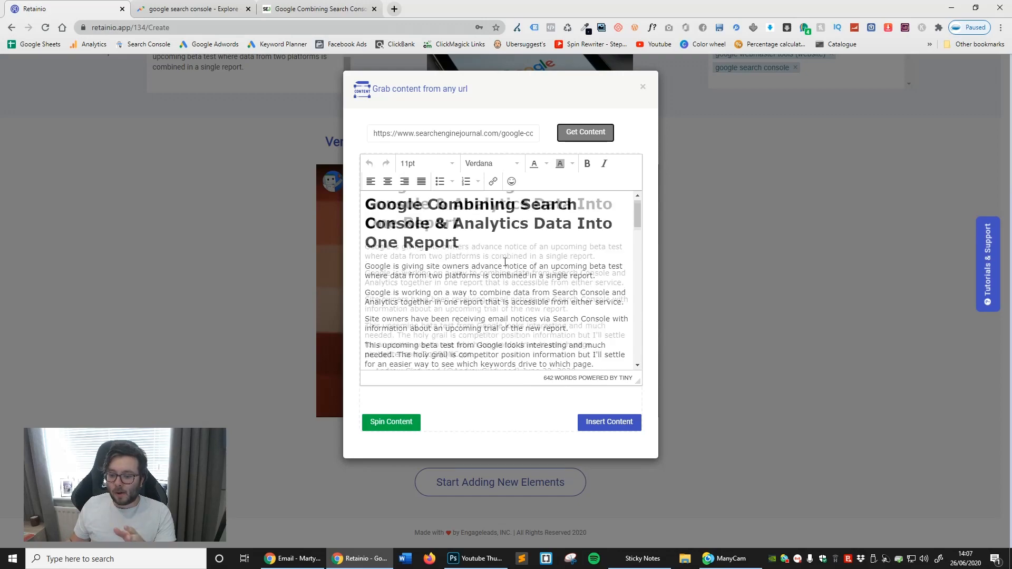
pyautogui.scroll(2, 460, 248)
pyautogui.scroll(-15, 461, 249)
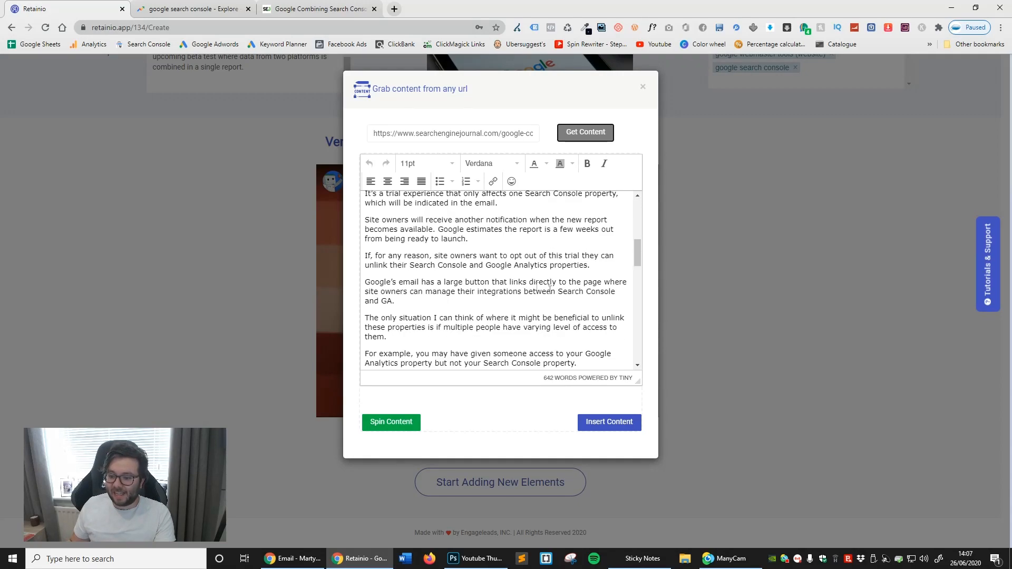
pyautogui.scroll(-2, 559, 303)
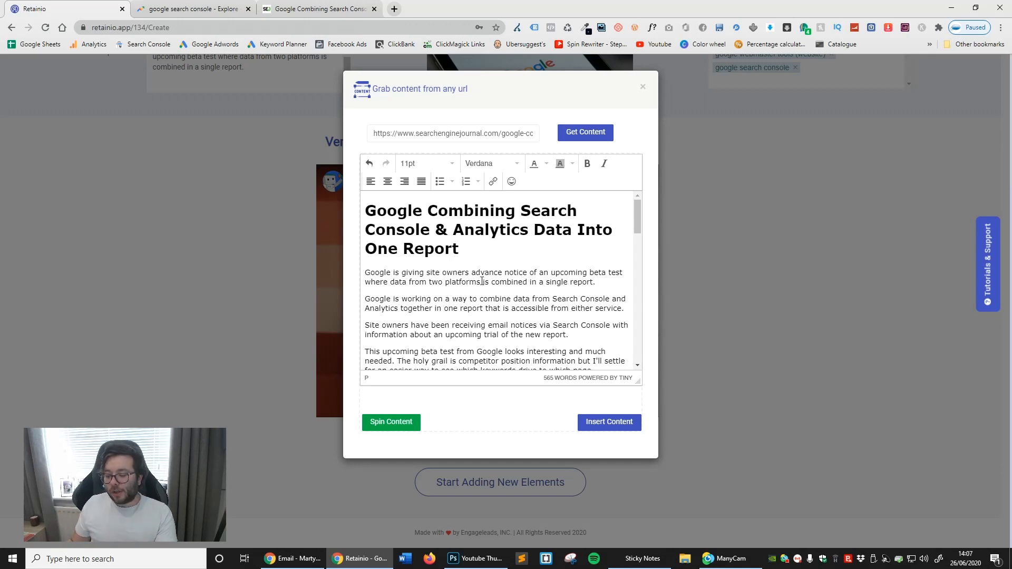
pyautogui.click(421, 282)
pyautogui.hotkey('ctrl', 'a')
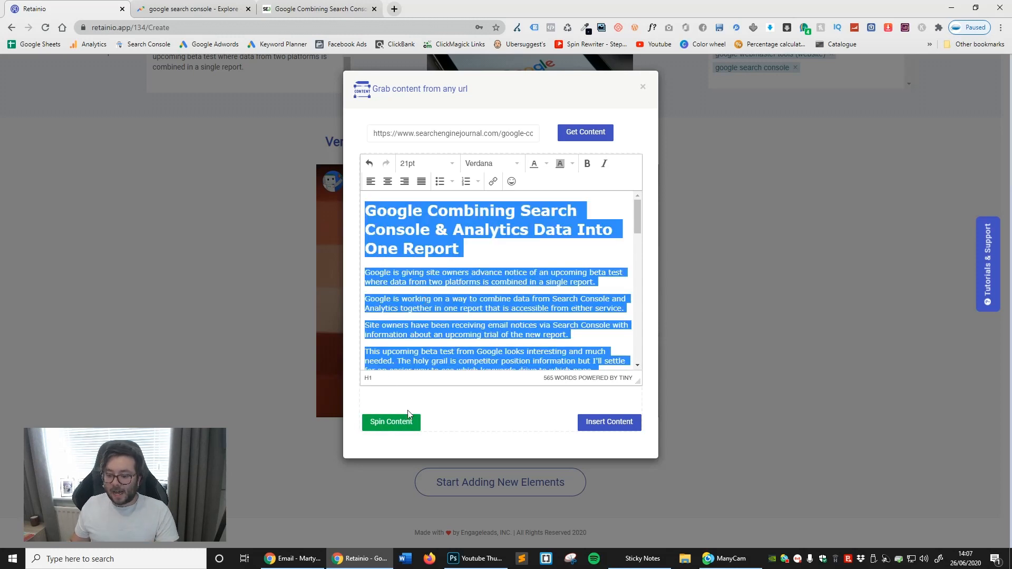
pyautogui.click(396, 424)
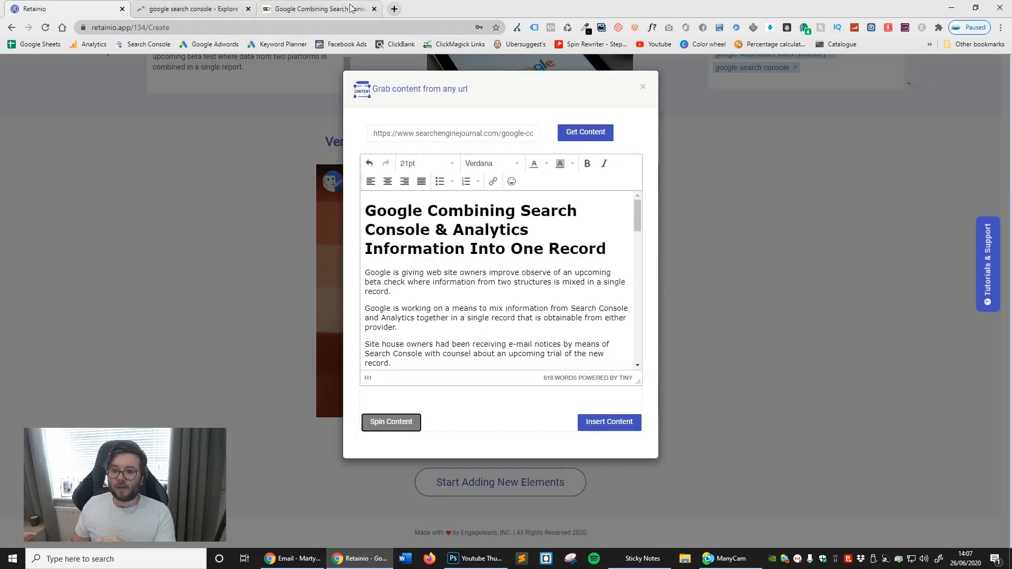
# - Compare the spun text with the original heading and introduction on the Search Engine Journal page, dismissing its webinar pop-up
pyautogui.click(316, 9)
pyautogui.click(702, 164)
pyautogui.scroll(5, 453, 233)
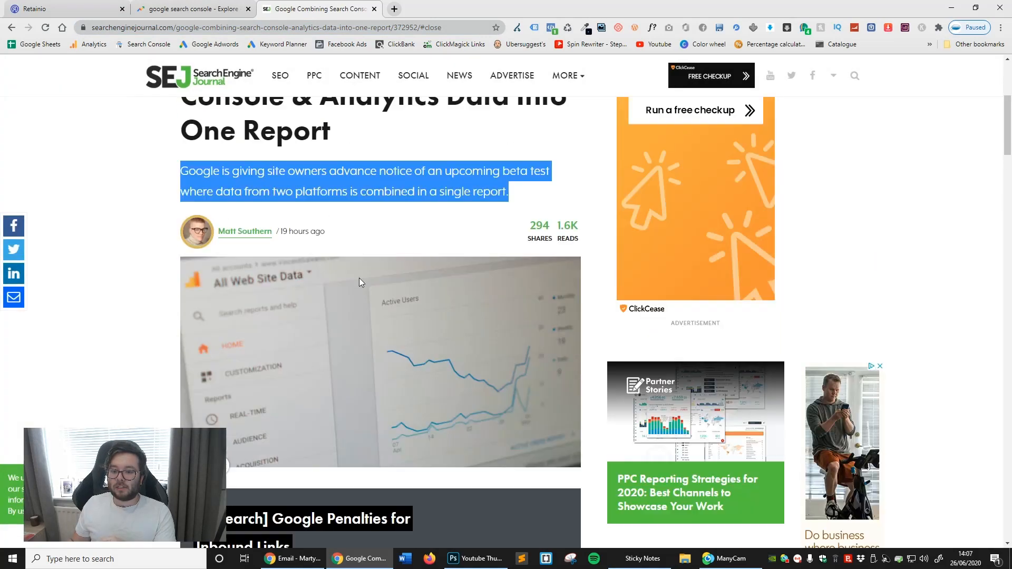
pyautogui.click(212, 163)
pyautogui.hotkey('ctrl', '1')
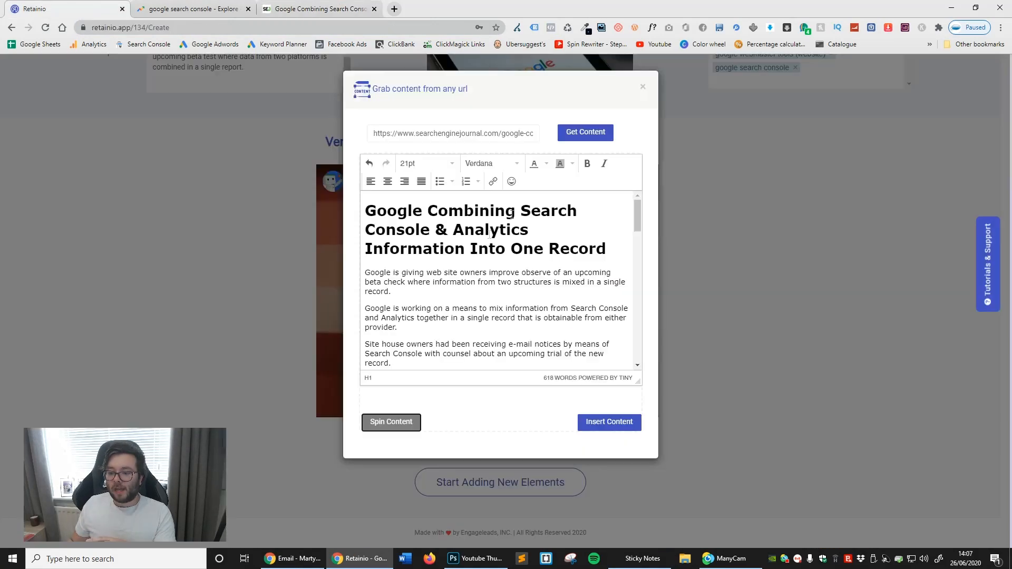
# - Check the wording of the spun heading and body, and insert the spun article into the campaign
pyautogui.tripleClick(578, 249)
pyautogui.click(576, 251)
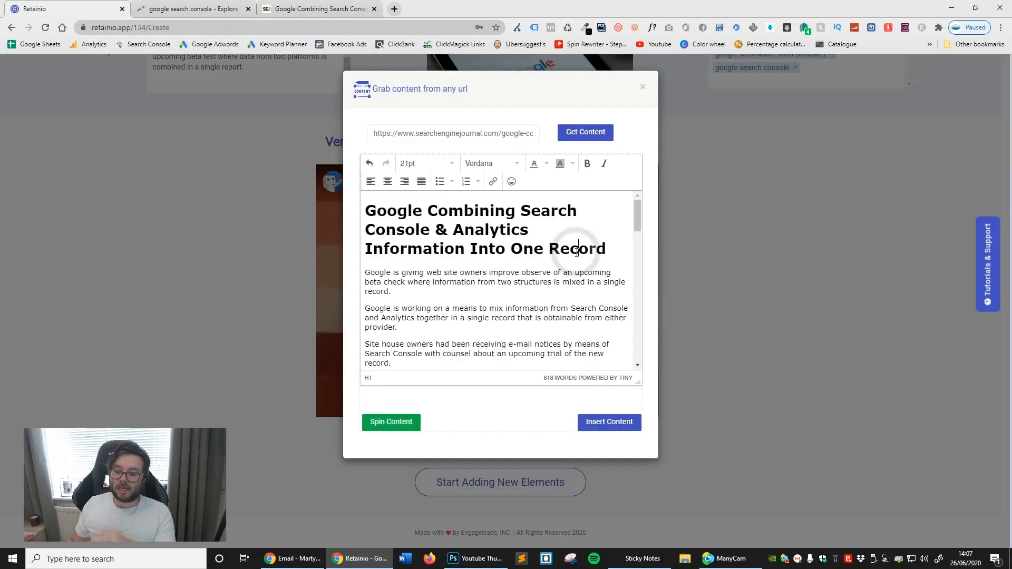
pyautogui.doubleClick(576, 252)
pyautogui.scroll(-3, 467, 198)
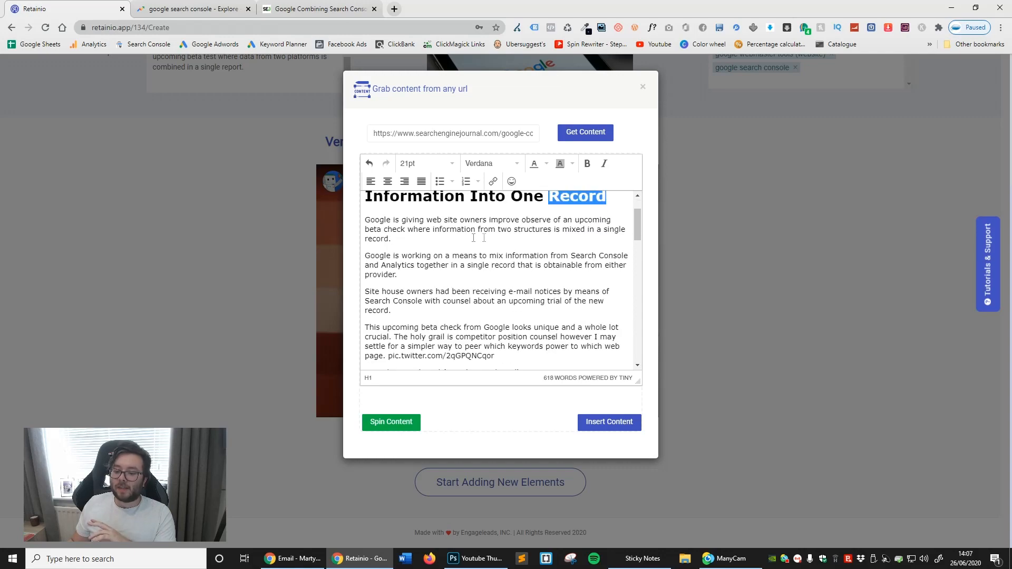
pyautogui.scroll(-8, 527, 294)
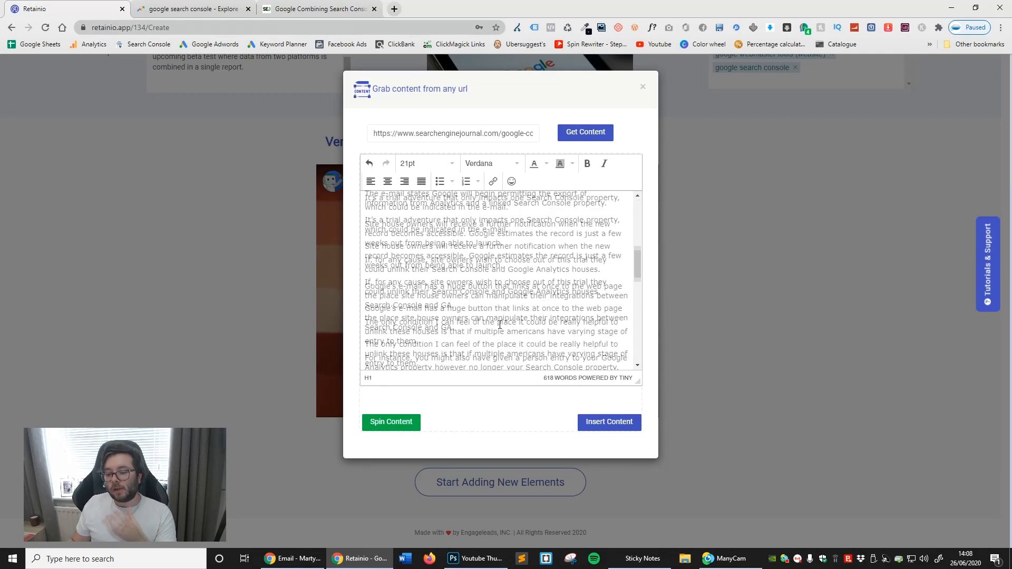
pyautogui.click(589, 424)
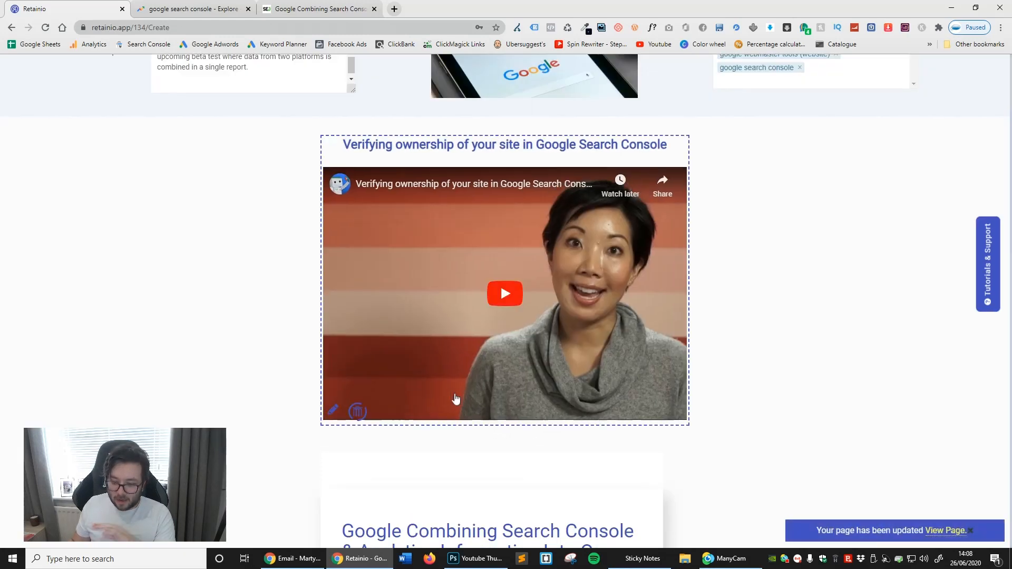
# - Review the campaign page, covering its details, tags, video element and the whole inserted article
pyautogui.scroll(-3, 456, 399)
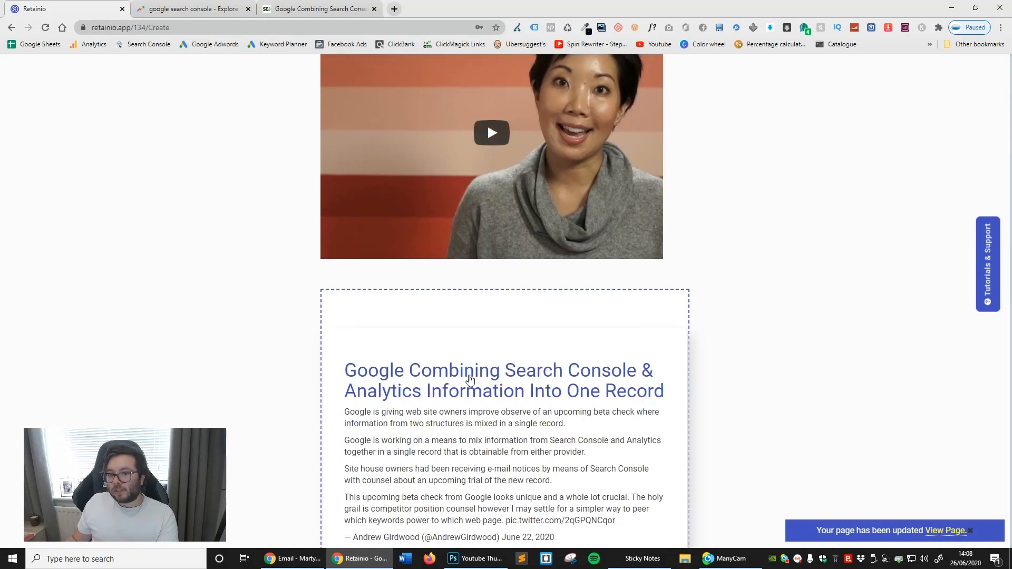
pyautogui.scroll(-2, 470, 380)
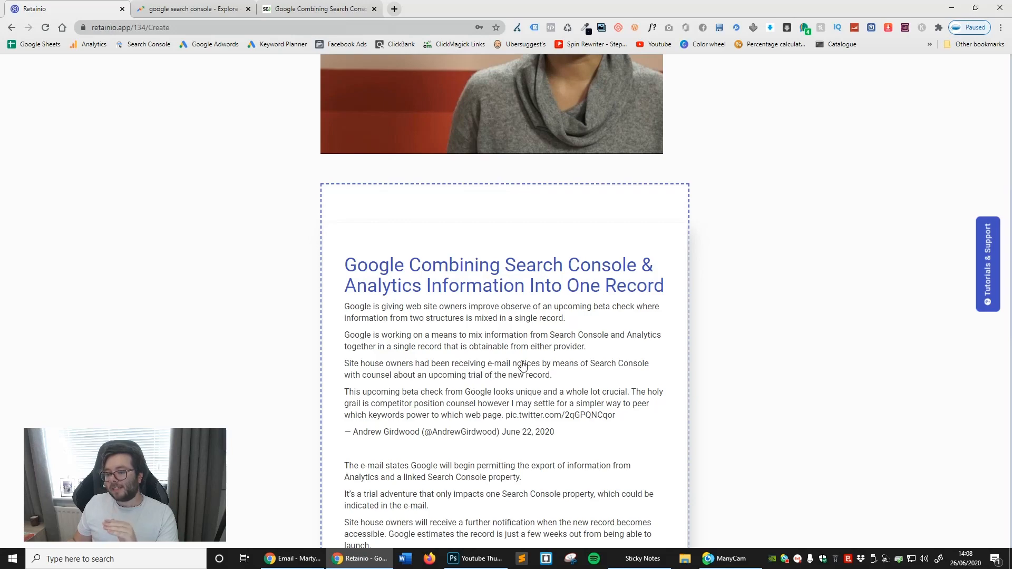
pyautogui.scroll(4, 522, 367)
pyautogui.scroll(2, 515, 231)
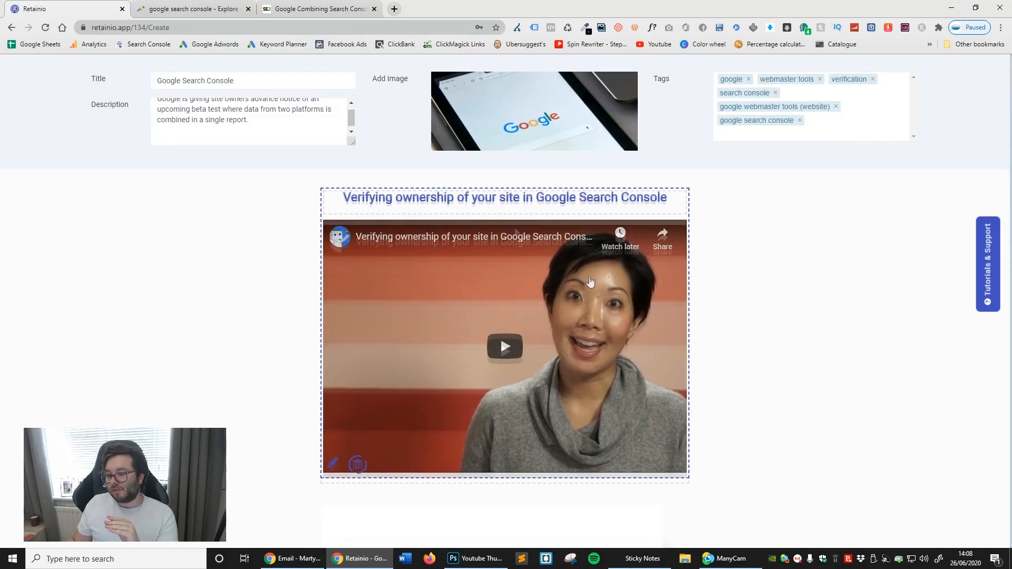
pyautogui.scroll(-3, 514, 230)
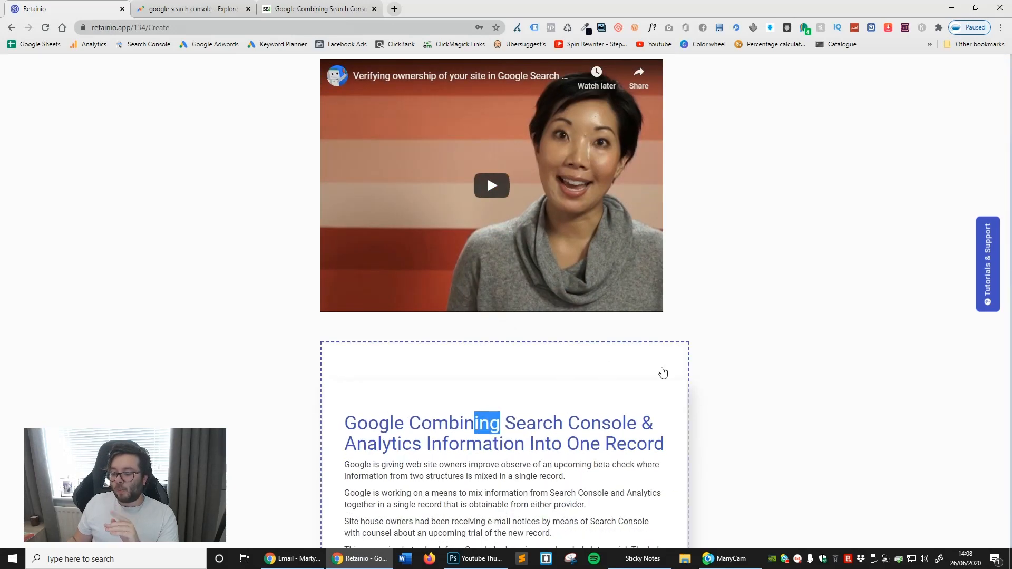
pyautogui.scroll(-2, 642, 447)
pyautogui.scroll(4, 642, 448)
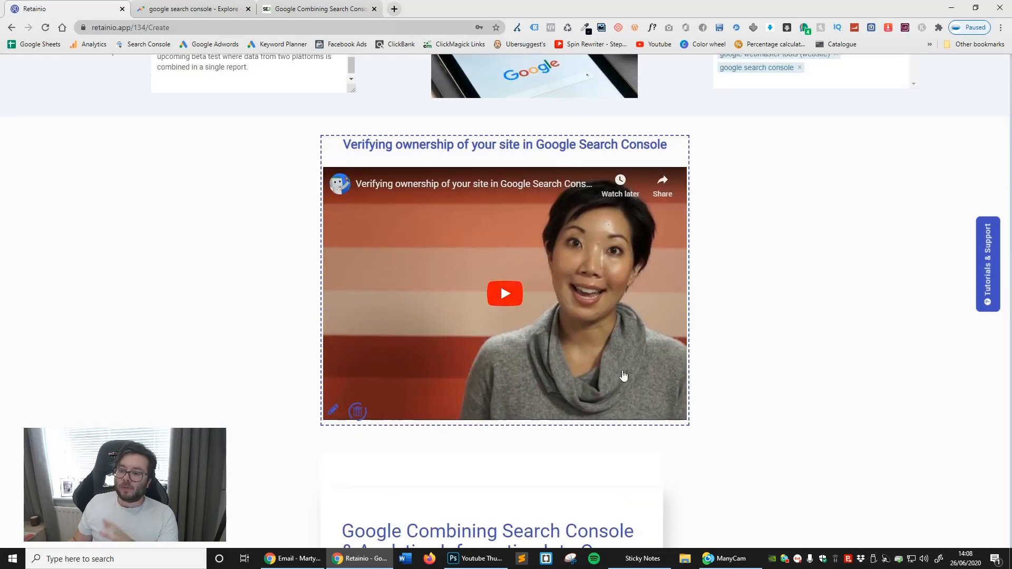
pyautogui.scroll(2, 623, 376)
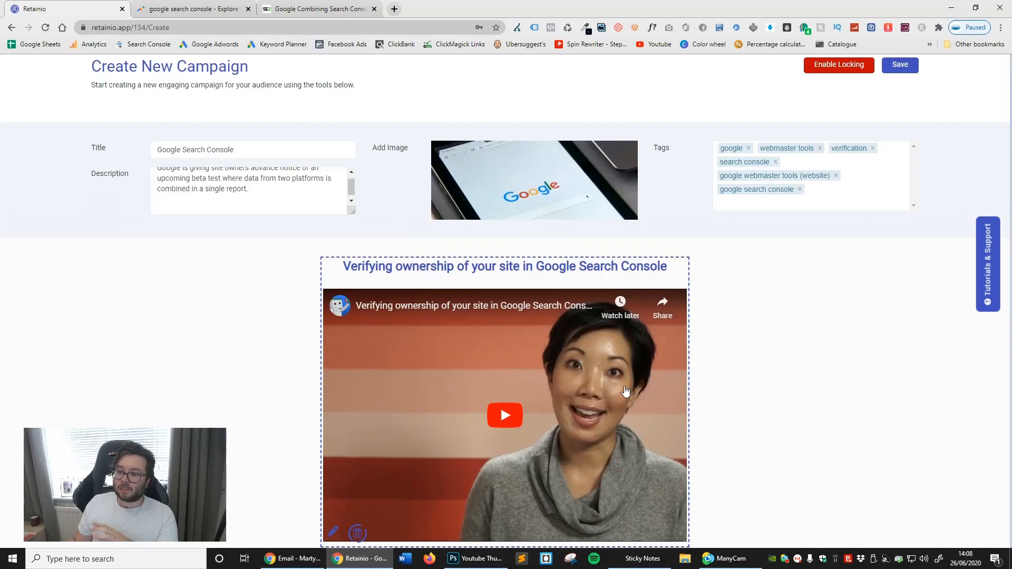
pyautogui.scroll(-20, 590, 379)
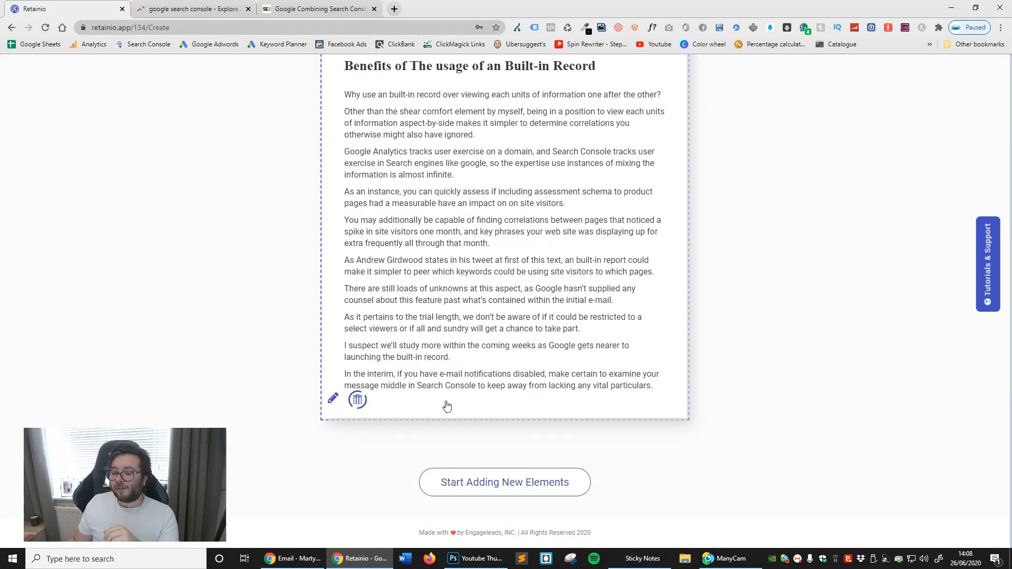
# - Open the inserted article's blog content in its editor and update it
pyautogui.click(332, 402)
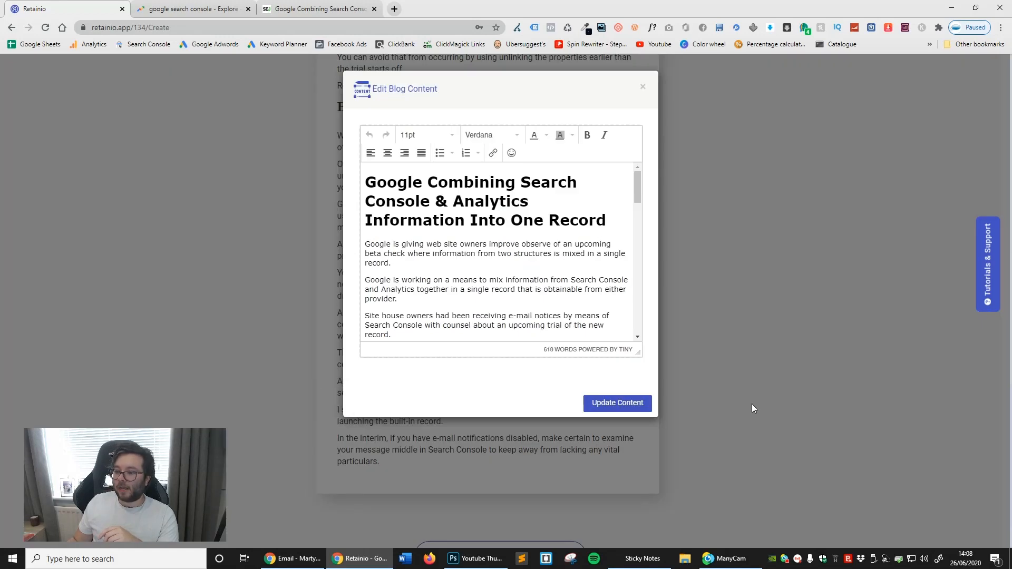
pyautogui.click(640, 403)
# - Add a poll titled "Was this helpful" with the options "Yes! Amazing" and "Nahh not really"
pyautogui.click(464, 484)
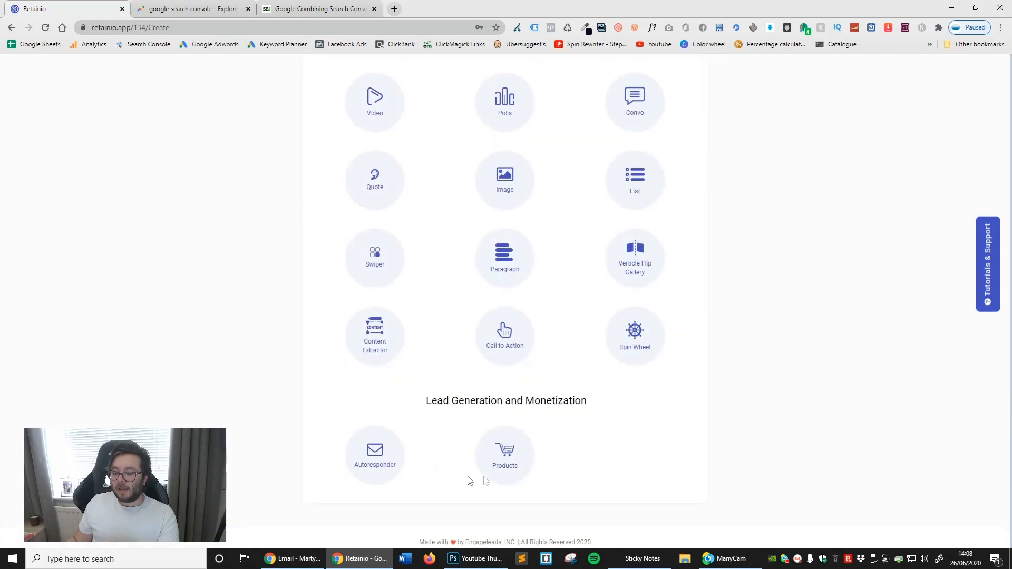
pyautogui.scroll(1, 752, 469)
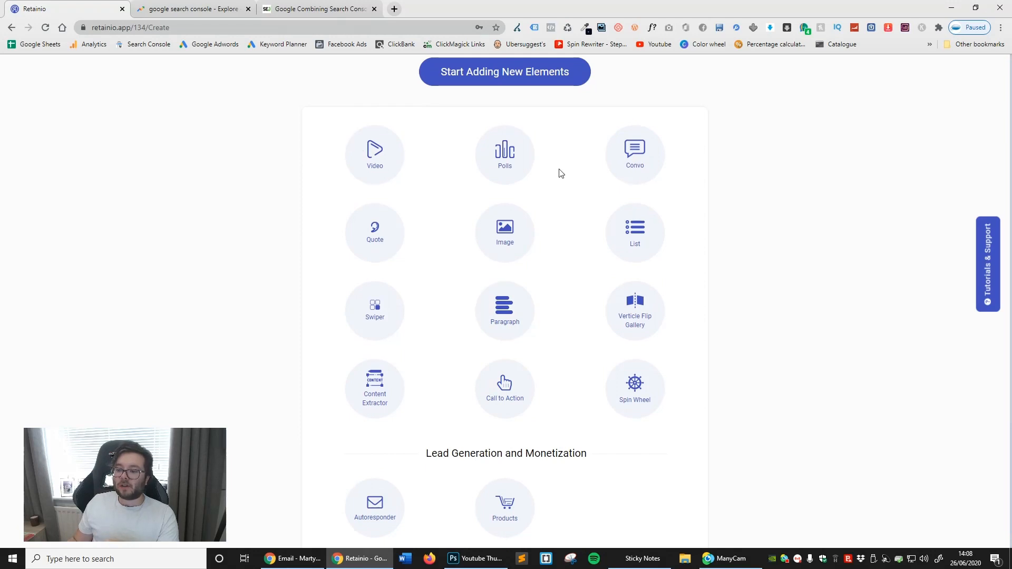
pyautogui.click(520, 158)
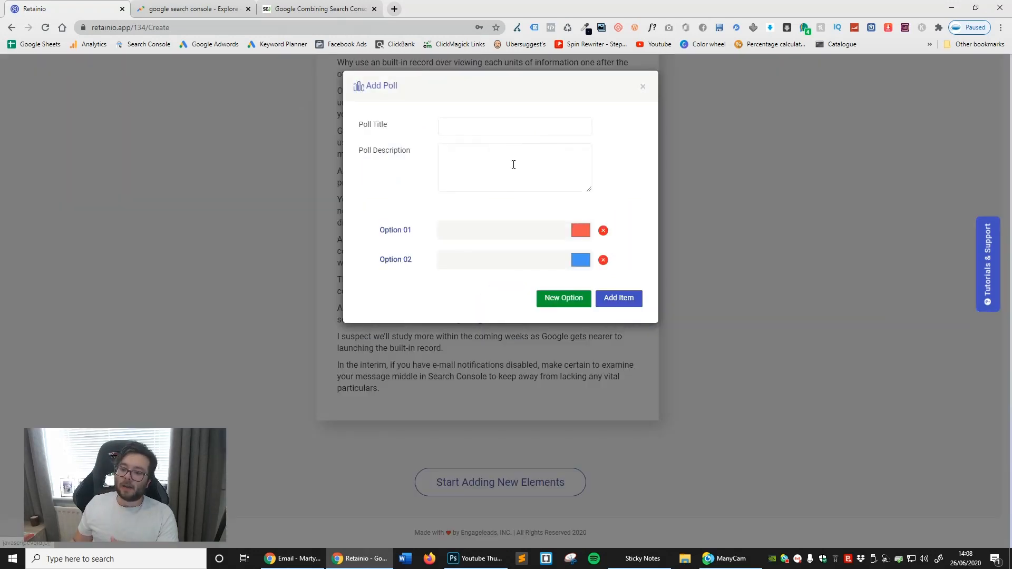
pyautogui.click(498, 124)
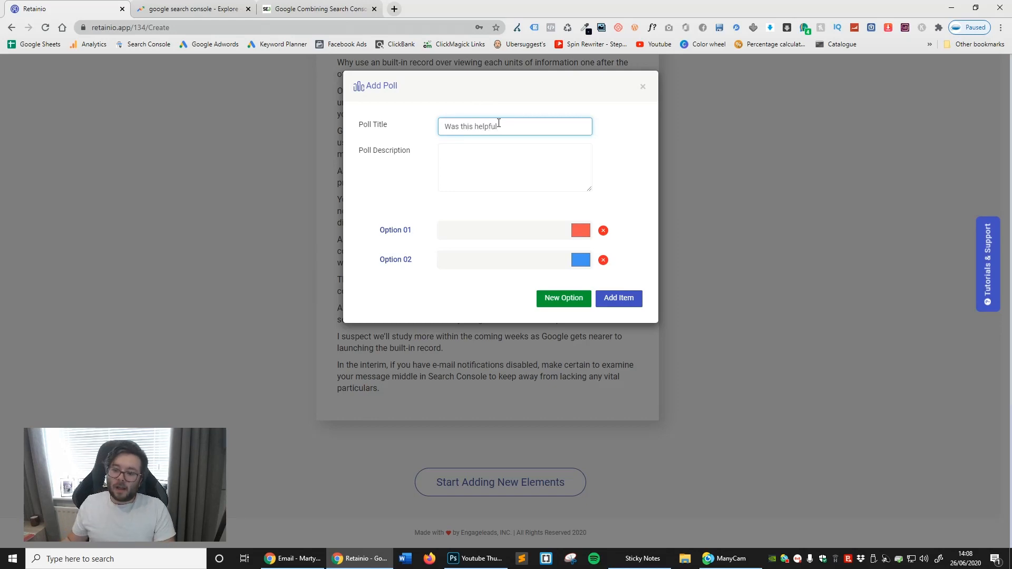
pyautogui.click(491, 230)
pyautogui.write('Yes! Amazing')
pyautogui.press('Tab')
pyautogui.write('Nahh not really')
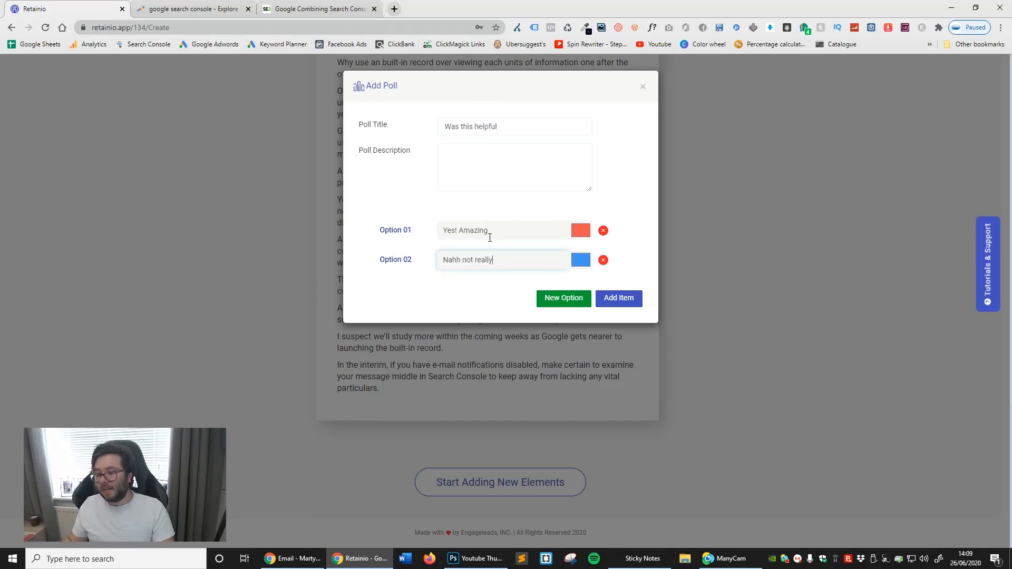
pyautogui.click(618, 298)
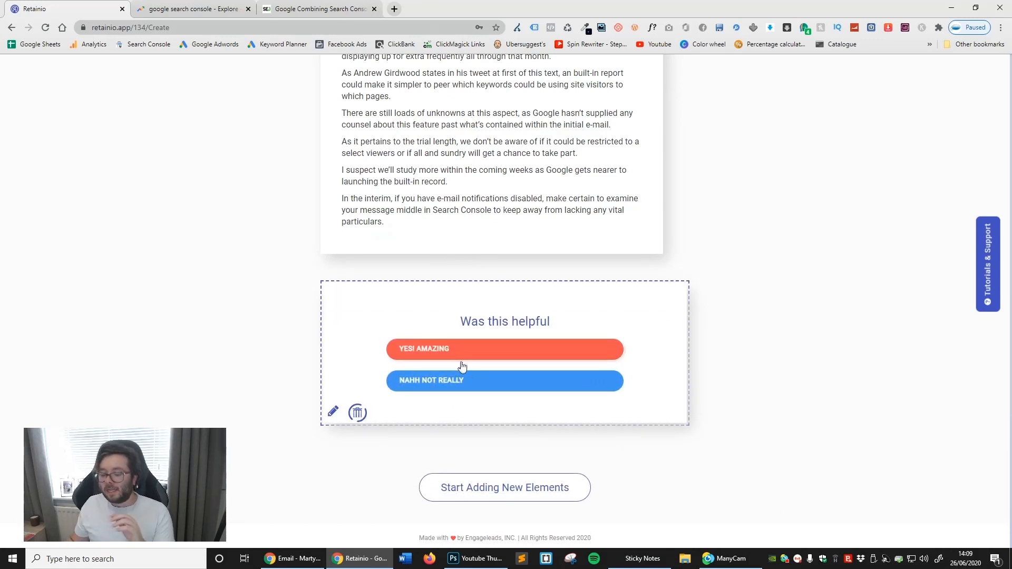
# - Create a conversation with "Wow this is so weird" and the reply "Ues 100% Cant believe Google did this", naming both participants
pyautogui.click(507, 484)
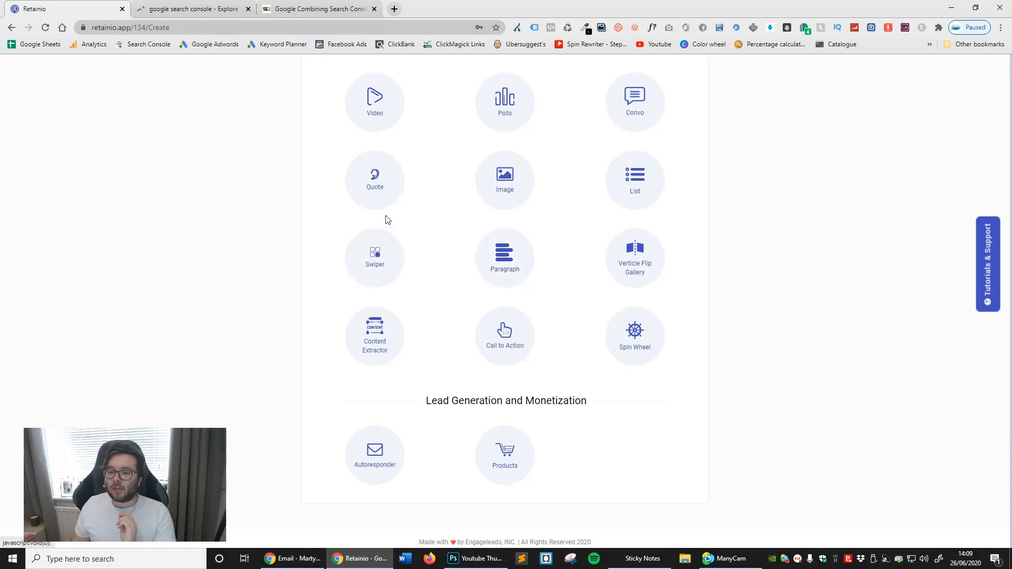
pyautogui.click(619, 108)
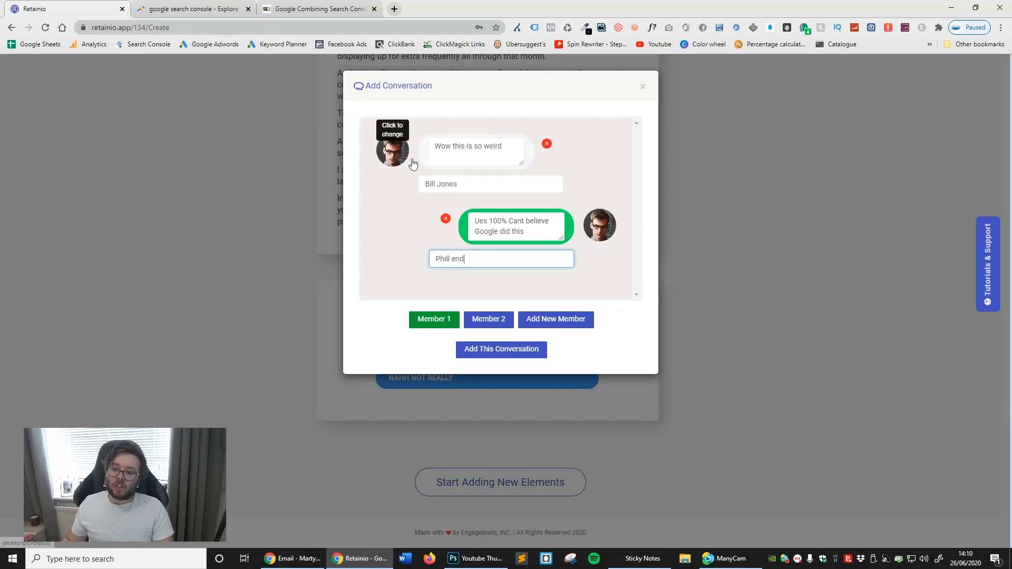
# - Search Pexels for "person" and set the photo of the man in a straw hat as the second participant's avatar
pyautogui.click(600, 229)
pyautogui.click(484, 165)
pyautogui.hotkey('ctrl', 'a')
pyautogui.write('p')
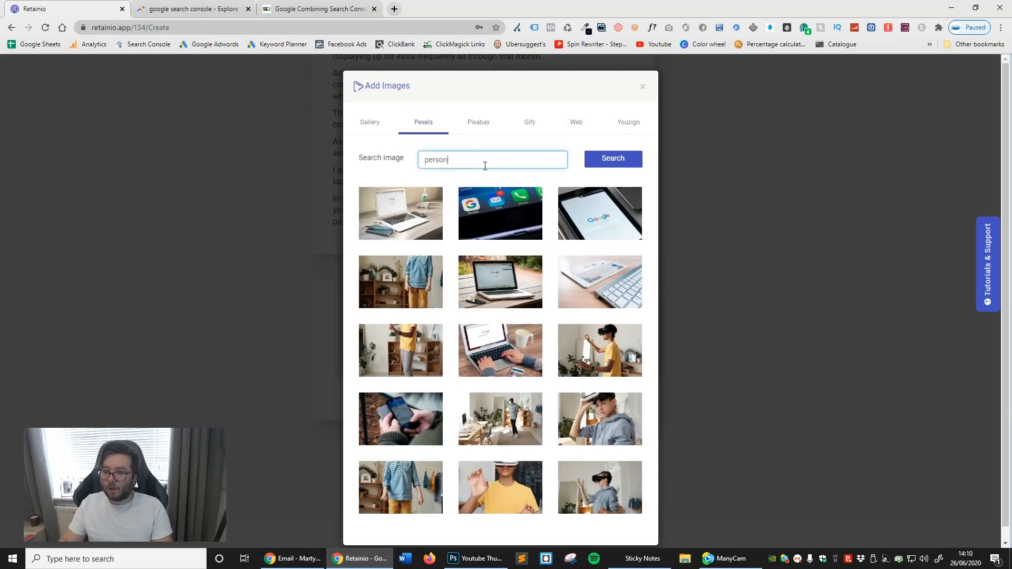
pyautogui.press('Return')
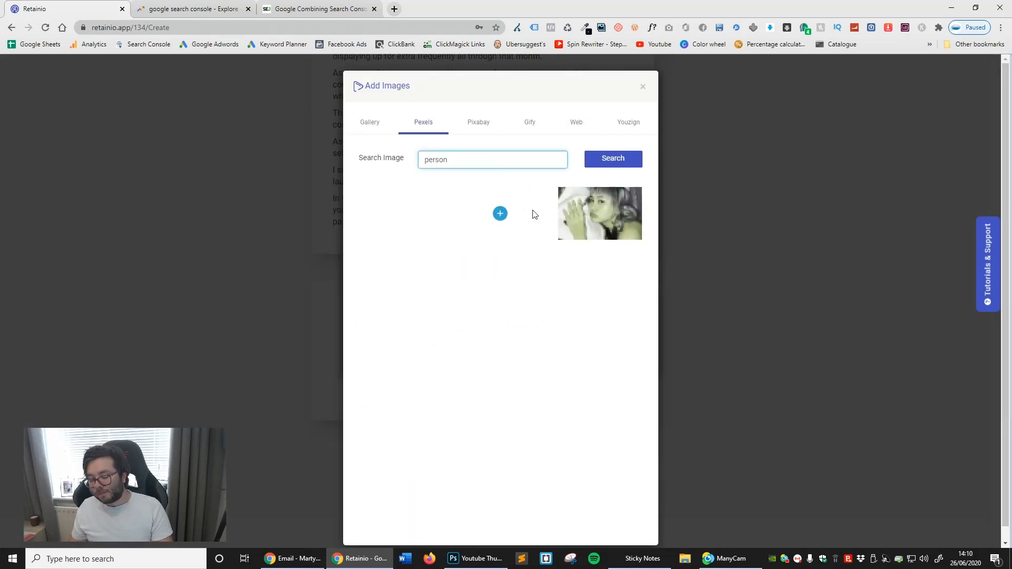
pyautogui.click(500, 291)
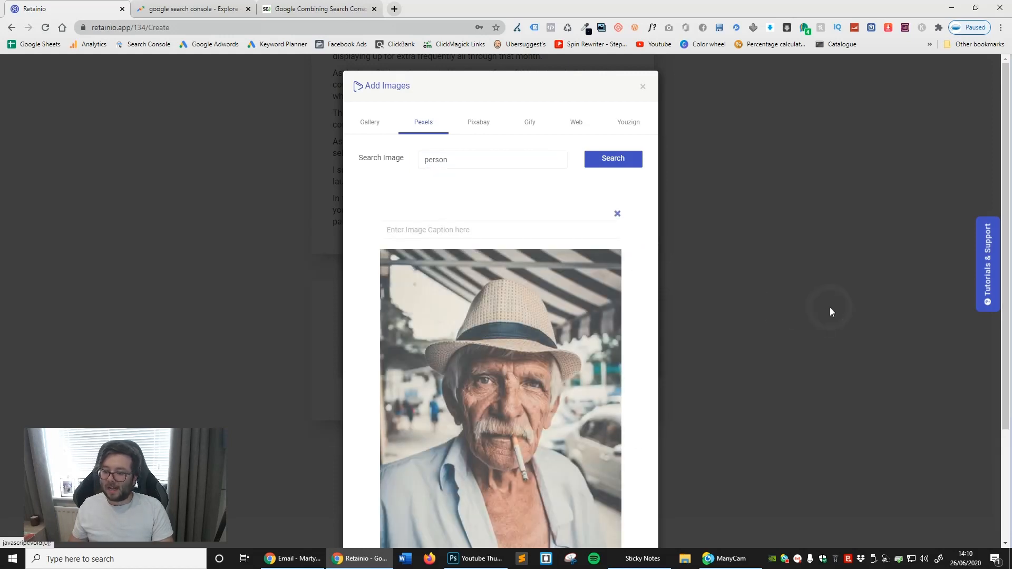
pyautogui.scroll(-3, 594, 246)
pyautogui.click(591, 480)
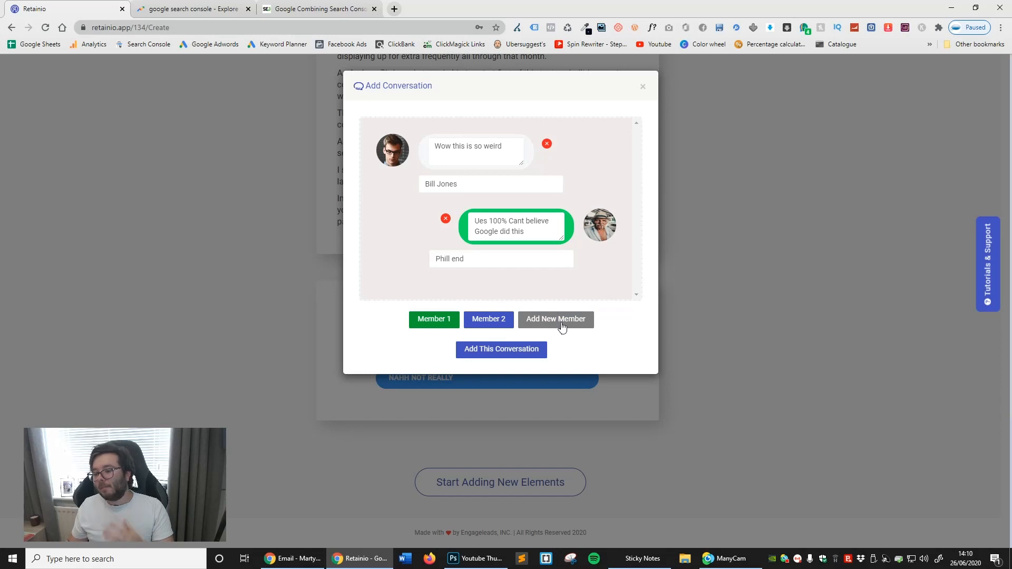
# - Add a third member to the conversation, removing its blank message, and insert the conversation into the campaign
pyautogui.click(550, 327)
pyautogui.click(521, 323)
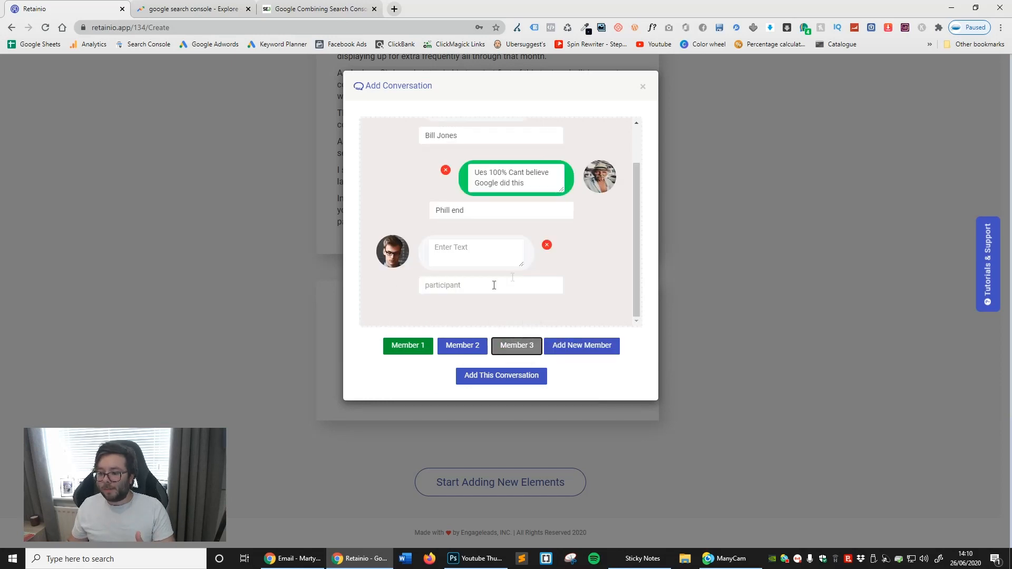
pyautogui.click(546, 245)
pyautogui.click(557, 87)
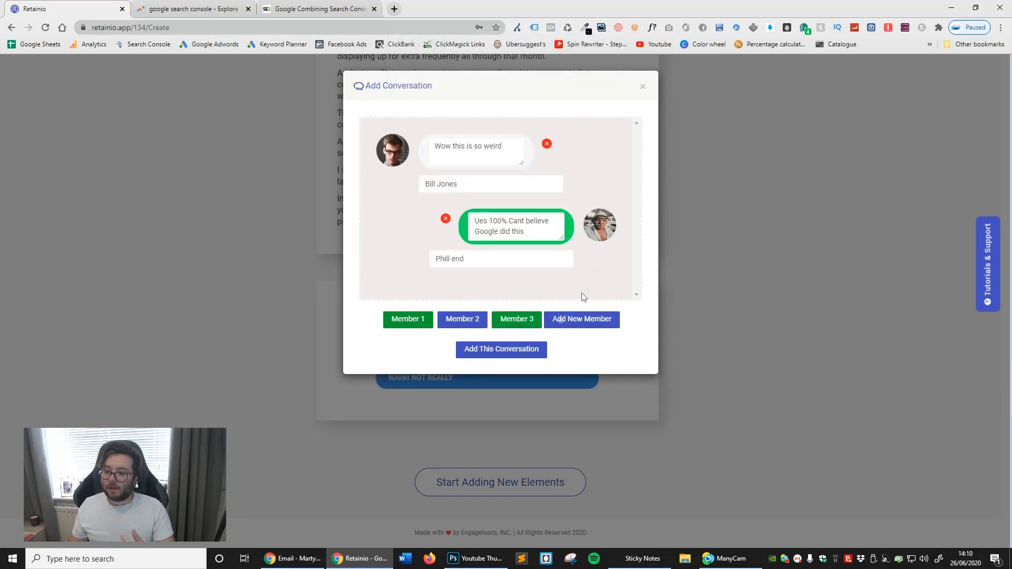
pyautogui.click(515, 352)
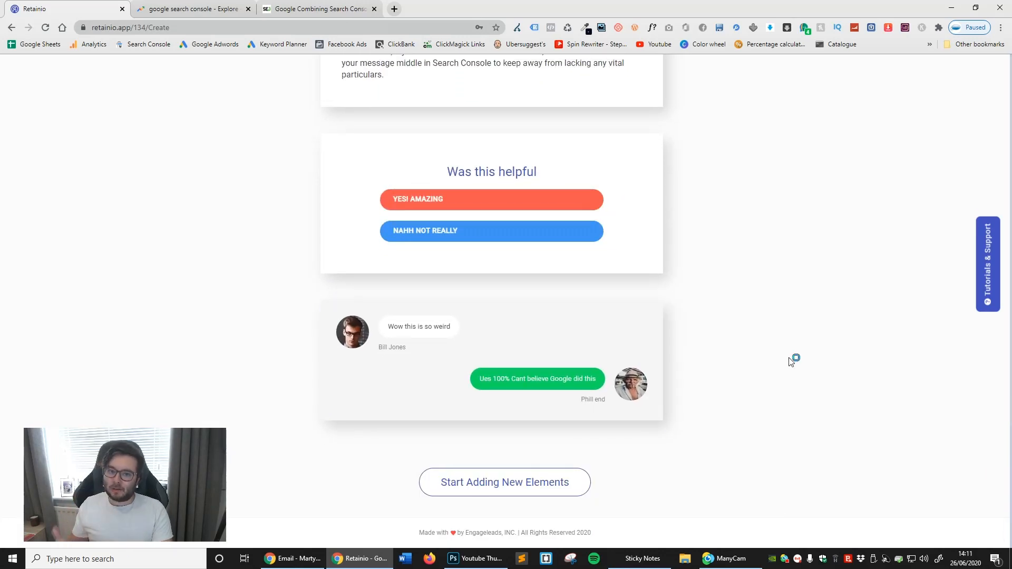
# - Add a spin wheel element to the campaign with its default heading, description and segment colours
pyautogui.click(527, 485)
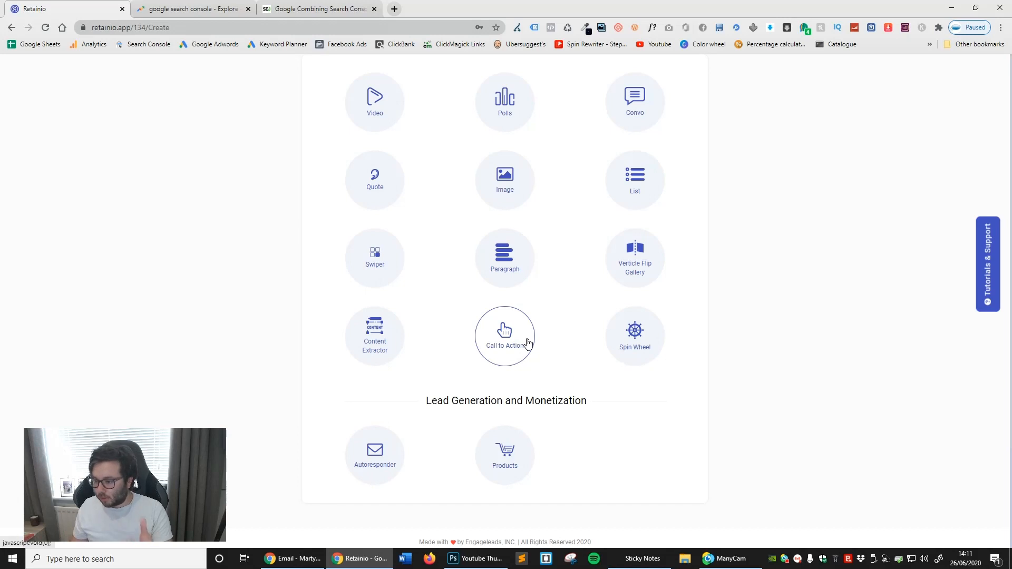
pyautogui.click(637, 357)
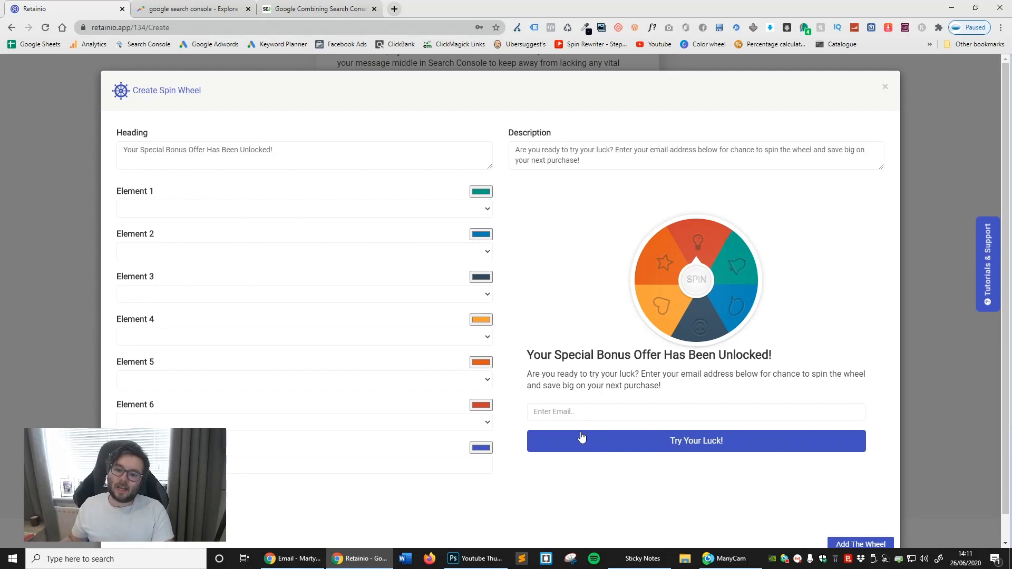
pyautogui.scroll(-1, 525, 369)
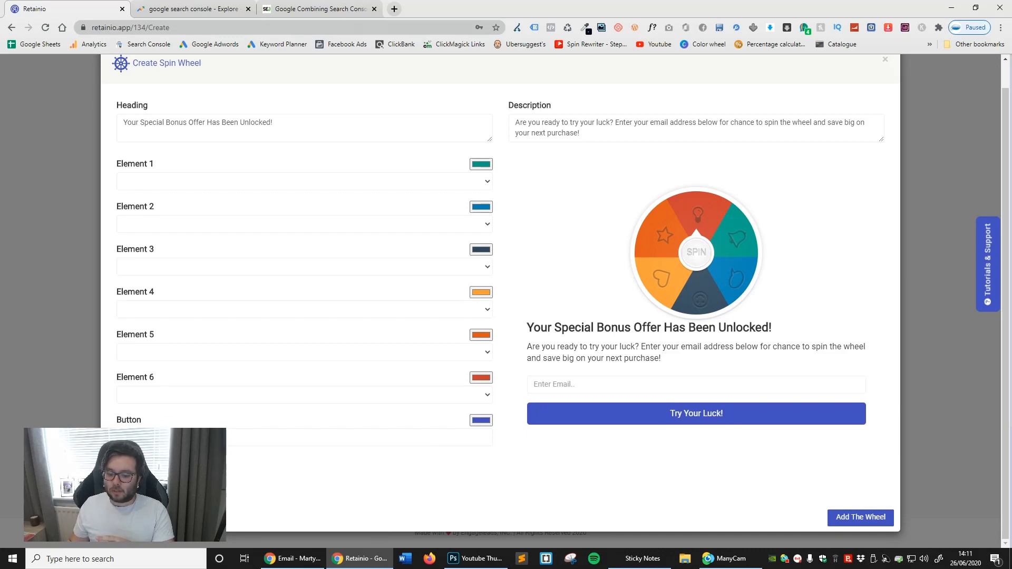
pyautogui.click(839, 518)
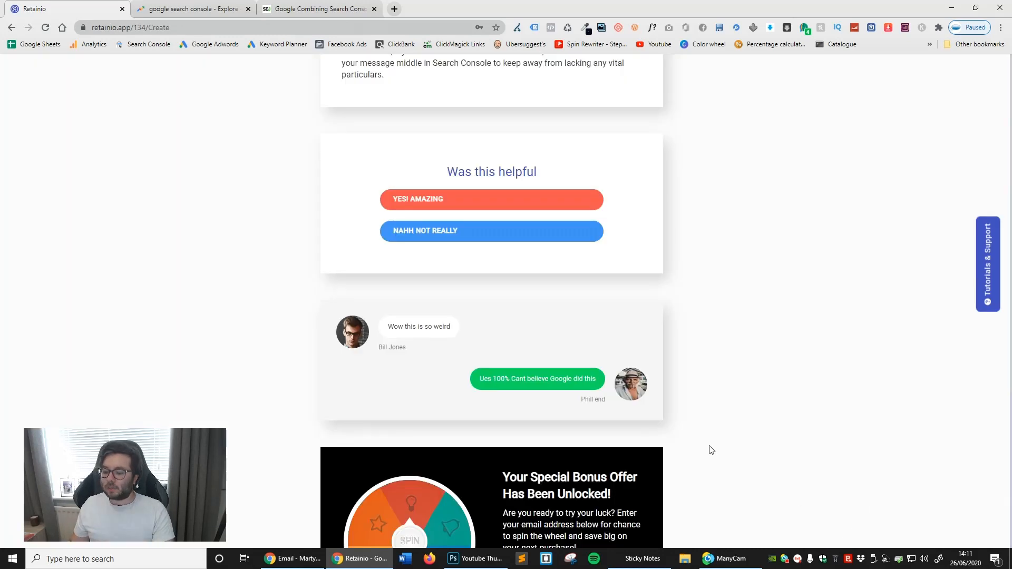
# - Try to add an autoresponder element below the spin wheel
pyautogui.scroll(-4, 685, 432)
pyautogui.click(525, 484)
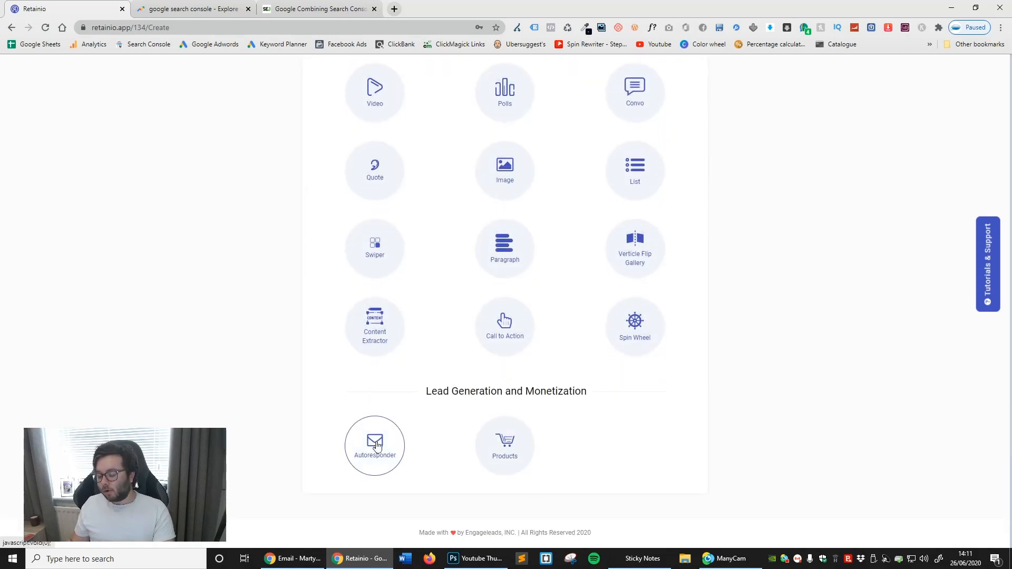
pyautogui.click(389, 458)
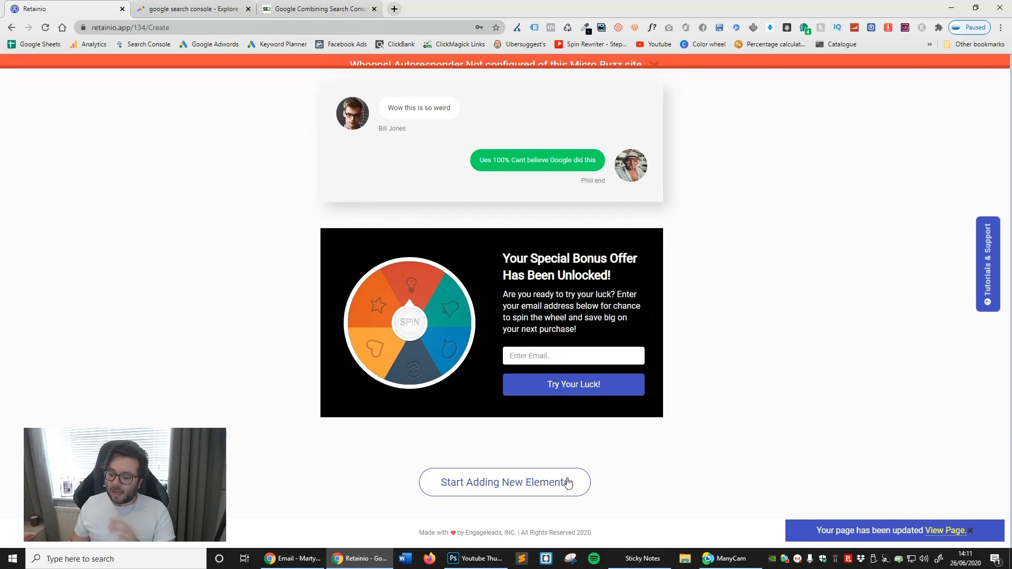
# - Try to find an Amazon product for the campaign with the keyword "camera", and dismiss the product dialog
pyautogui.click(530, 486)
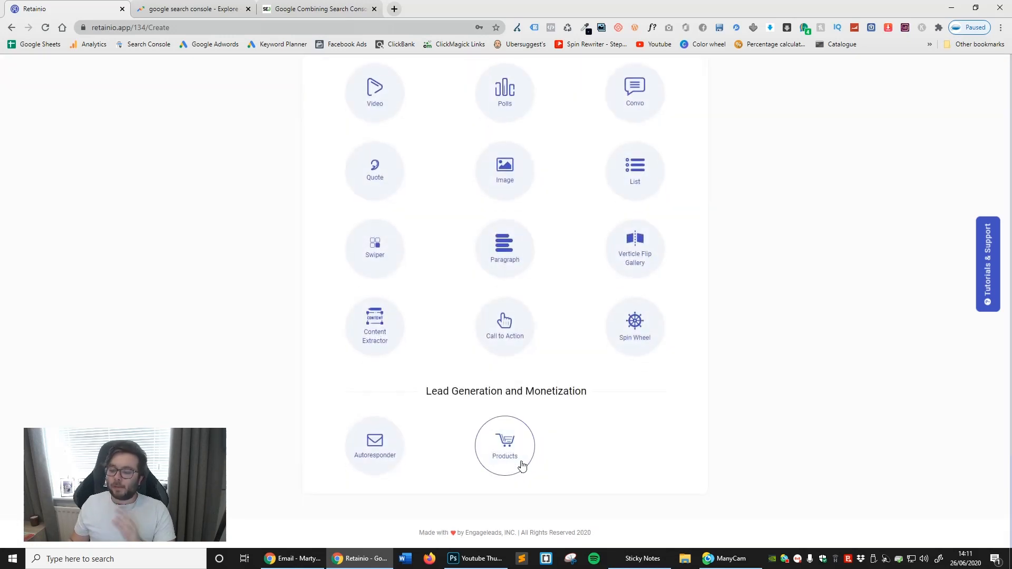
pyautogui.click(515, 460)
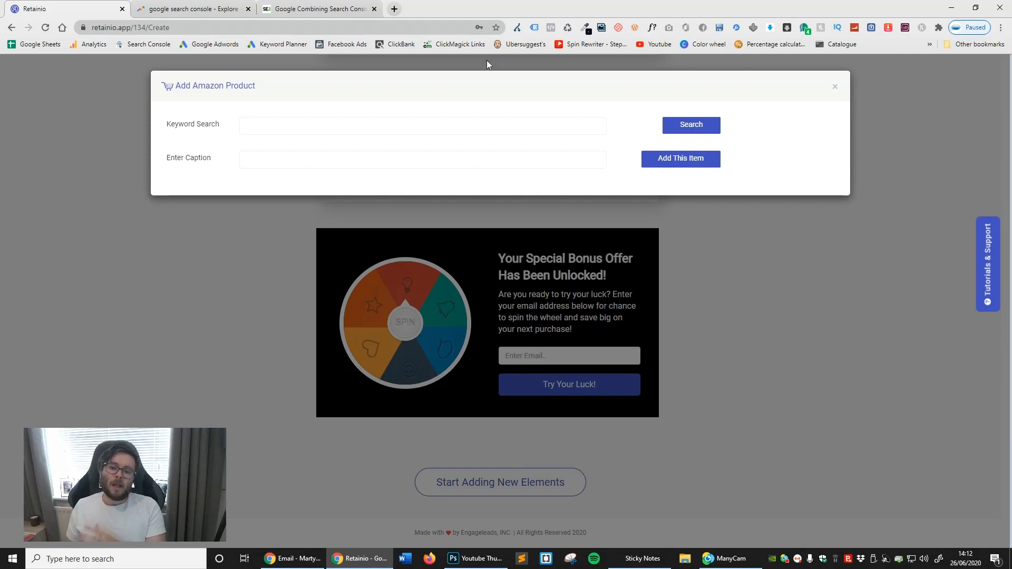
pyautogui.click(377, 121)
pyautogui.click(366, 124)
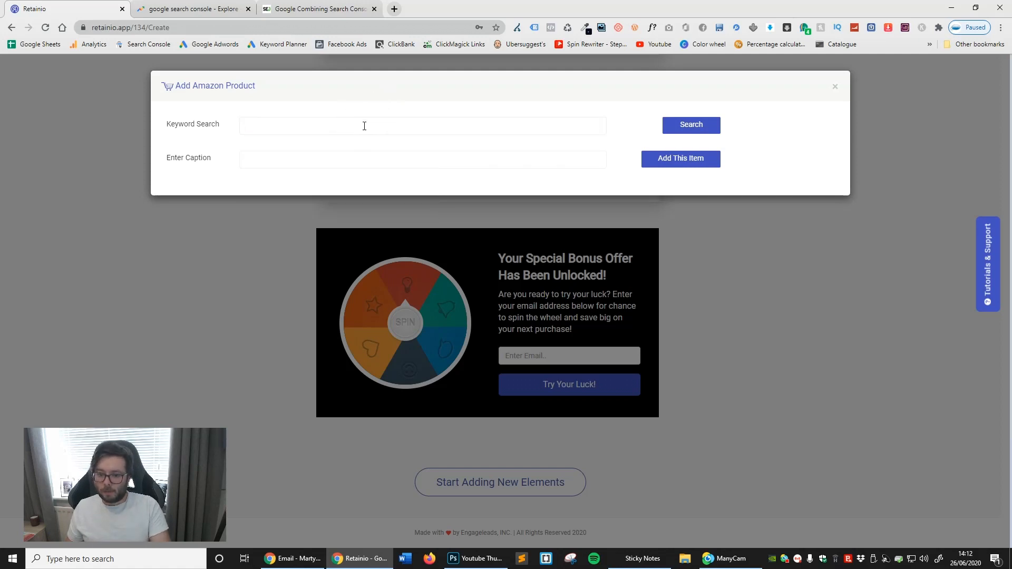
pyautogui.write('camera')
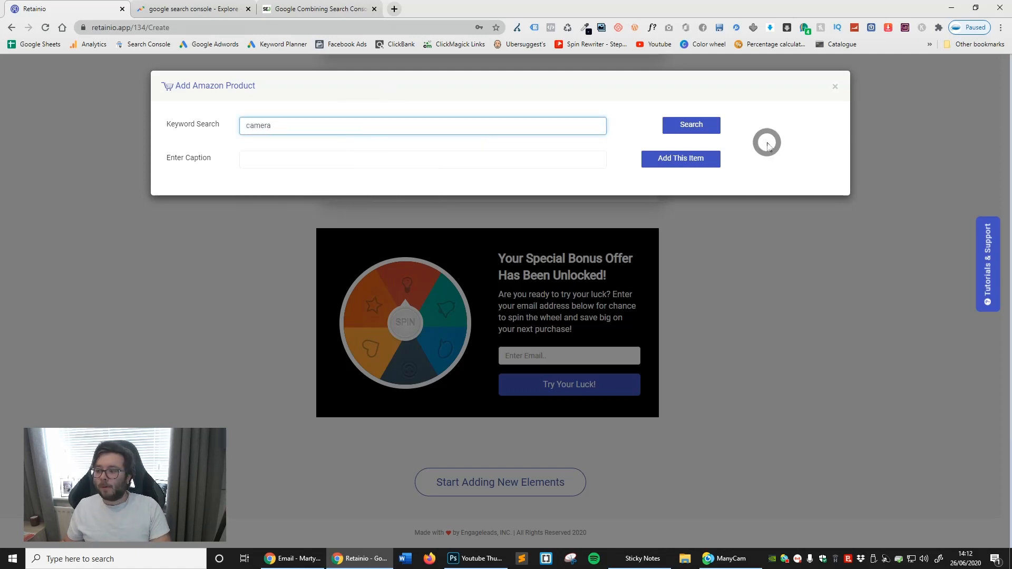
pyautogui.click(704, 128)
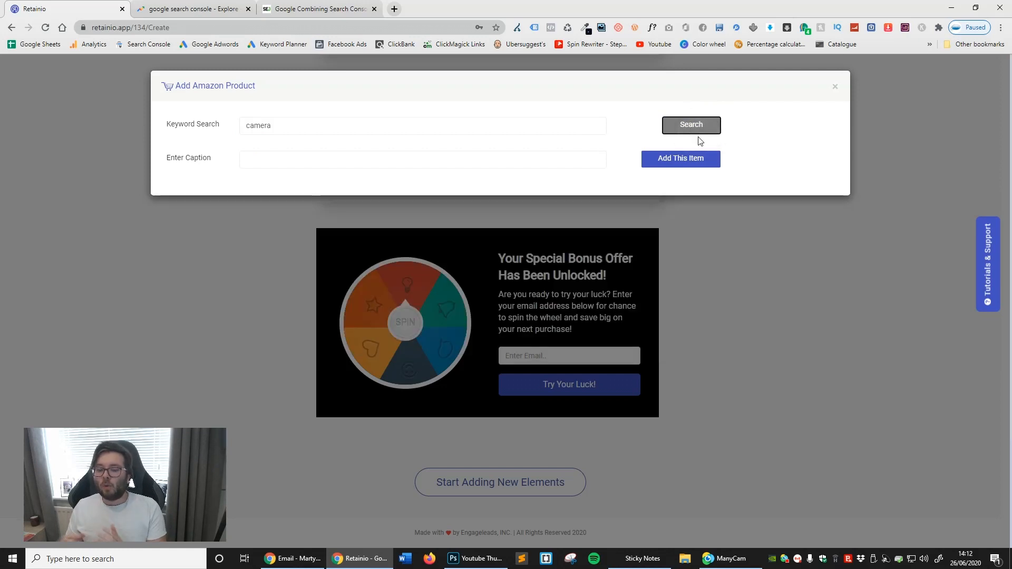
pyautogui.click(677, 128)
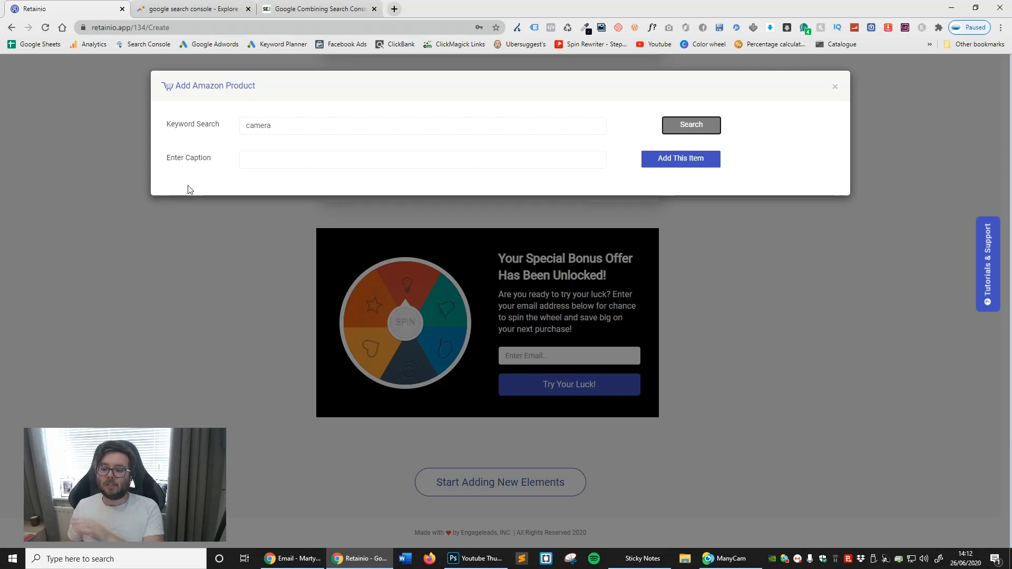
pyautogui.click(836, 93)
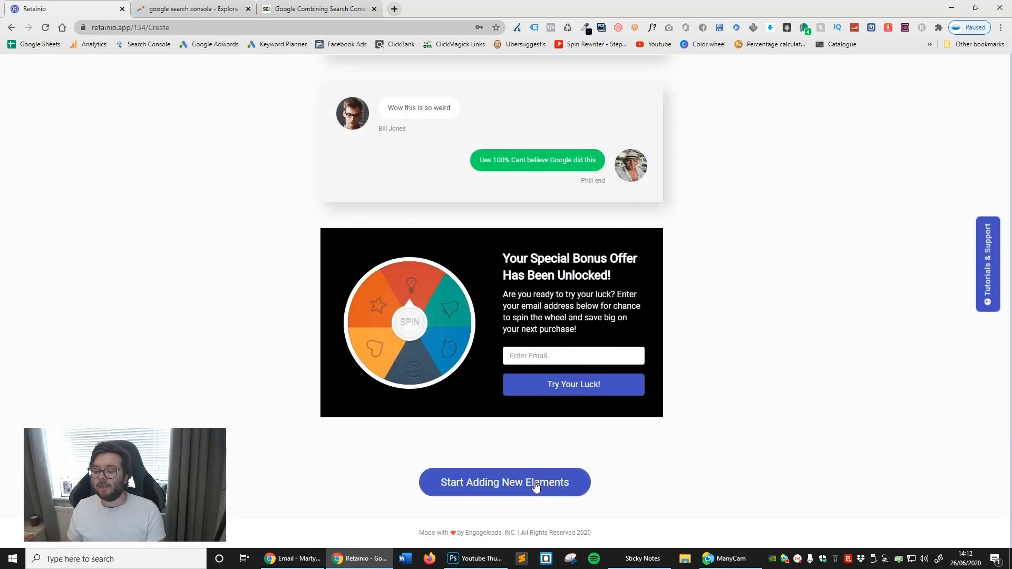
# - Save the Google Search Console campaign
pyautogui.scroll(10, 563, 328)
pyautogui.scroll(15, 726, 391)
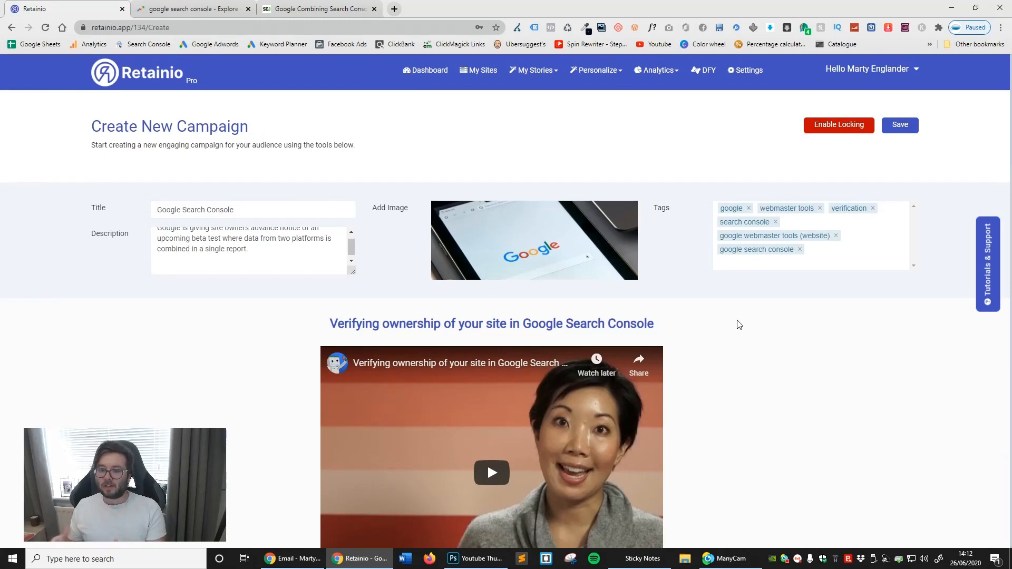
pyautogui.click(911, 130)
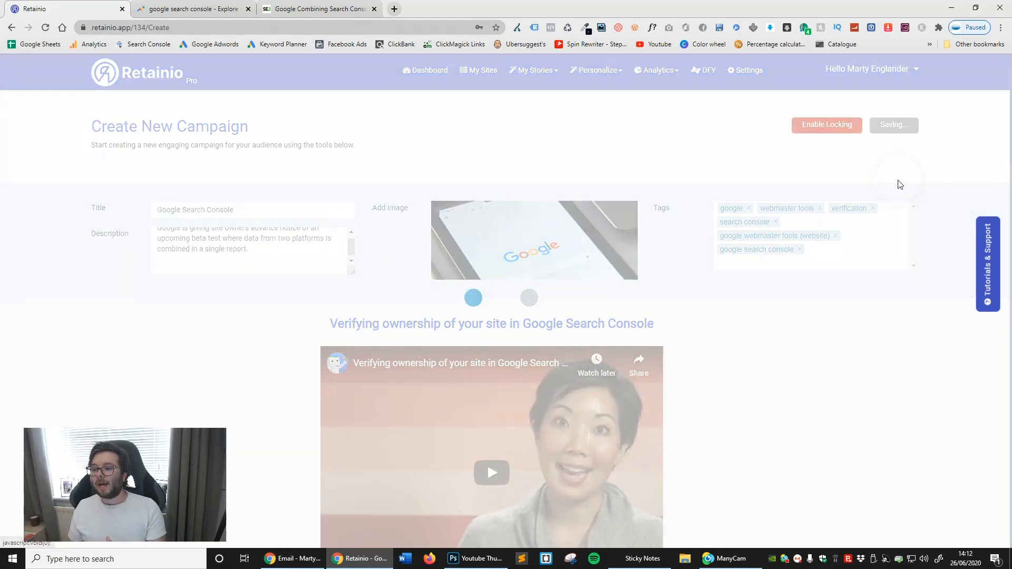
# - Create a new category named "Google Search Console" under the parent category Google News and save it
pyautogui.scroll(-2, 841, 332)
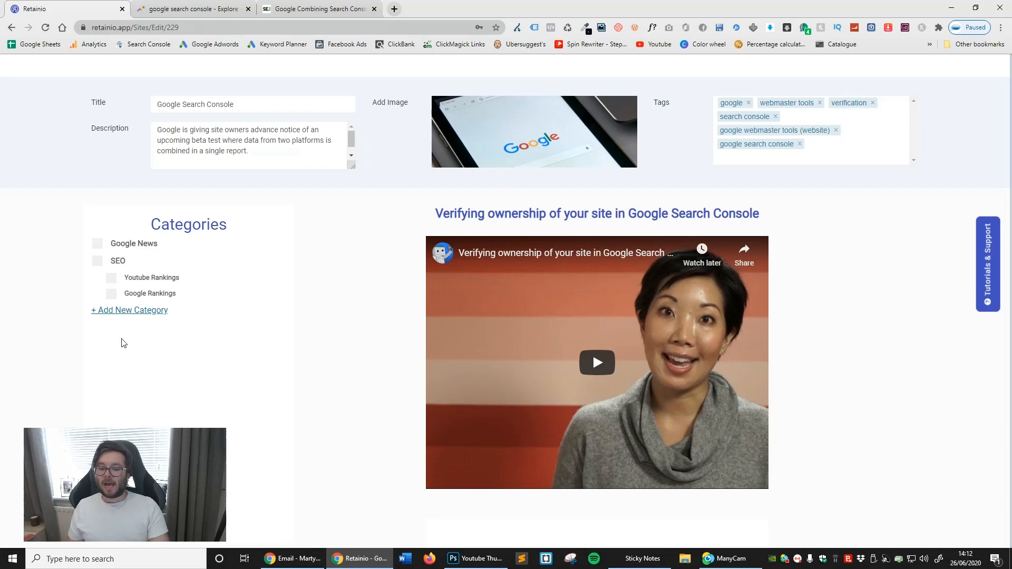
pyautogui.scroll(1, 126, 311)
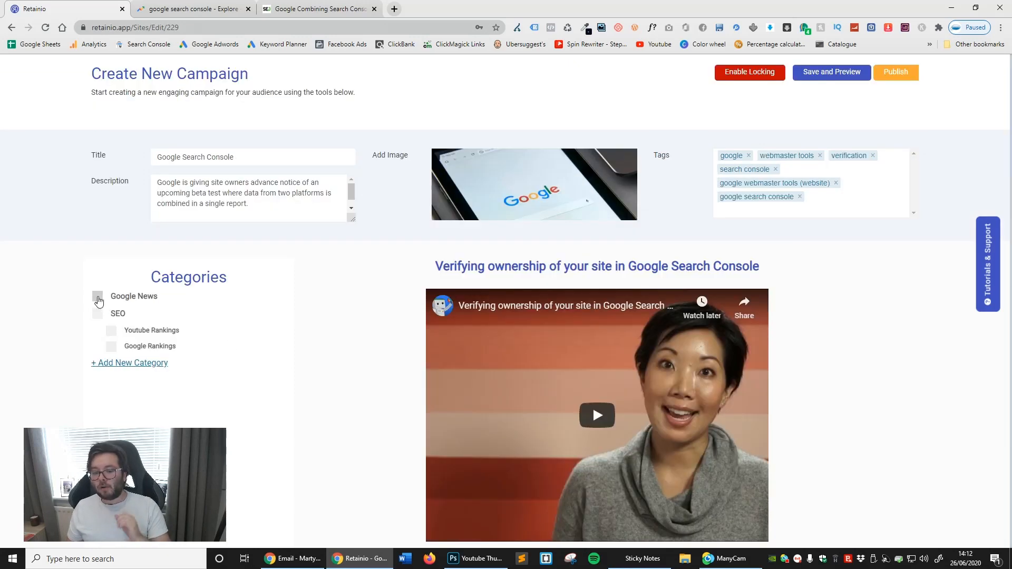
pyautogui.click(139, 371)
pyautogui.click(162, 376)
pyautogui.write('Google Sear')
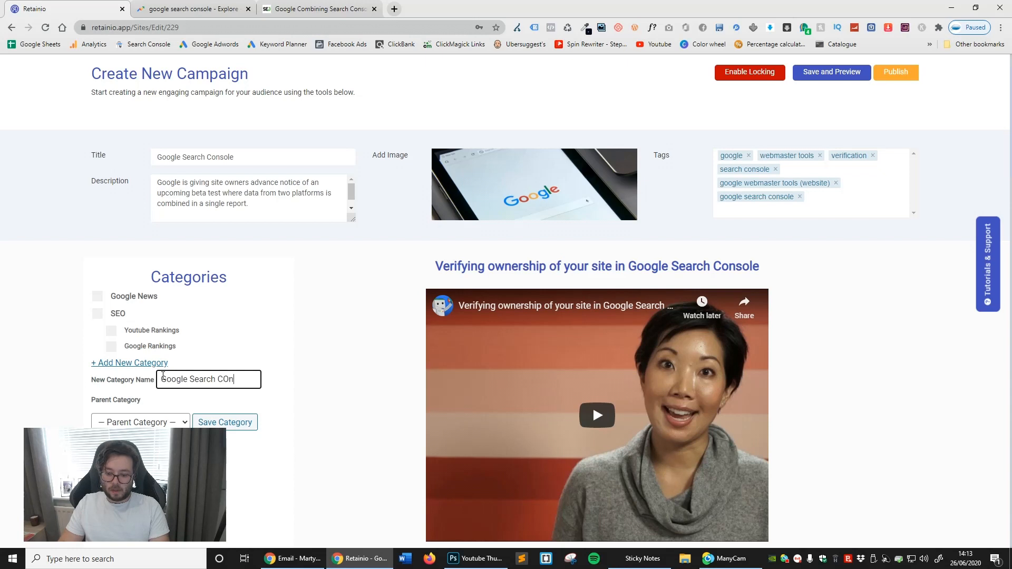
pyautogui.write('ch Console')
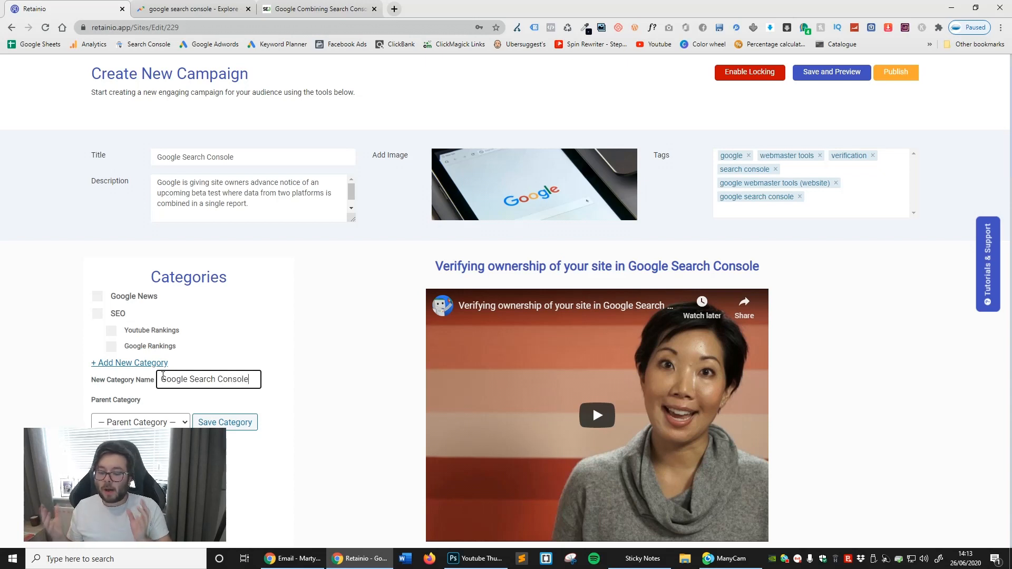
pyautogui.click(136, 422)
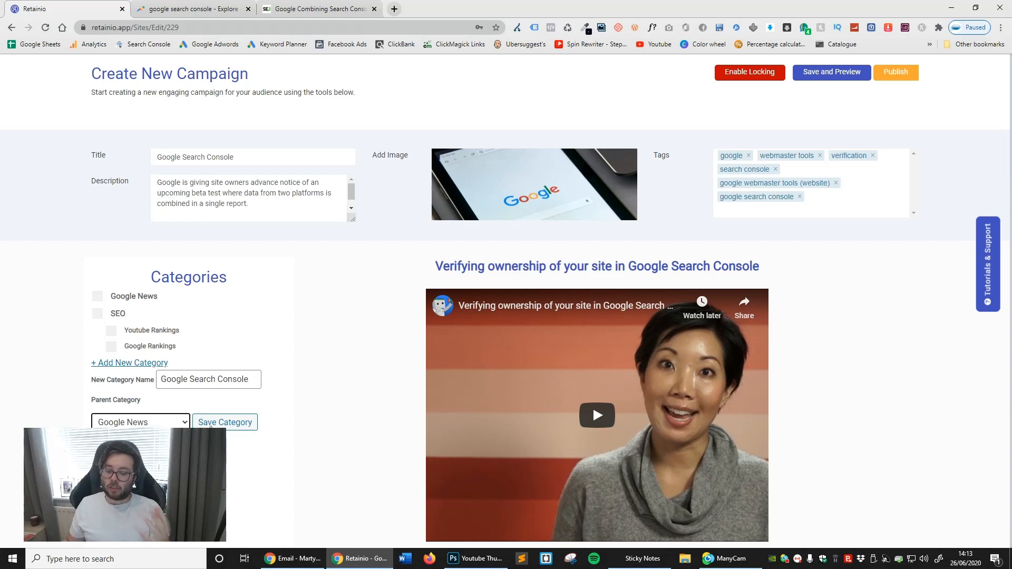
pyautogui.click(222, 422)
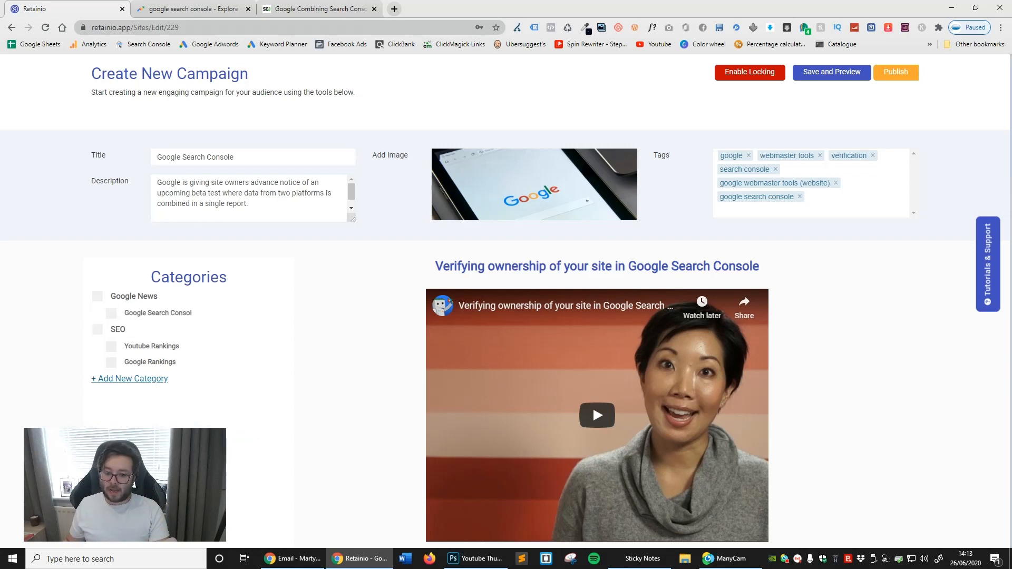
# - Assign the campaign to the Google News category and its new Google Search Console subcategory
pyautogui.click(97, 296)
pyautogui.click(111, 313)
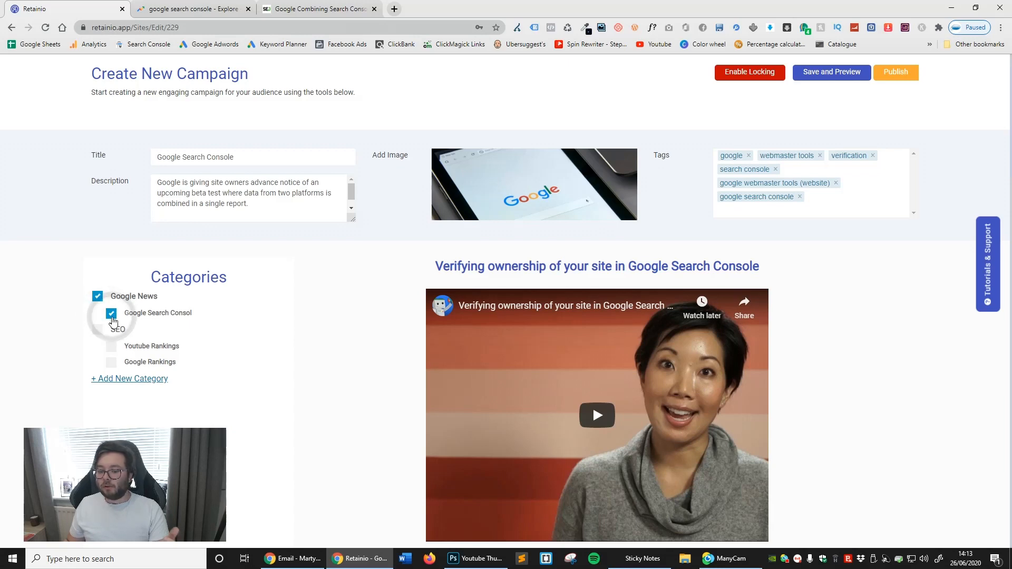
pyautogui.scroll(-15, 464, 369)
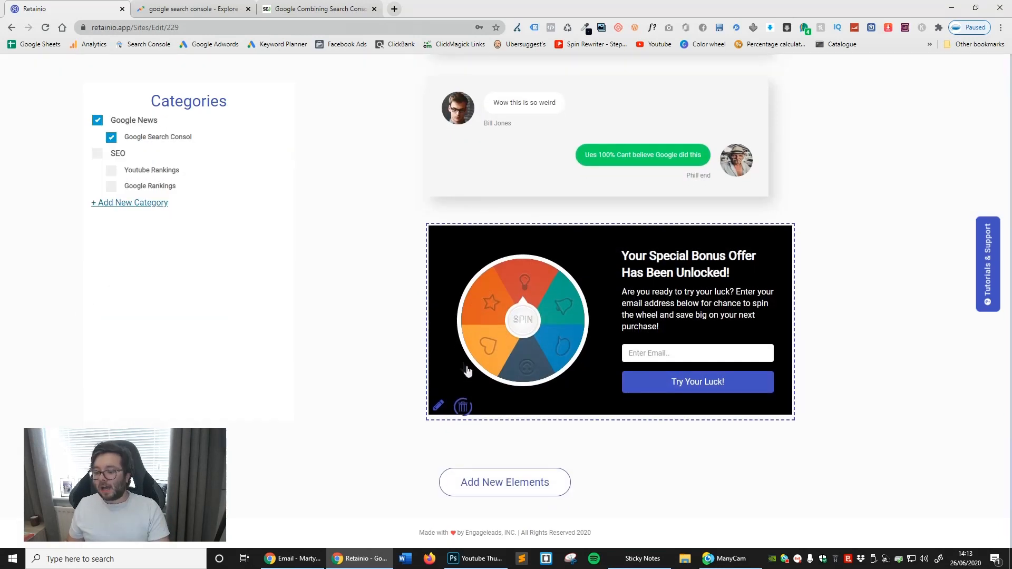
pyautogui.scroll(6, 568, 459)
pyautogui.scroll(20, 567, 459)
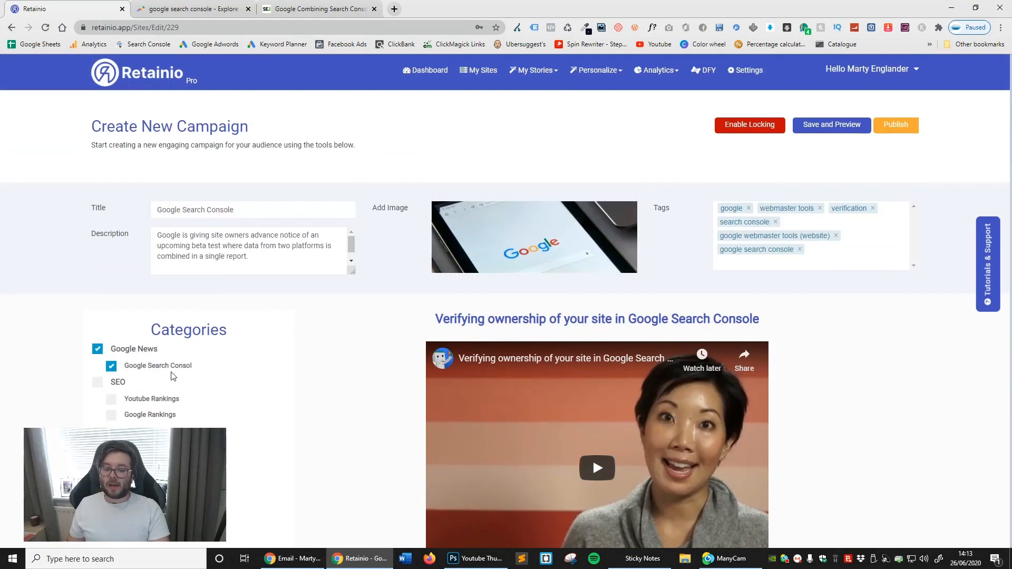
pyautogui.click(153, 405)
pyautogui.click(153, 404)
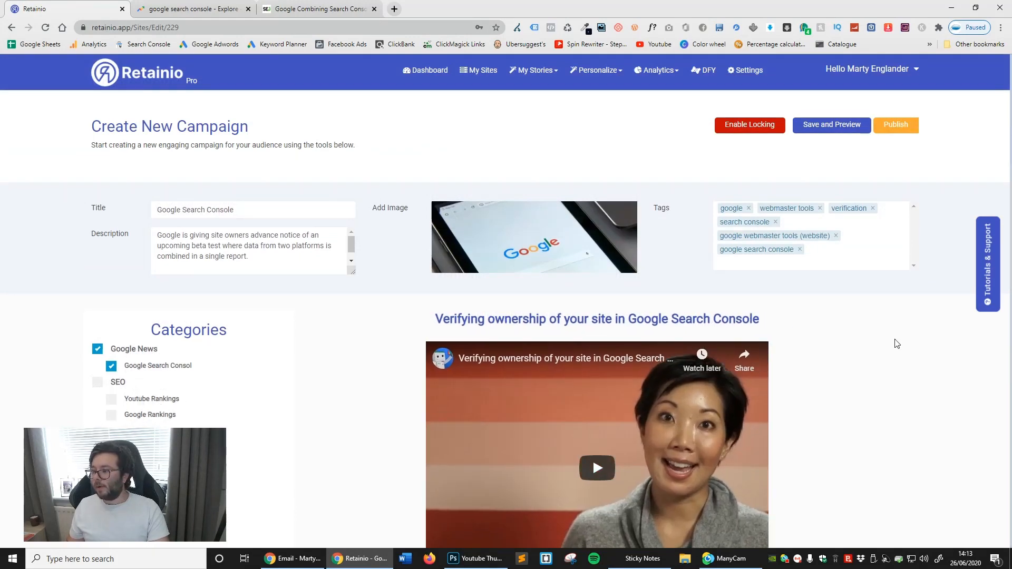
# - Save the campaign and review its full content in the desktop-size preview
pyautogui.click(843, 126)
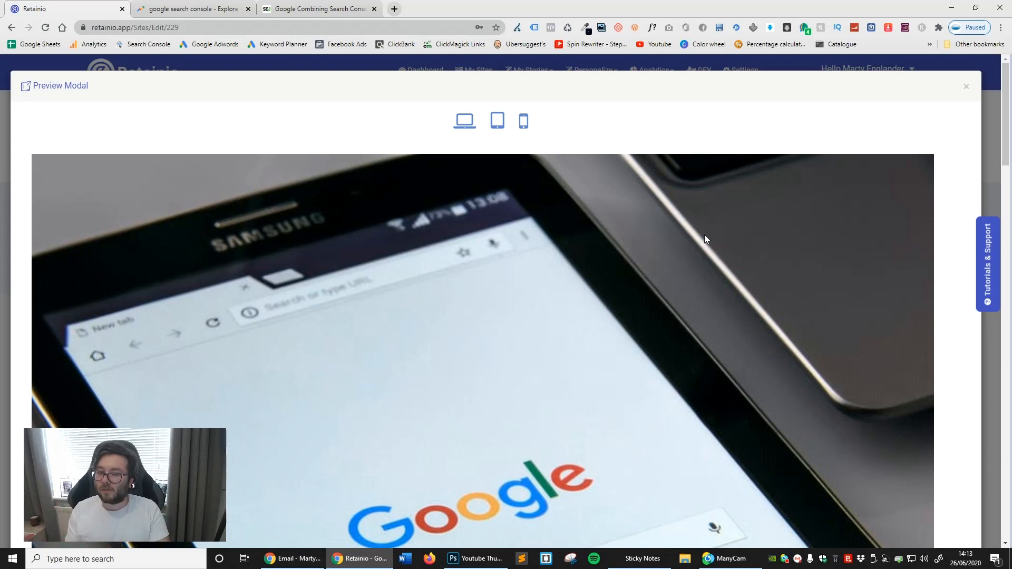
pyautogui.scroll(-8, 688, 237)
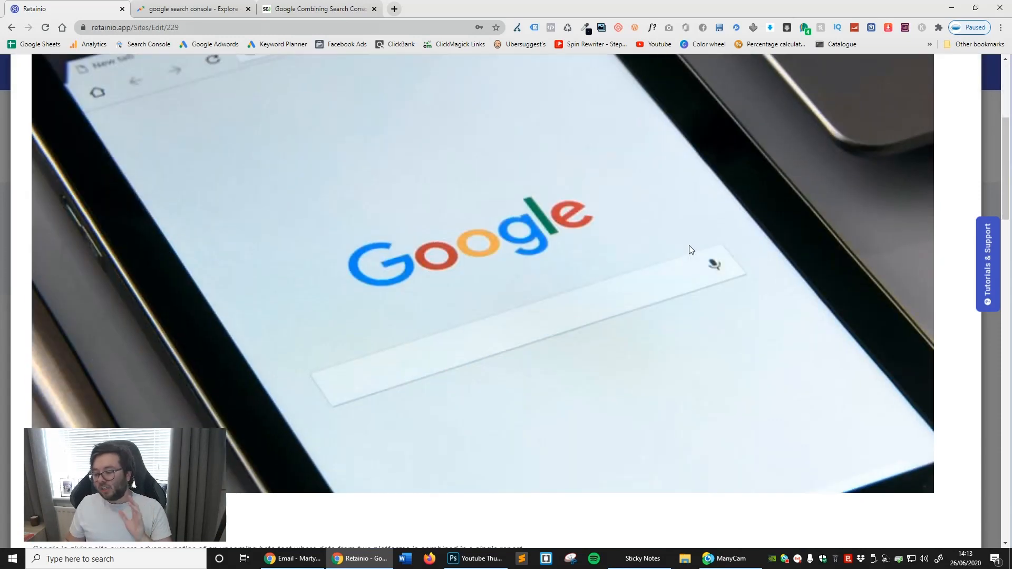
pyautogui.scroll(10, 679, 249)
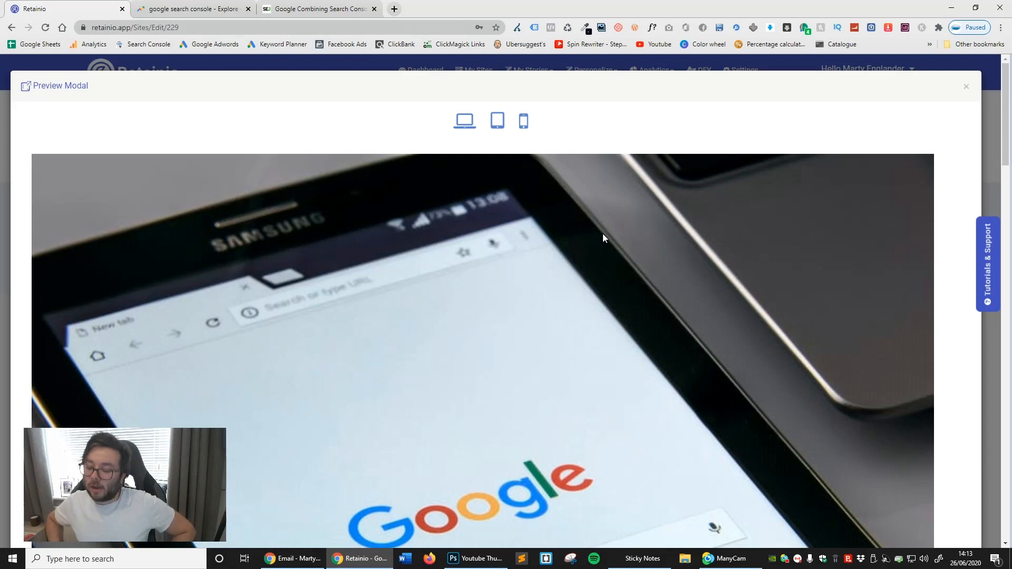
pyautogui.scroll(-8, 628, 261)
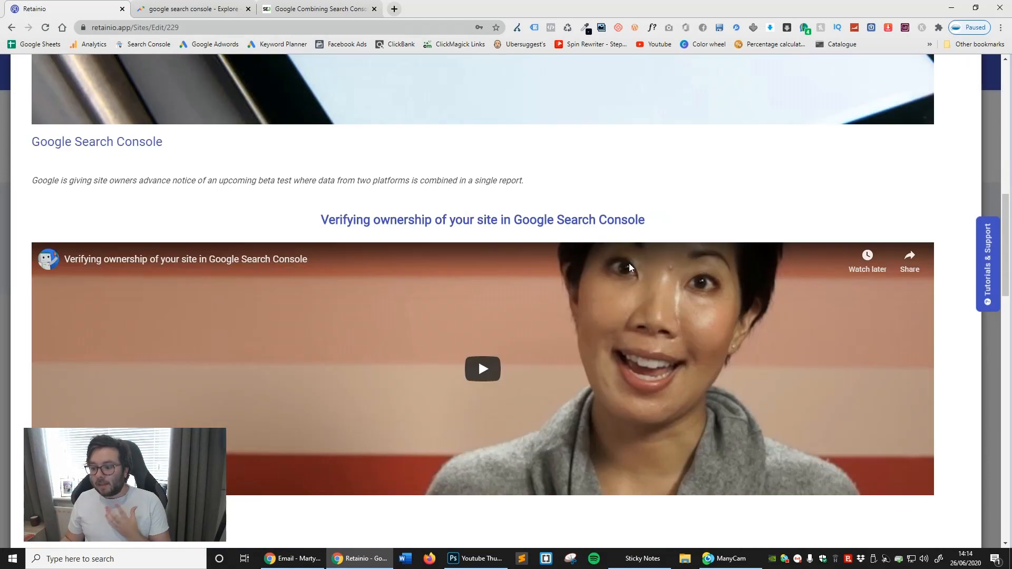
pyautogui.scroll(-12, 628, 264)
pyautogui.scroll(6, 628, 264)
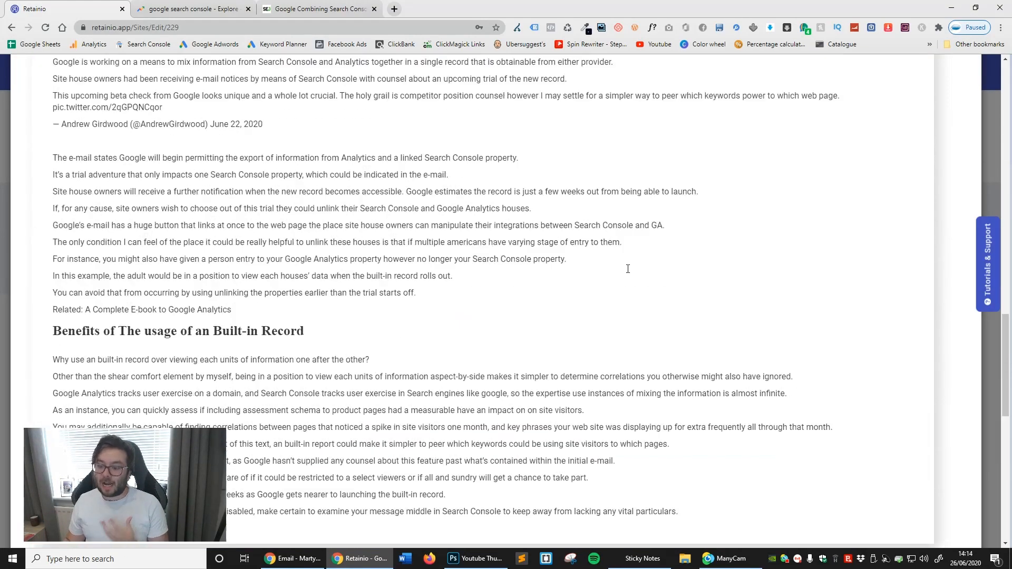
pyautogui.scroll(15, 628, 263)
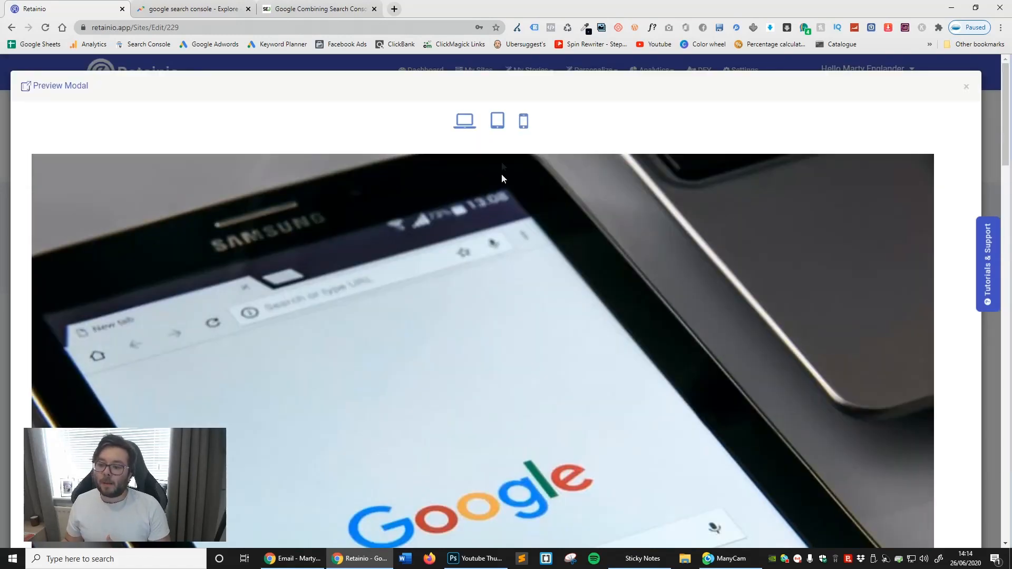
# - Check the campaign preview at tablet and phone sizes, and close the preview
pyautogui.click(499, 133)
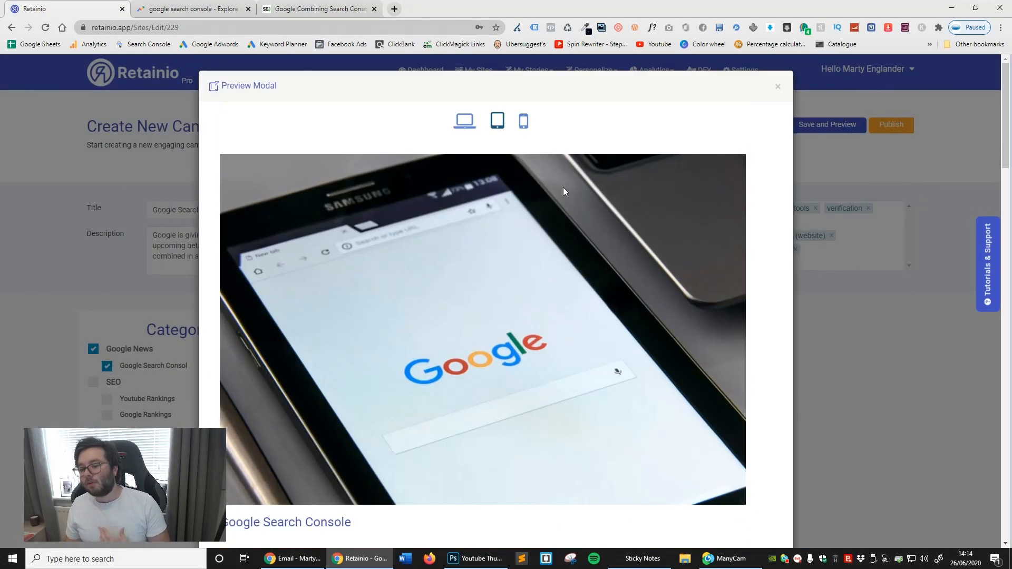
pyautogui.click(524, 126)
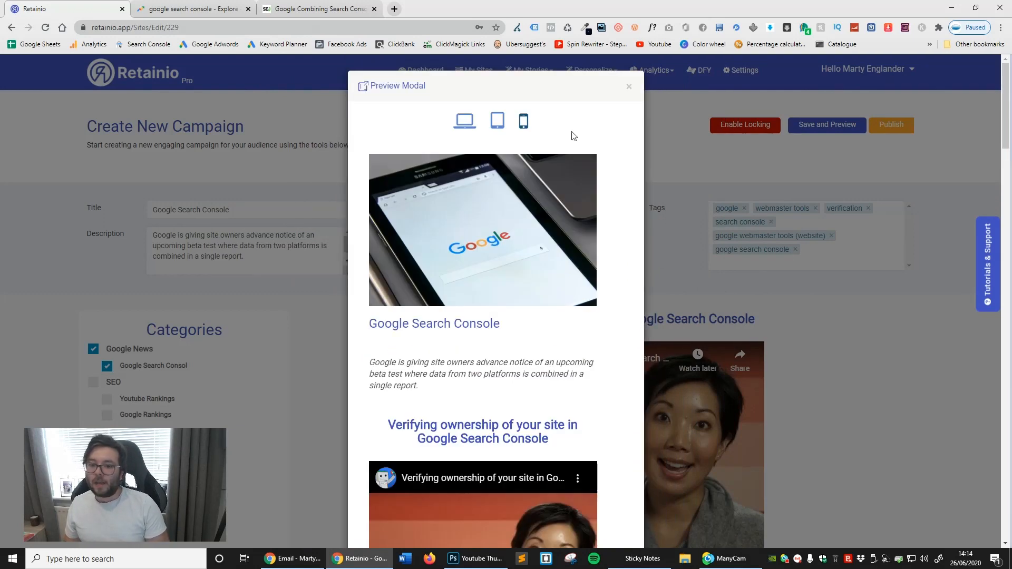
pyautogui.click(628, 91)
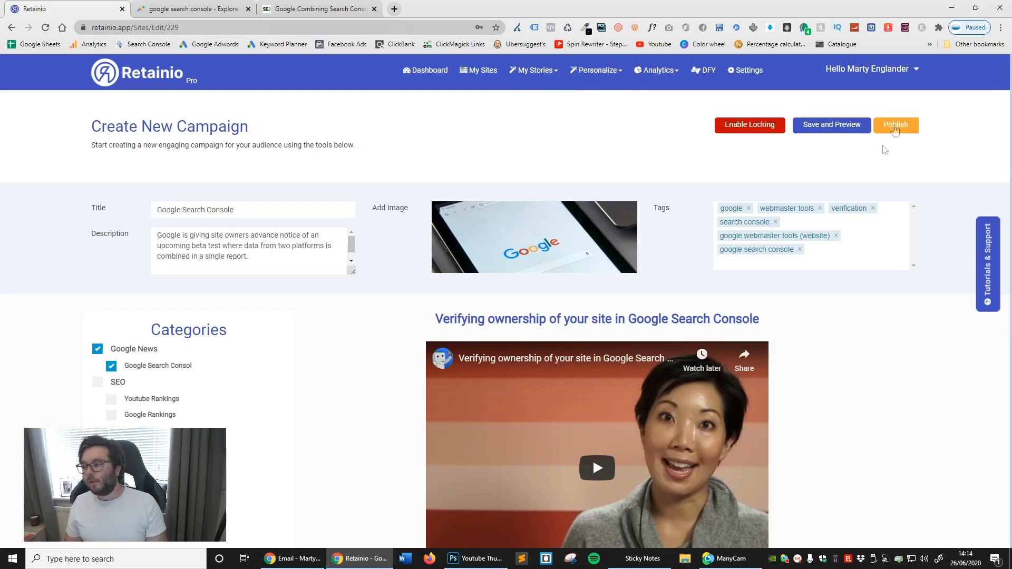
# - Publish the campaign and view its WordPress and embed code publishing options
pyautogui.click(895, 125)
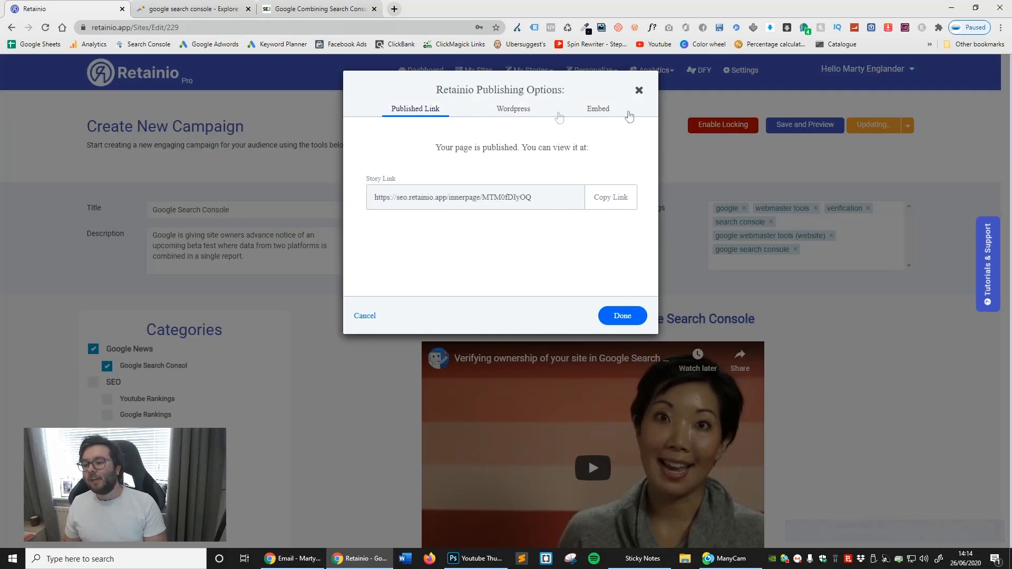
pyautogui.click(528, 110)
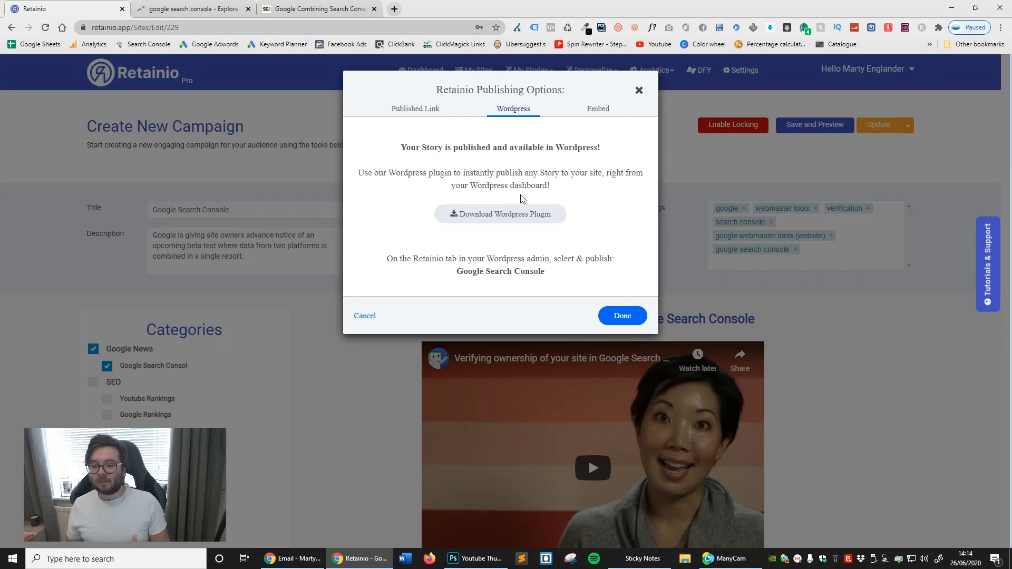
pyautogui.click(596, 108)
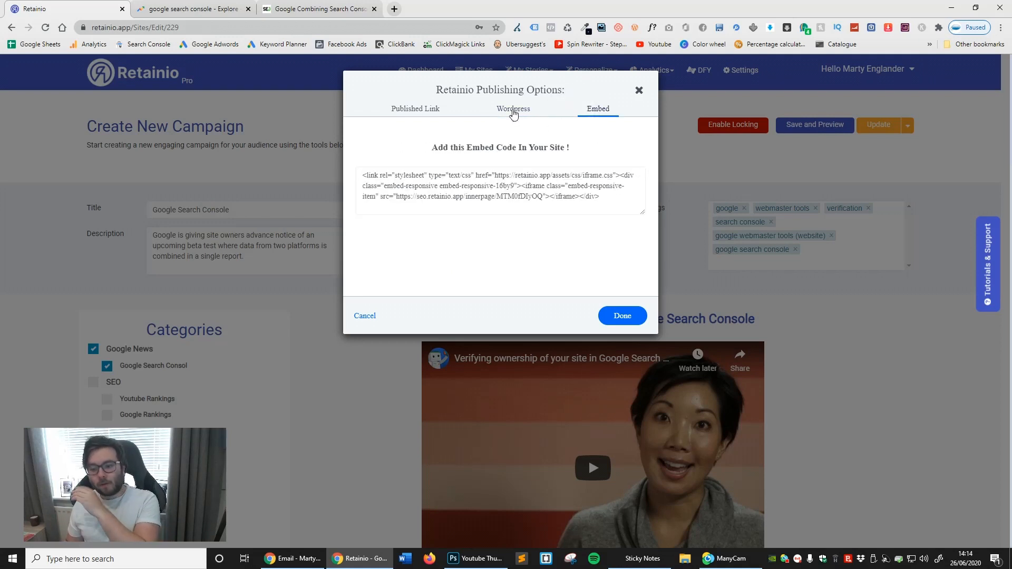
# - Copy the published story link, dismiss the publishing options and open the link in a new browser tab
pyautogui.click(414, 120)
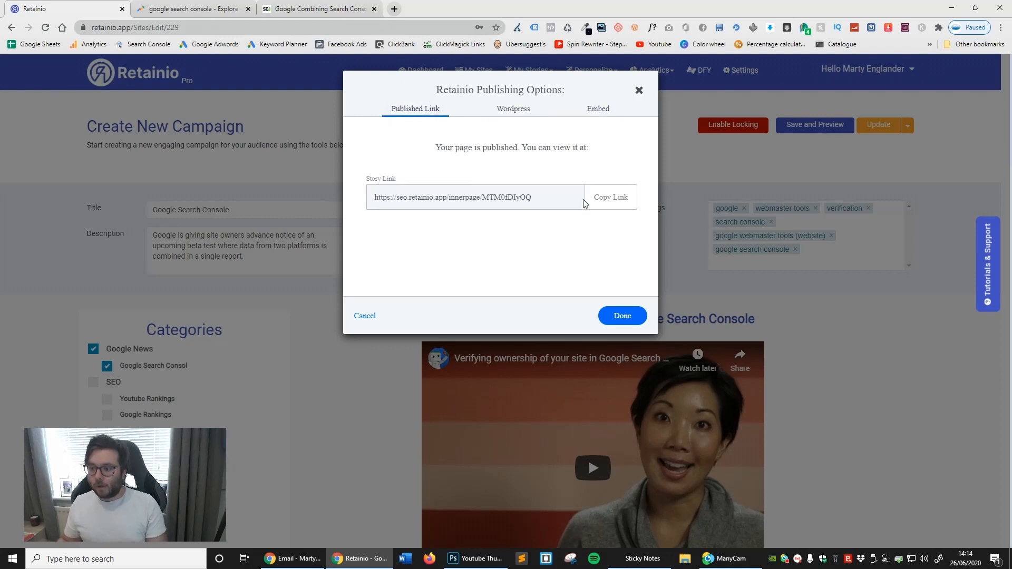
pyautogui.click(610, 197)
pyautogui.click(642, 323)
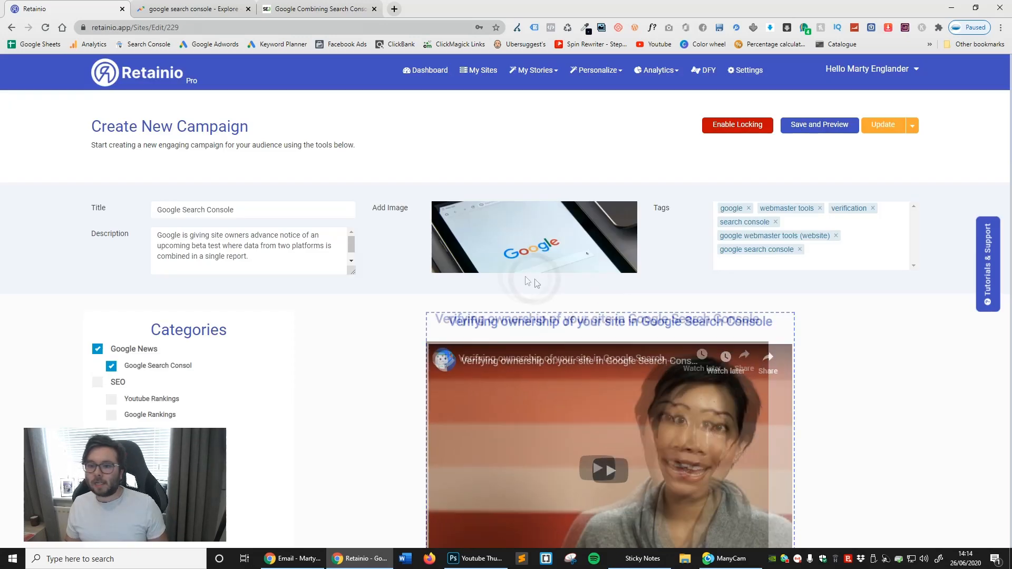
pyautogui.click(395, 9)
pyautogui.rightClick(351, 28)
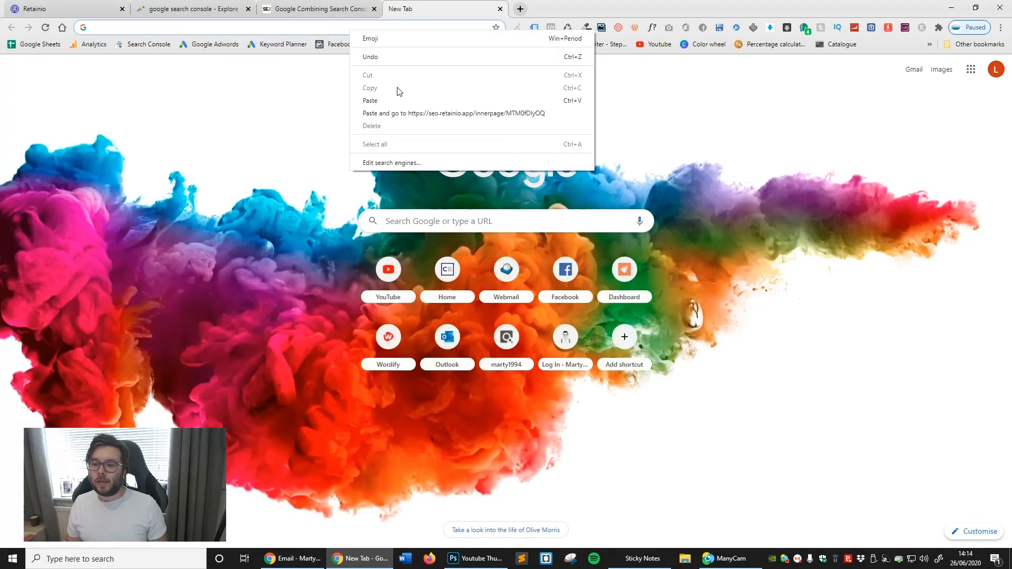
pyautogui.click(395, 106)
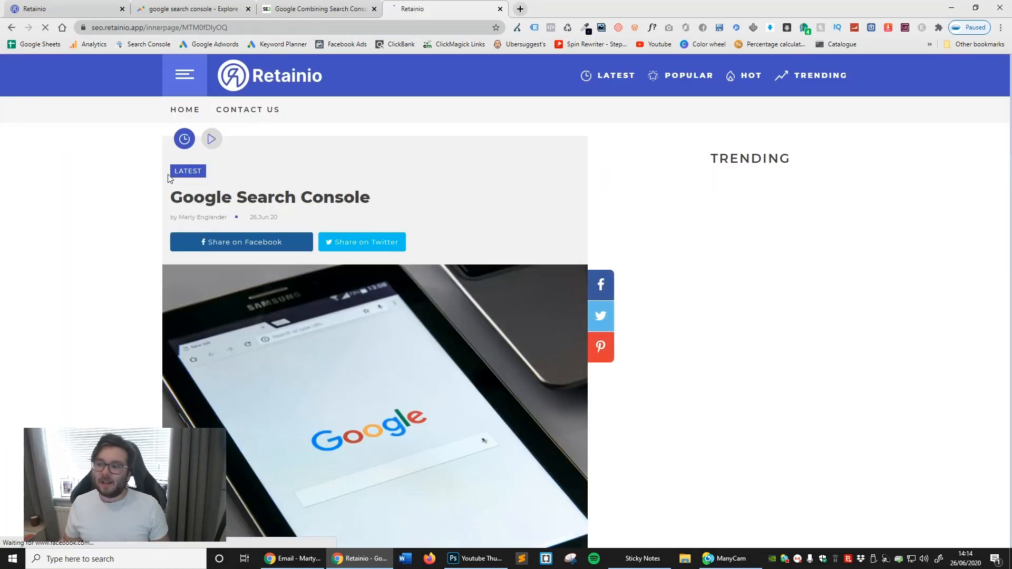
# - Examine the published page from header to footer, and open and close its Facebook share window
pyautogui.scroll(-15, 418, 235)
pyautogui.scroll(-20, 495, 246)
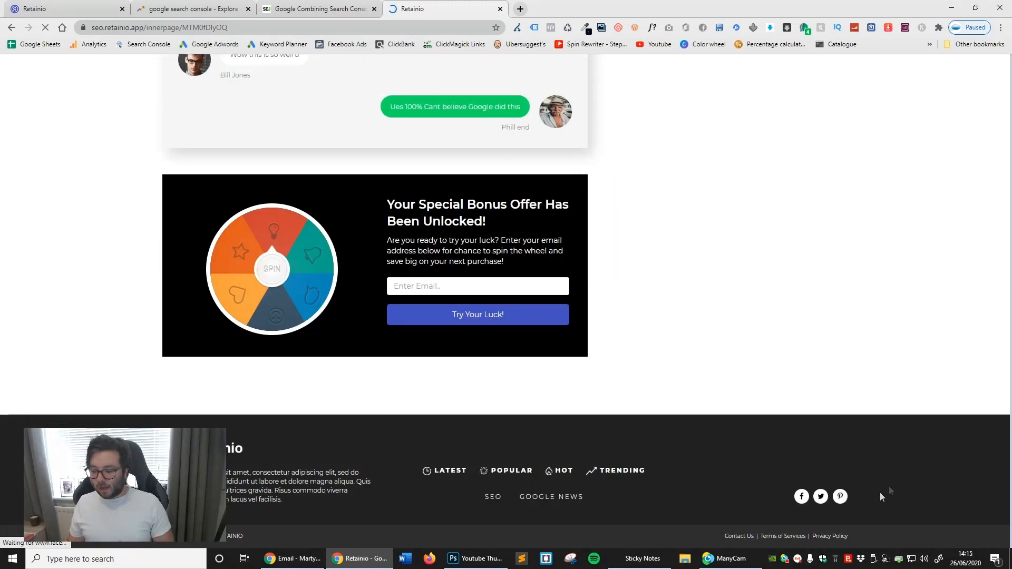
pyautogui.scroll(20, 601, 436)
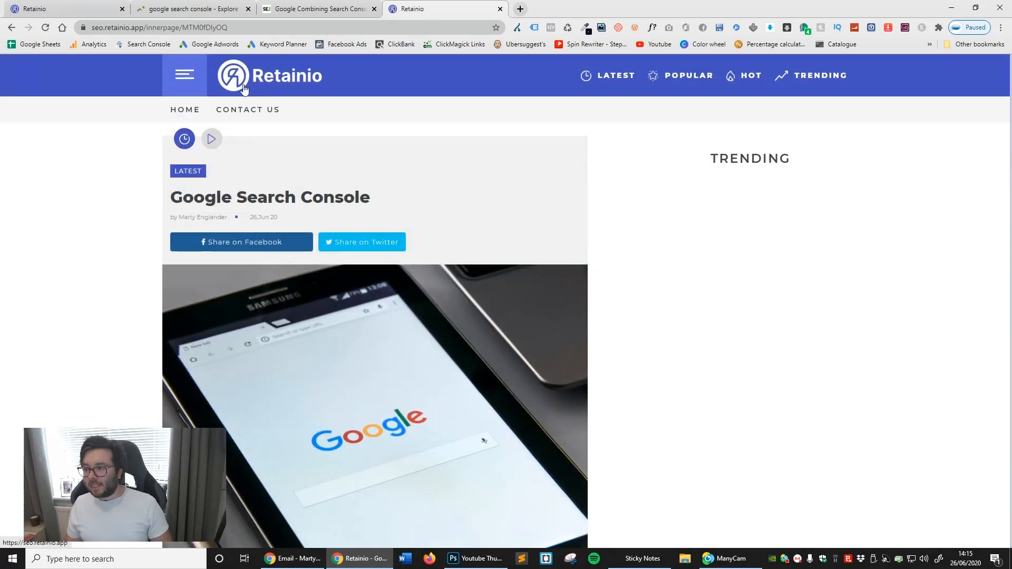
pyautogui.scroll(-3, 466, 290)
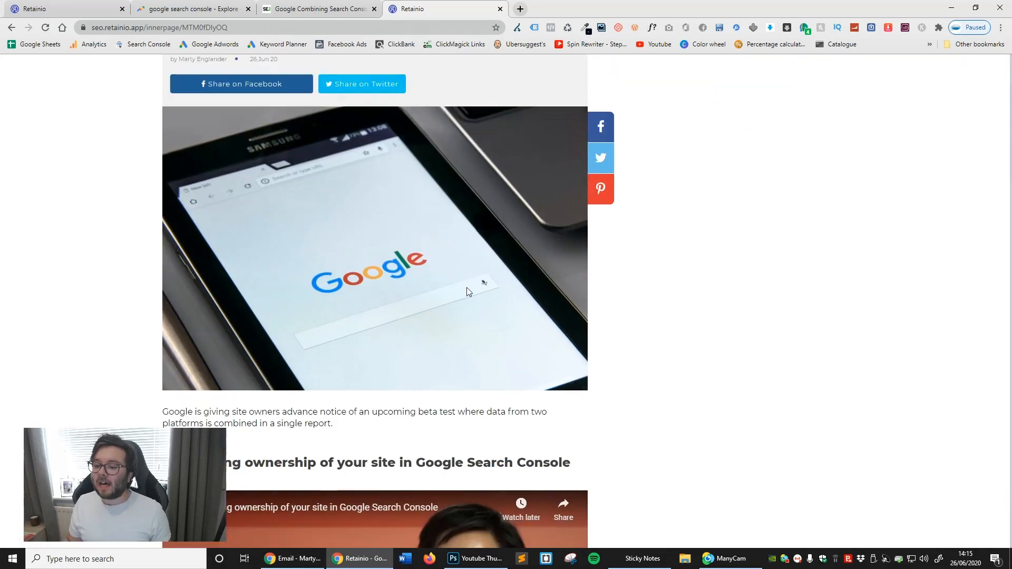
pyautogui.scroll(3, 466, 263)
pyautogui.scroll(-2, 498, 213)
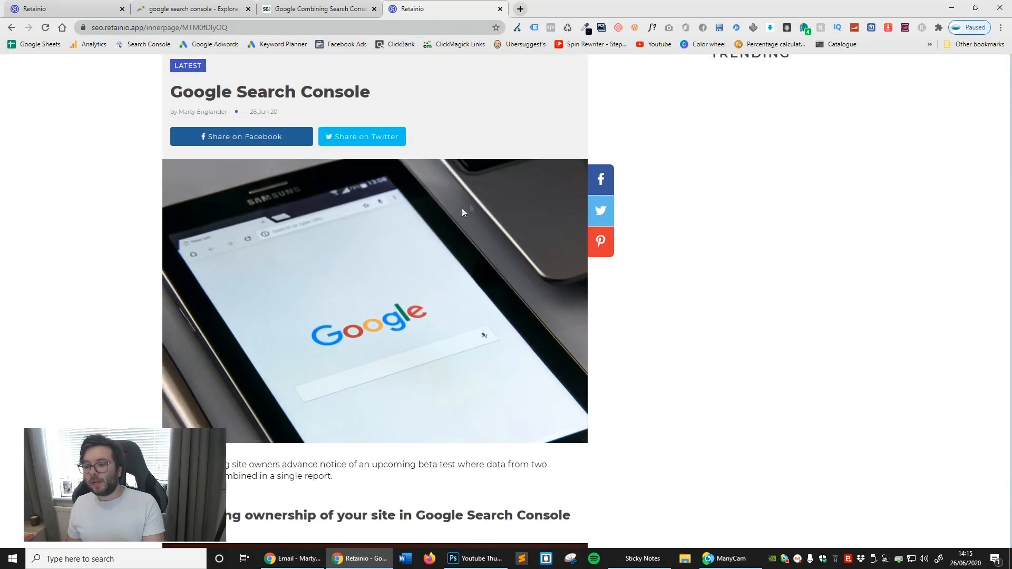
pyautogui.click(597, 181)
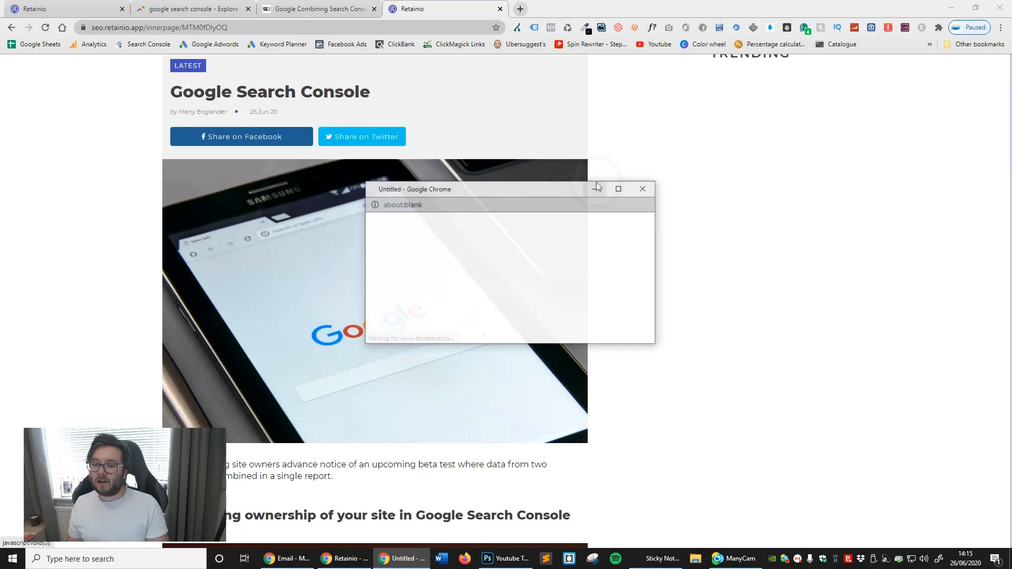
pyautogui.click(643, 189)
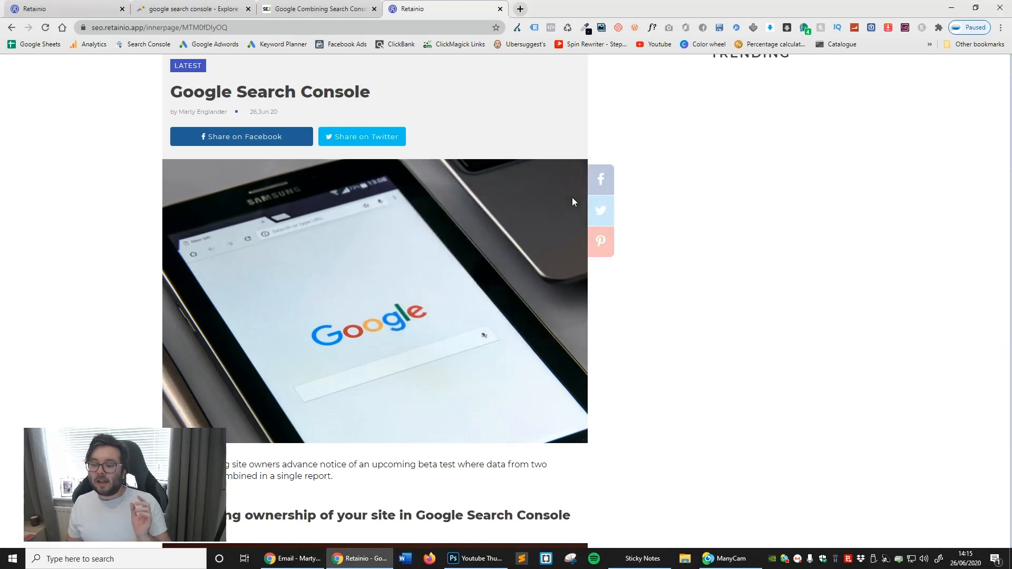
# - Play the video embedded in the published page and highlight part of the heading above it
pyautogui.scroll(-1, 472, 220)
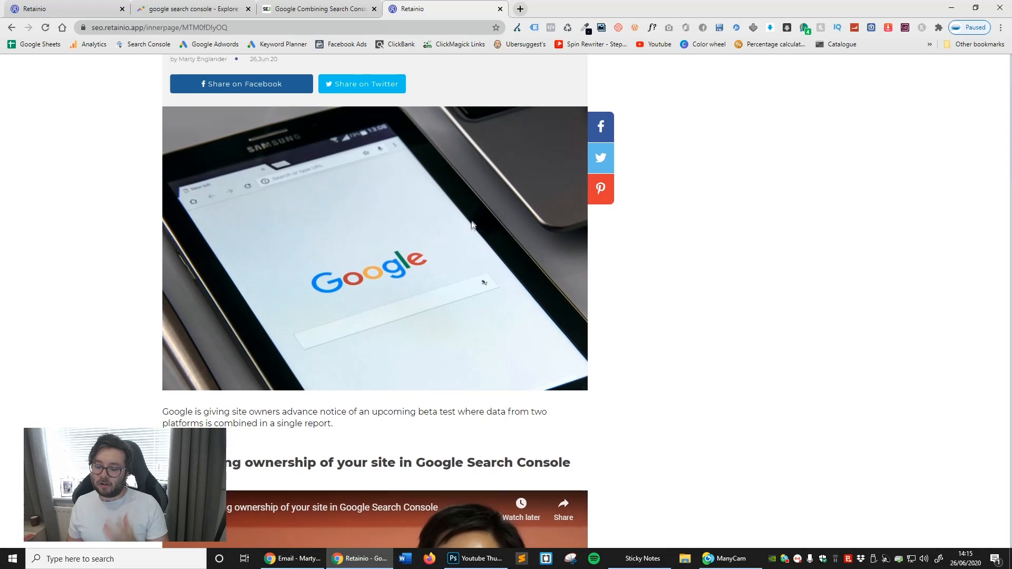
pyautogui.scroll(-1, 471, 224)
pyautogui.scroll(-2, 477, 228)
pyautogui.scroll(-2, 540, 284)
pyautogui.scroll(-1, 540, 284)
pyautogui.click(376, 301)
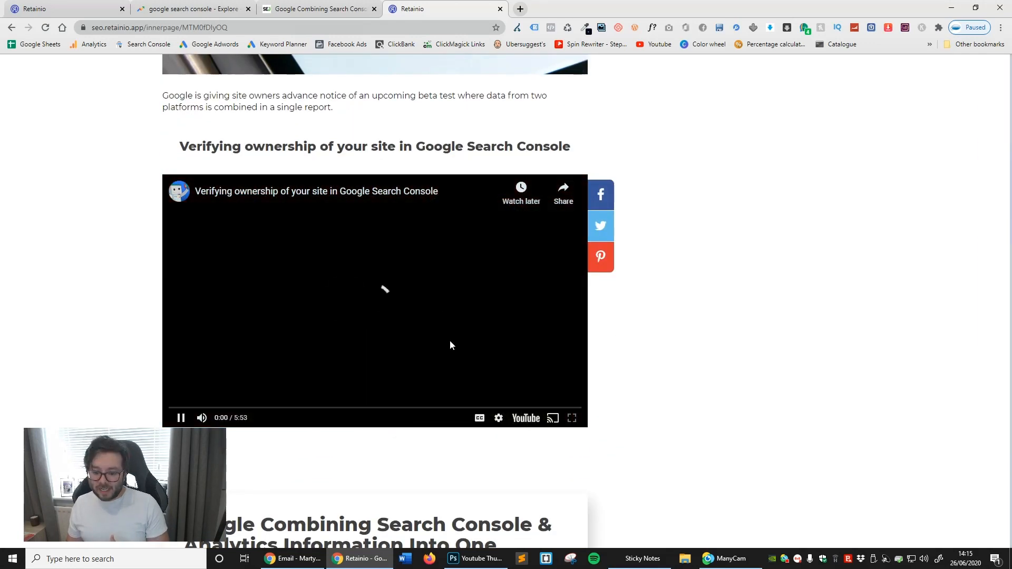
pyautogui.moveTo(240, 146); pyautogui.dragTo(581, 243)
# - Examine the article text, the "Was this helpful" poll and the conversation element on the published page
pyautogui.scroll(-4, 608, 257)
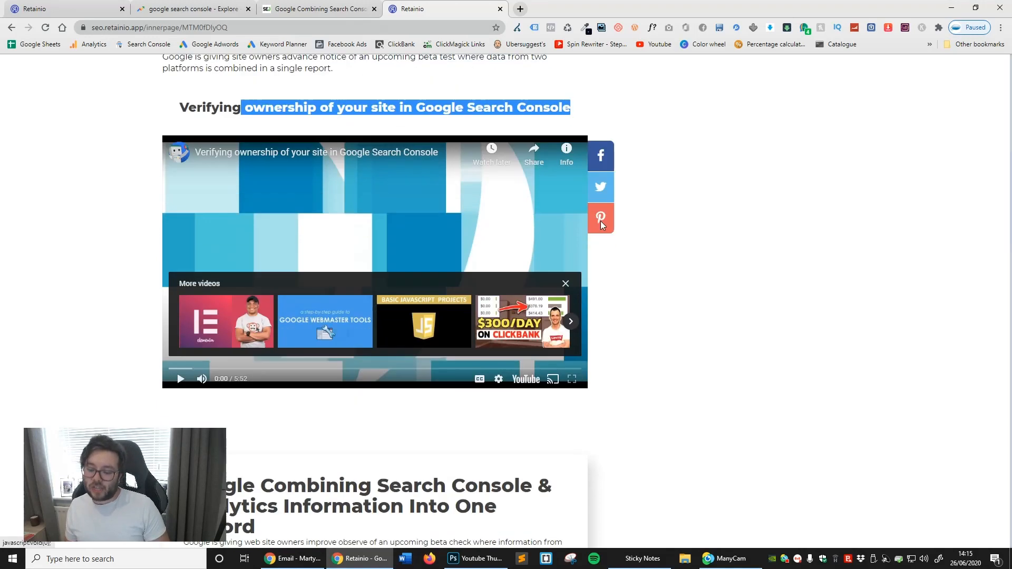
pyautogui.scroll(-3, 607, 257)
pyautogui.scroll(-3, 362, 254)
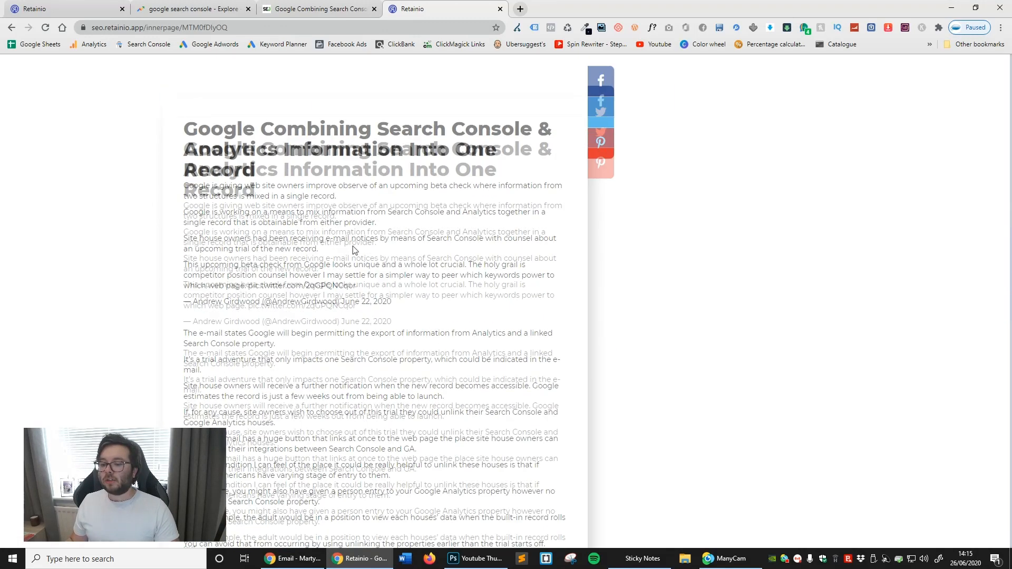
pyautogui.scroll(-12, 356, 238)
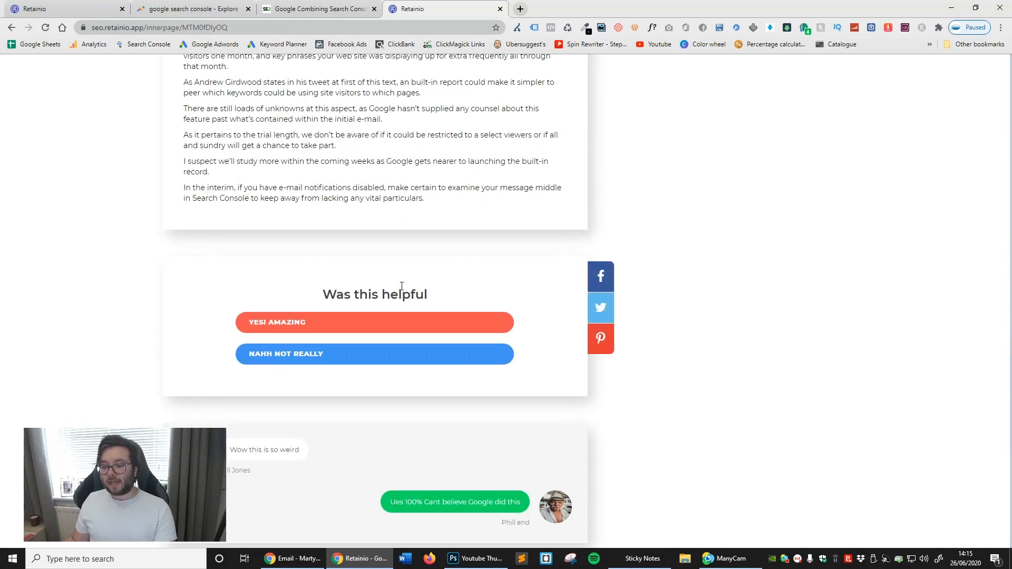
# - Vote "YES! AMAZING" in the "Was this helpful" poll and look over the poll results and the conversation below it
pyautogui.click(346, 321)
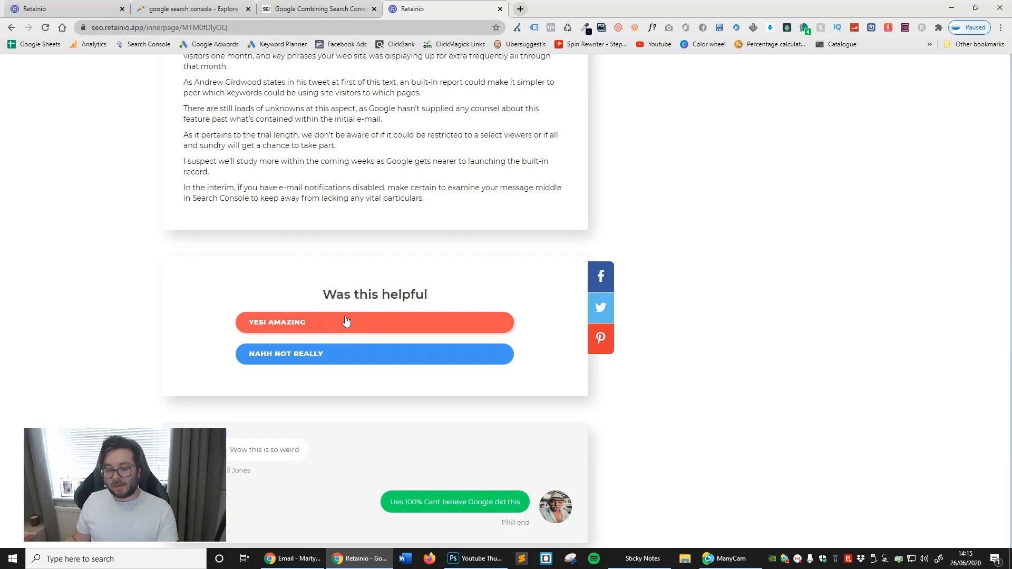
pyautogui.scroll(-2, 323, 321)
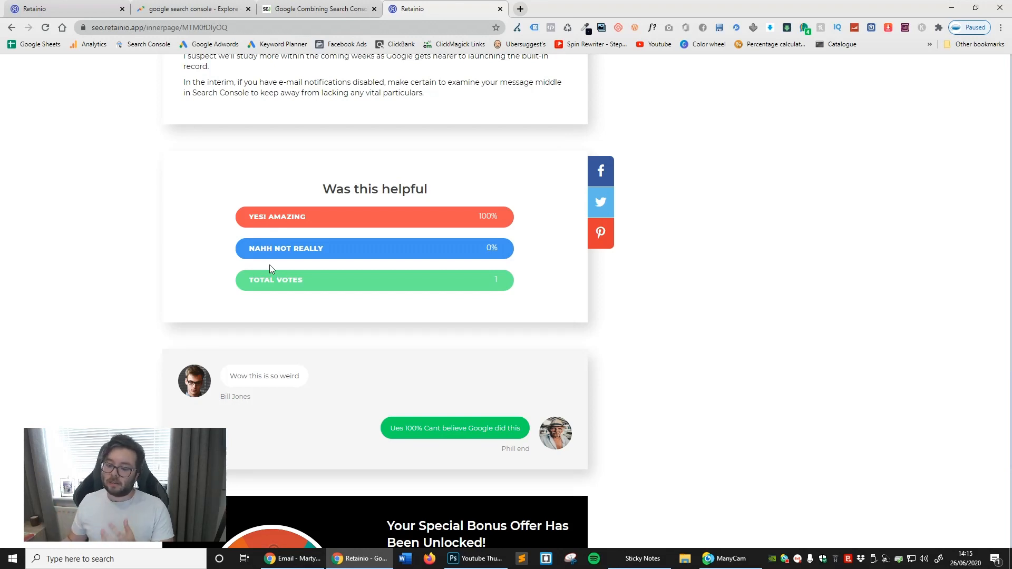
pyautogui.scroll(-3, 270, 265)
pyautogui.doubleClick(480, 271)
pyautogui.click(334, 258)
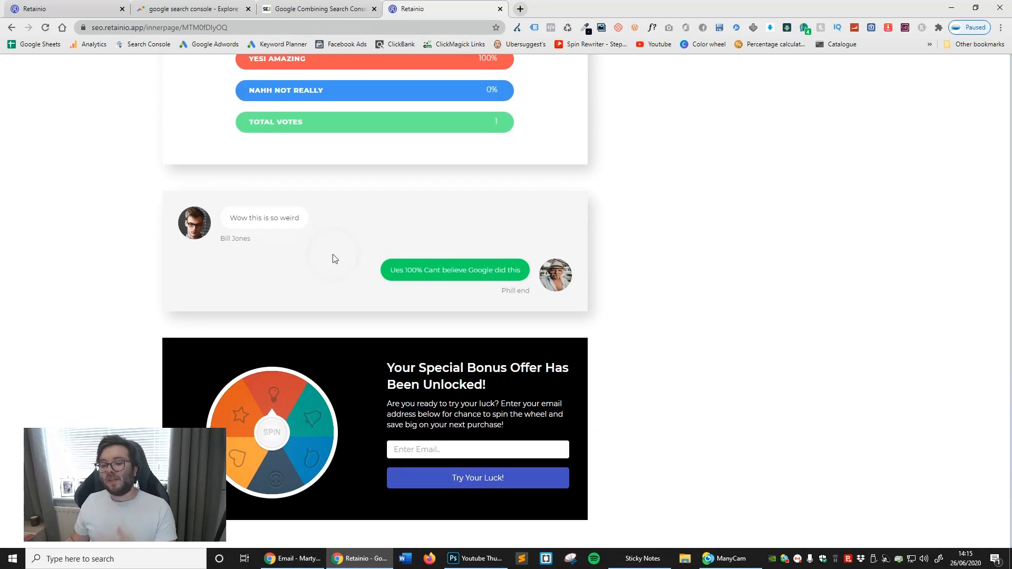
pyautogui.click(333, 258)
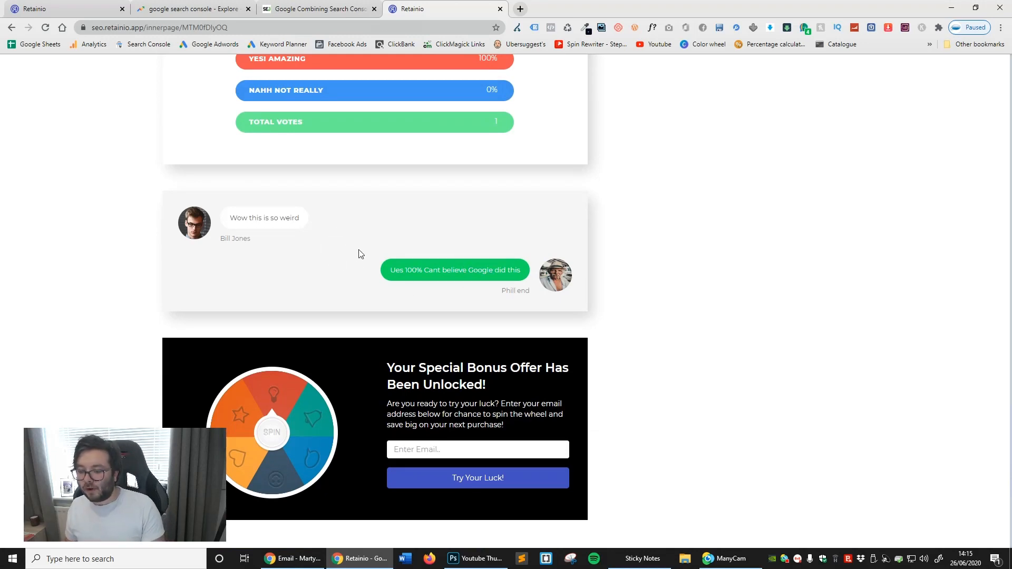
# - Enter a test email address in the "Your Special Bonus Offer" form and spin the wheel to try your luck
pyautogui.scroll(-2, 358, 250)
pyautogui.scroll(-2, 359, 254)
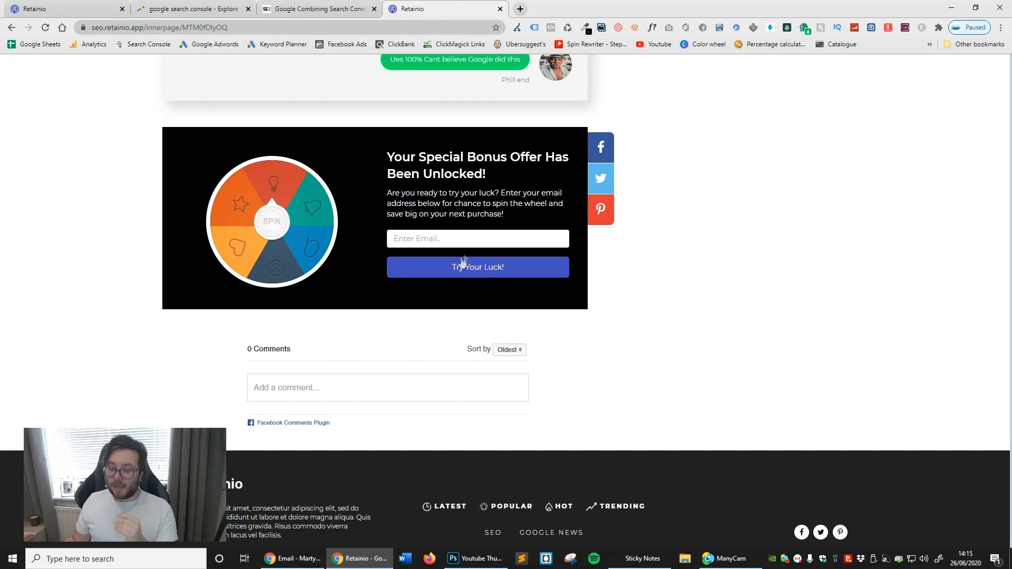
pyautogui.click(471, 239)
pyautogui.write('tes')
pyautogui.click(448, 260)
pyautogui.click(446, 276)
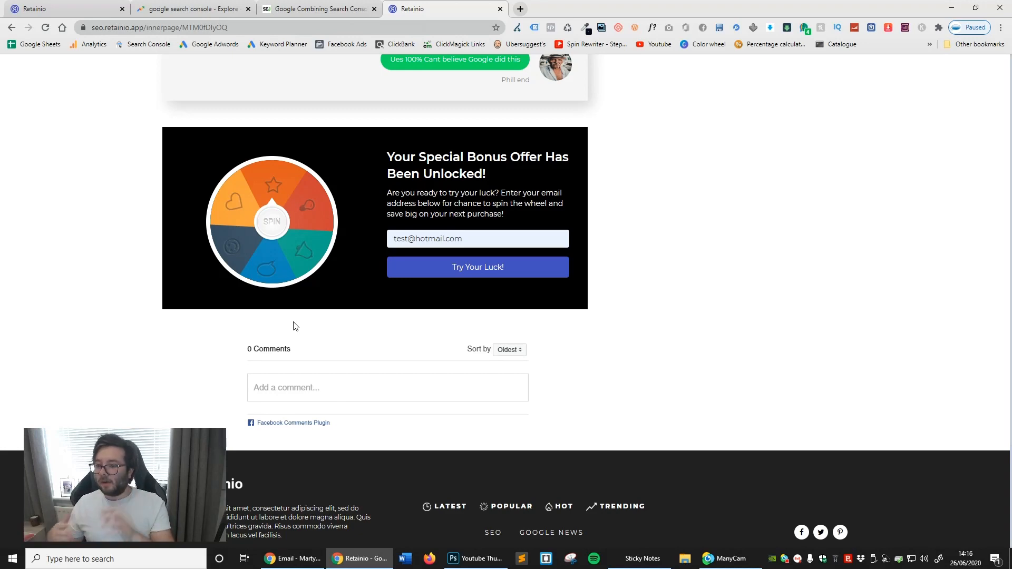
# - Activate the empty Facebook comment box below the bonus offer wheel
pyautogui.scroll(-1, 369, 327)
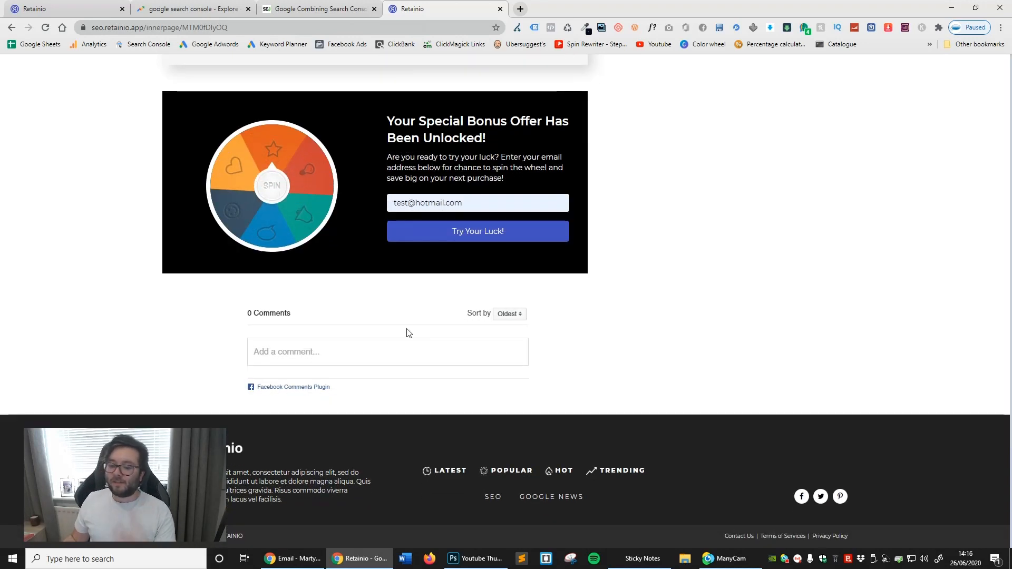
pyautogui.click(410, 346)
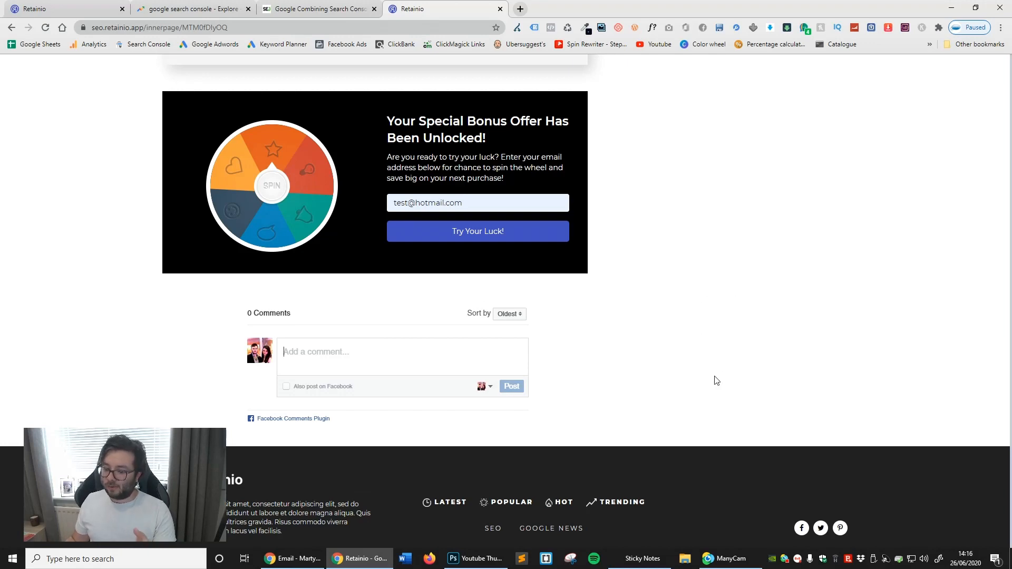
pyautogui.scroll(2, 362, 343)
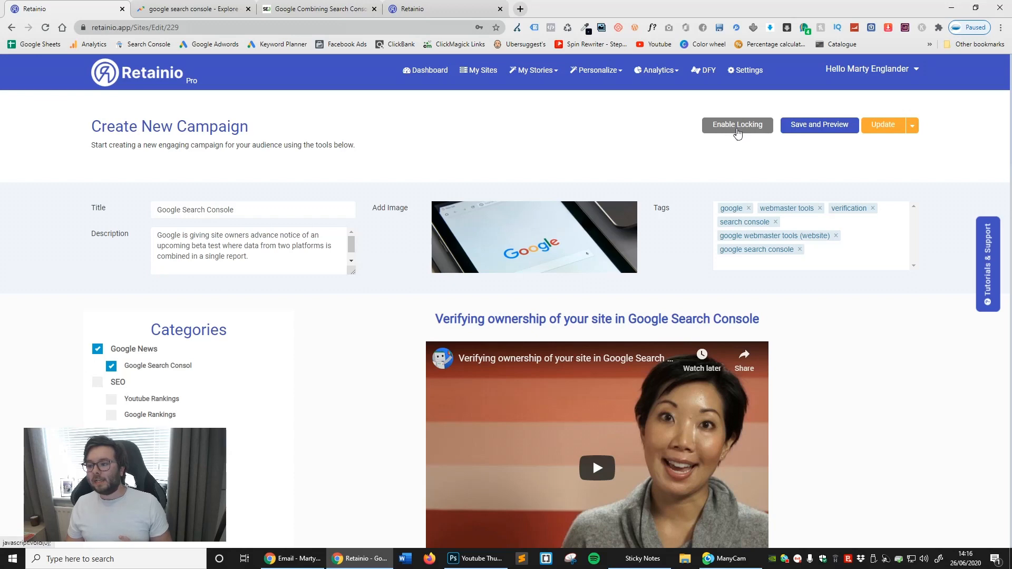
# - Enable locking for the campaign and choose the video block to bring up its content lock headline and settings
pyautogui.click(738, 126)
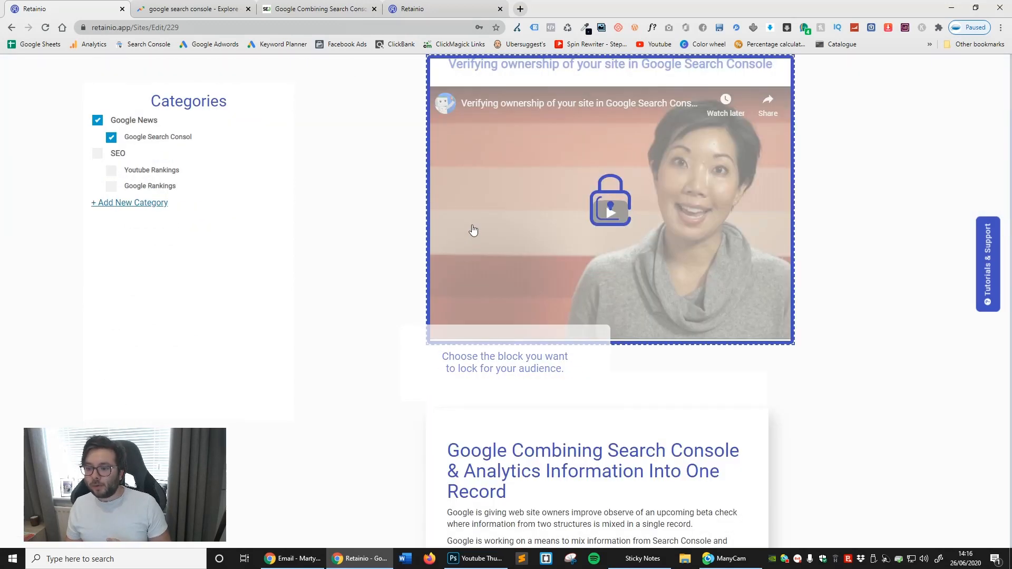
pyautogui.click(473, 226)
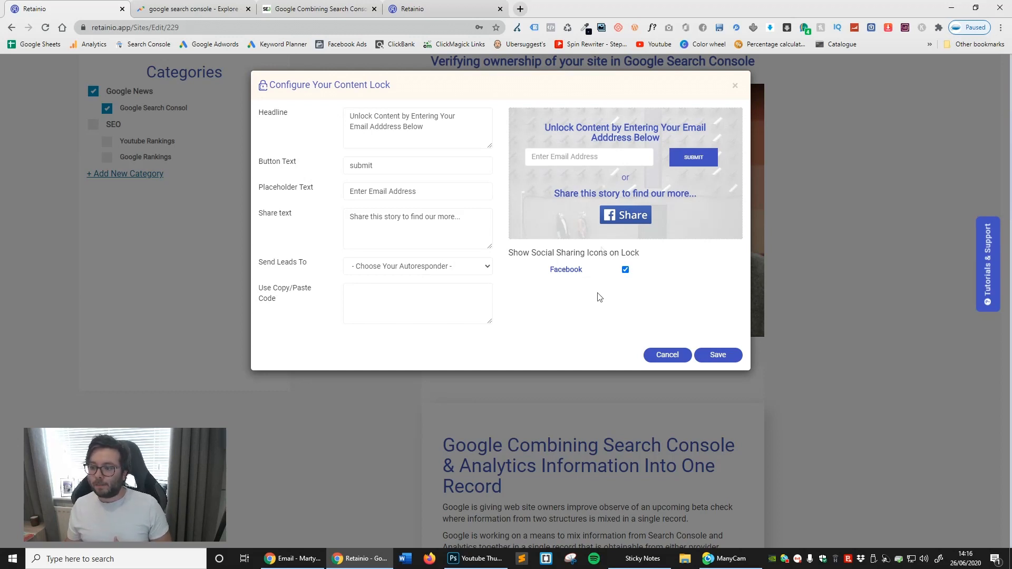
pyautogui.click(390, 117)
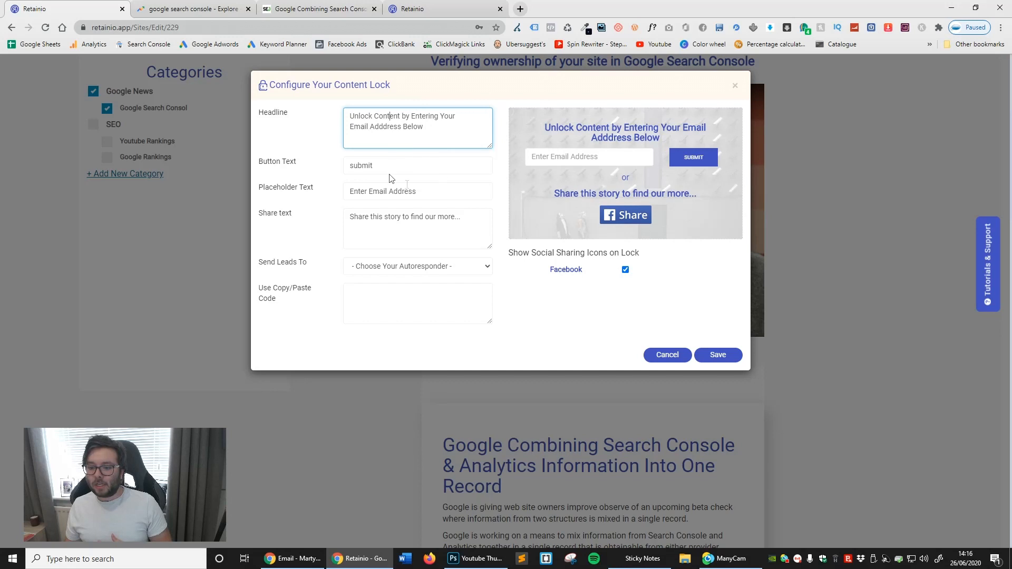
# - View the autoresponder choices and GetResponse lead fields of the content lock, and reset the selection to no autoresponder
pyautogui.click(430, 265)
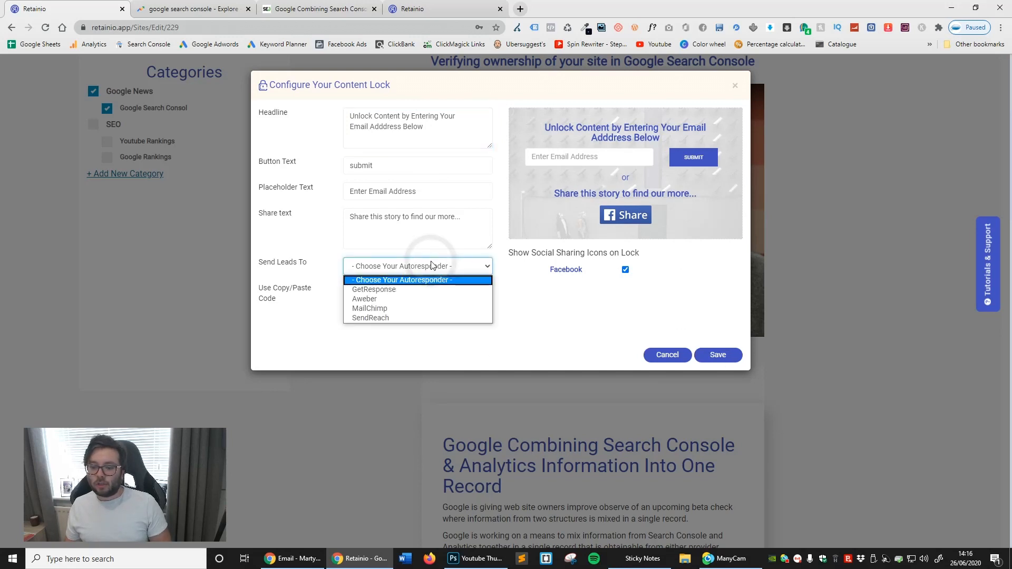
pyautogui.click(416, 288)
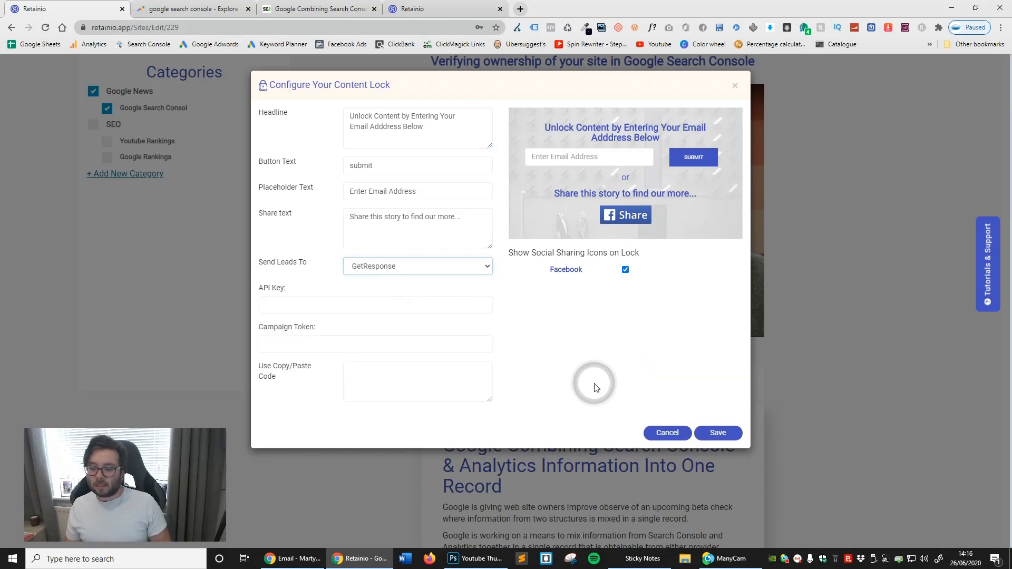
pyautogui.click(447, 266)
pyautogui.click(438, 279)
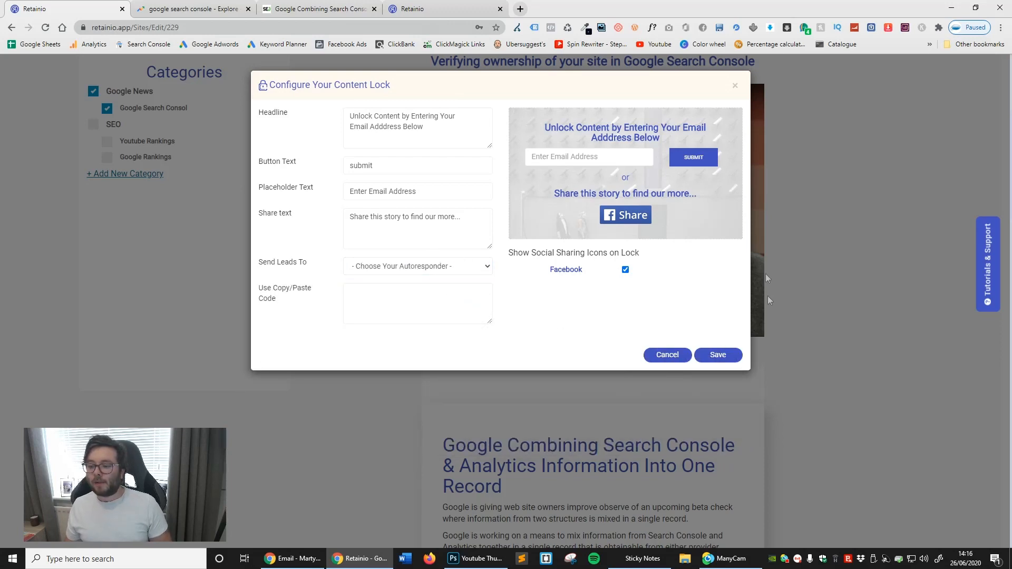
# - Save the content lock on the video block and update the published campaign
pyautogui.click(718, 355)
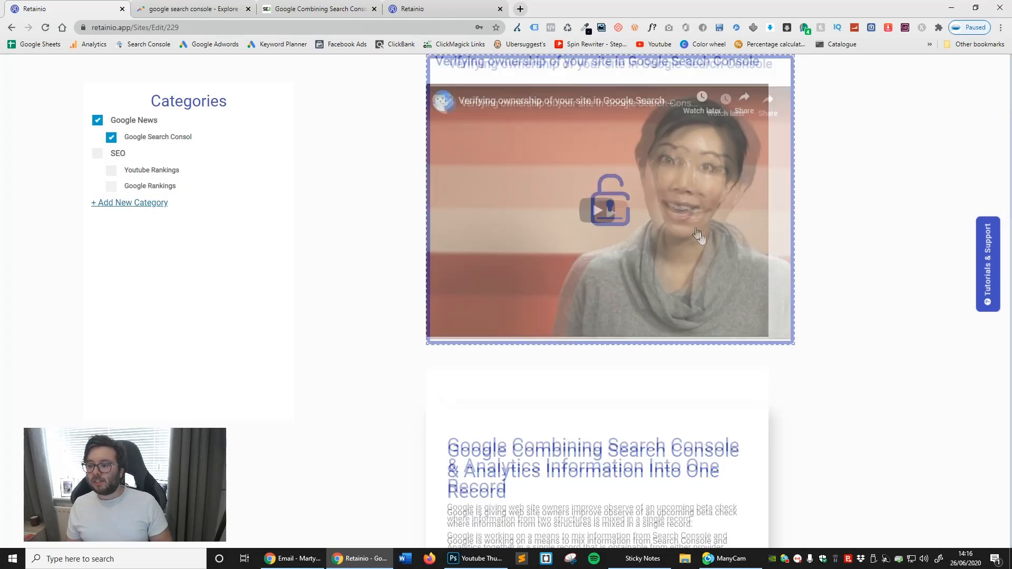
pyautogui.scroll(5, 701, 238)
pyautogui.click(875, 125)
pyautogui.click(622, 315)
# - Reload the live page and examine the locked video section, highlighting part of its unlock headline
pyautogui.click(413, 8)
pyautogui.click(46, 27)
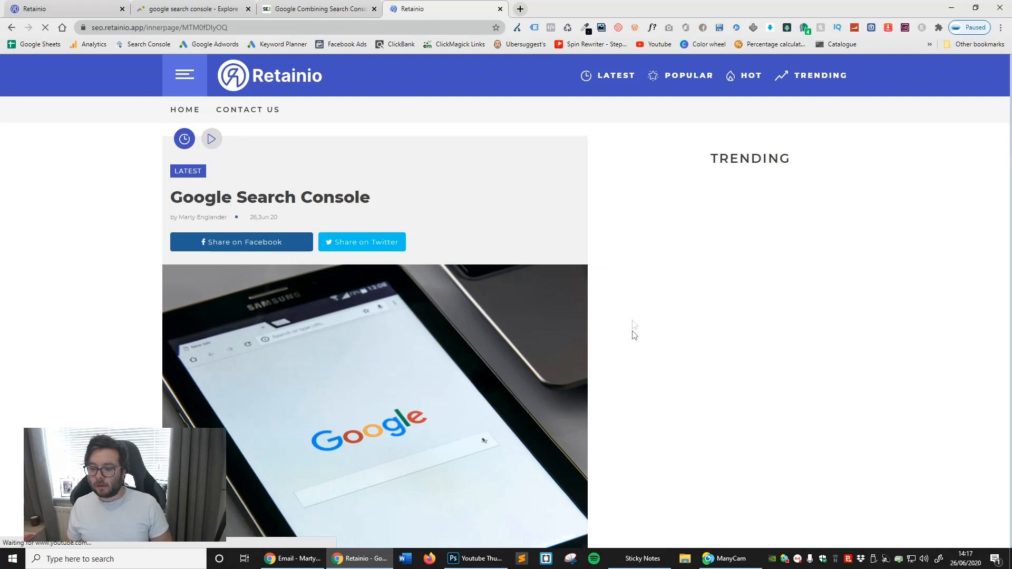
pyautogui.scroll(-9, 635, 325)
pyautogui.moveTo(361, 249); pyautogui.dragTo(512, 255)
pyautogui.scroll(-1, 512, 254)
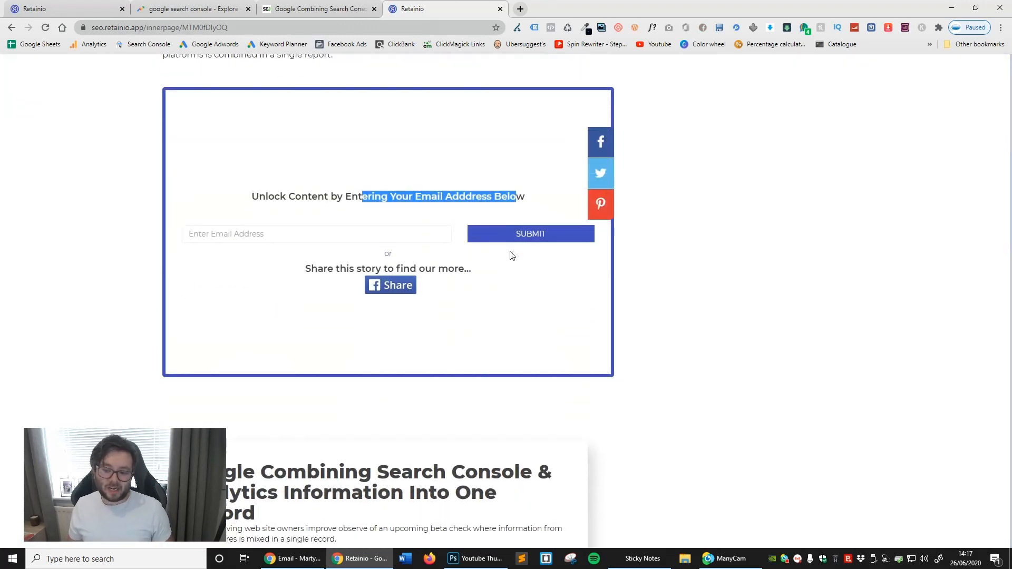
# - Return to the Retainio dashboard, copy the Google Search Console story's embed code and close the embed window
pyautogui.hotkey('ctrl', 'Tab')
pyautogui.click(422, 84)
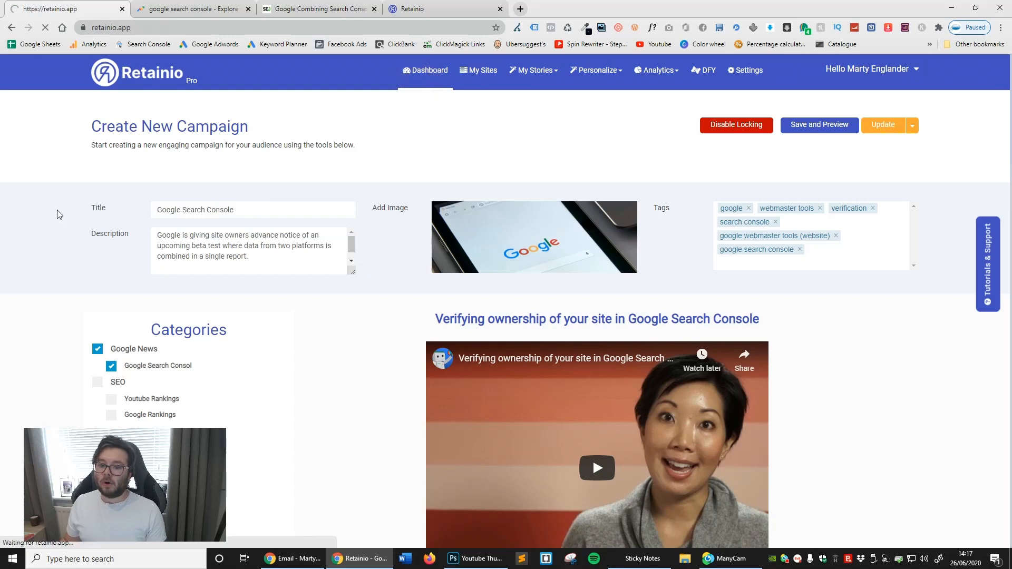
pyautogui.click(281, 201)
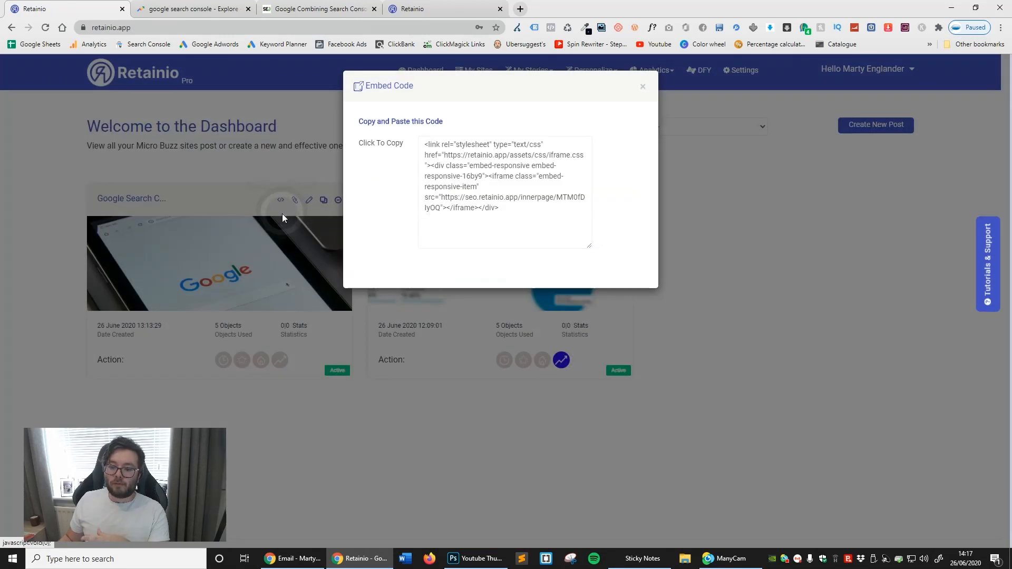
pyautogui.click(469, 163)
pyautogui.click(641, 88)
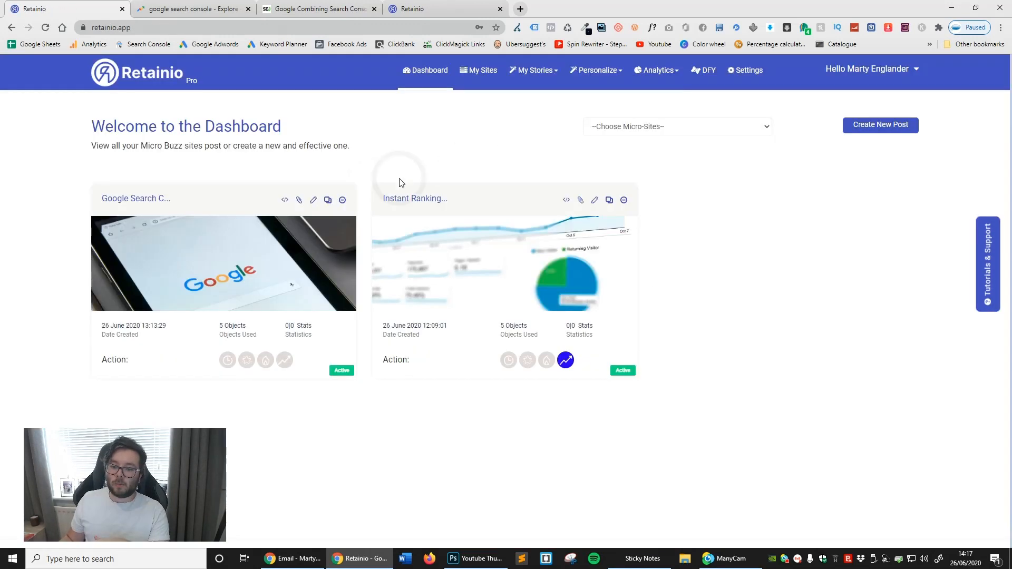
# - Preview the Google Search Console story from the dashboard and return to the dashboard
pyautogui.click(298, 202)
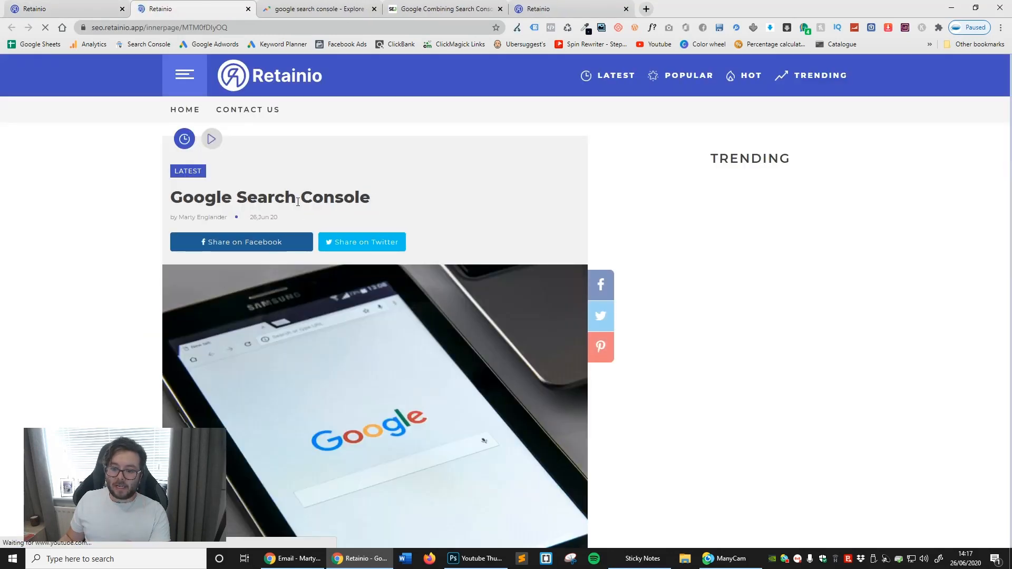
pyautogui.scroll(-1, 305, 232)
pyautogui.click(104, 9)
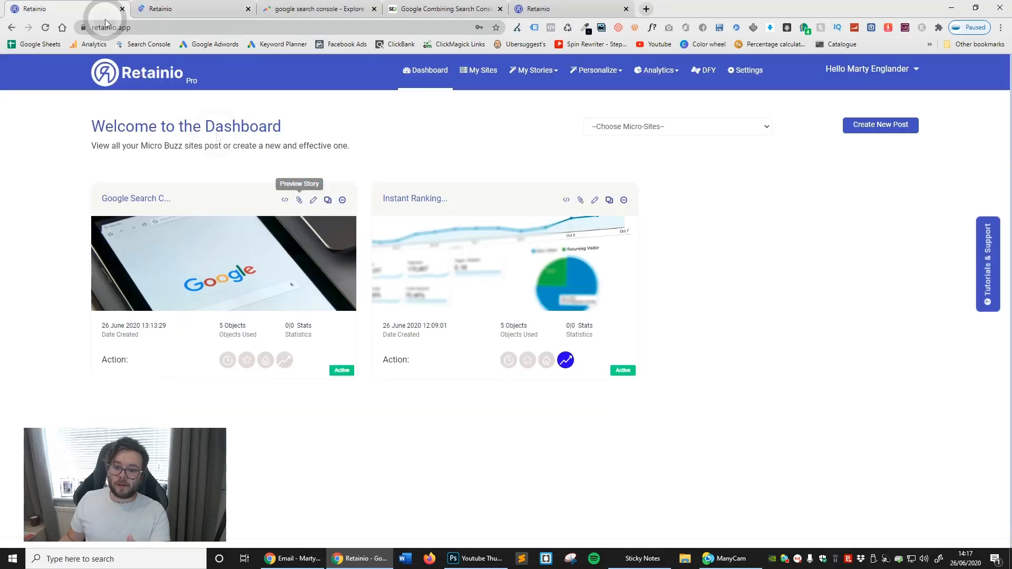
# - Examine the Google Search Console story's cloning options and micro site choices, and dismiss the dialog without cloning
pyautogui.click(326, 201)
pyautogui.click(438, 170)
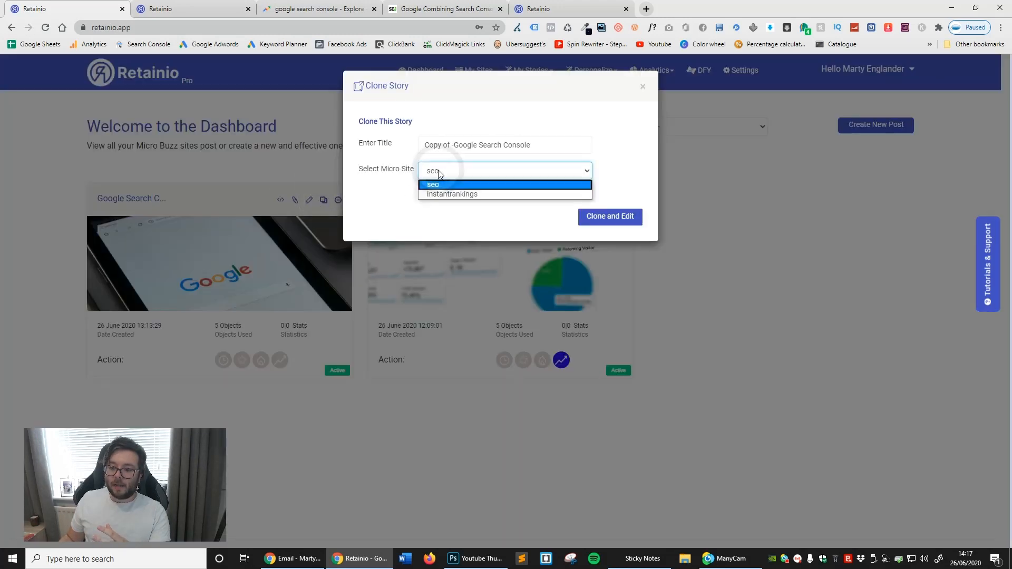
pyautogui.click(438, 172)
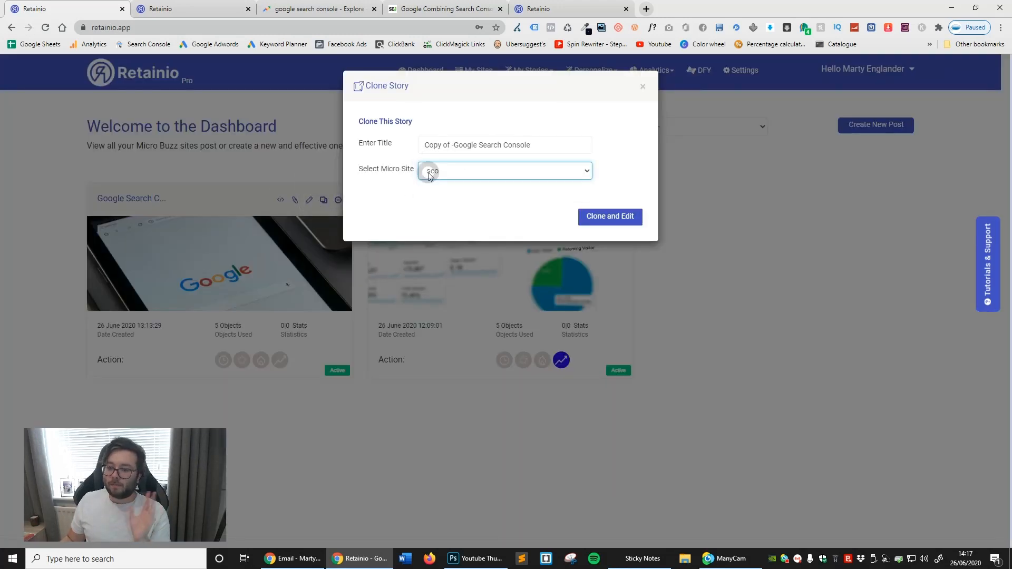
pyautogui.click(430, 176)
pyautogui.click(381, 210)
pyautogui.click(643, 86)
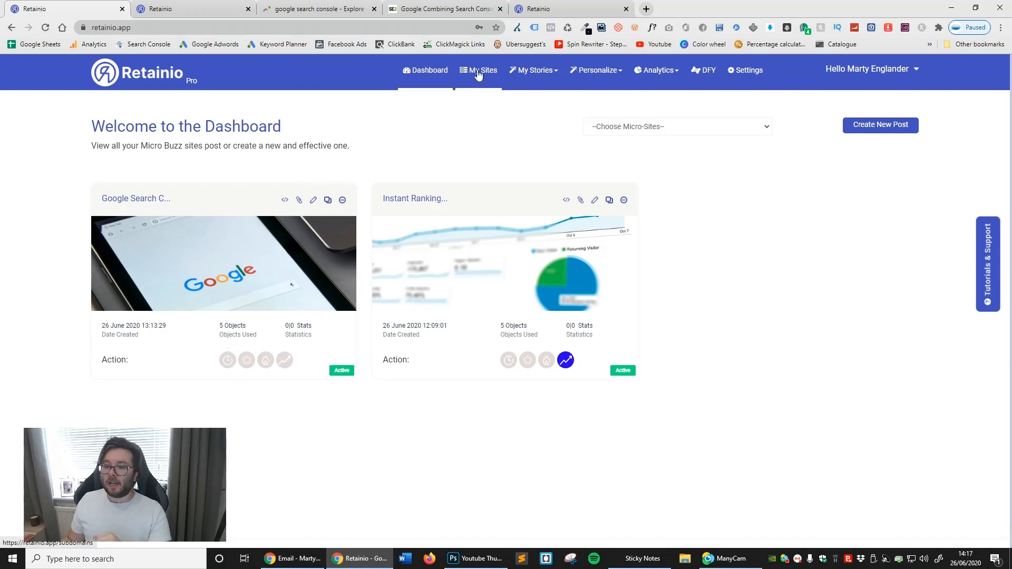
# - Open the seo micro buzz site's public home page from the site list and close the story preview and Google Trends tabs
pyautogui.click(484, 86)
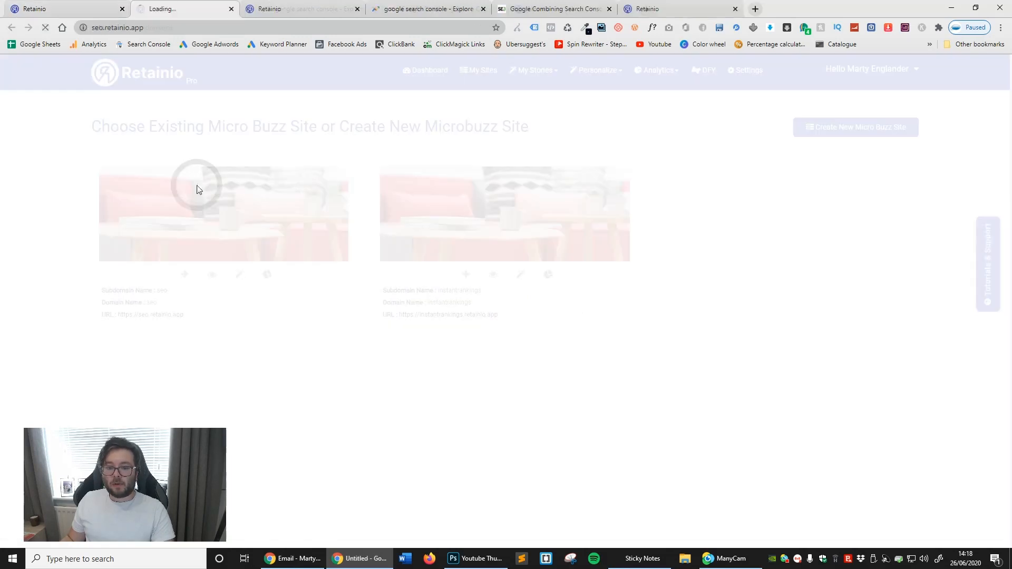
pyautogui.click(197, 185)
pyautogui.click(374, 9)
pyautogui.click(374, 8)
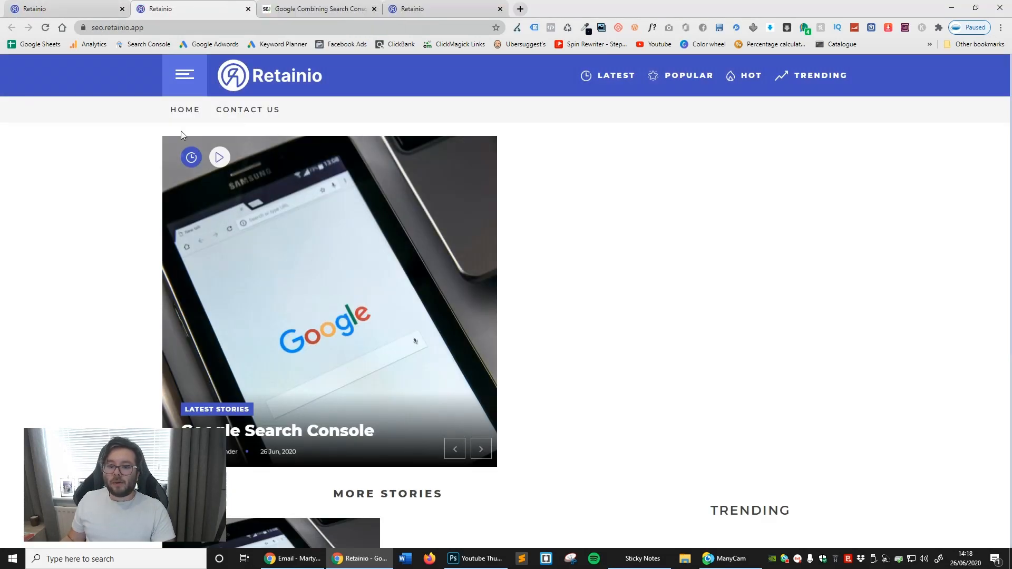
# - Examine the featured, More Stories and Trending sections of the seo site's home page
pyautogui.scroll(-1, 590, 206)
pyautogui.scroll(-5, 607, 205)
pyautogui.scroll(5, 682, 316)
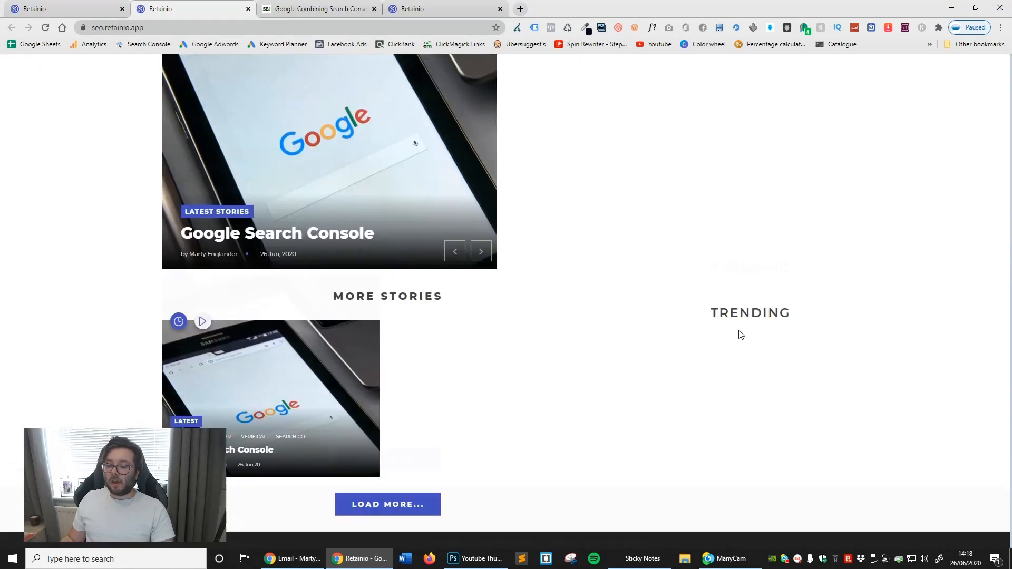
pyautogui.scroll(-1, 660, 336)
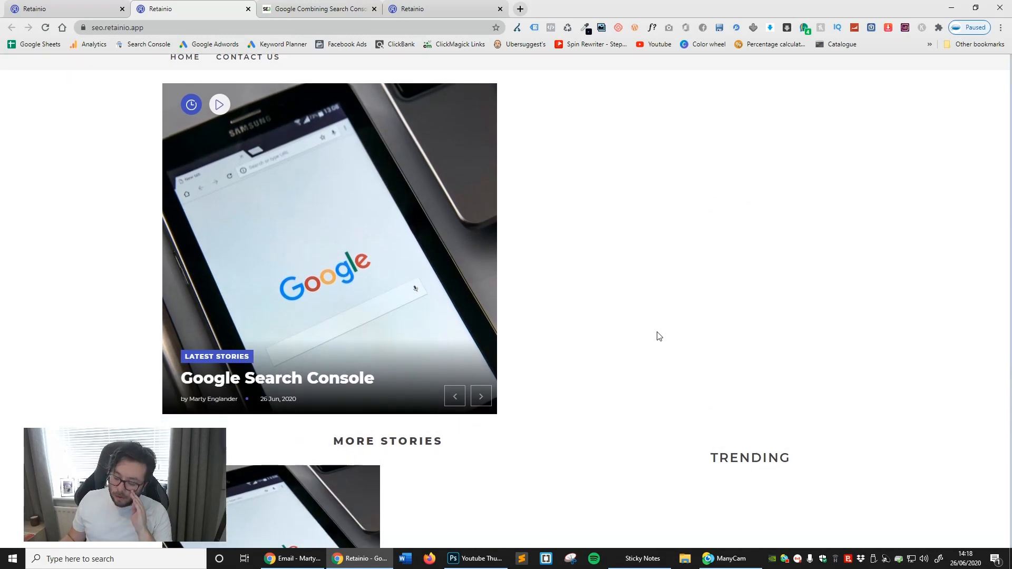
pyautogui.scroll(1, 662, 343)
pyautogui.scroll(-1, 662, 343)
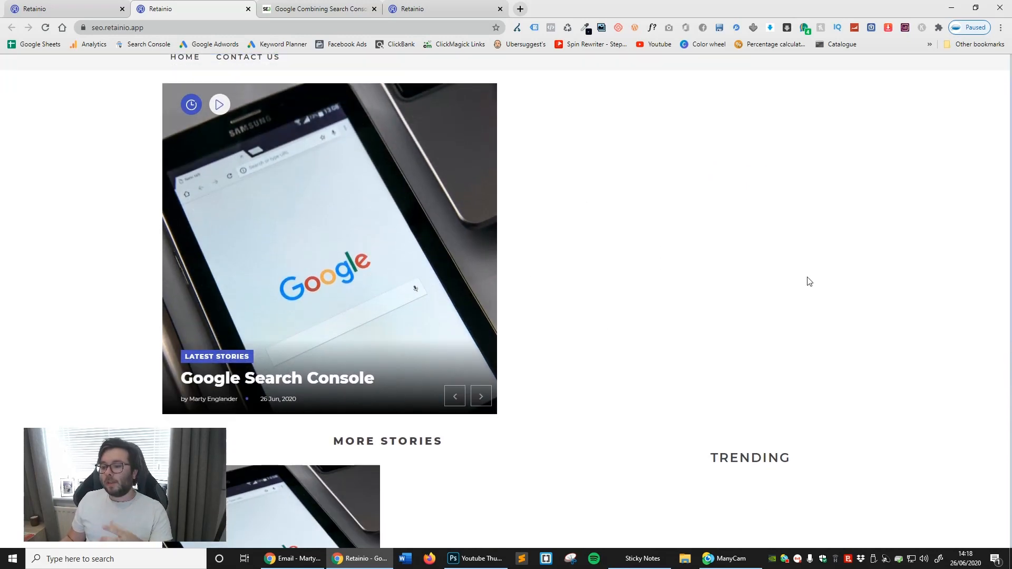
# - Clone the Google Search Console story twice into the seo micro site as "Copy of -Google Search Console" and publish the copy
pyautogui.click(74, 6)
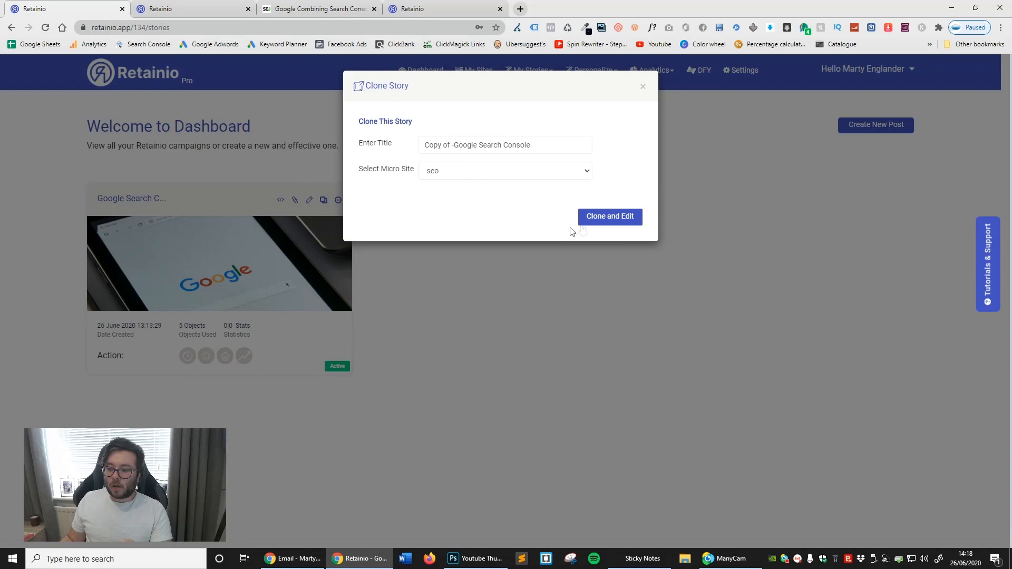
pyautogui.click(585, 217)
pyautogui.click(604, 200)
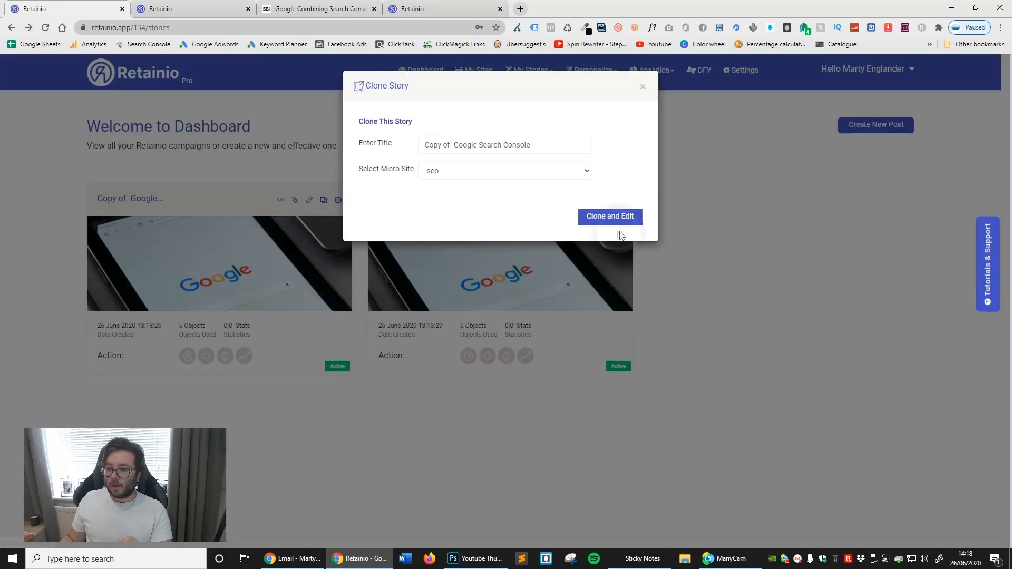
pyautogui.click(613, 219)
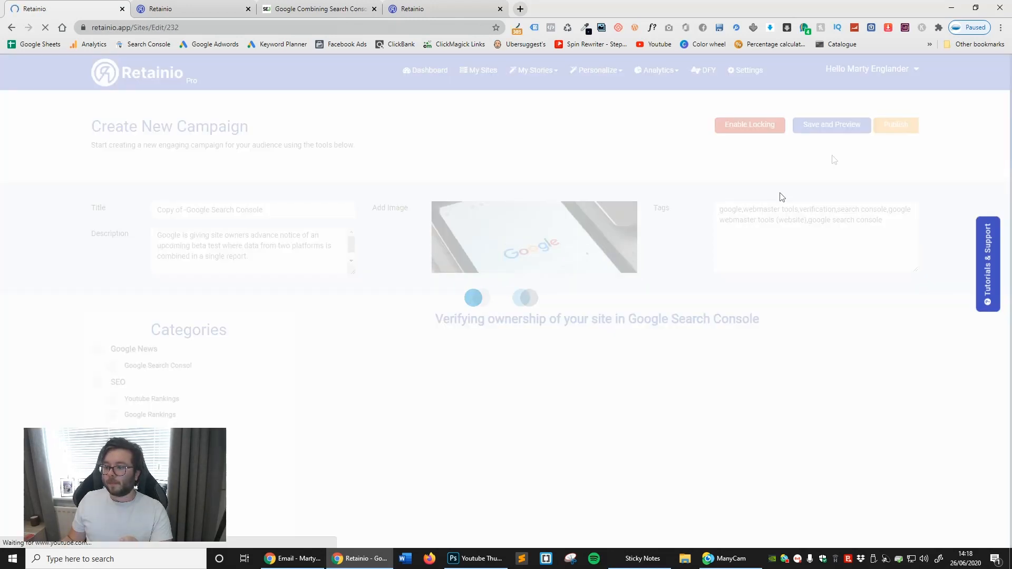
pyautogui.click(898, 128)
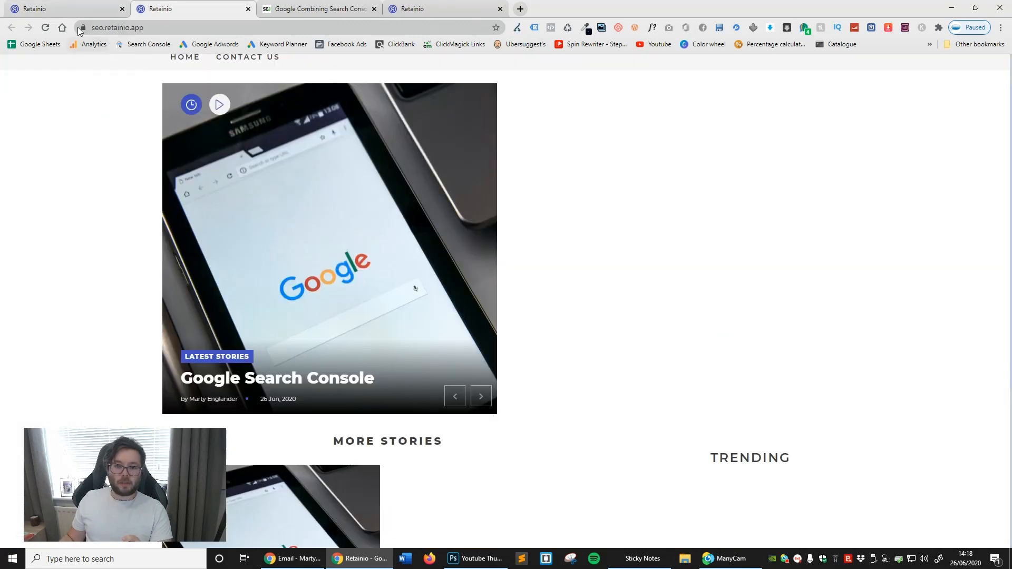
# - Reload the seo site's home page and look over the featured story and the cloned entries under More Stories
pyautogui.click(48, 26)
pyautogui.scroll(-6, 731, 408)
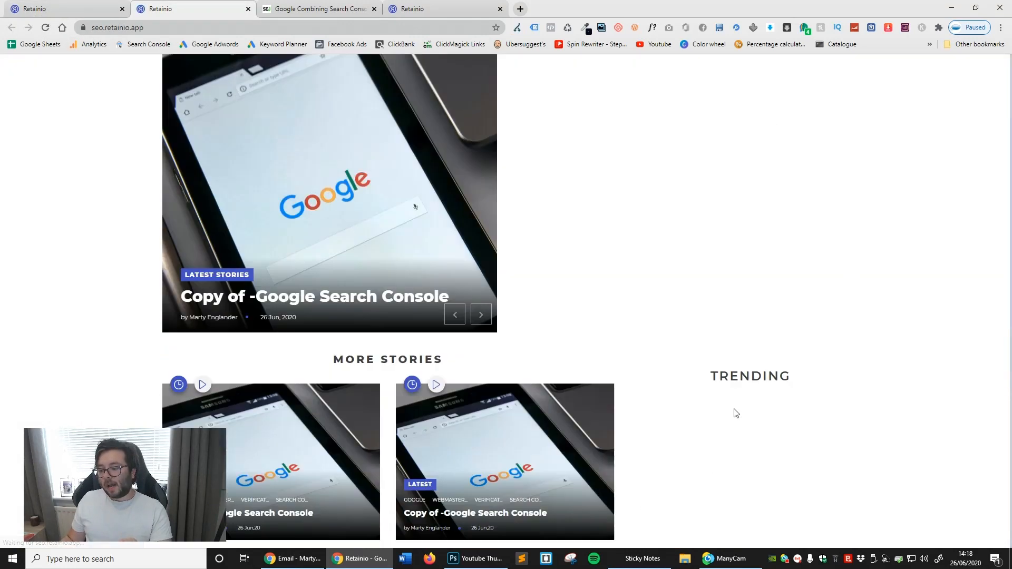
pyautogui.scroll(-1, 730, 401)
pyautogui.scroll(2, 729, 398)
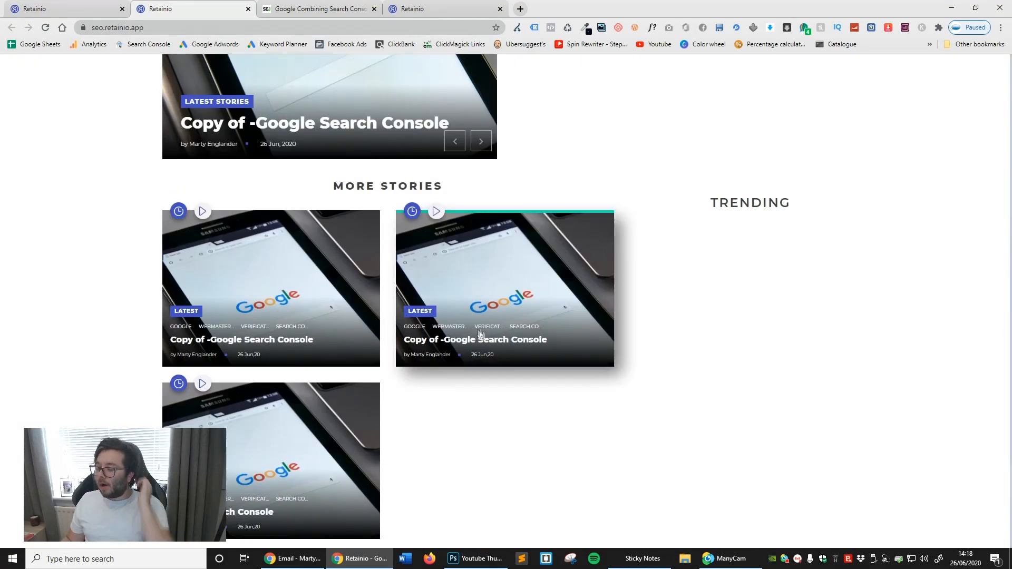
pyautogui.scroll(2, 262, 270)
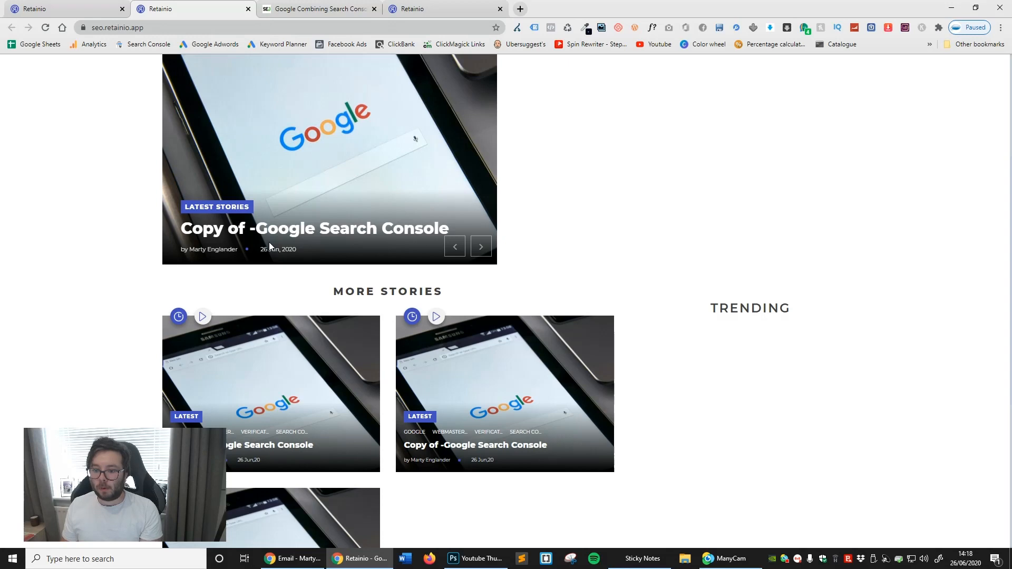
# - Open a copied Google Search Console story on the seo site and examine its content lock and article text
pyautogui.click(259, 381)
pyautogui.scroll(-10, 545, 429)
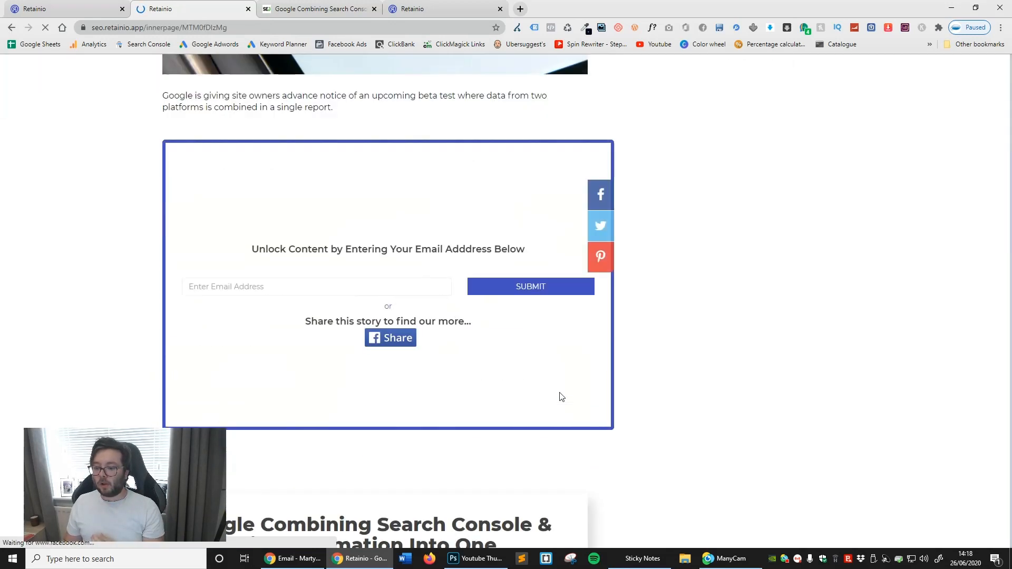
pyautogui.scroll(-2, 546, 396)
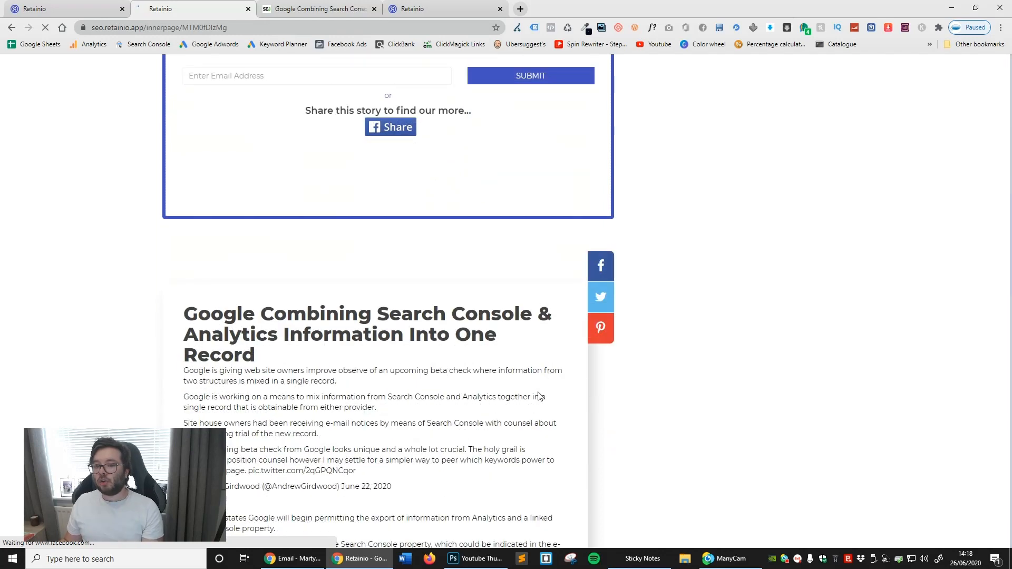
pyautogui.scroll(-4, 540, 395)
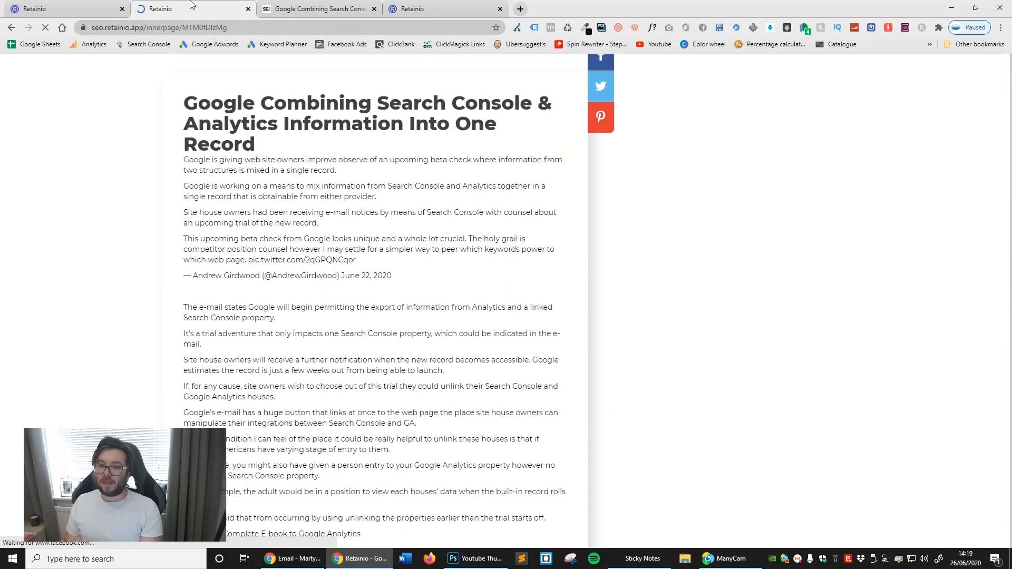
pyautogui.scroll(-20, 478, 428)
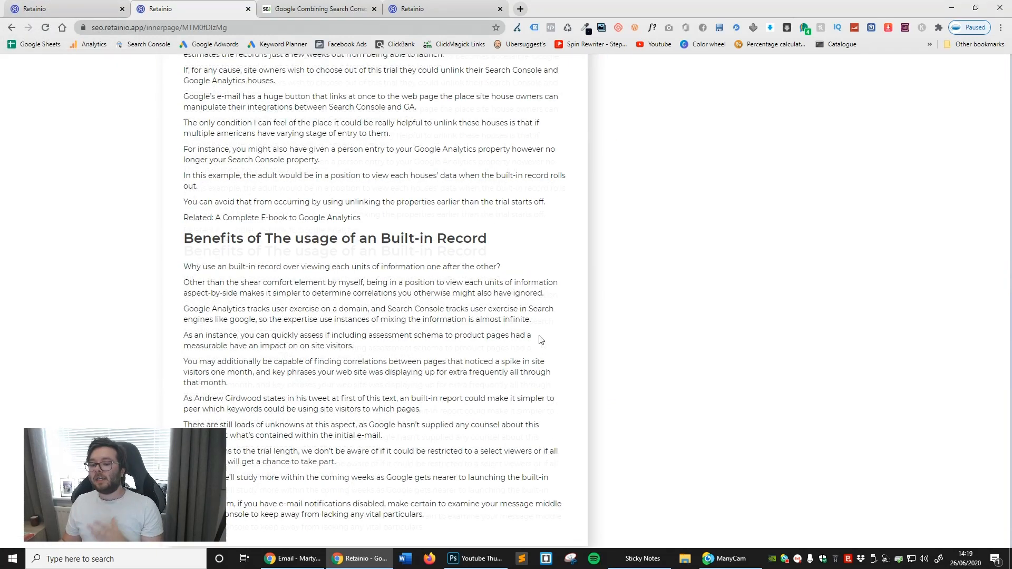
pyautogui.scroll(20, 479, 428)
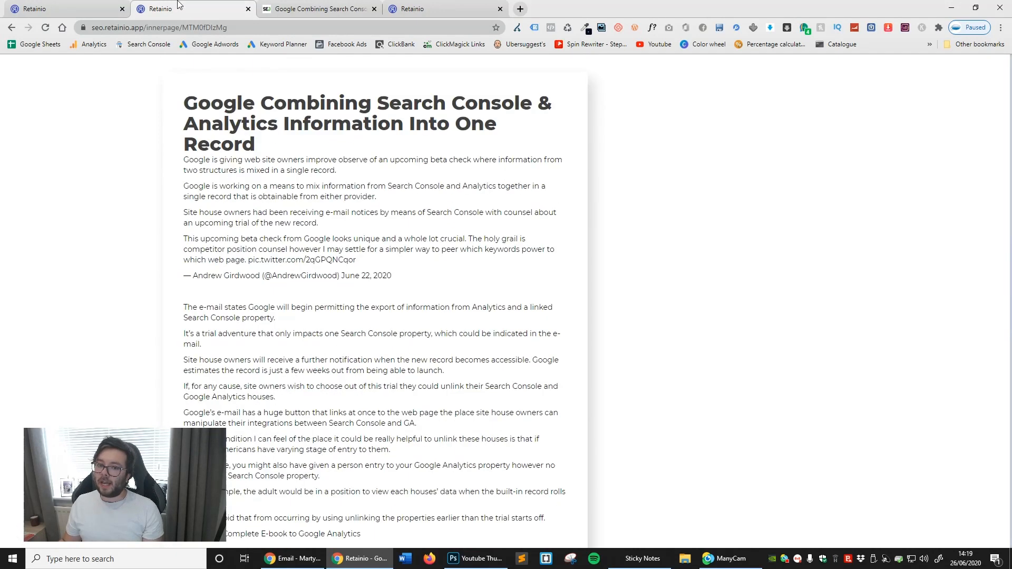
# - Open the seo site's Personalize settings and apply the Dark template, saving the change
pyautogui.click(86, 8)
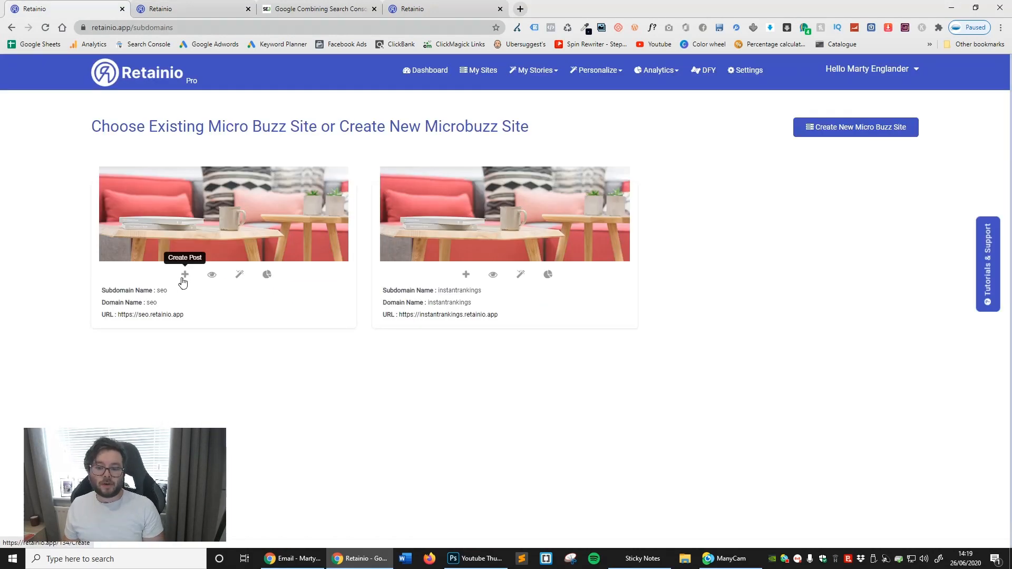
pyautogui.click(243, 279)
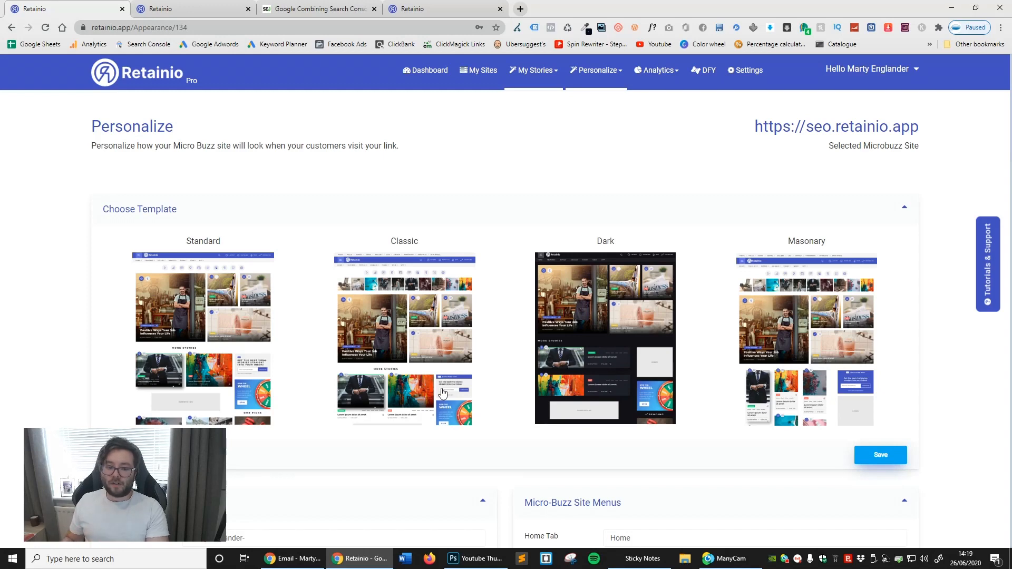
pyautogui.scroll(-2, 442, 393)
pyautogui.click(576, 224)
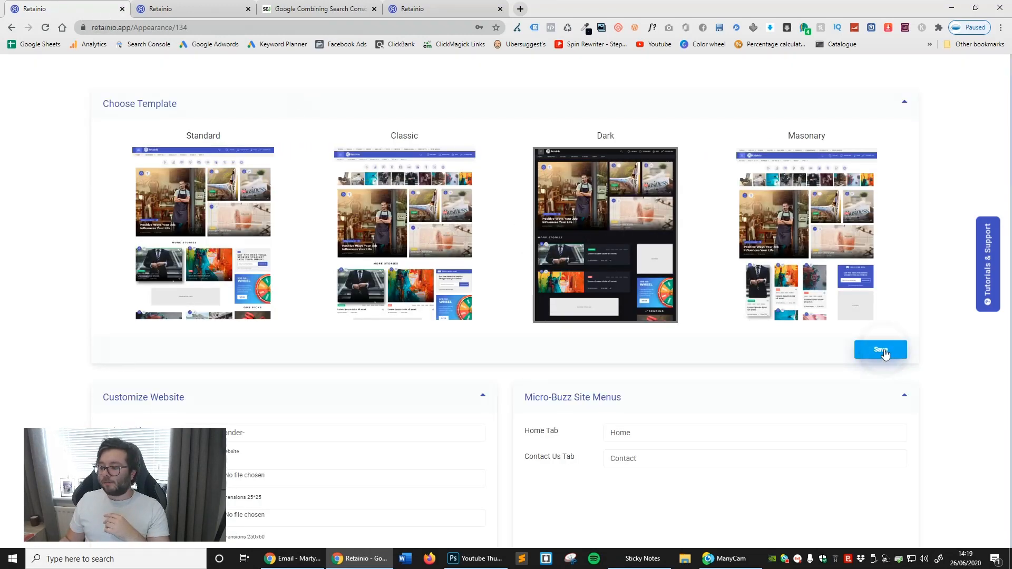
# - Examine the copied Google Search Console story page on the seo site in the Dark template
pyautogui.click(231, 13)
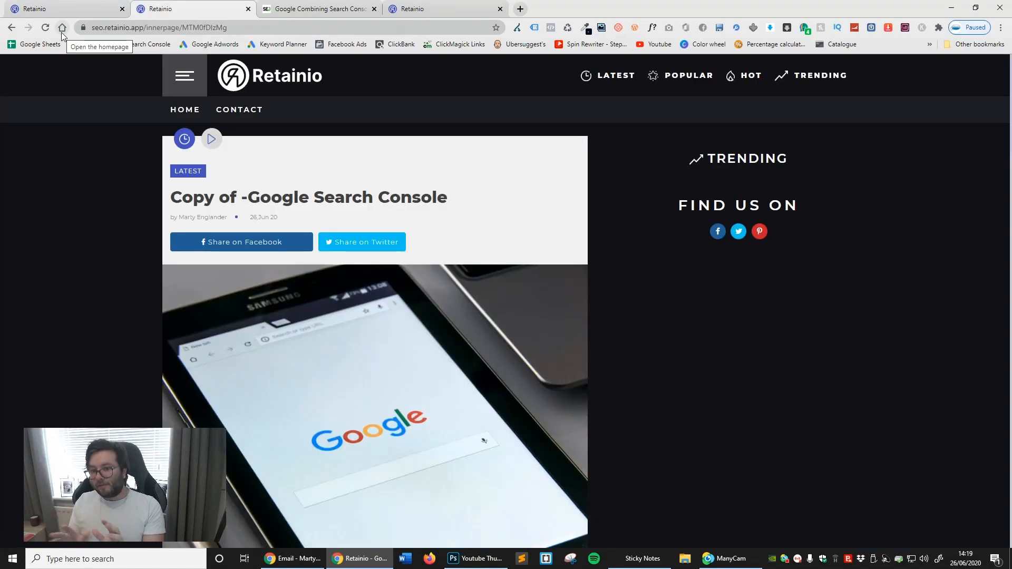
pyautogui.scroll(-5, 662, 286)
pyautogui.scroll(-10, 685, 330)
pyautogui.scroll(5, 680, 302)
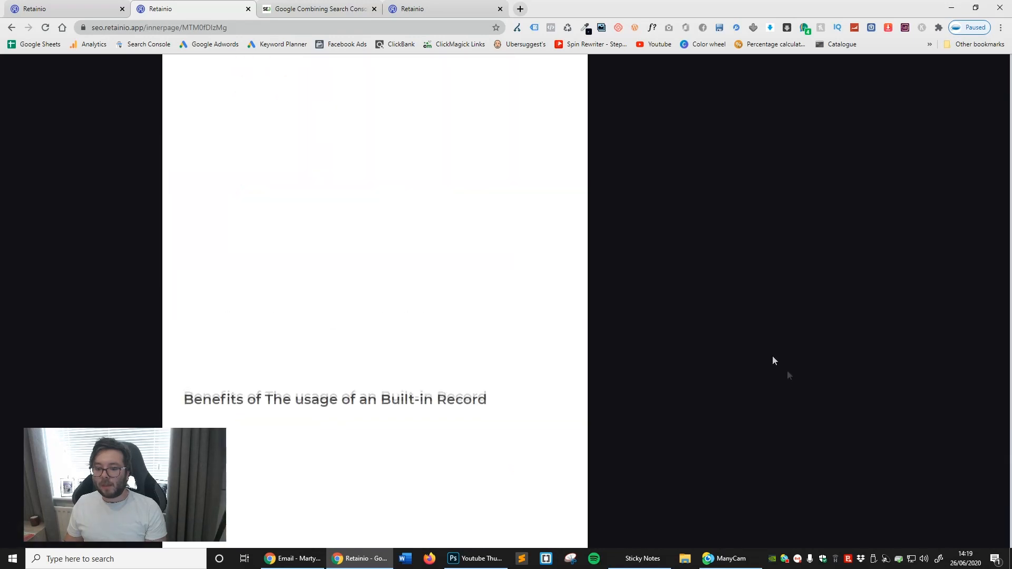
pyautogui.scroll(10, 694, 293)
# - Open the seo site's home page and examine its featured story, More Stories list and footer in the Dark template
pyautogui.click(250, 79)
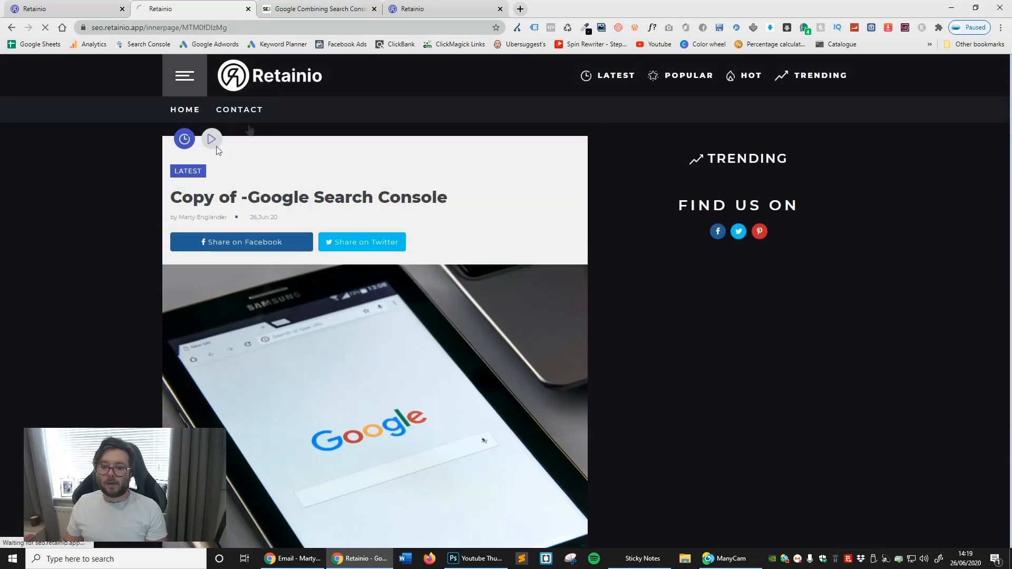
pyautogui.scroll(-5, 761, 258)
pyautogui.scroll(-3, 788, 213)
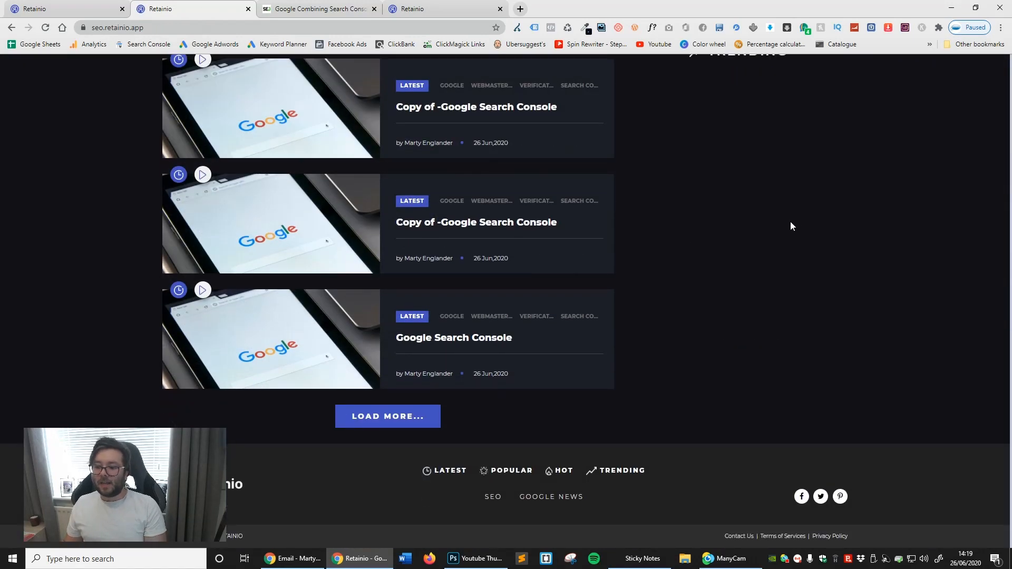
pyautogui.scroll(4, 790, 222)
pyautogui.scroll(3, 774, 357)
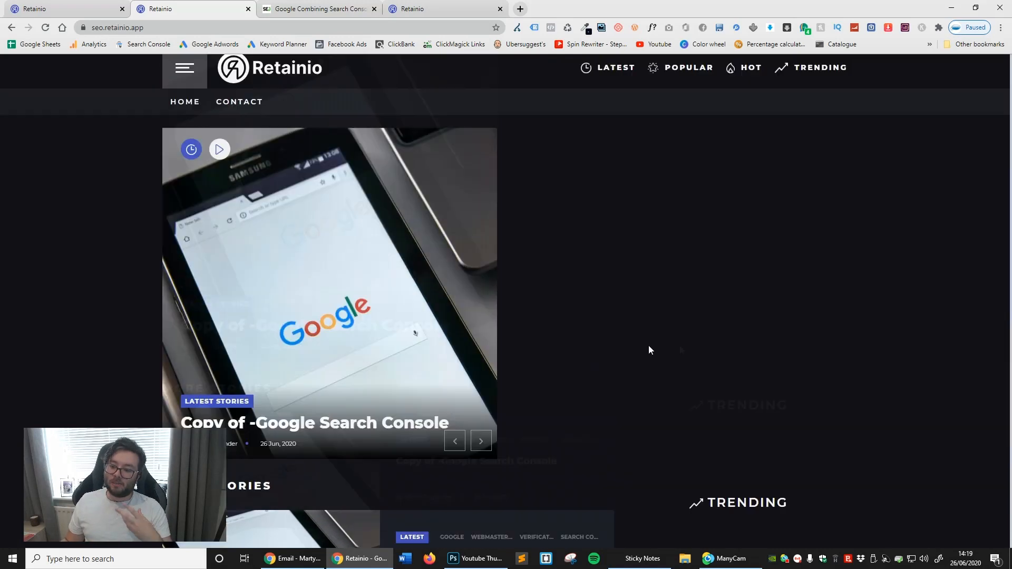
# - Set the website title tag to SEO, upload favicon-194x194.png as favicon and 1200px-Apache_Feather_Logo.svg.png as logo, and save the website settings
pyautogui.hotkey('ctrl', '1')
pyautogui.scroll(-3, 683, 250)
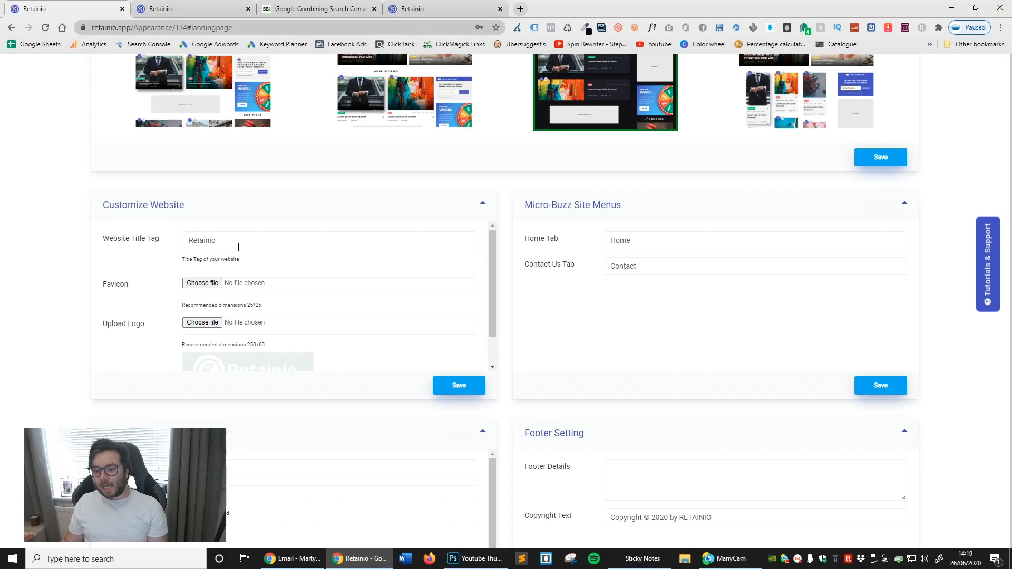
pyautogui.doubleClick(238, 246)
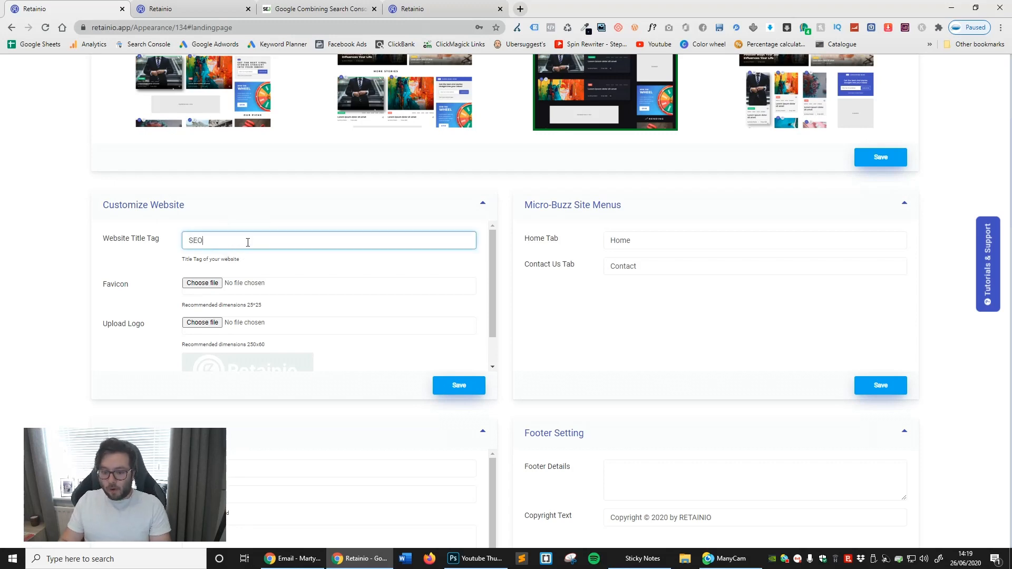
pyautogui.click(216, 281)
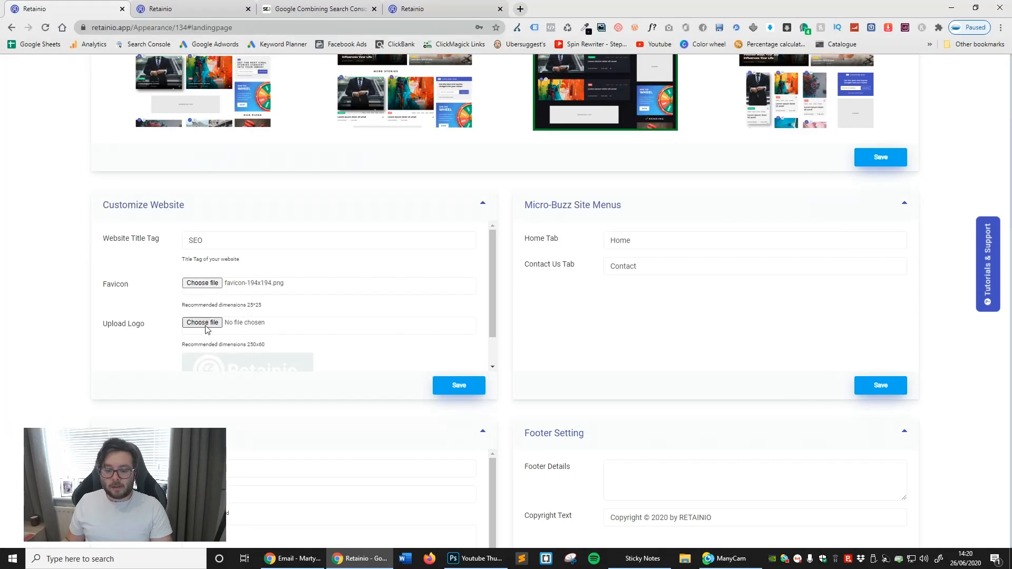
pyautogui.click(206, 325)
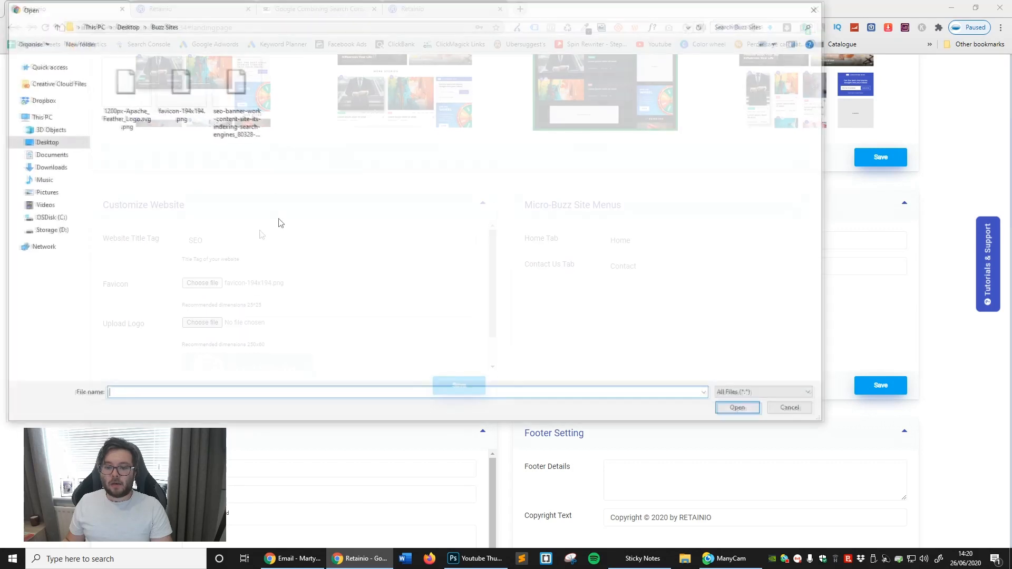
pyautogui.click(118, 96)
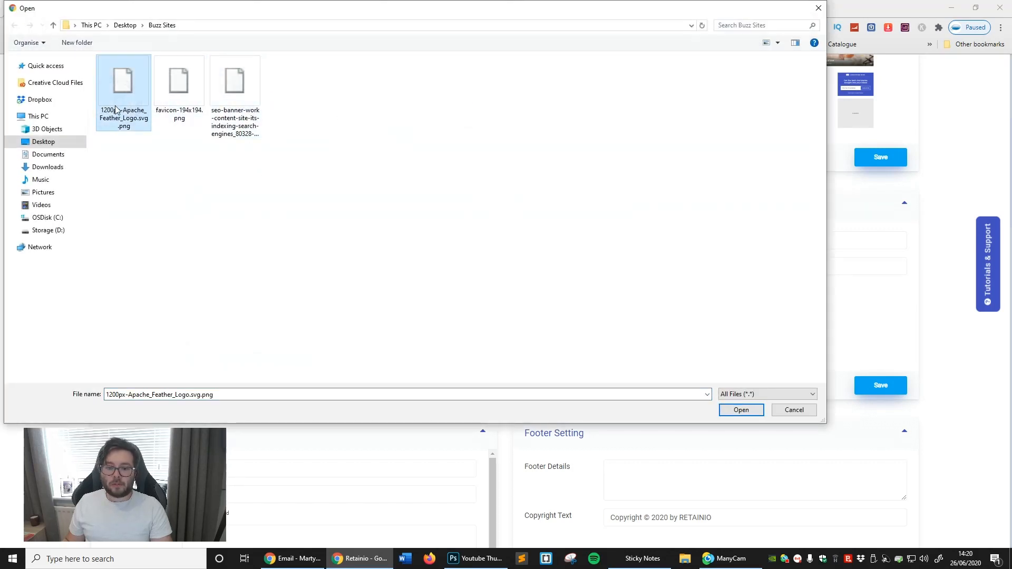
pyautogui.doubleClick(117, 111)
pyautogui.click(472, 395)
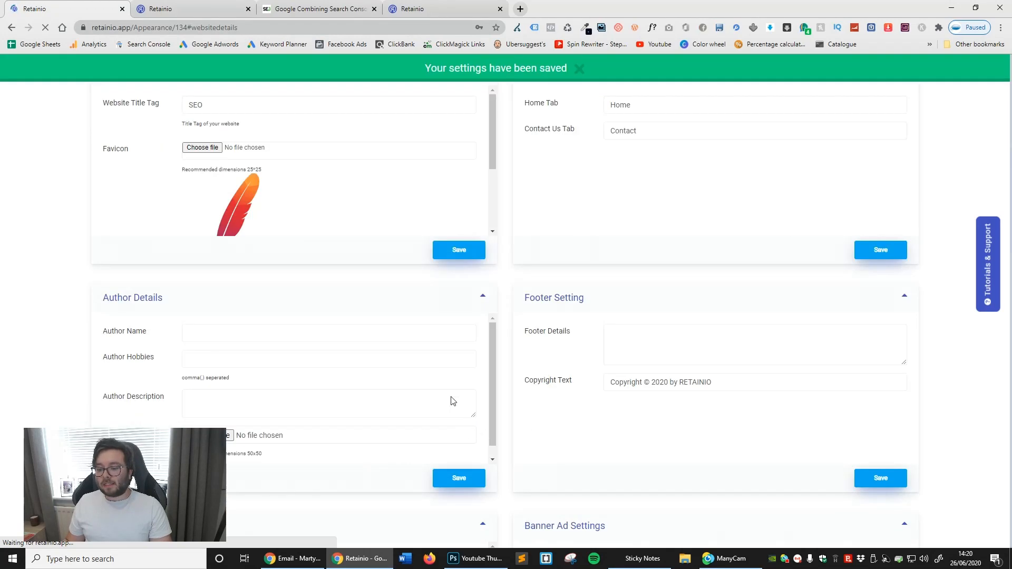
# - Reload the seo site's home page to check the new branding, and view its navigation menu and categories
pyautogui.click(209, 4)
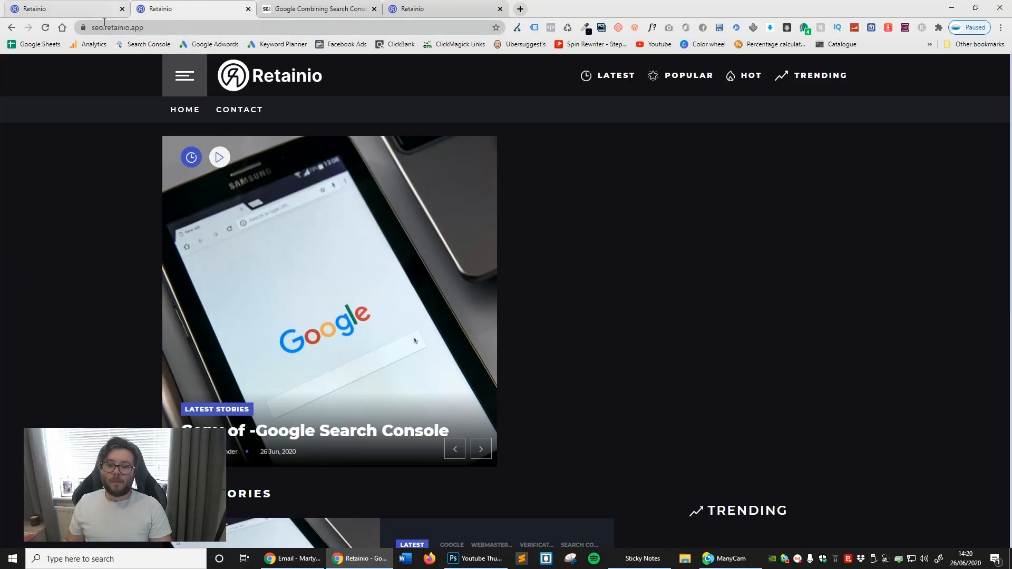
pyautogui.click(48, 31)
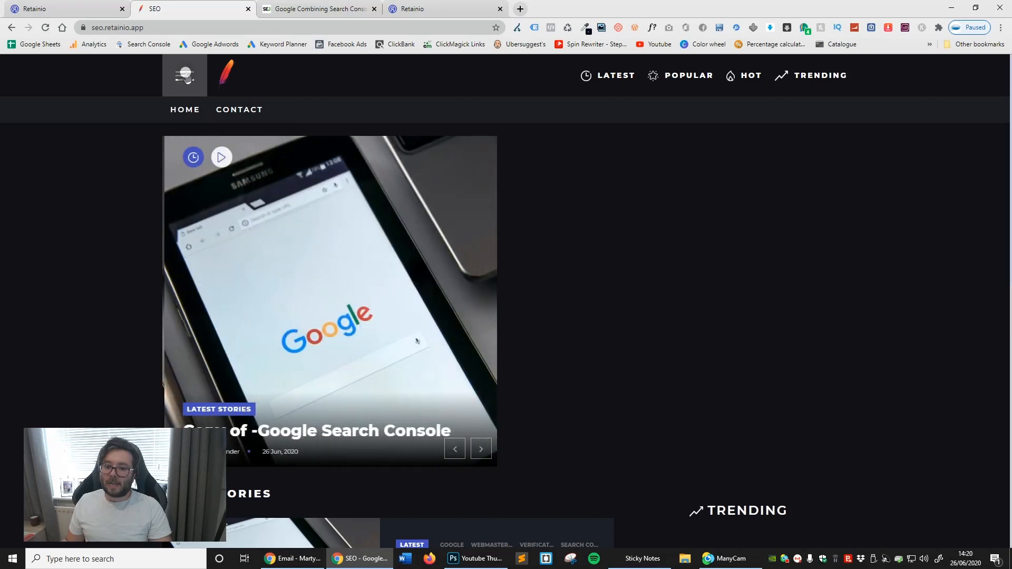
pyautogui.click(185, 76)
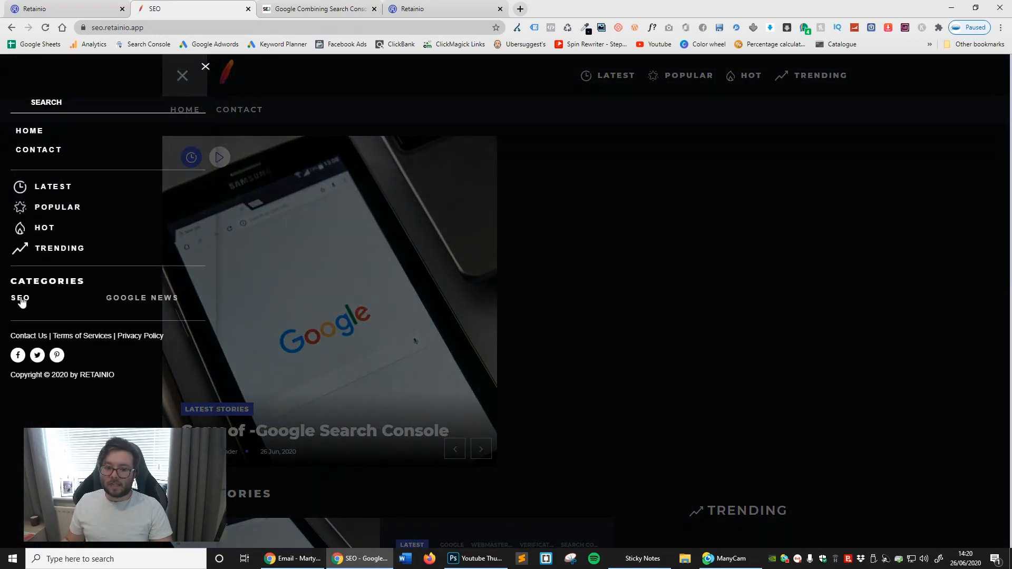
pyautogui.click(758, 185)
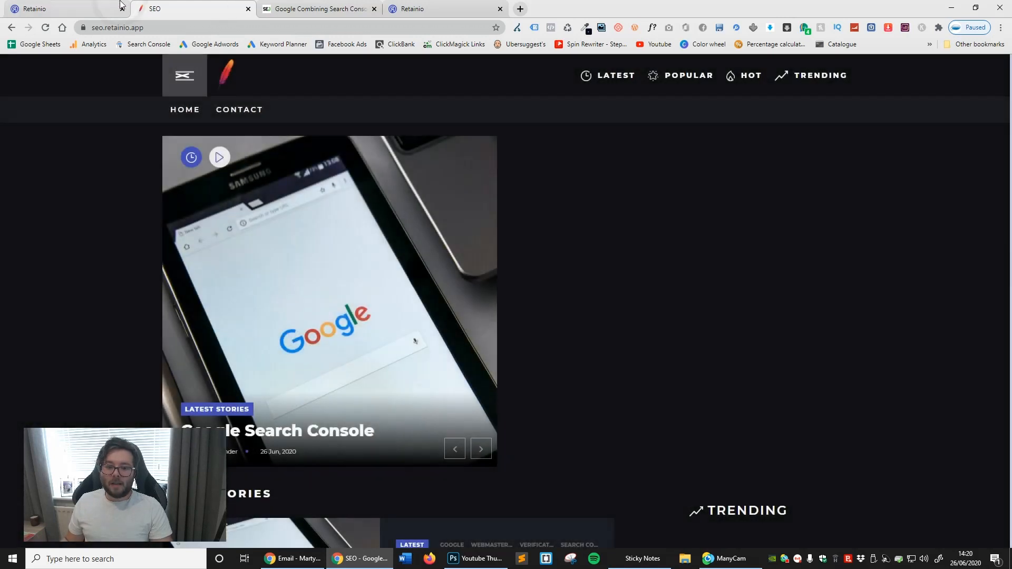
# - Return to the Personalize settings and review the home and contact names under Micro-Buzz Site Menus
pyautogui.click(89, 6)
pyautogui.scroll(2, 544, 232)
pyautogui.click(625, 211)
pyautogui.click(711, 259)
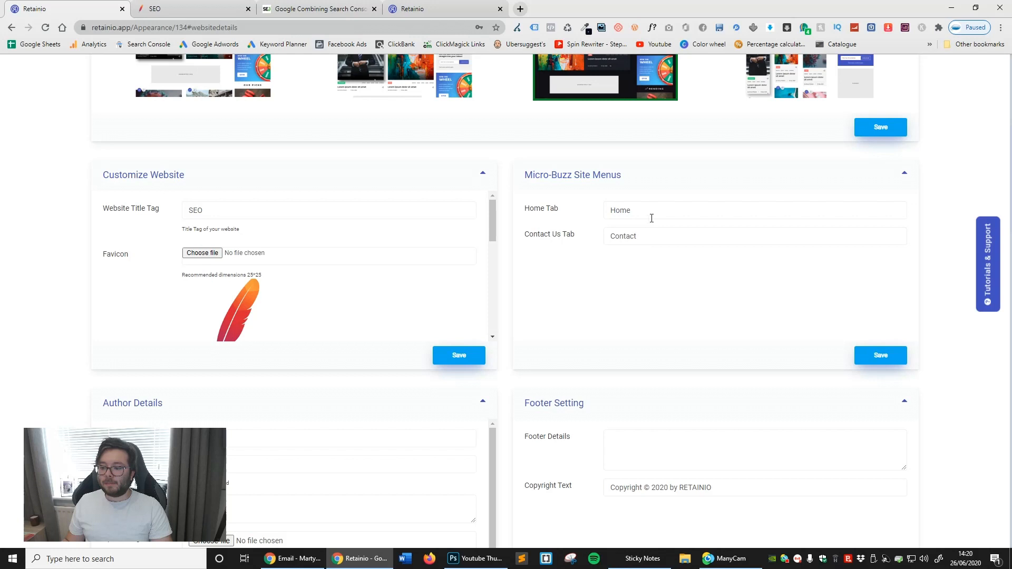
# - Fill in the author's full name and set the author hobbies to "Dog Training, Software reviews" in Author Details
pyautogui.scroll(-3, 677, 225)
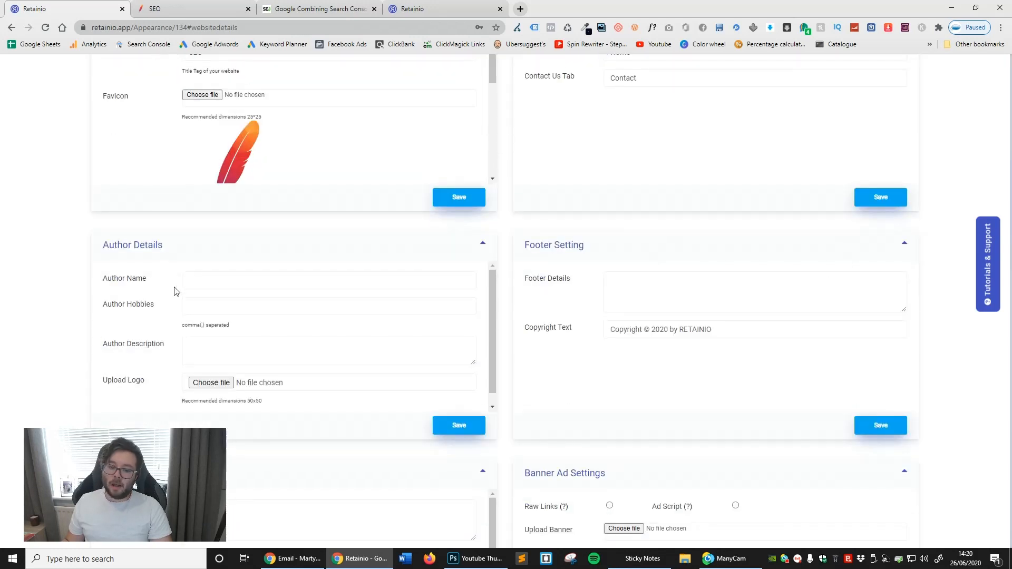
pyautogui.click(247, 285)
pyautogui.click(225, 305)
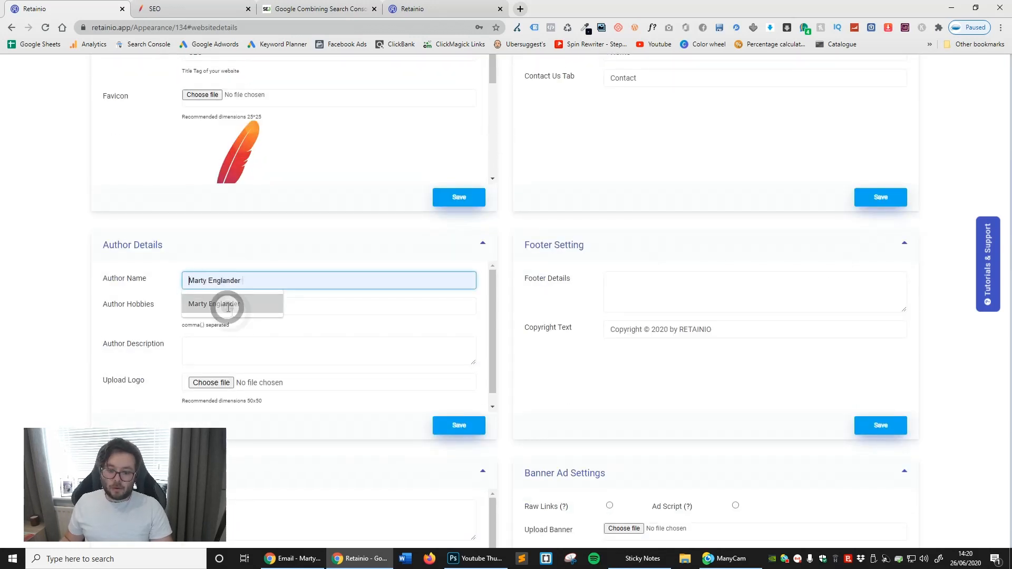
pyautogui.click(232, 309)
pyautogui.click(238, 337)
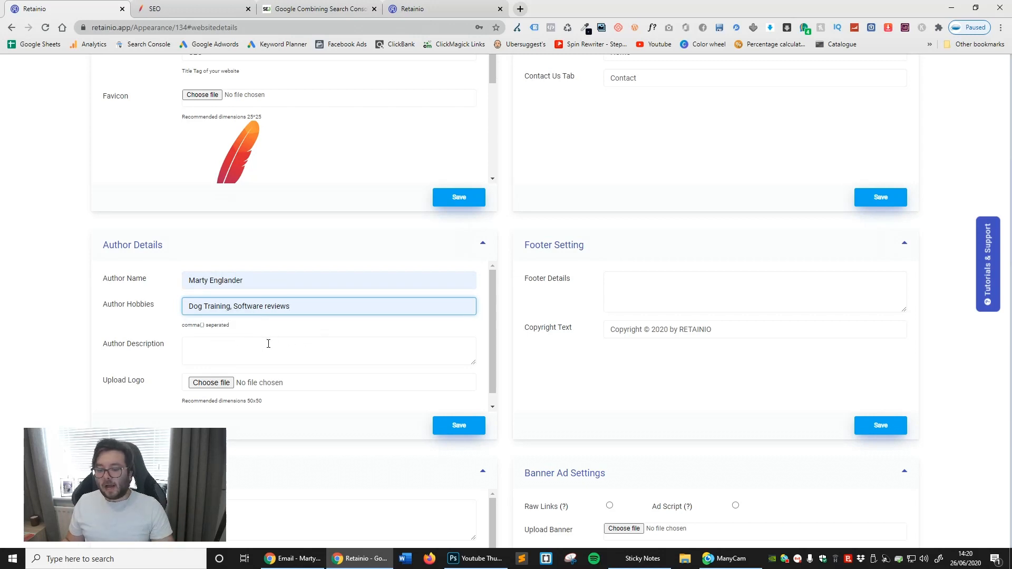
# - Set the author description to "Best blogs about seo and google", upload an author logo, and save the author details
pyautogui.click(269, 343)
pyautogui.write('Best blogs about seo and google')
pyautogui.click(211, 383)
pyautogui.doubleClick(132, 114)
pyautogui.click(458, 425)
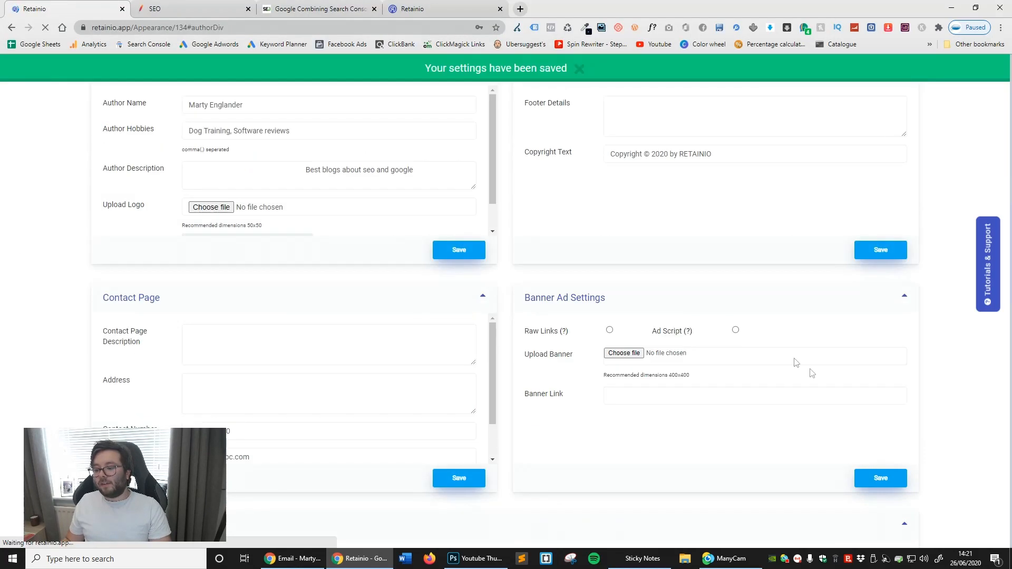
# - Set the footer details to "Created by" plus the author's name and the copyright text to "Copyright © 2020 by SEO", and save
pyautogui.click(702, 256)
pyautogui.write('Created by Marty Englander')
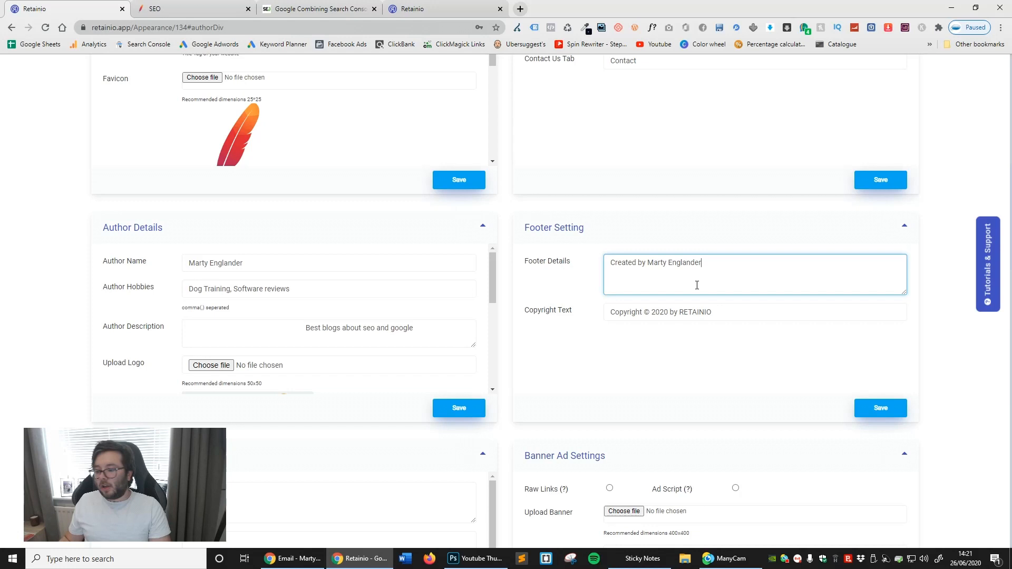
pyautogui.doubleClick(695, 311)
pyautogui.write('SEO')
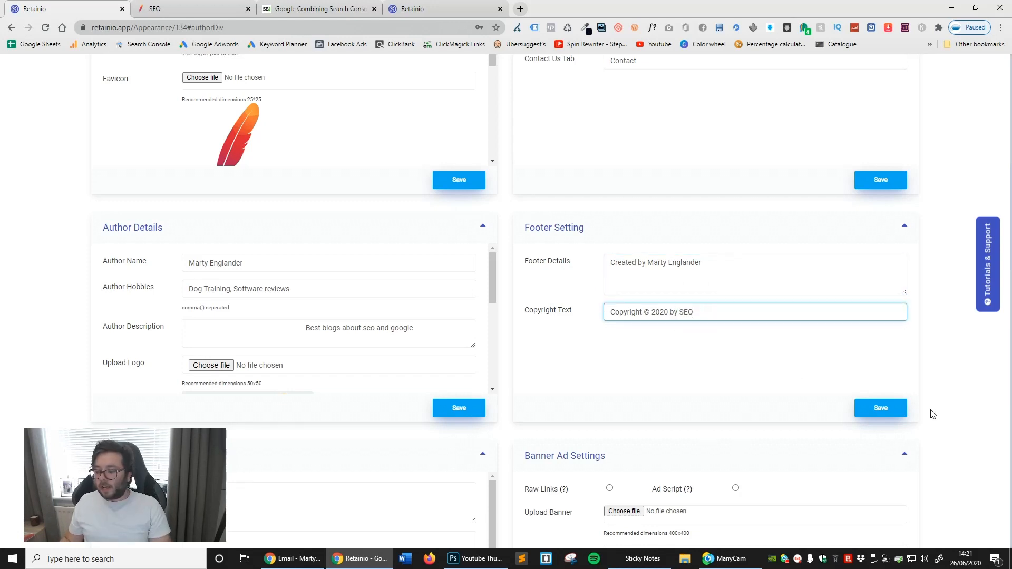
pyautogui.click(898, 410)
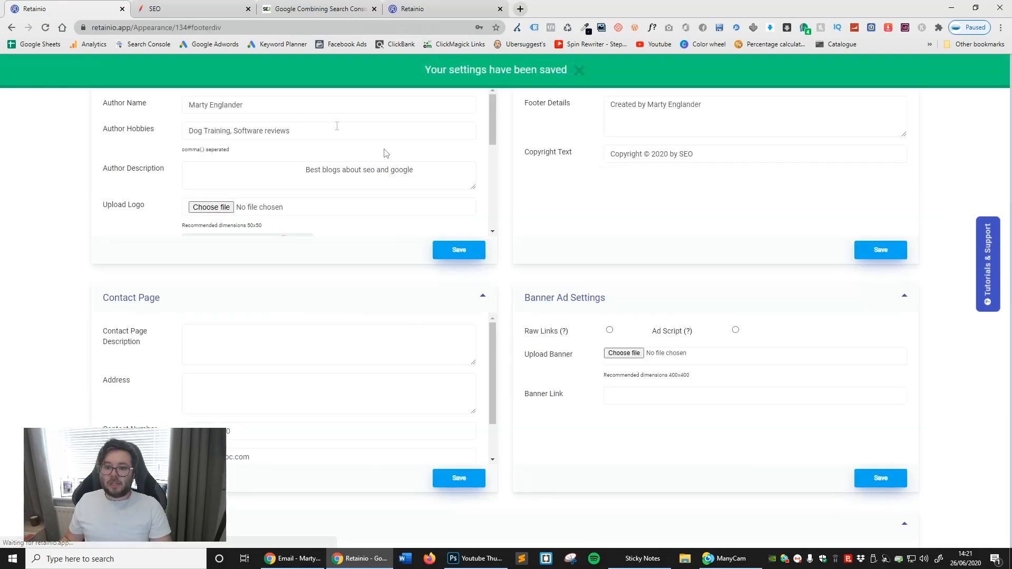
pyautogui.scroll(2, 686, 322)
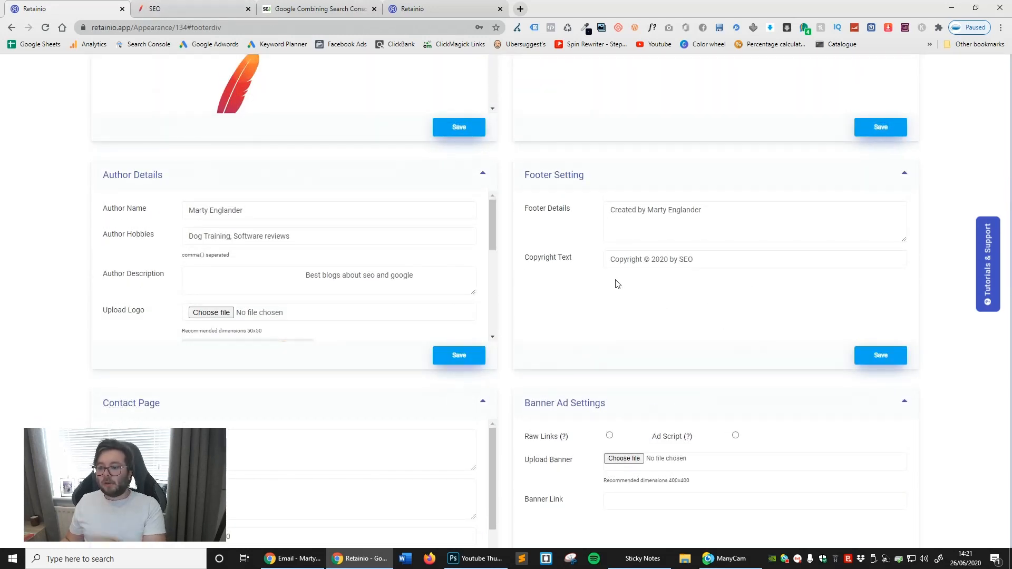
# - Switch to the live SEO site, reload it, and look through the stories on its home page
pyautogui.click(190, 8)
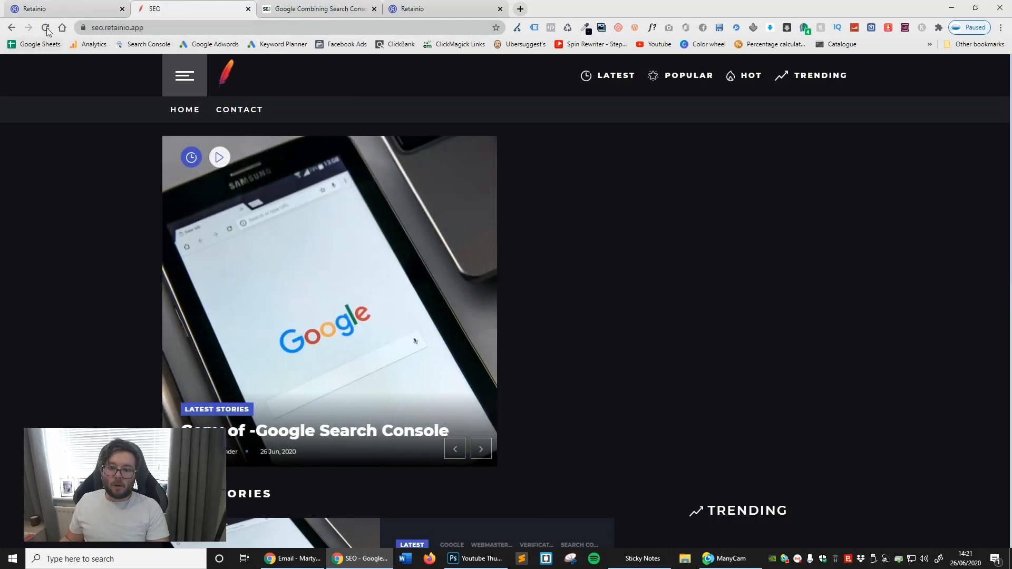
pyautogui.click(46, 28)
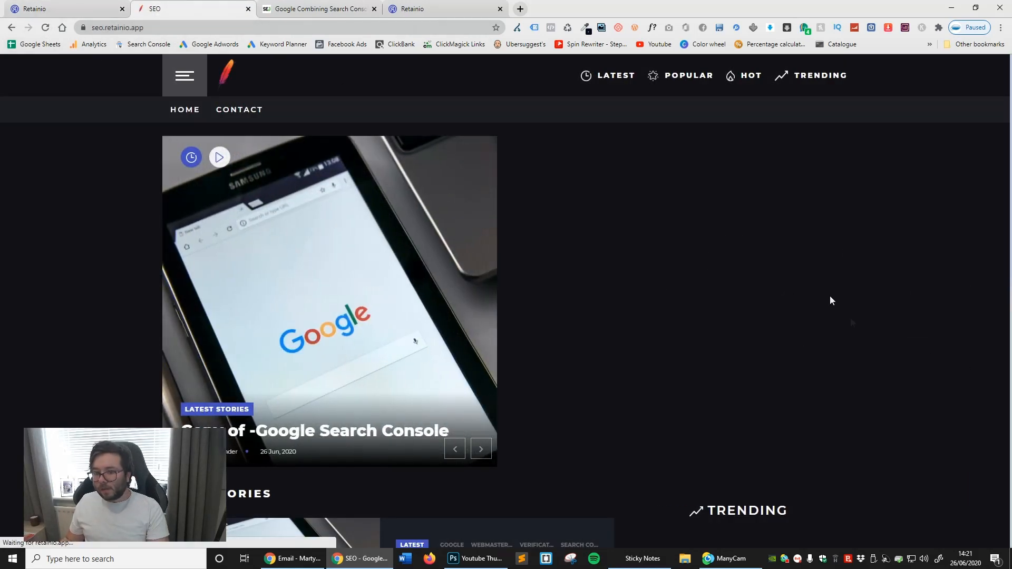
pyautogui.scroll(-10, 812, 264)
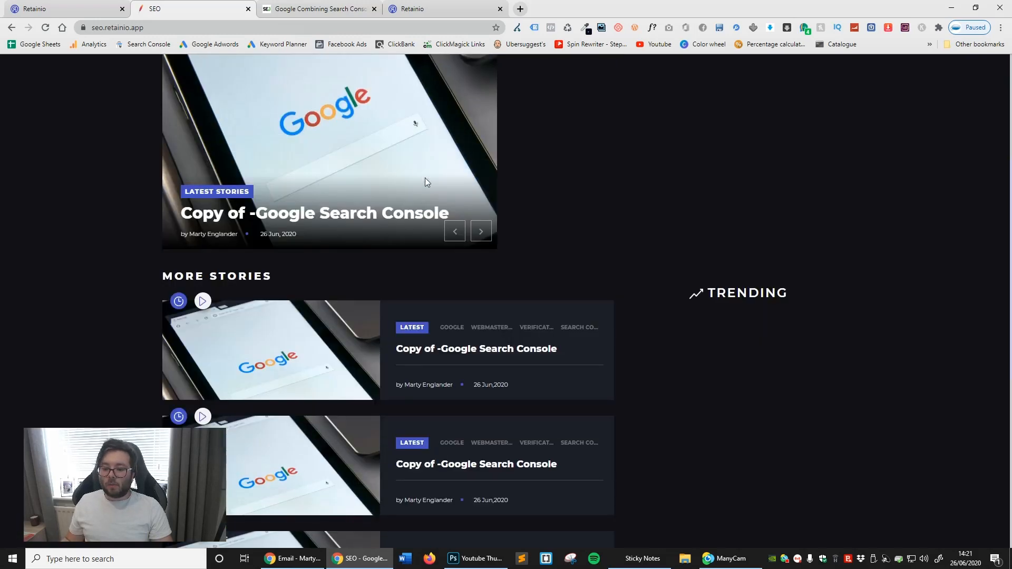
pyautogui.scroll(4, 425, 178)
pyautogui.scroll(-5, 442, 463)
pyautogui.scroll(-3, 451, 356)
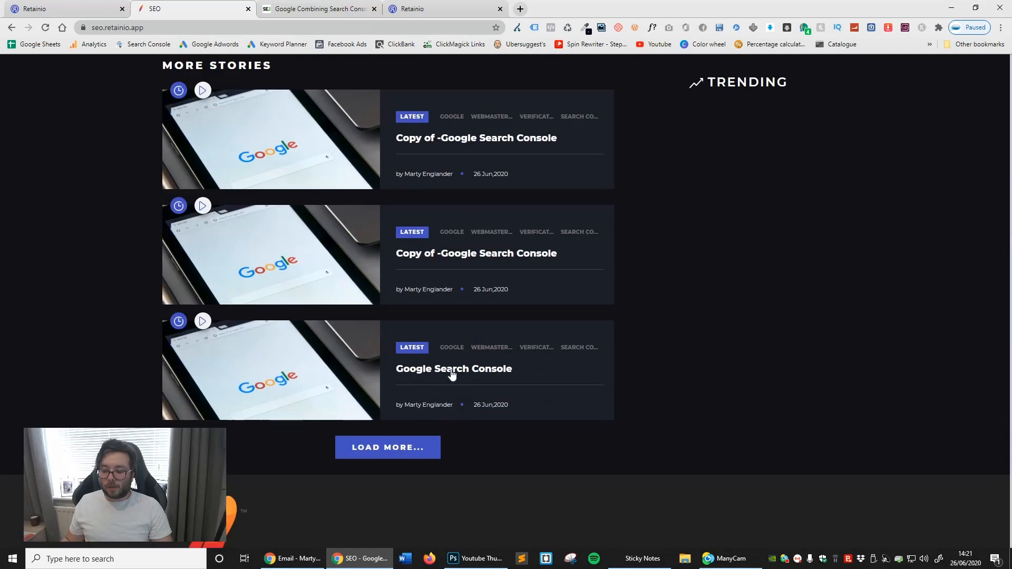
# - Open the original Google Search Console story and check its Featured Author box and social icons
pyautogui.click(452, 367)
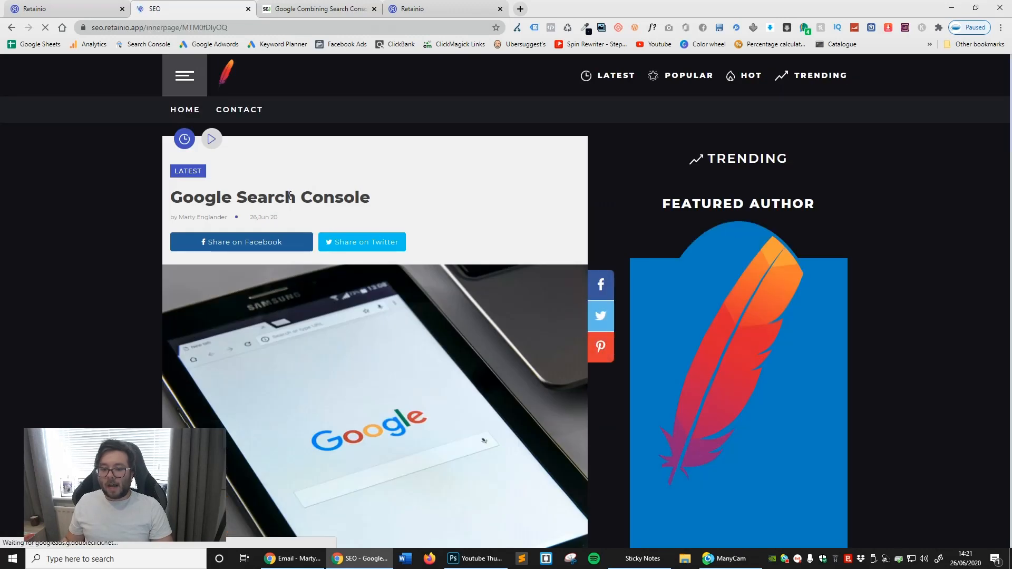
pyautogui.scroll(-3, 871, 287)
pyautogui.scroll(-2, 871, 287)
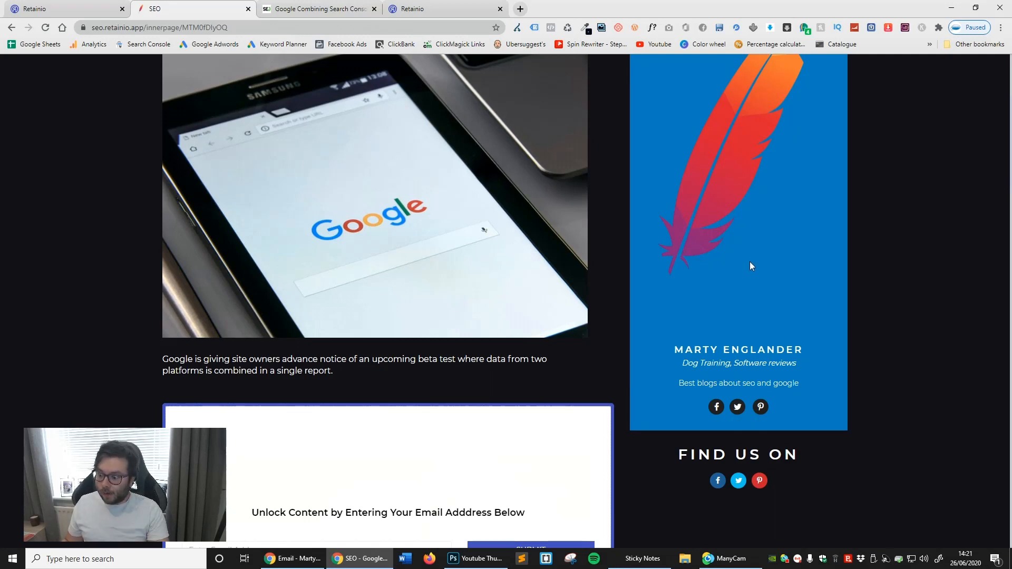
pyautogui.scroll(-2, 823, 355)
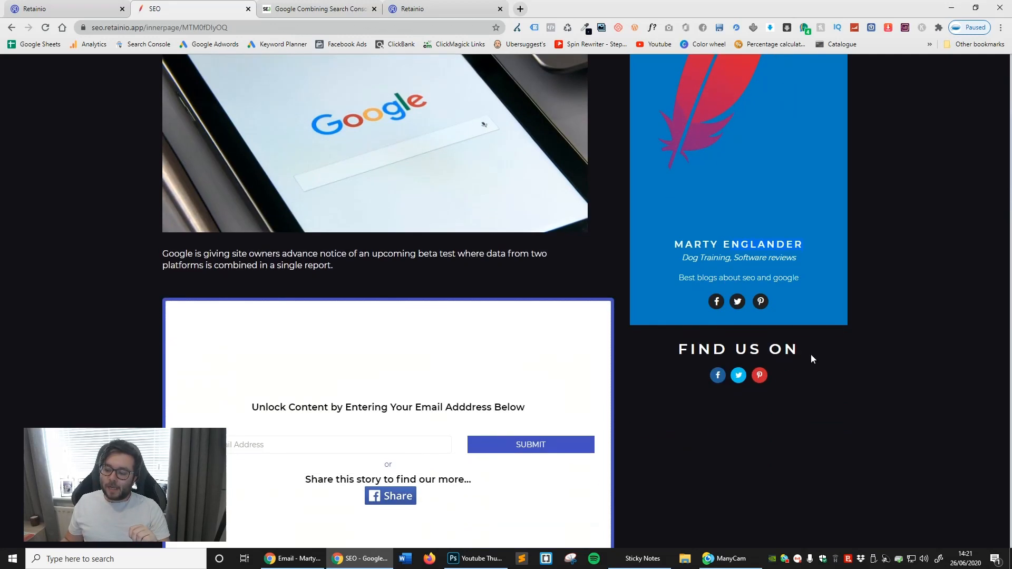
pyautogui.scroll(-3, 916, 409)
pyautogui.scroll(6, 885, 412)
pyautogui.scroll(3, 853, 417)
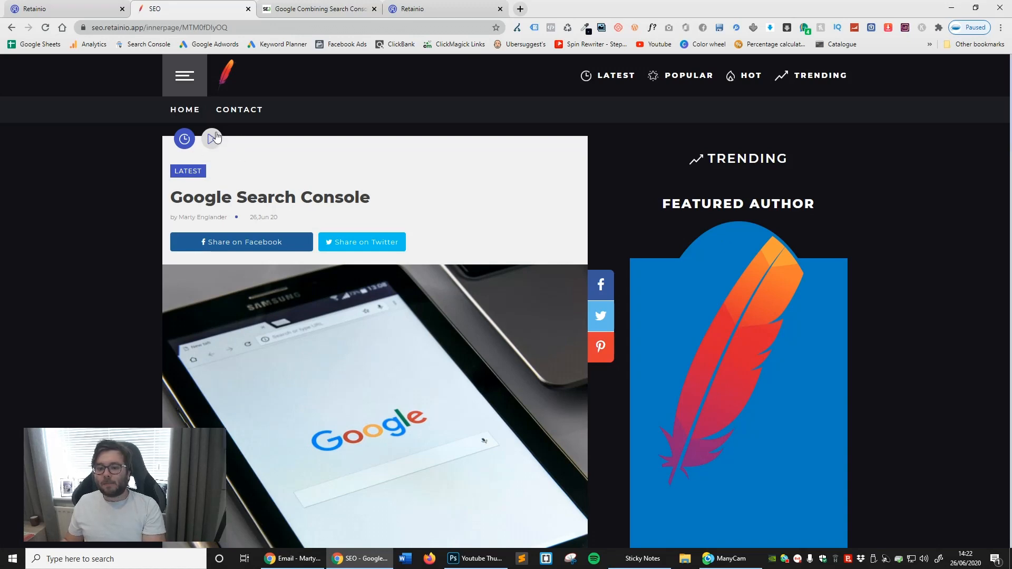
# - Set the contact page description to "DEMO CONTACT INFO HERE" and the address to "MY ADDRESS HERE", fill in the contact number, and save
pyautogui.hotkey('ctrl', '1')
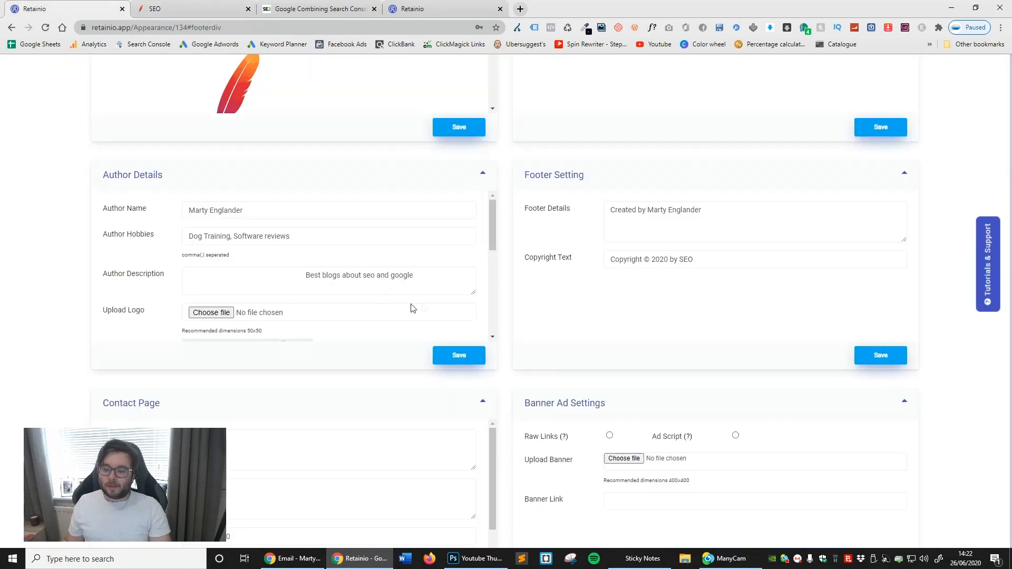
pyautogui.scroll(-2, 464, 323)
pyautogui.scroll(-2, 258, 372)
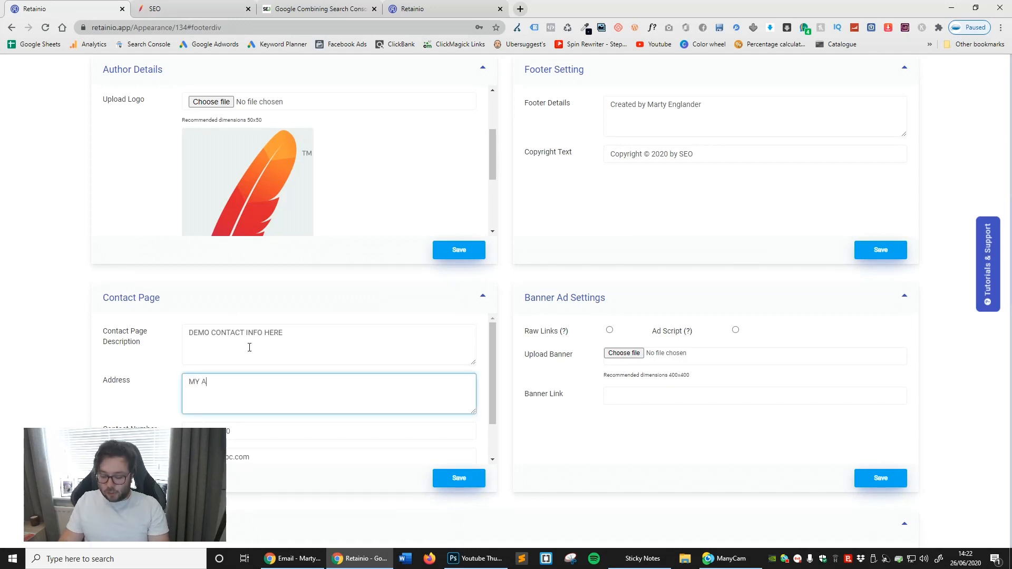
pyautogui.write('SS HERE')
pyautogui.moveTo(252, 430); pyautogui.dragTo(186, 431)
pyautogui.write('123')
pyautogui.write('0')
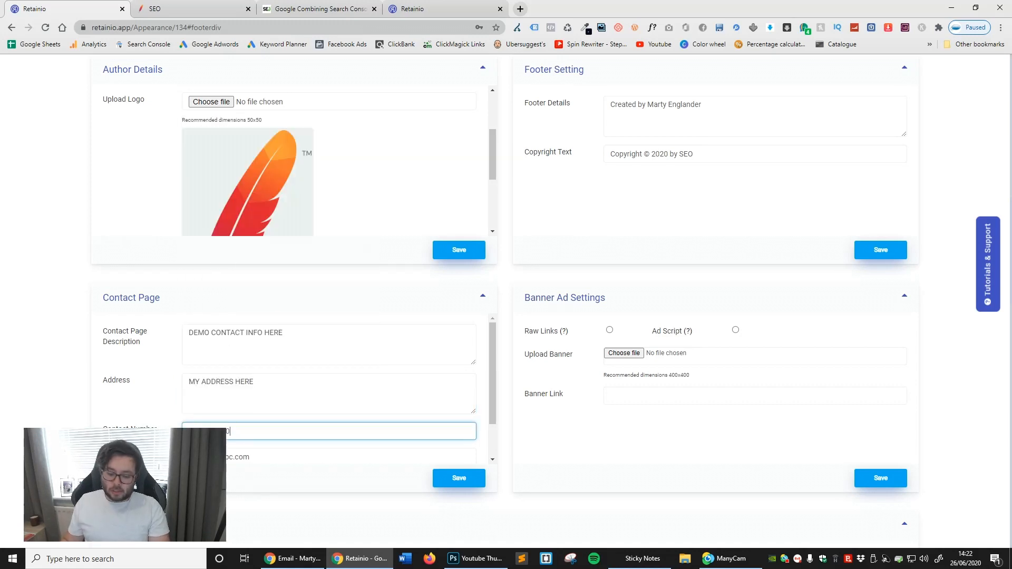
pyautogui.click(245, 459)
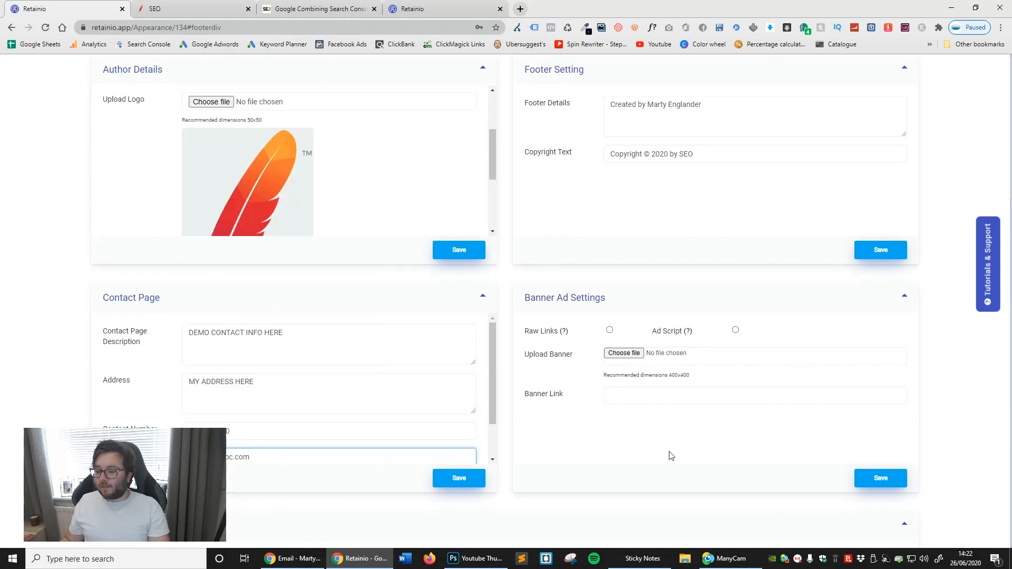
pyautogui.click(464, 478)
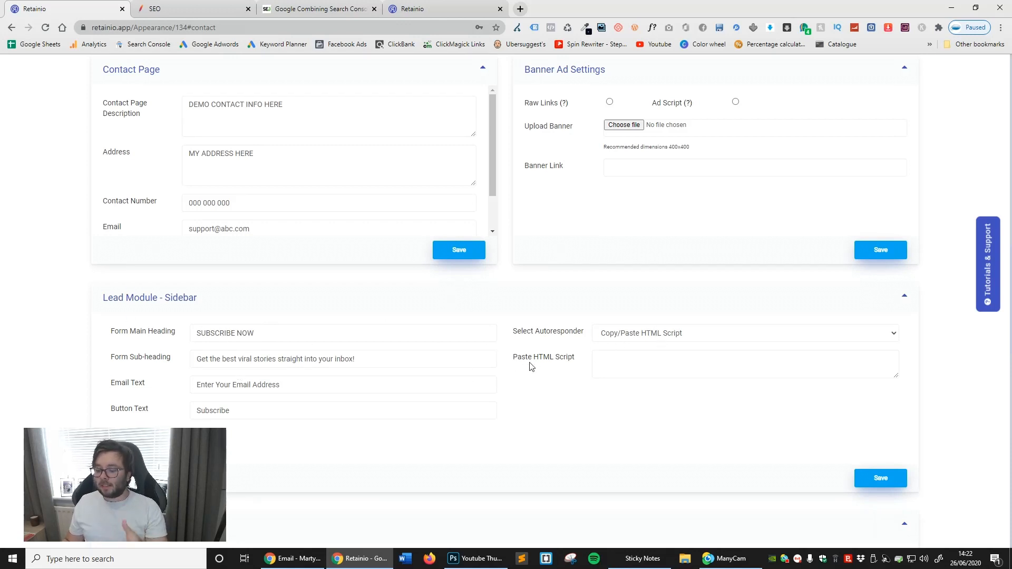
pyautogui.click(678, 336)
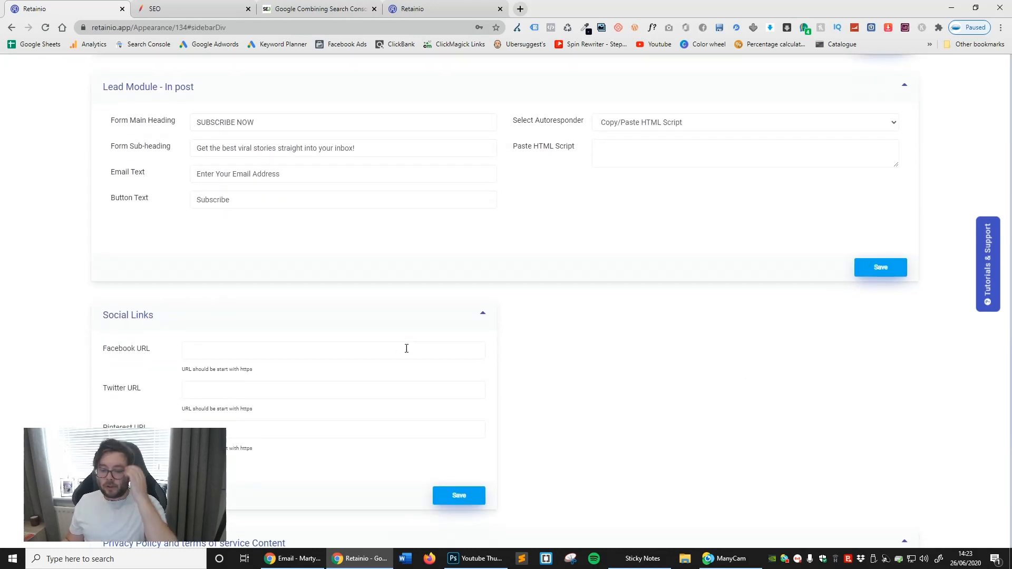
pyautogui.click(441, 344)
pyautogui.write('HTTPS:')
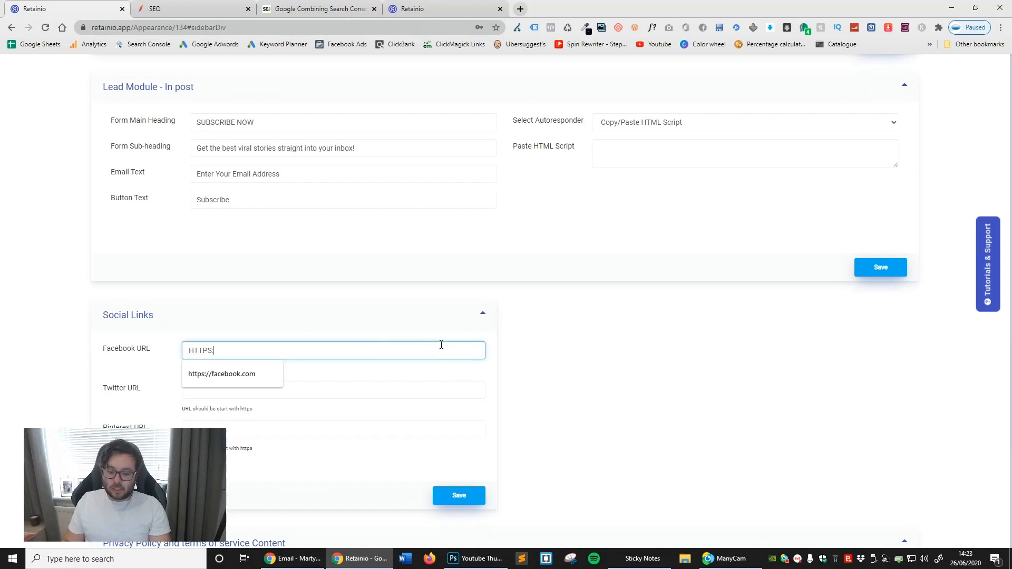
pyautogui.hotkey('ctrl', 'a')
pyautogui.press('Down')
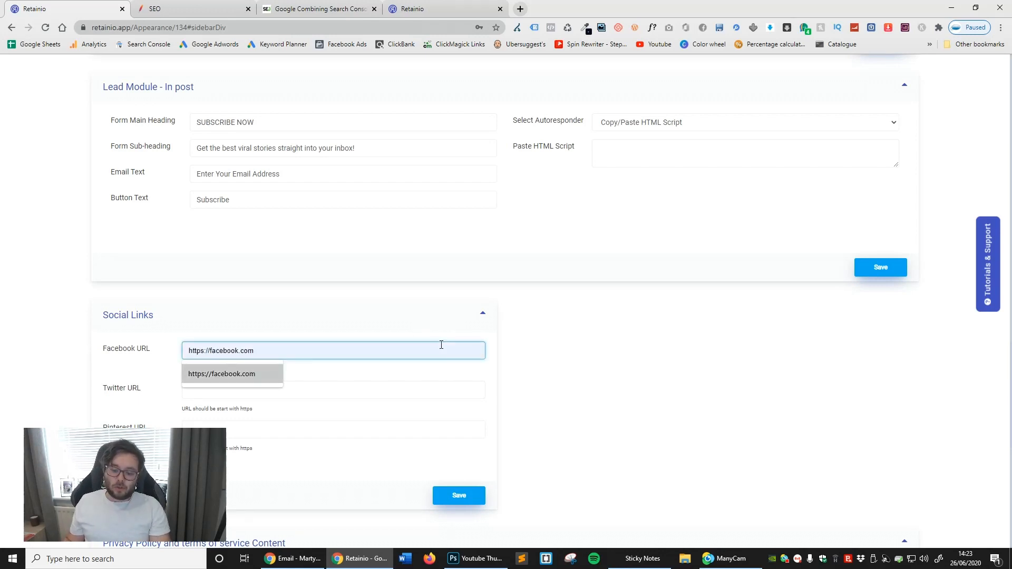
pyautogui.click(246, 377)
pyautogui.hotkey('ctrl', 'a')
pyautogui.click(221, 396)
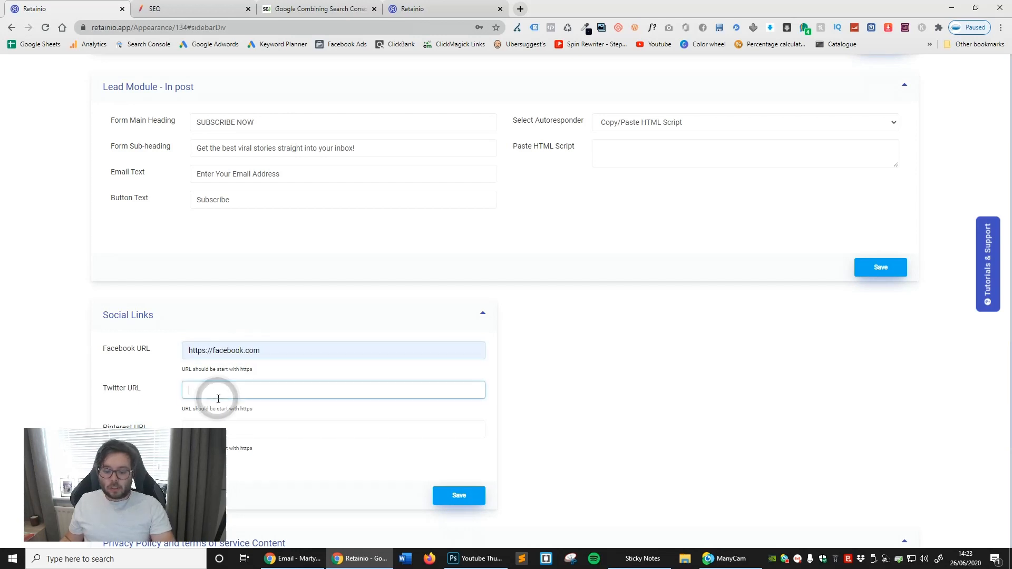
pyautogui.doubleClick(224, 396)
pyautogui.write('TWITTER')
pyautogui.doubleClick(224, 395)
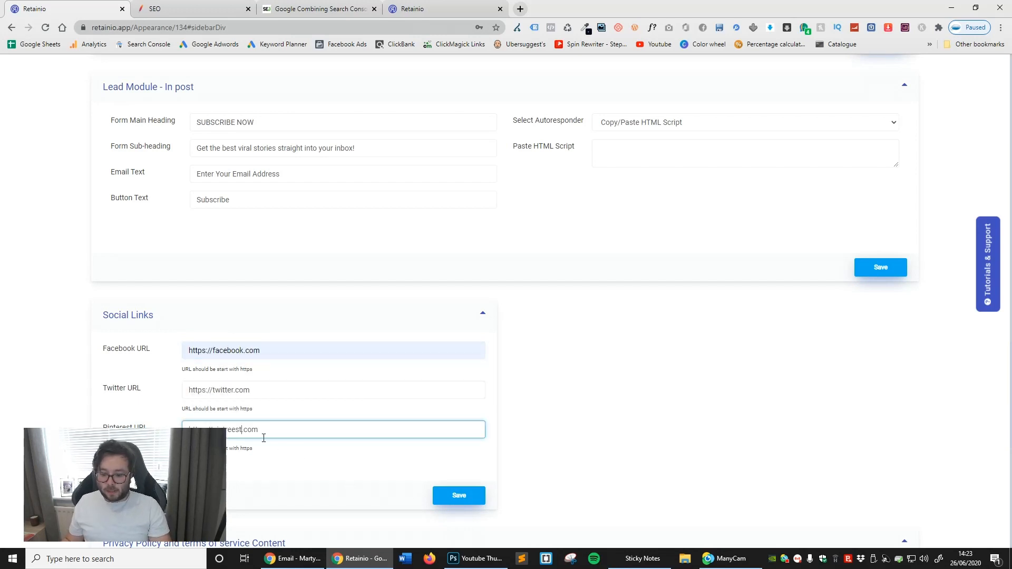
pyautogui.click(476, 495)
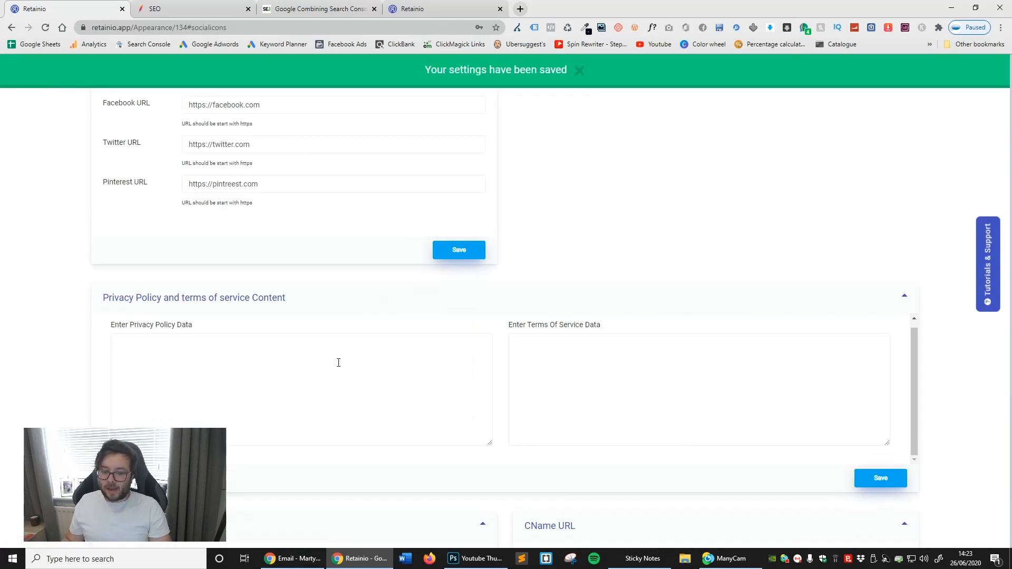
# - Enable Facebook comments and Amazon products under Miscellaneous, save the settings, and highlight part of the note under CName URL
pyautogui.scroll(-2, 440, 384)
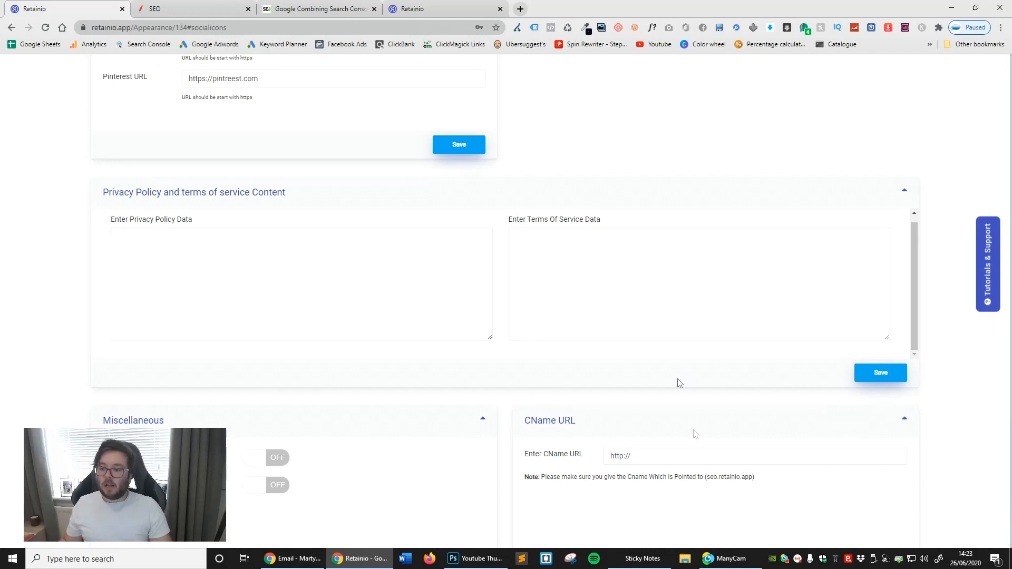
pyautogui.scroll(-2, 410, 310)
pyautogui.click(262, 354)
pyautogui.click(265, 355)
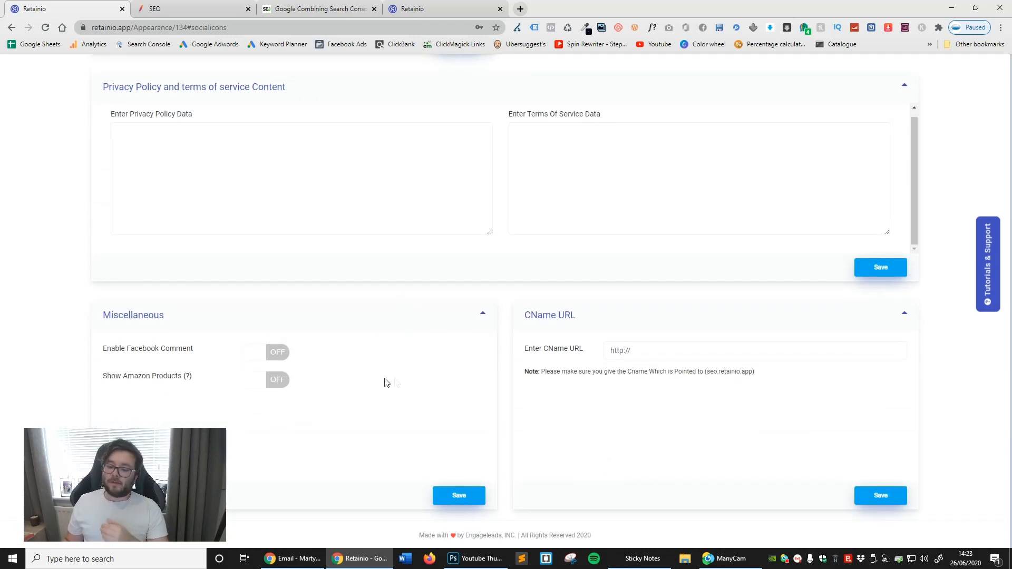
pyautogui.click(262, 351)
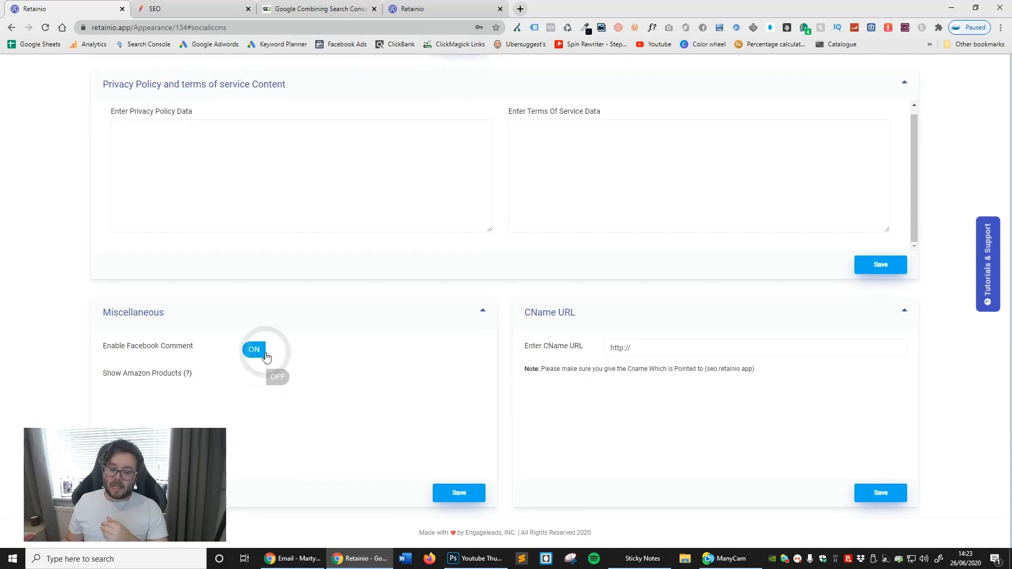
pyautogui.click(271, 377)
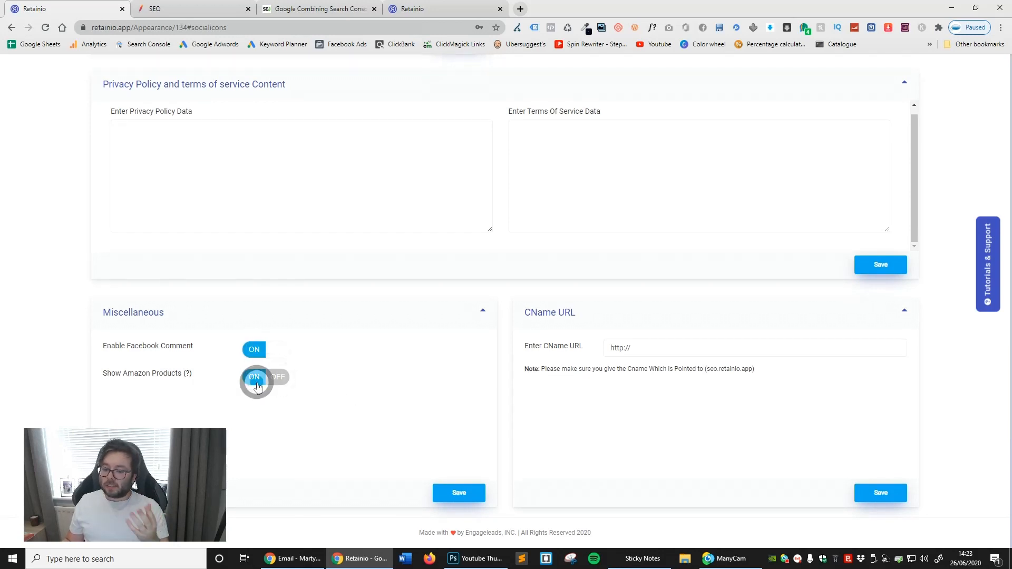
pyautogui.click(456, 503)
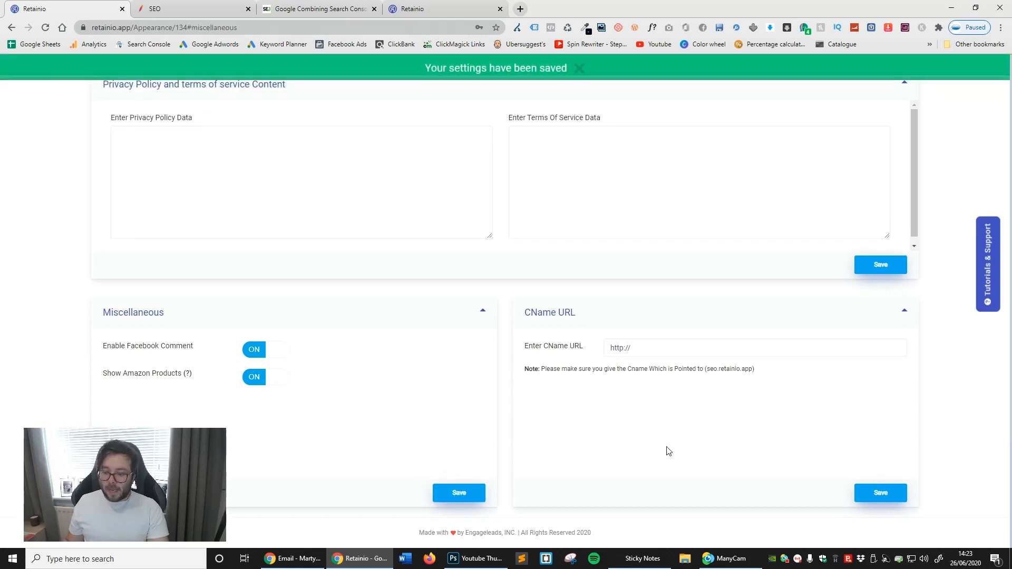
pyautogui.moveTo(742, 369); pyautogui.dragTo(751, 369)
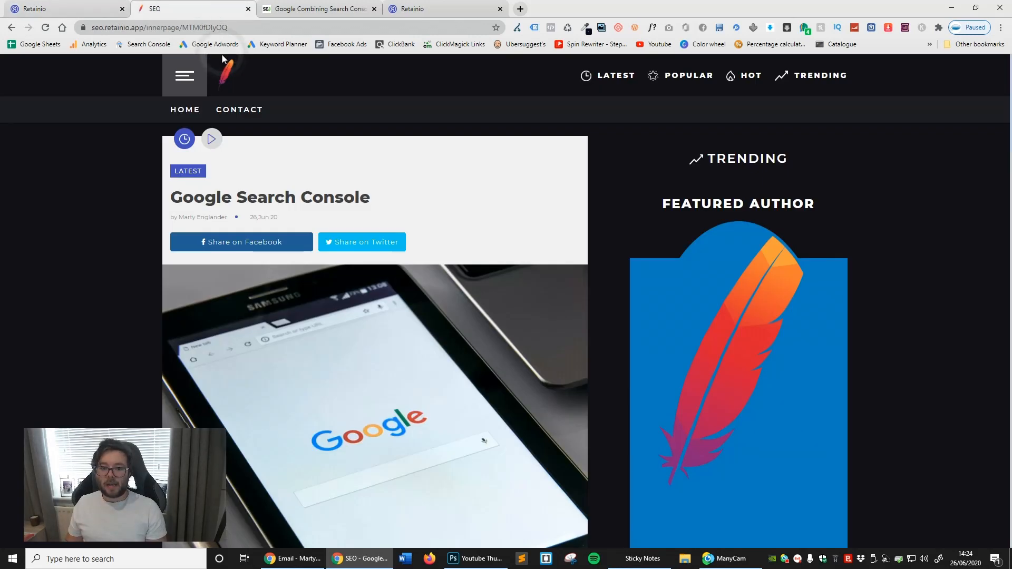
# - Reload the live Google Search Console story, check the sidebar subscribe form, and test the author's Facebook link in a separate tab
pyautogui.click(45, 28)
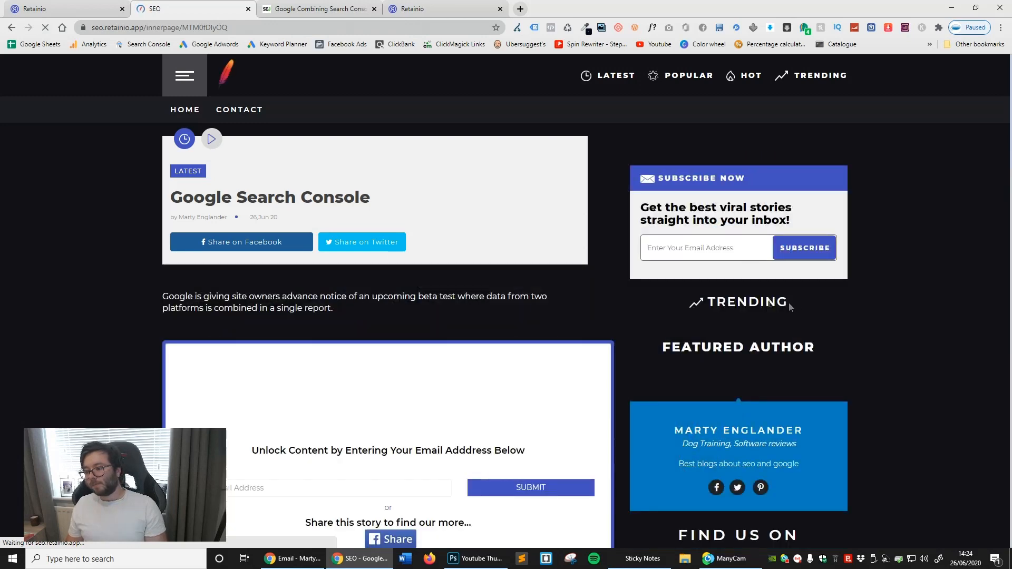
pyautogui.moveTo(665, 181); pyautogui.dragTo(751, 181)
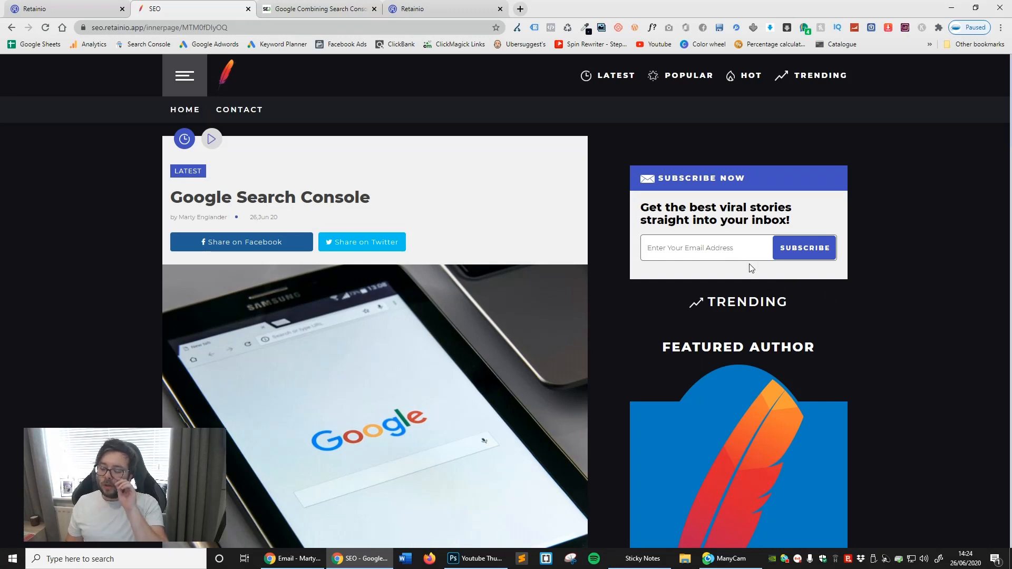
pyautogui.scroll(-8, 751, 267)
pyautogui.scroll(-5, 783, 245)
pyautogui.scroll(6, 808, 269)
pyautogui.scroll(-1, 776, 270)
pyautogui.rightClick(720, 342)
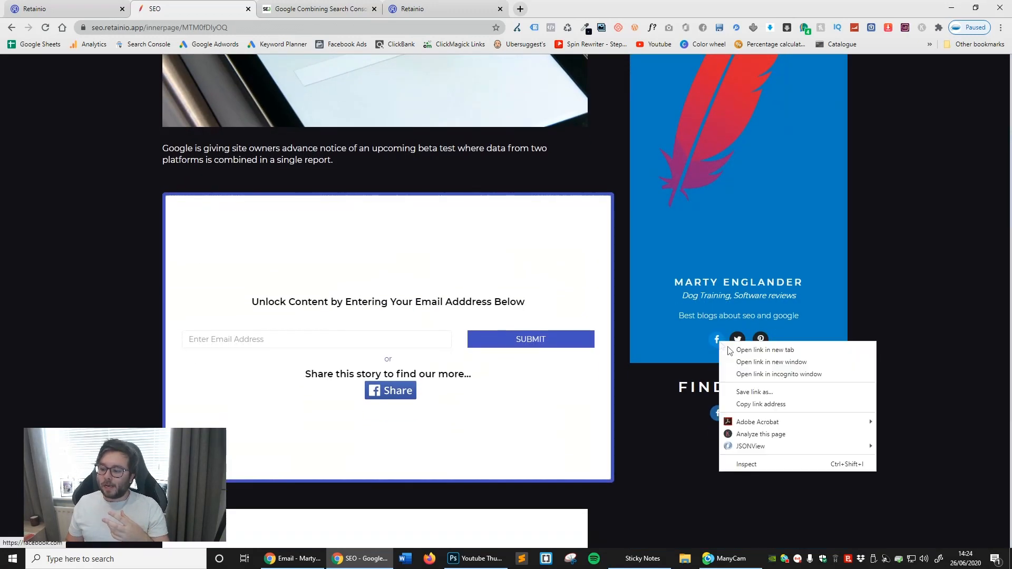
pyautogui.click(754, 350)
pyautogui.click(331, 9)
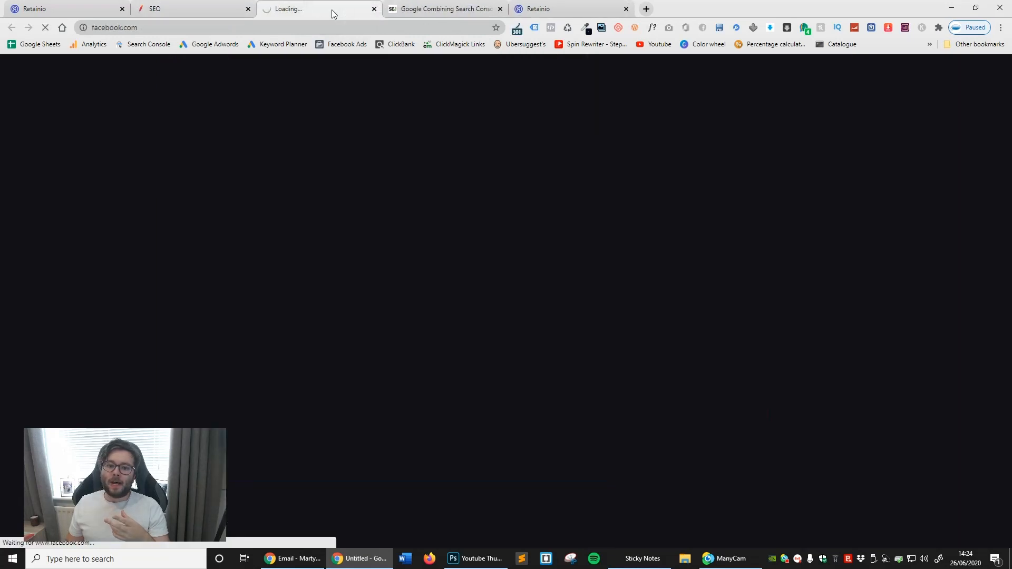
pyautogui.click(374, 9)
# - Examine the rest of the story page: poll, chat, spin wheel, Facebook comments and the footer category links
pyautogui.scroll(-4, 723, 267)
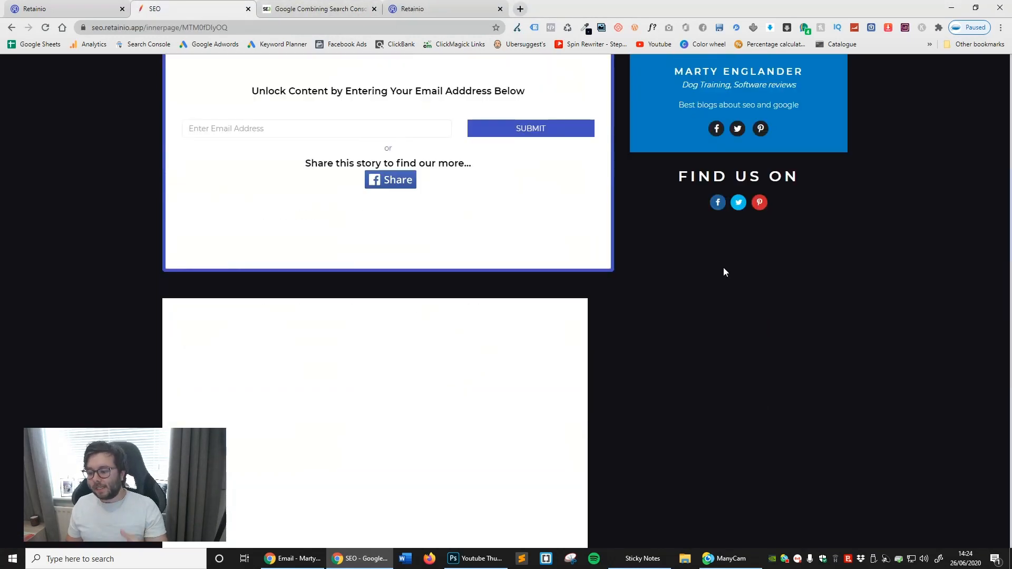
pyautogui.scroll(-8, 723, 269)
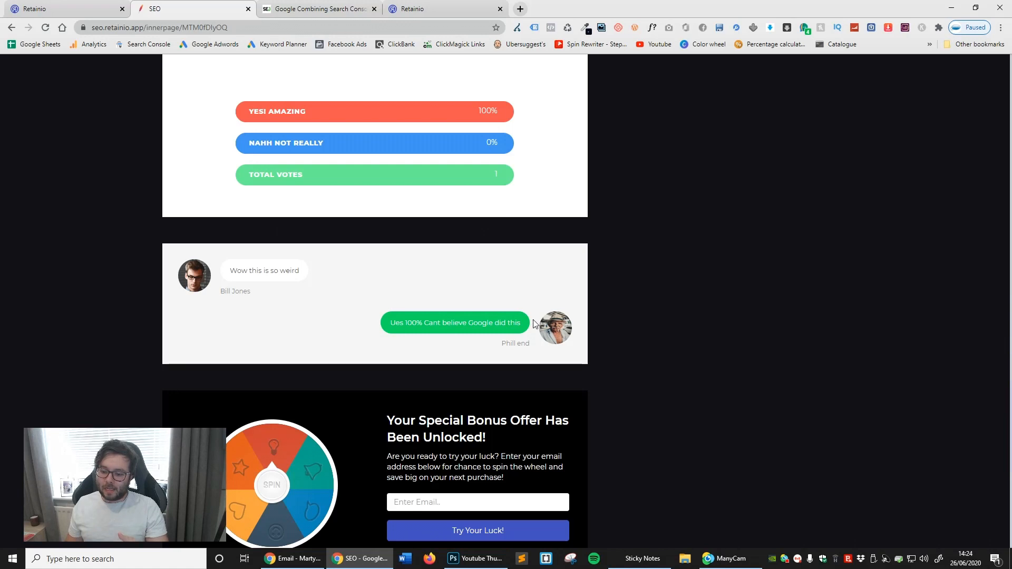
pyautogui.scroll(-8, 534, 323)
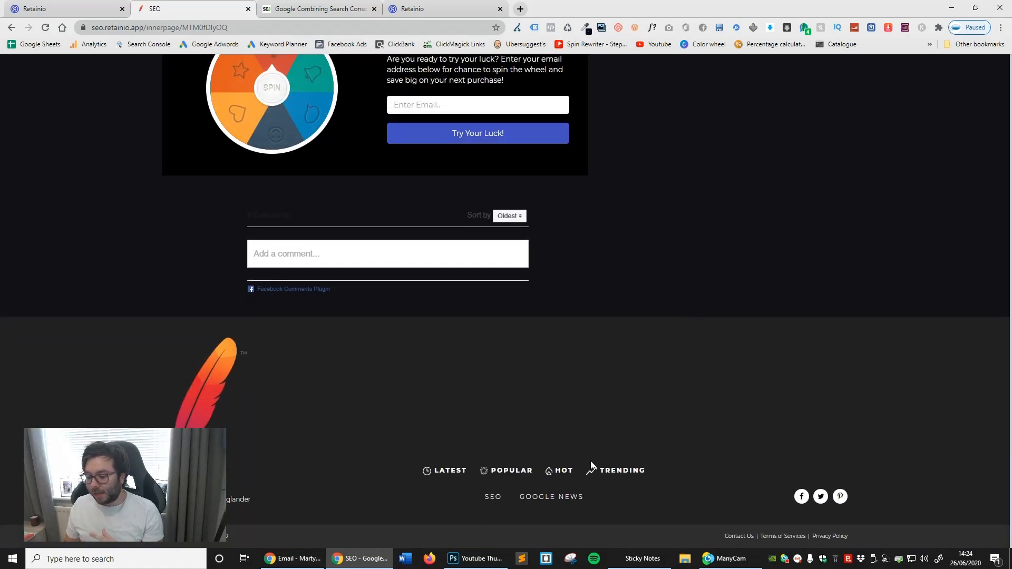
pyautogui.moveTo(567, 510); pyautogui.dragTo(469, 502)
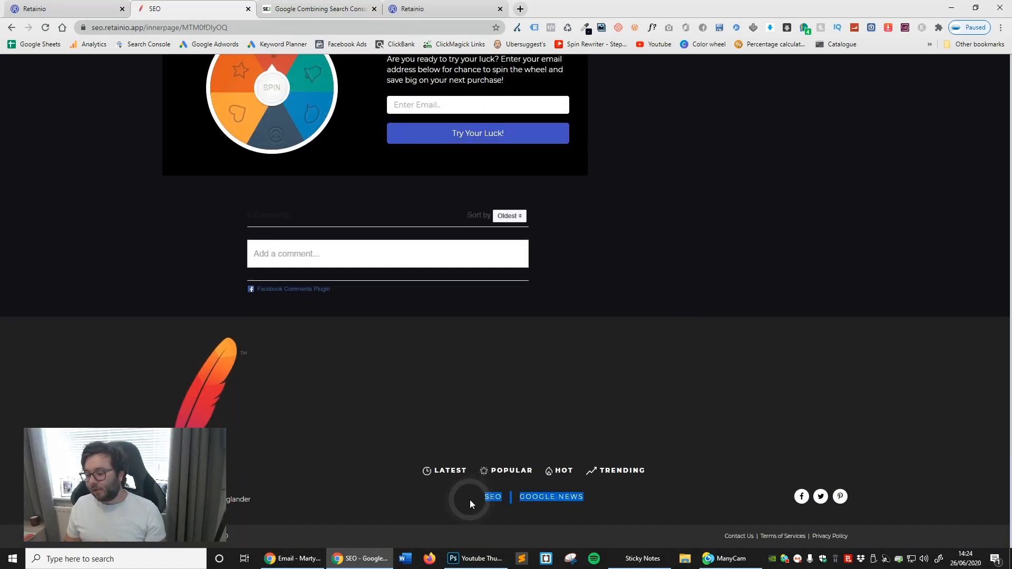
pyautogui.click(868, 438)
pyautogui.scroll(20, 656, 354)
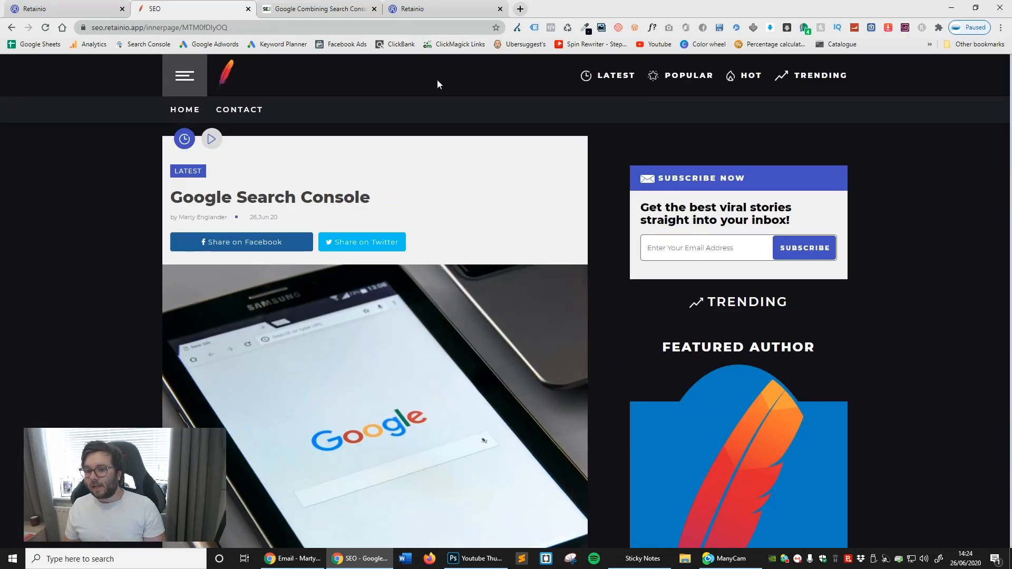
# - Open the live site's Contact page and check the map and contact details
pyautogui.click(226, 110)
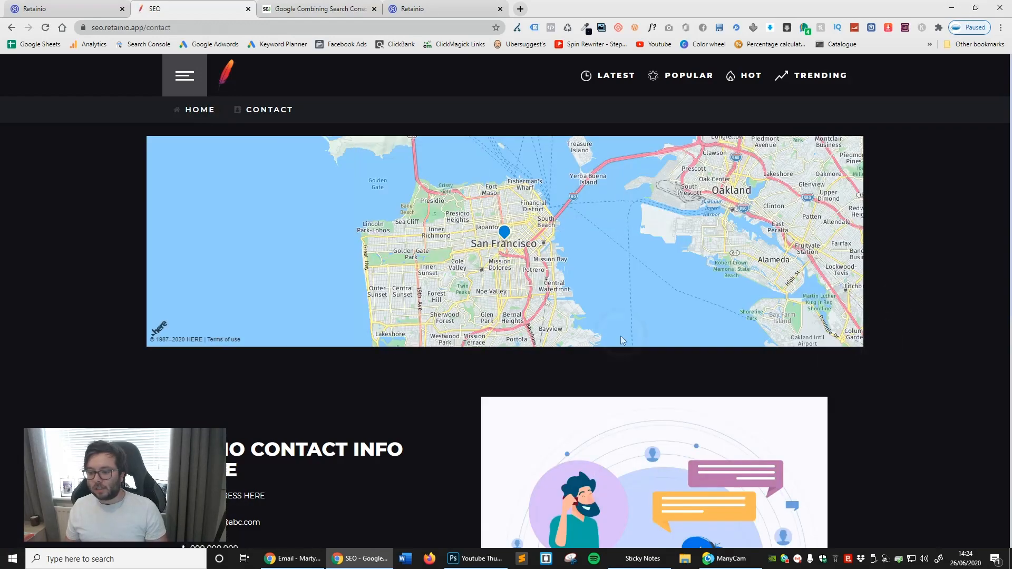
pyautogui.scroll(-2, 621, 336)
pyautogui.scroll(-3, 397, 390)
pyautogui.scroll(-3, 419, 416)
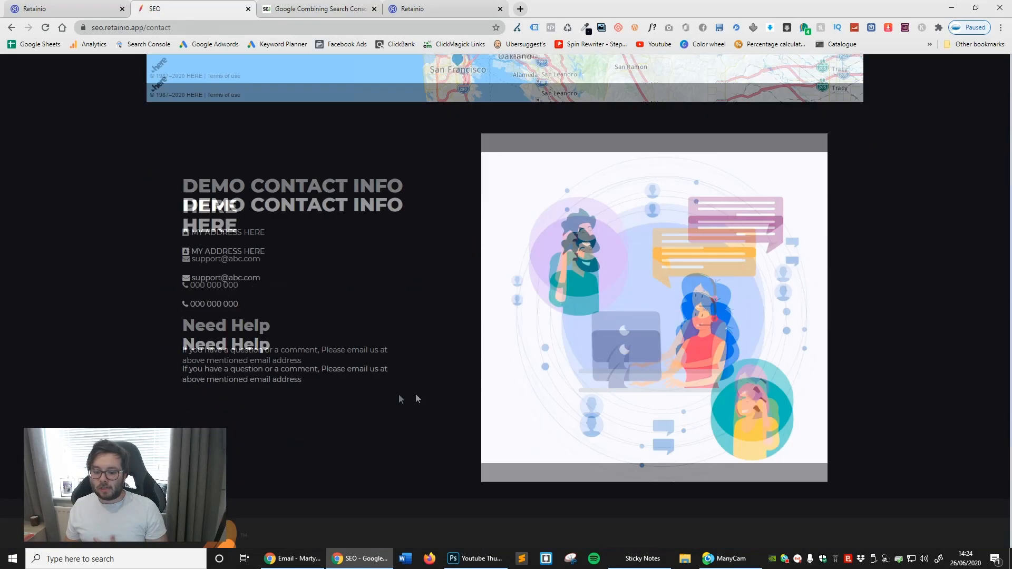
# - Highlight the support email and phone number on the Contact page, and review the Need Help section and the map
pyautogui.tripleClick(249, 259)
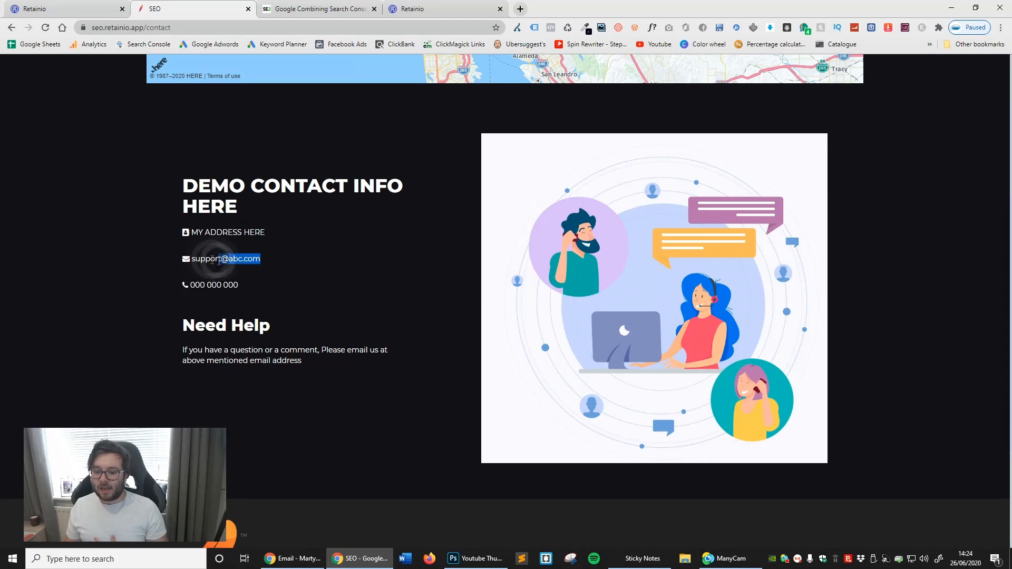
pyautogui.tripleClick(243, 284)
pyautogui.click(326, 361)
pyautogui.scroll(-4, 325, 323)
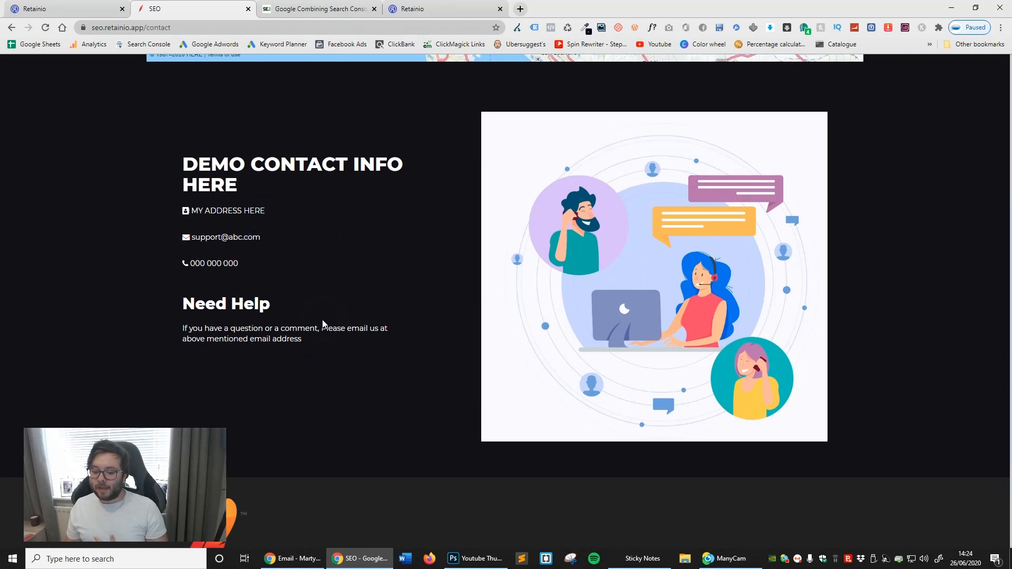
pyautogui.scroll(3, 613, 255)
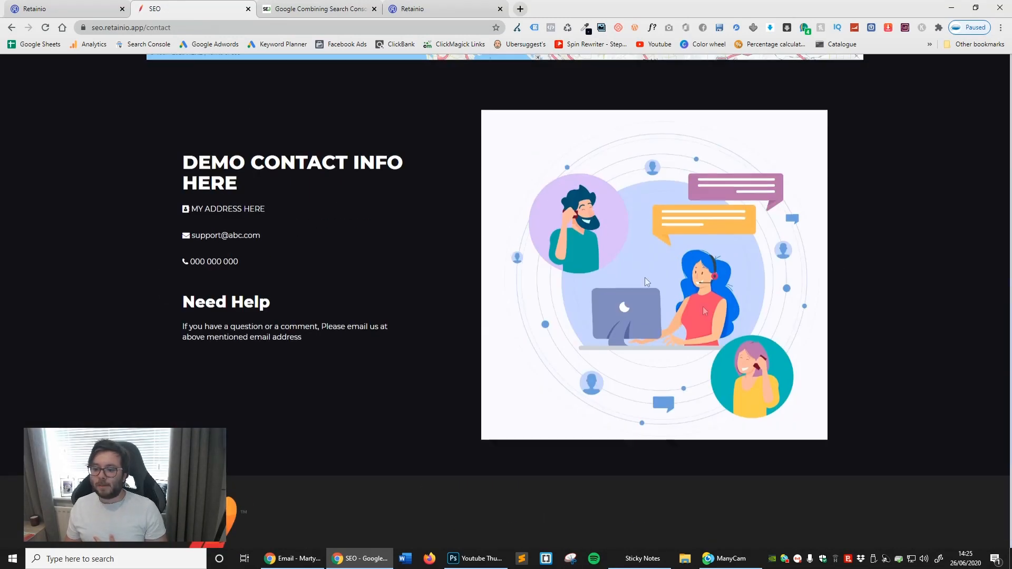
pyautogui.scroll(4, 703, 306)
pyautogui.scroll(2, 760, 410)
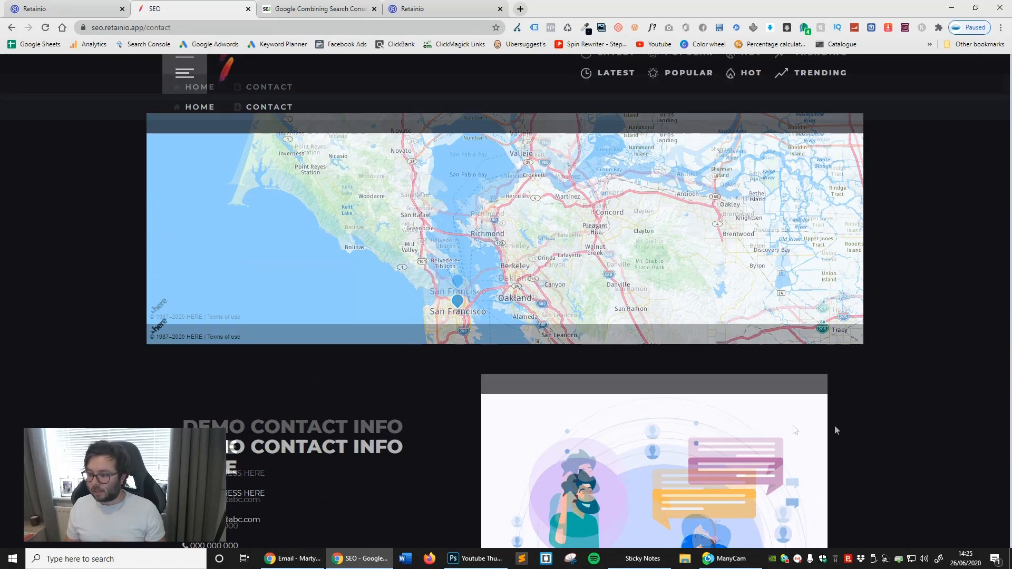
# - Return to the Retainio dashboard, open the analytics for the seo site, and display the Google Search Console story's statistics
pyautogui.click(68, 9)
pyautogui.moveTo(656, 85)
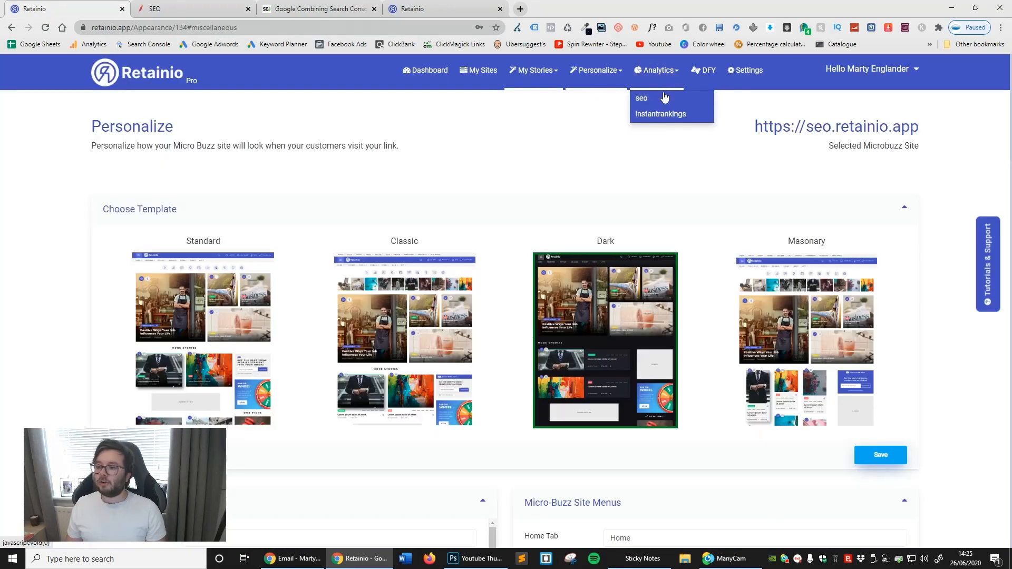
pyautogui.click(653, 100)
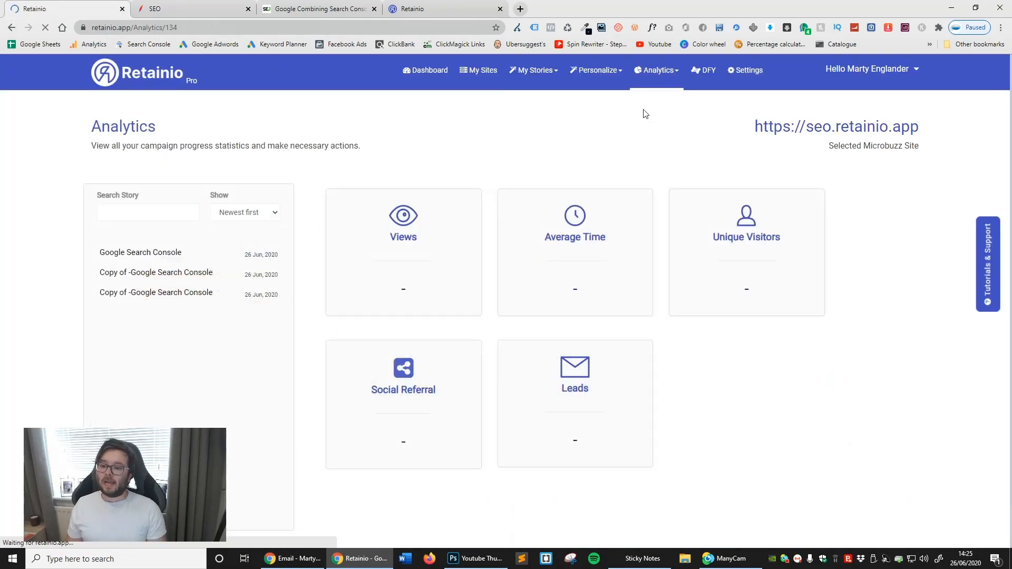
pyautogui.click(770, 385)
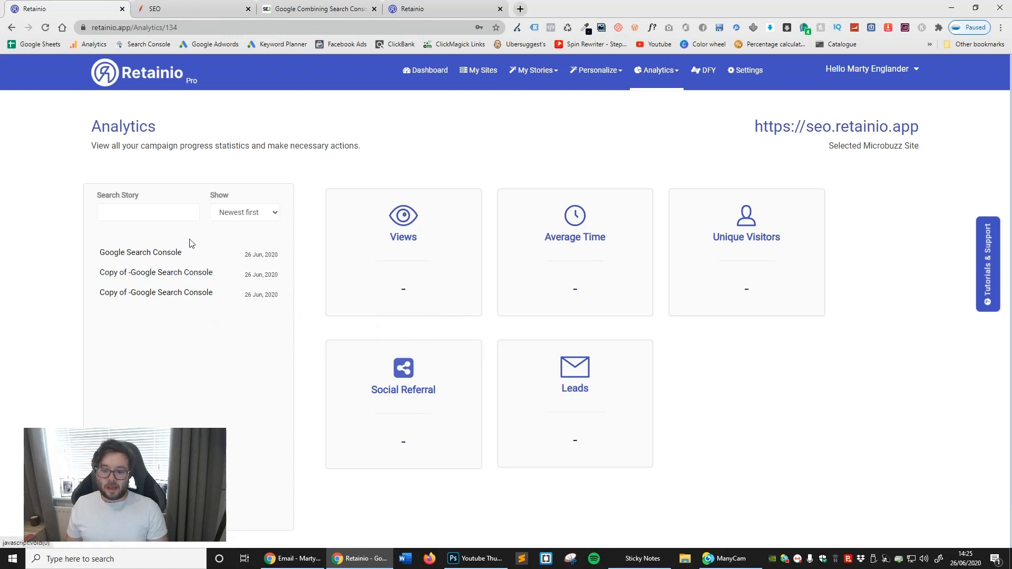
pyautogui.click(153, 255)
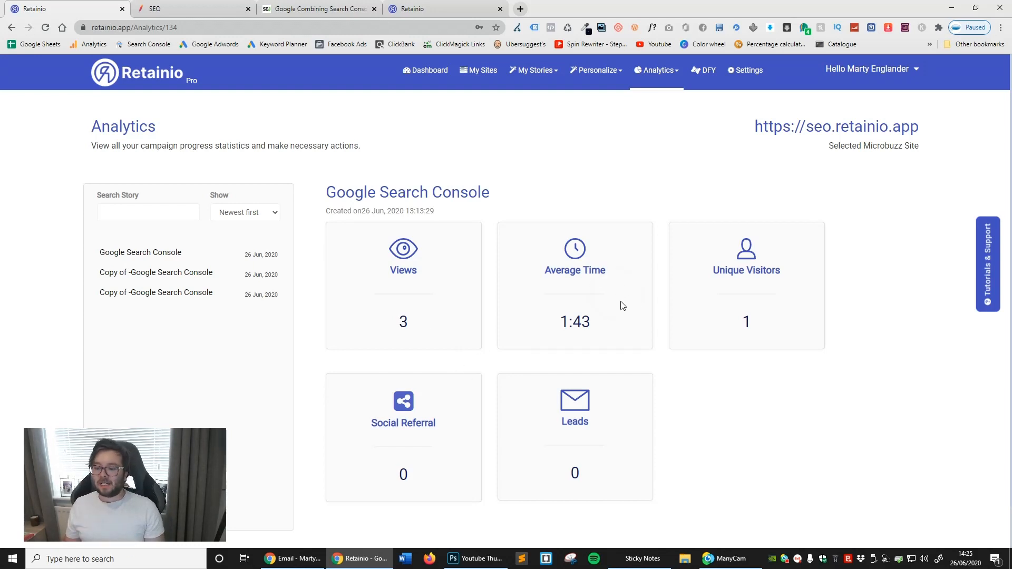
# - Examine the Google Search Console story's analytics, highlighting its title and checking unique visitors, leads and social referrals
pyautogui.tripleClick(422, 188)
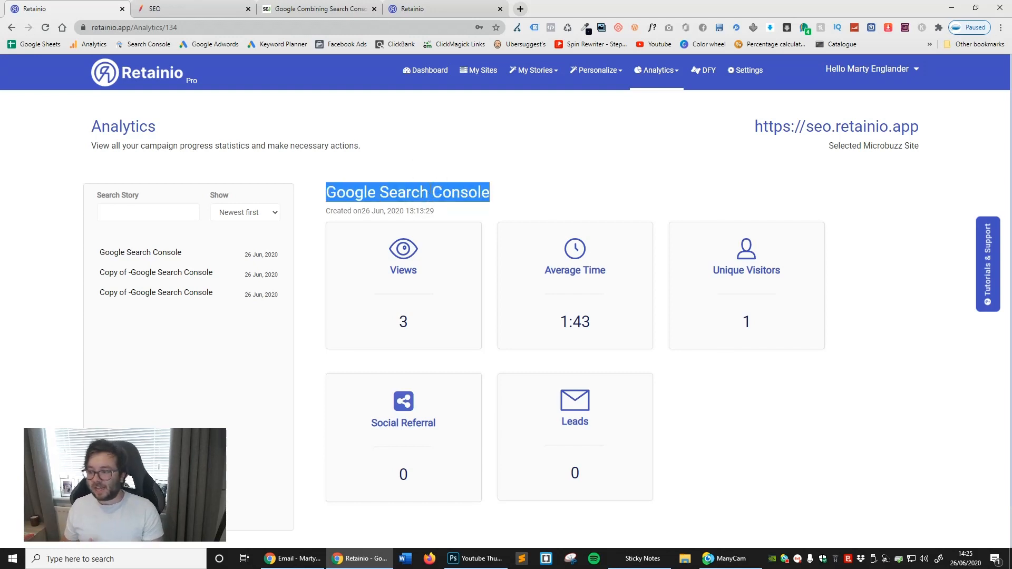
pyautogui.doubleClick(740, 325)
pyautogui.click(757, 429)
pyautogui.click(613, 454)
pyautogui.doubleClick(539, 471)
pyautogui.click(444, 476)
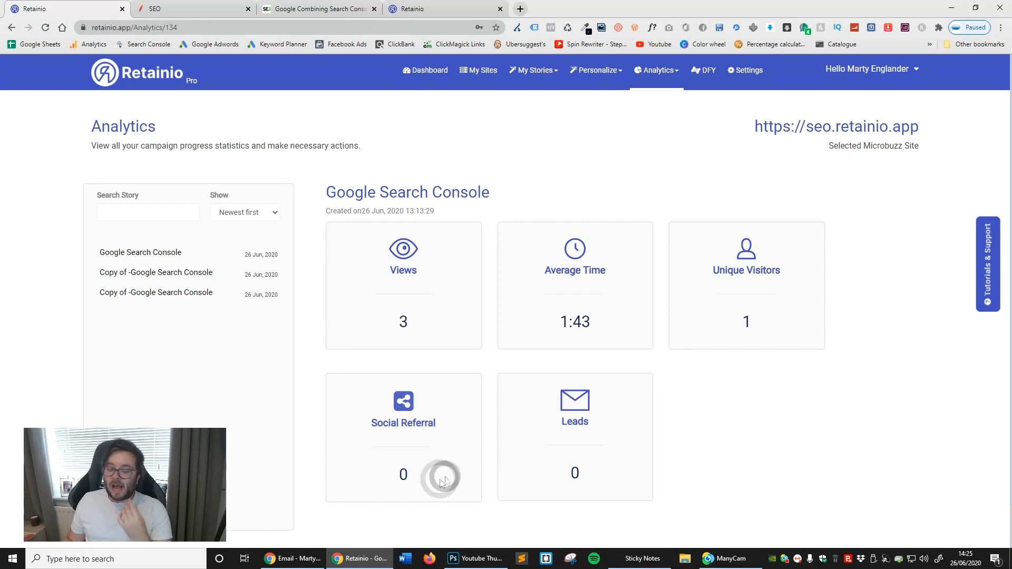
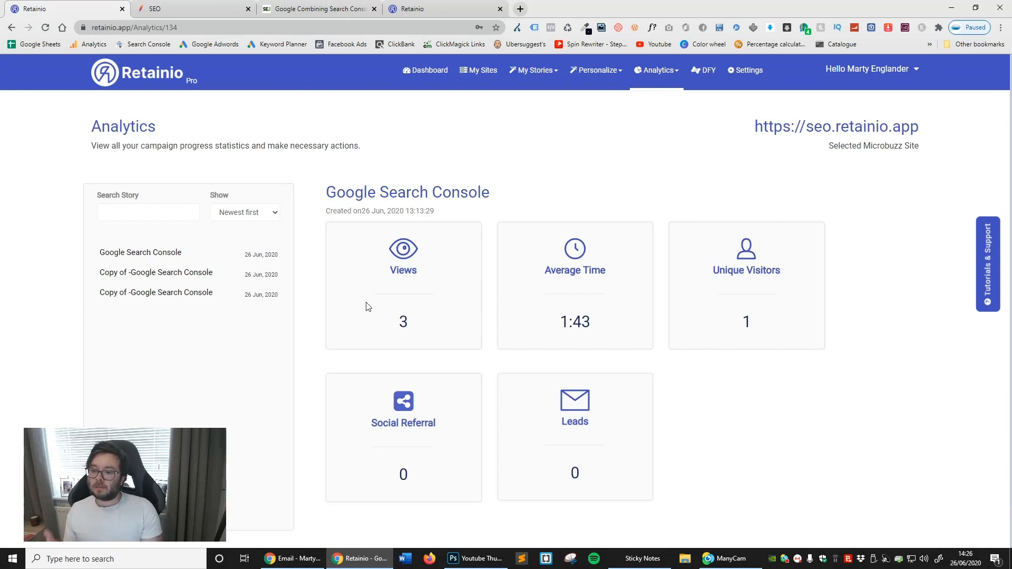
# - Open the DFY campaigns and check the clone options for the Dog food guide story without cloning it
pyautogui.click(716, 89)
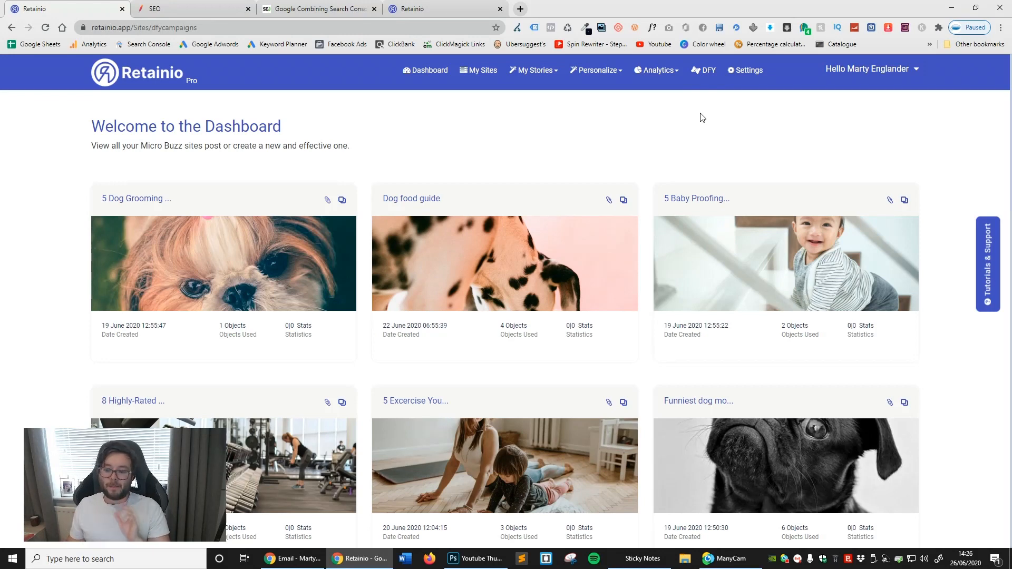
pyautogui.scroll(-1, 686, 152)
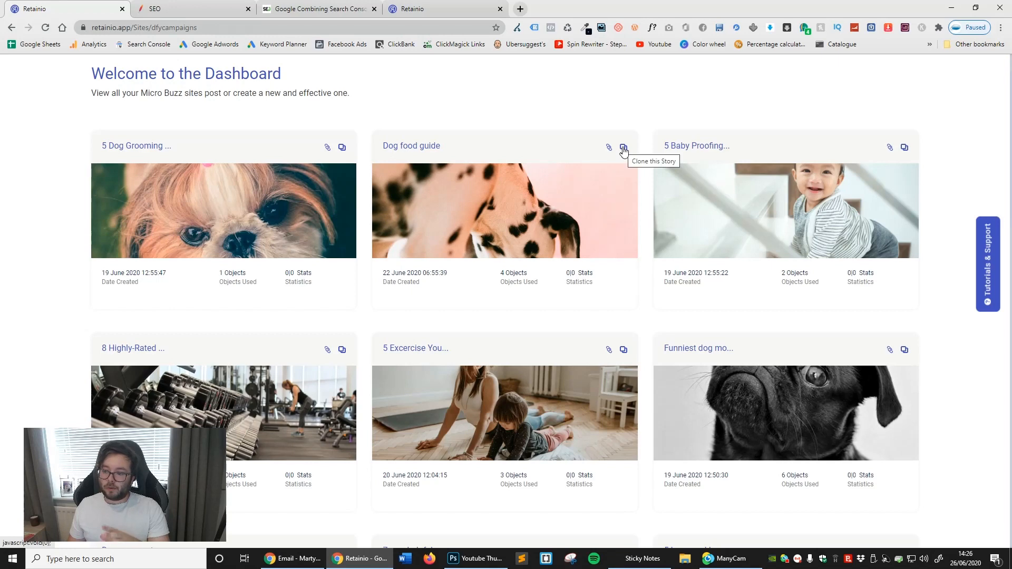
pyautogui.click(623, 148)
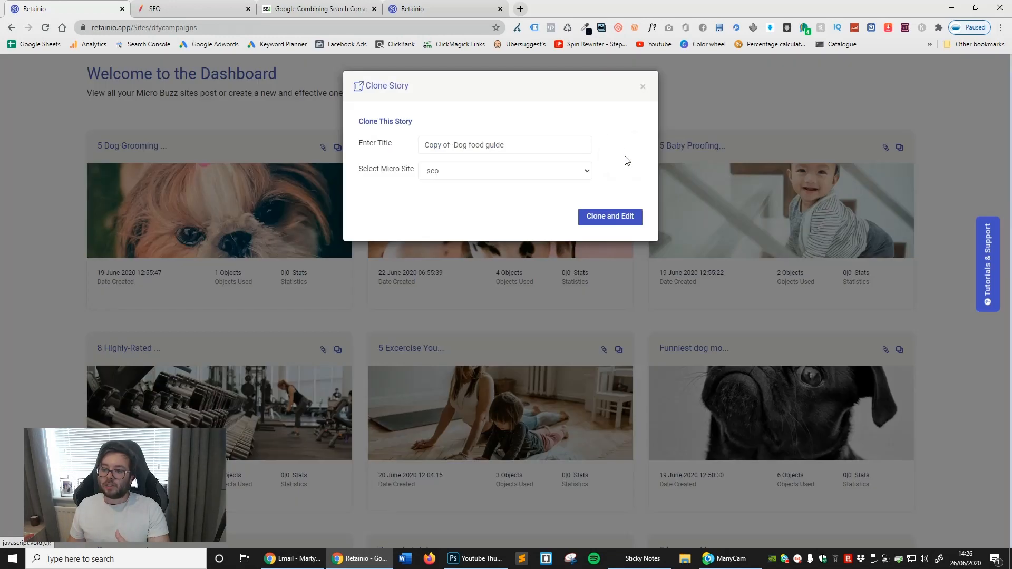
pyautogui.click(641, 86)
# - Preview the Dog food guide story and look through its header, feeding schedule article and Human Foods Dogs Can and Can't Eat cards
pyautogui.click(605, 150)
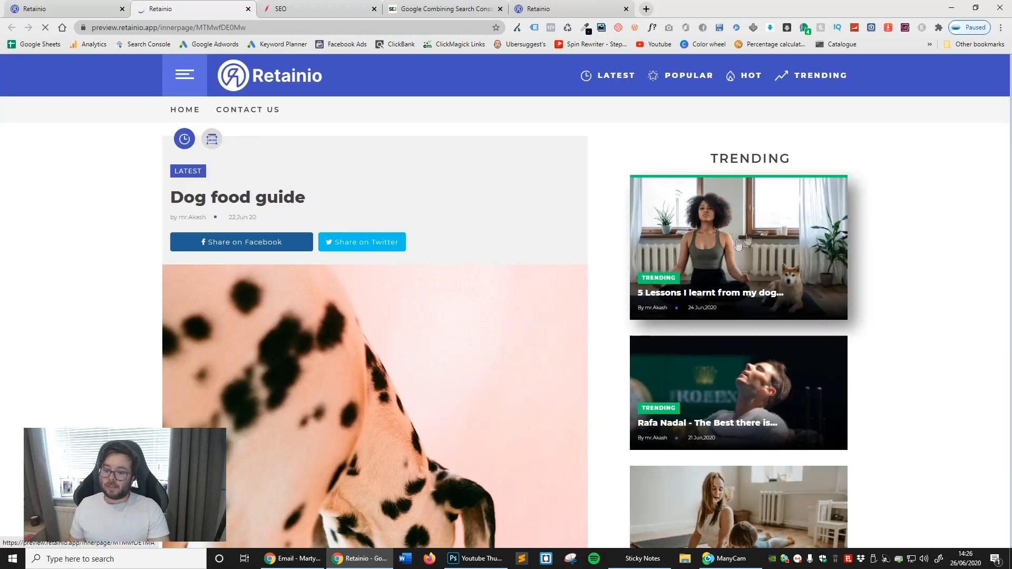
pyautogui.scroll(-7, 659, 247)
pyautogui.scroll(7, 751, 284)
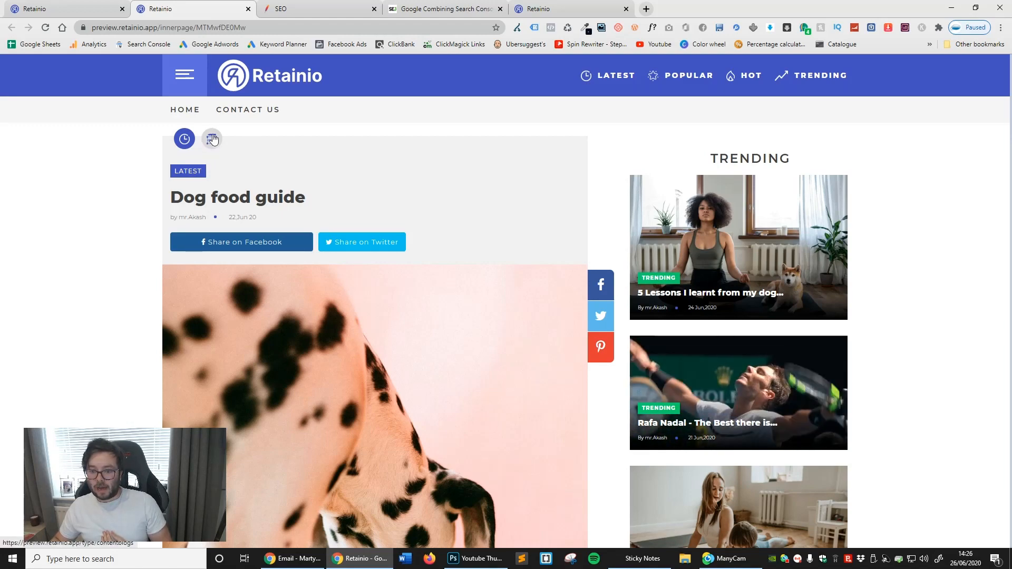
pyautogui.scroll(-6, 257, 217)
pyautogui.scroll(-20, 256, 217)
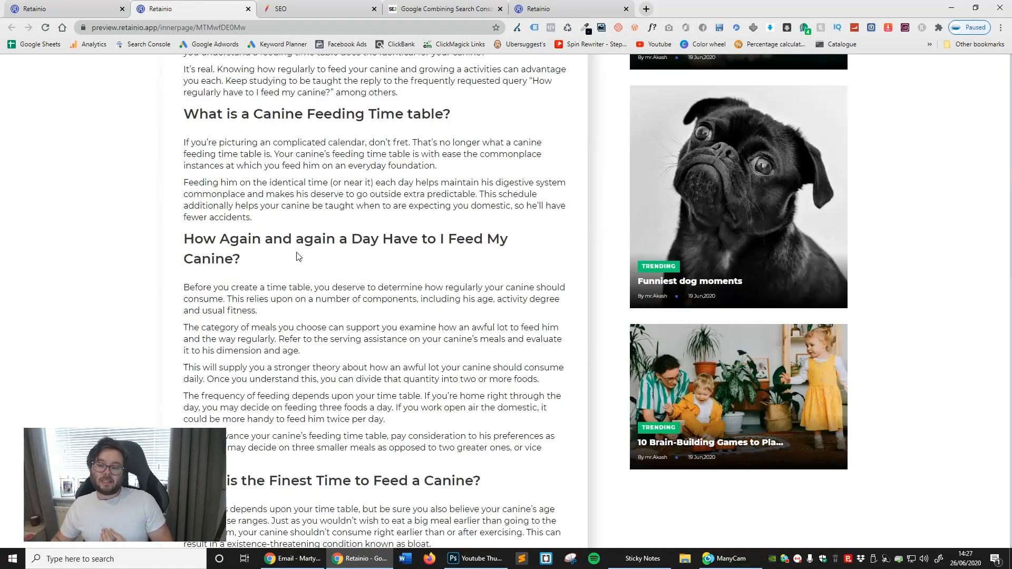
pyautogui.scroll(5, 429, 273)
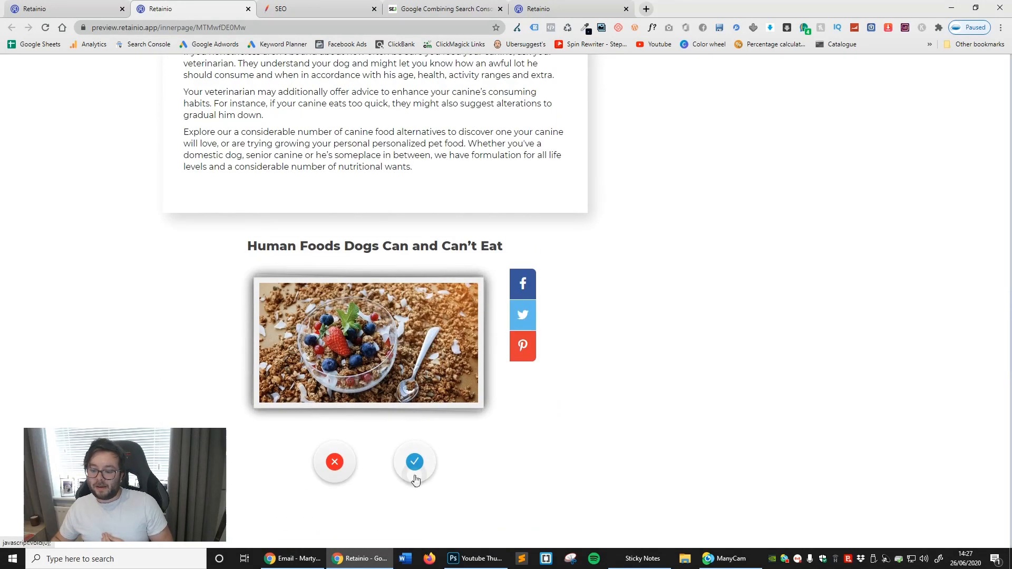
# - Approve several Human Foods Dogs Can and Can't Eat cards with the check mark, and review the rest of the article
pyautogui.click(414, 462)
pyautogui.click(415, 462)
pyautogui.click(416, 462)
pyautogui.click(414, 464)
pyautogui.scroll(-8, 416, 453)
pyautogui.scroll(-11, 418, 432)
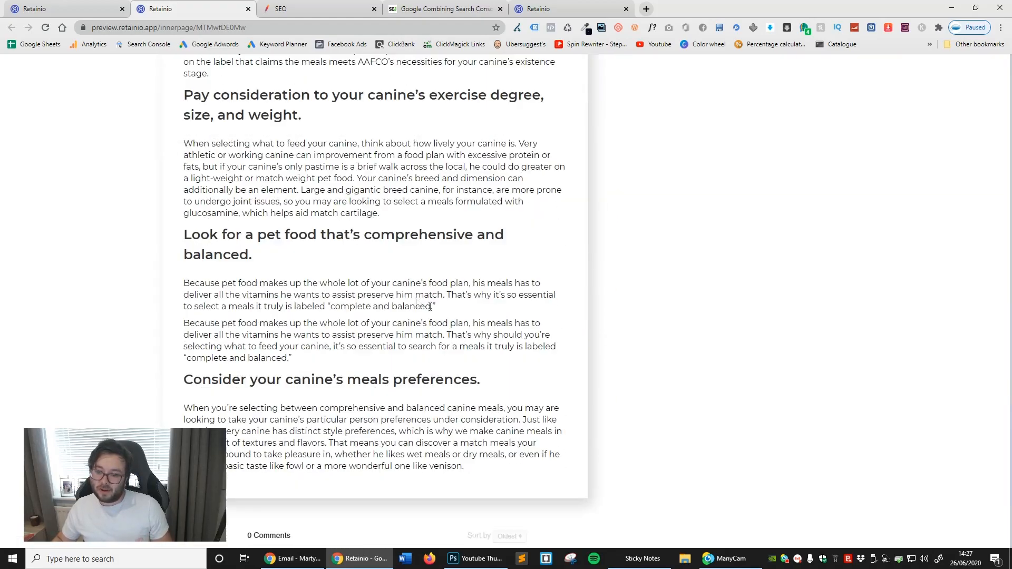
pyautogui.scroll(20, 438, 382)
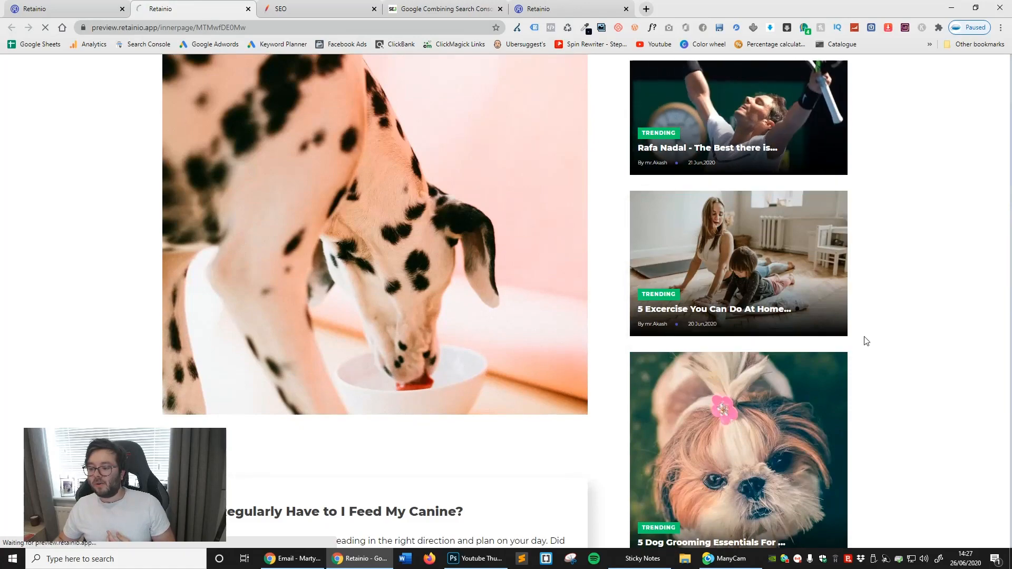
# - Open the trending story on five exercises to do at home, look through its listed exercises, and close the preview
pyautogui.click(701, 316)
pyautogui.scroll(-9, 701, 316)
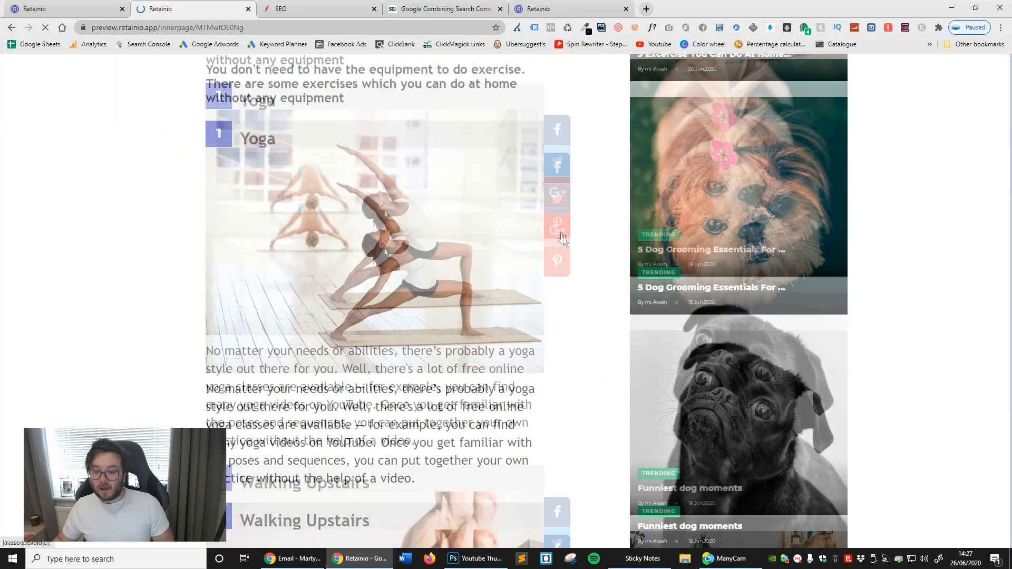
pyautogui.scroll(7, 614, 235)
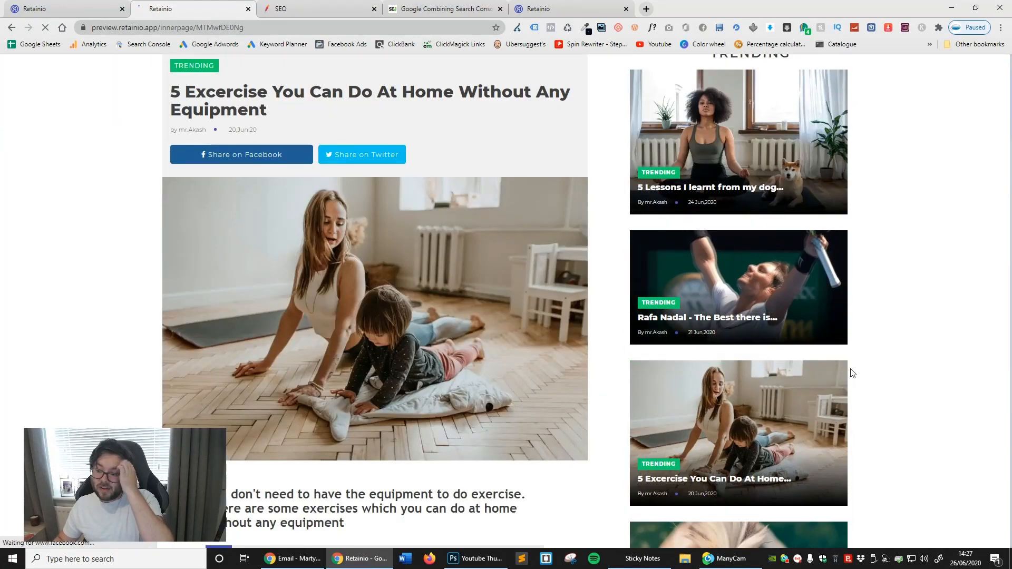
pyautogui.scroll(-4, 591, 362)
pyautogui.hotkey('ctrl', 'w')
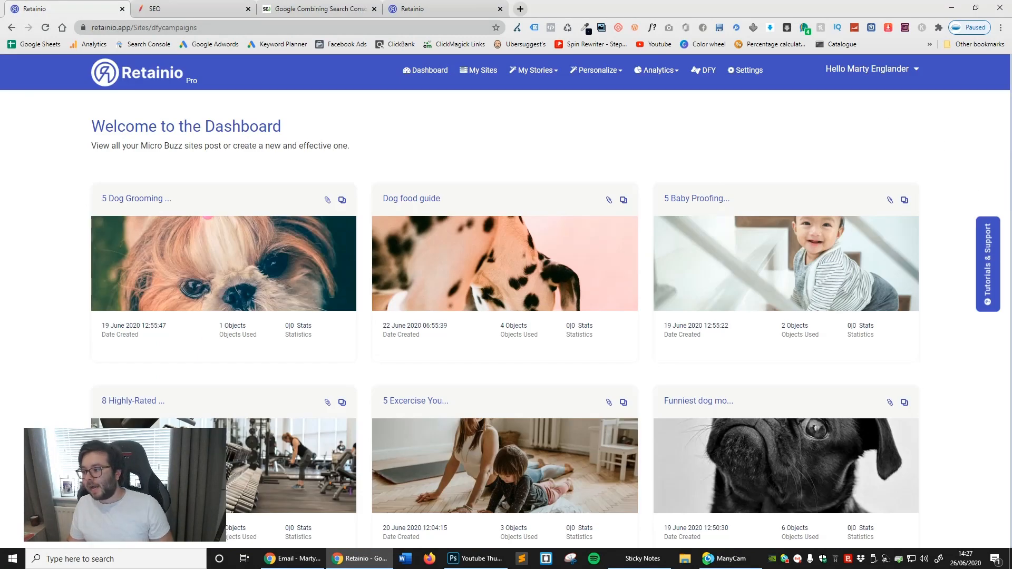
# - Open the Tutorials page from the Tutorials & Support options
pyautogui.click(988, 268)
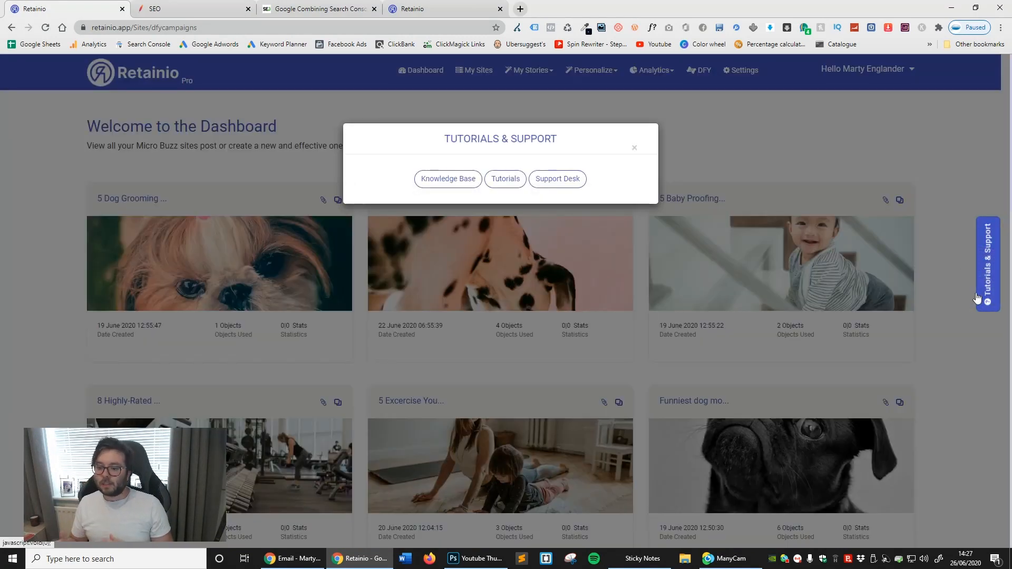
pyautogui.click(505, 179)
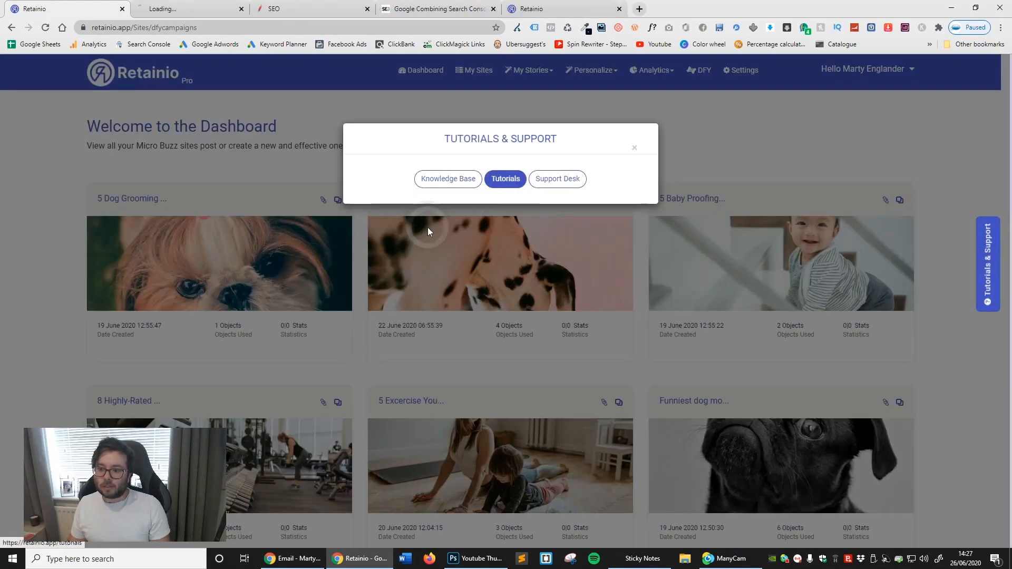
pyautogui.click(200, 8)
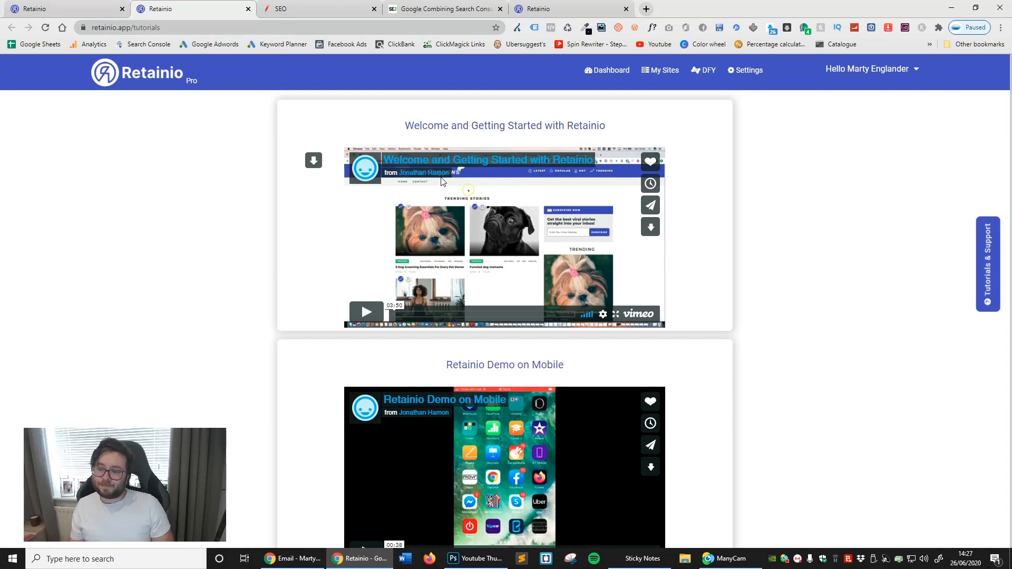
# - Look through the setup, post editing and personalization tutorials, highlighting the title "Adding videos to your site in Retainio"
pyautogui.scroll(-8, 316, 163)
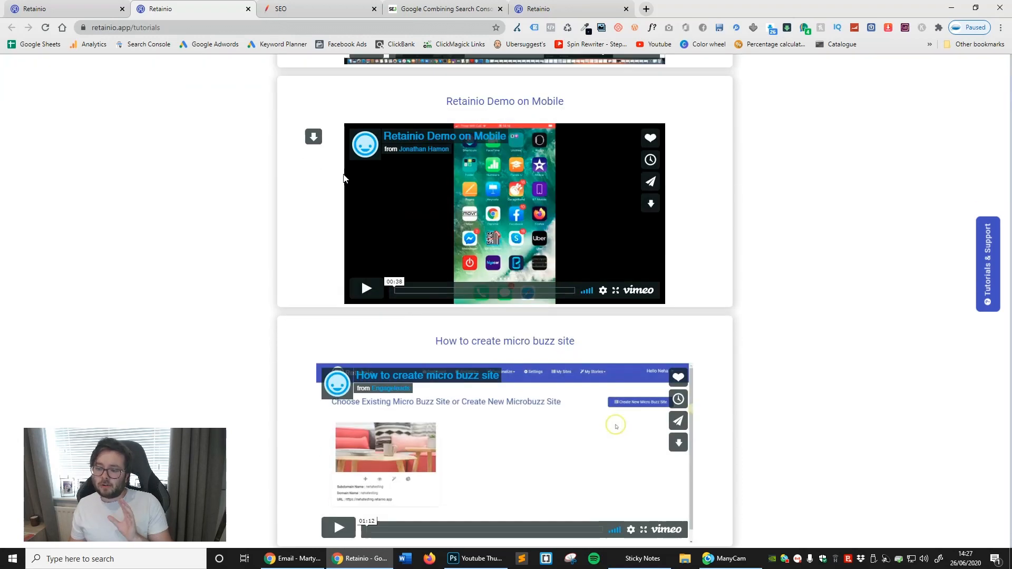
pyautogui.scroll(-7, 767, 249)
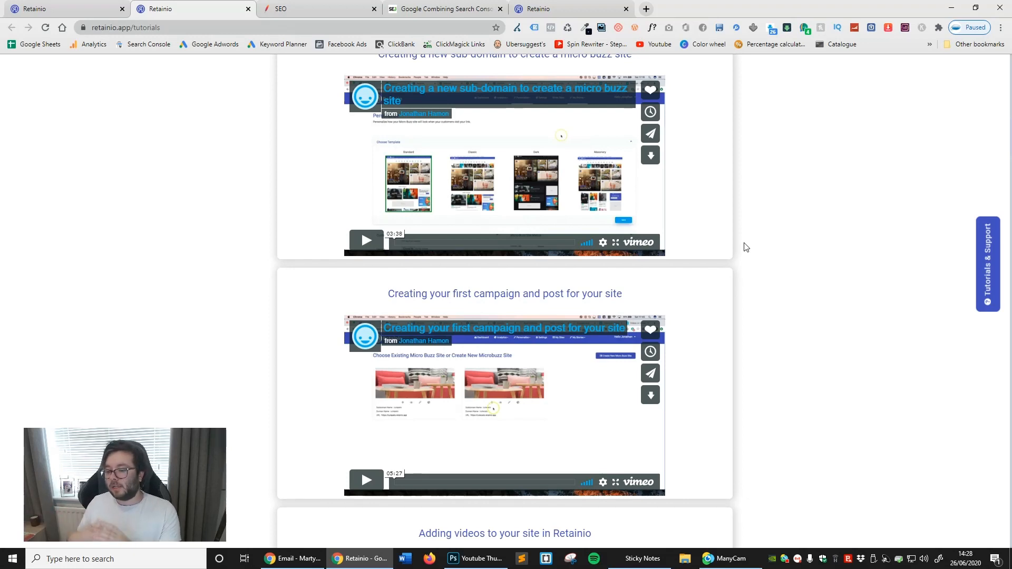
pyautogui.scroll(-5, 746, 248)
pyautogui.tripleClick(495, 269)
pyautogui.scroll(-2, 659, 214)
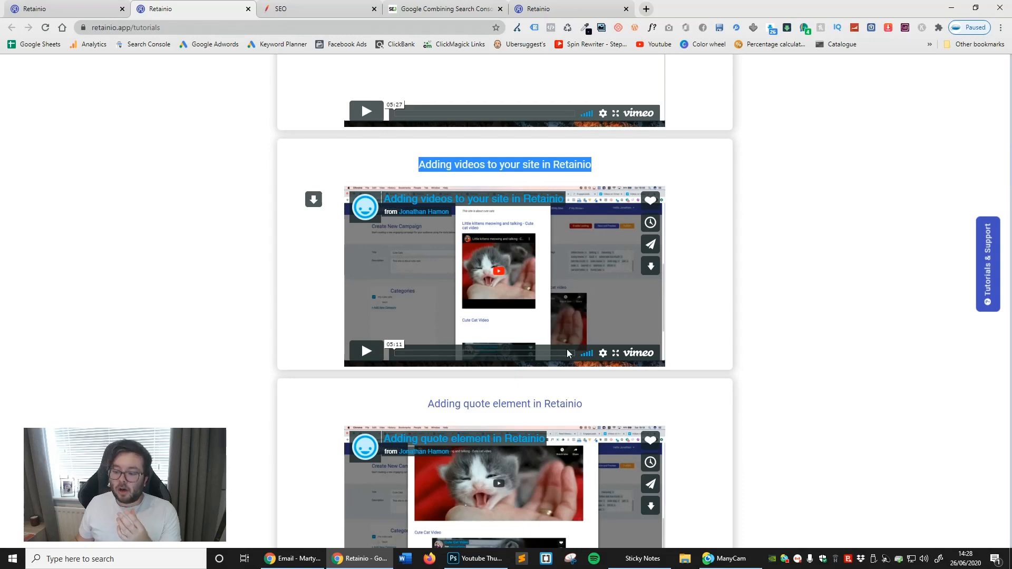
pyautogui.scroll(-15, 597, 342)
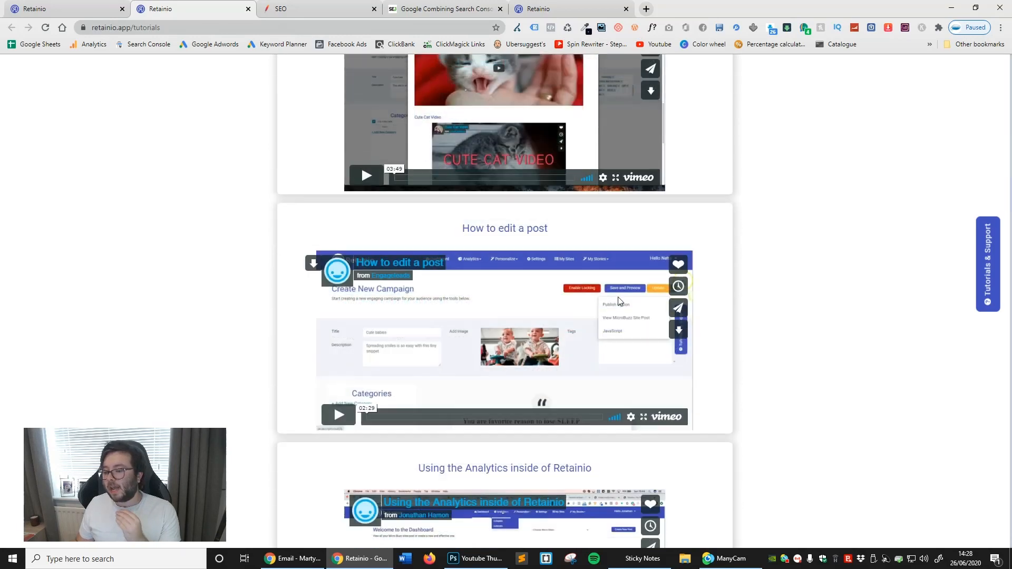
pyautogui.scroll(-10, 709, 335)
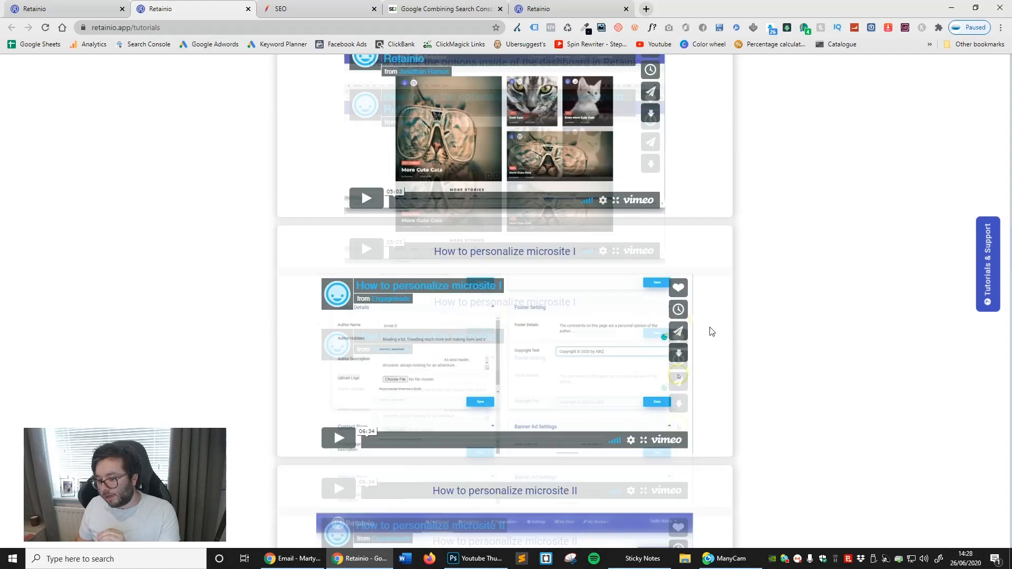
pyautogui.scroll(-5, 767, 326)
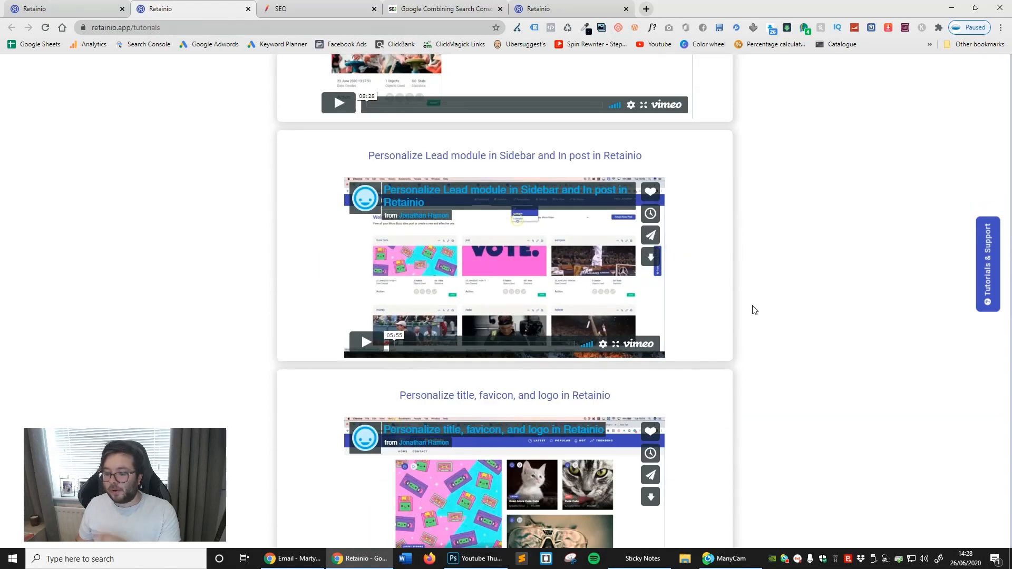
# - Review the further personalization and account tutorials, highlighting part of the title "How to see and access your Micro buzz sites in Retainio"
pyautogui.scroll(-10, 755, 310)
pyautogui.scroll(-16, 720, 288)
pyautogui.scroll(-3, 516, 288)
pyautogui.moveTo(495, 259); pyautogui.dragTo(529, 253)
pyautogui.scroll(-3, 529, 252)
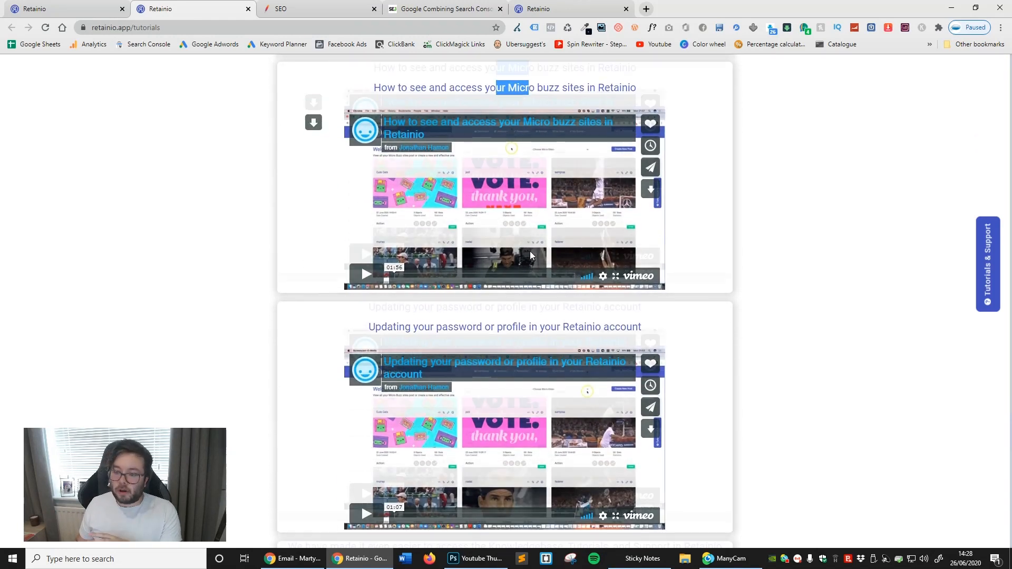
pyautogui.scroll(-2, 530, 251)
pyautogui.scroll(-5, 532, 241)
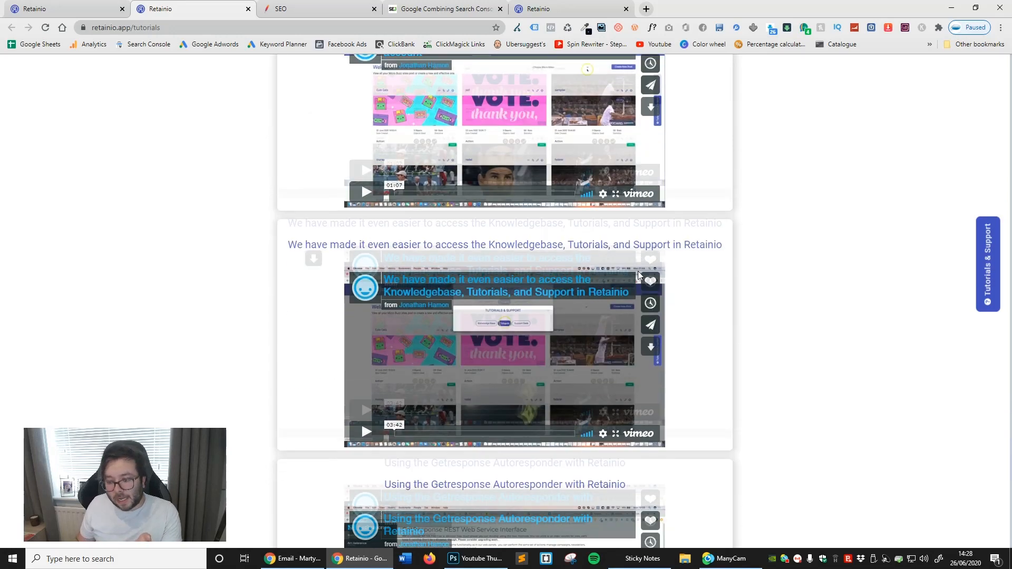
# - Examine the Getresponse, HTML, Mailchimp and Youzign integration tutorials, highlighting part of the HTML Autoresponder code title
pyautogui.doubleClick(537, 209)
pyautogui.scroll(-6, 543, 209)
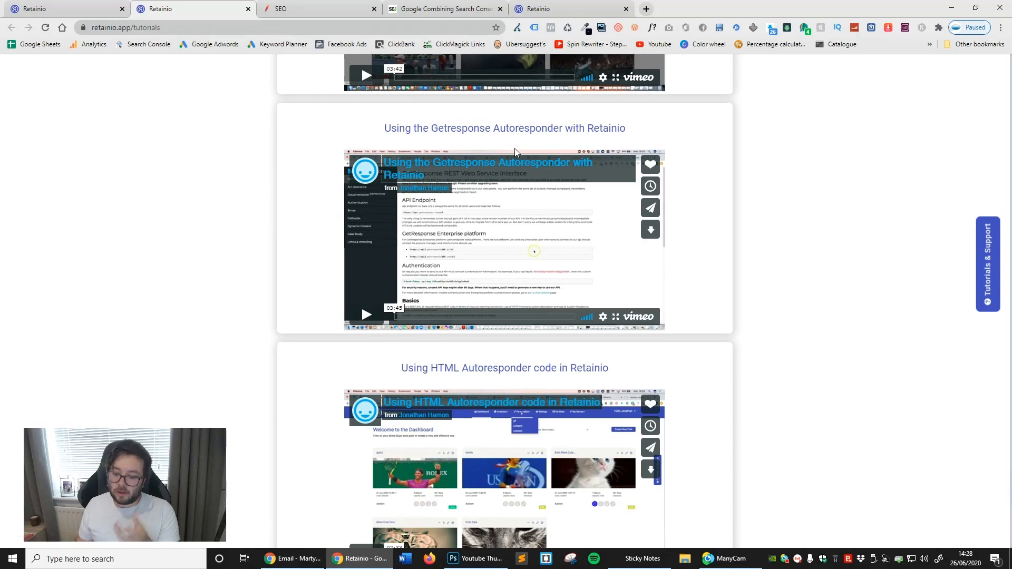
pyautogui.scroll(-3, 515, 148)
pyautogui.moveTo(487, 210); pyautogui.dragTo(569, 207)
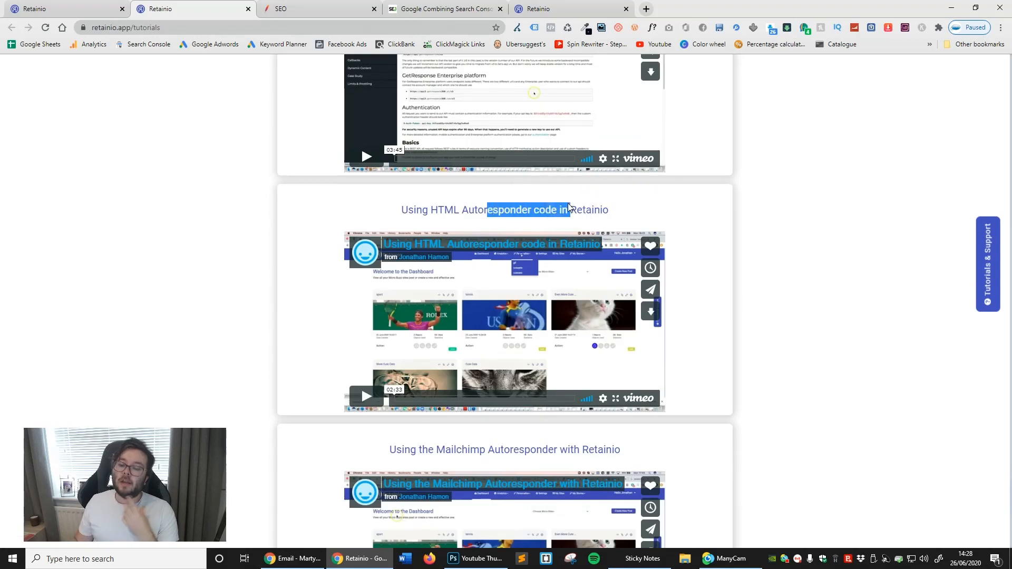
pyautogui.scroll(-7, 578, 207)
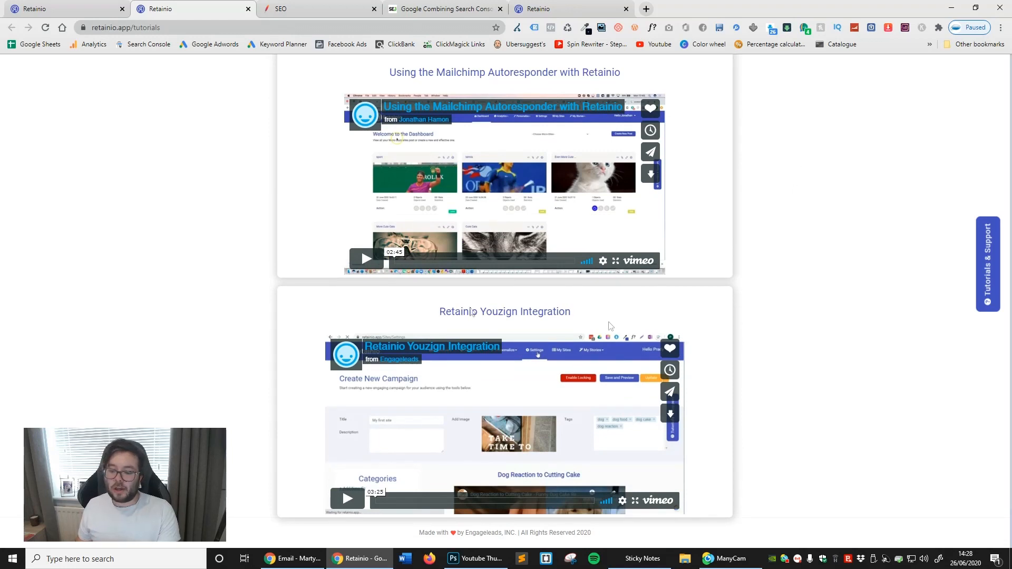
# - Look back over the tutorial list from the autoresponder videos to the sub-domain and first campaign videos
pyautogui.scroll(12, 472, 312)
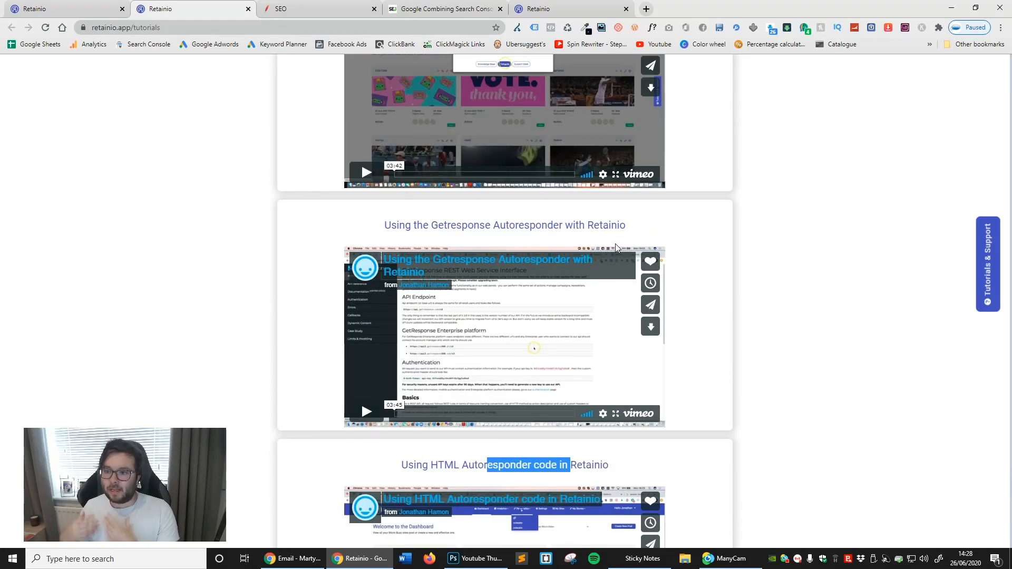
pyautogui.scroll(15, 616, 245)
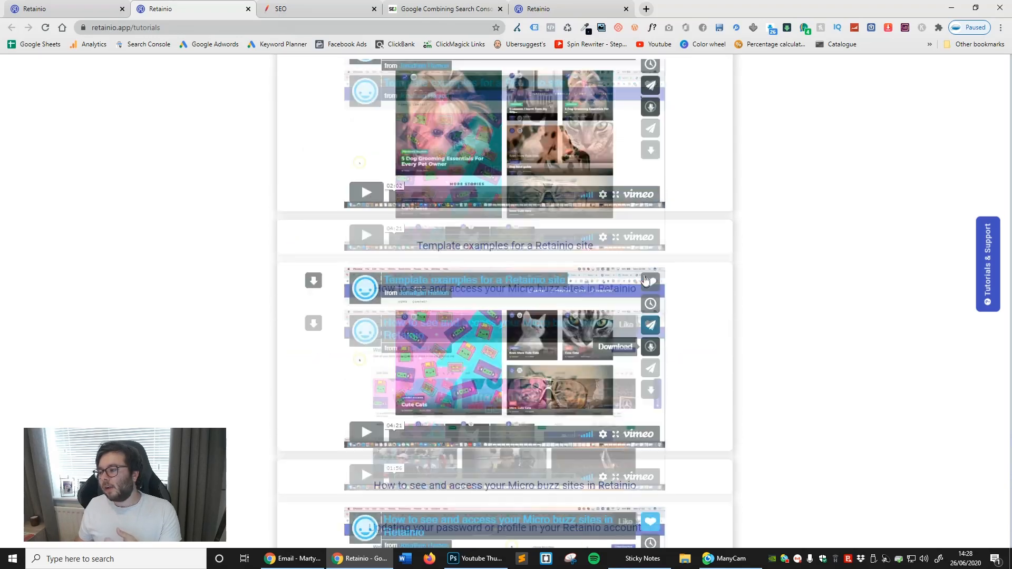
pyautogui.scroll(10, 667, 263)
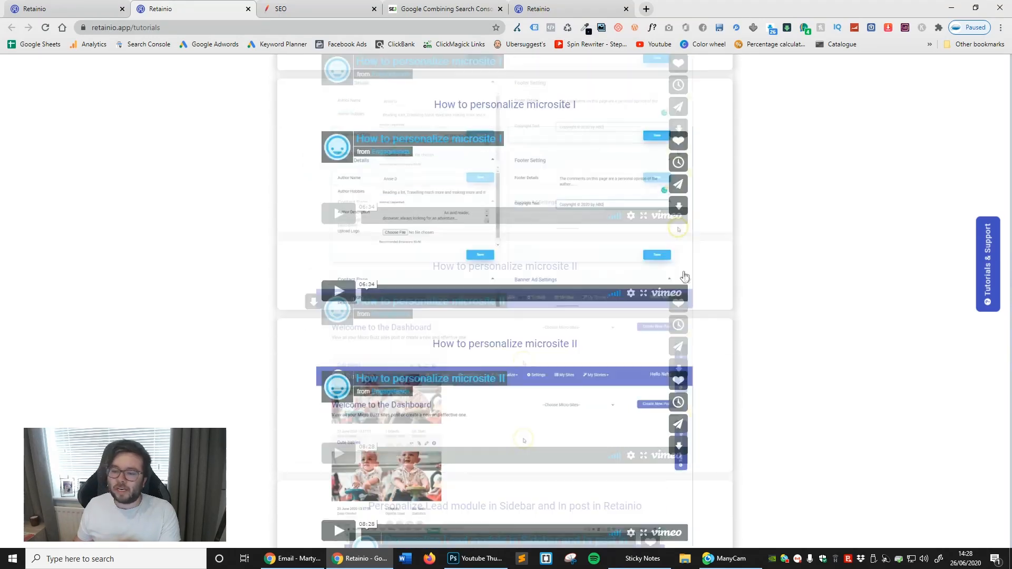
pyautogui.scroll(20, 693, 293)
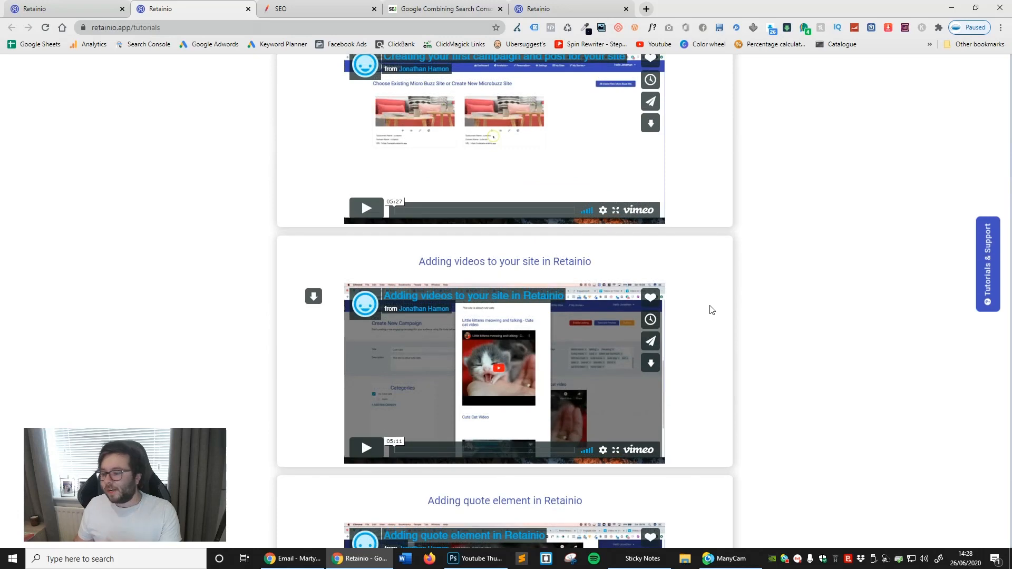
pyautogui.scroll(1, 717, 314)
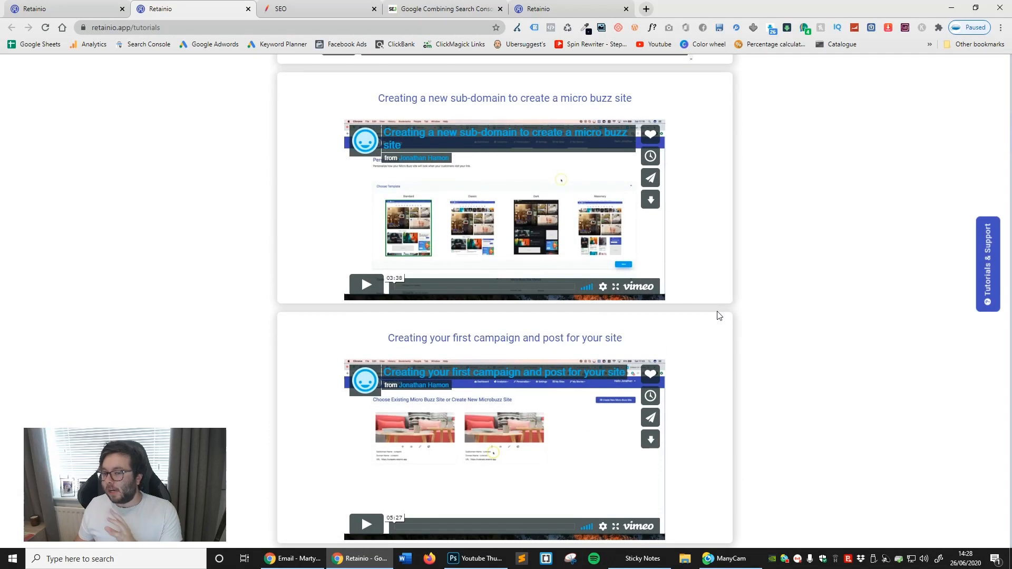
pyautogui.scroll(2, 720, 295)
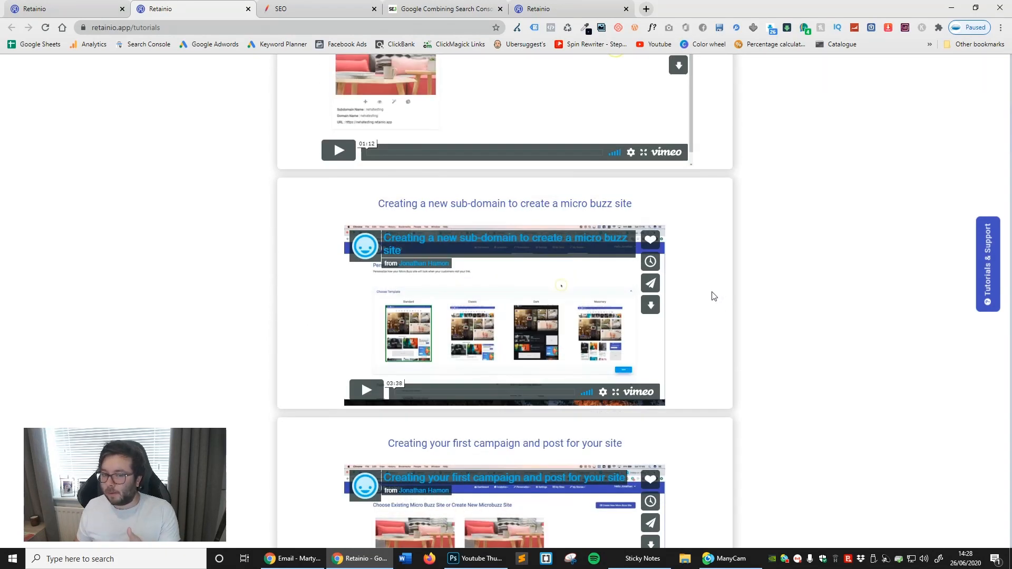
# - Open the Knowledge Base from the Tutorials & Support options and look through its how-to articles
pyautogui.click(988, 264)
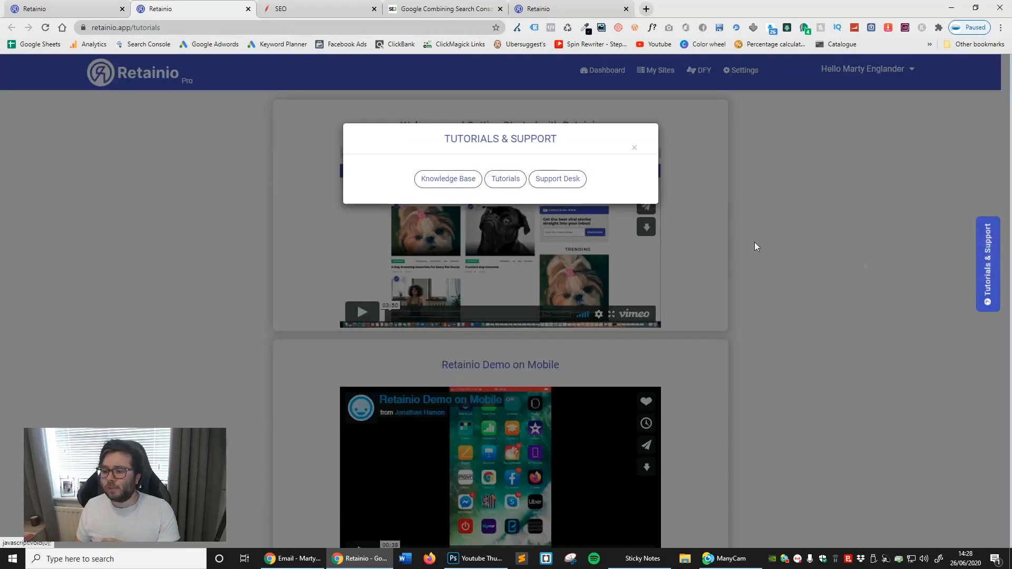
pyautogui.click(416, 180)
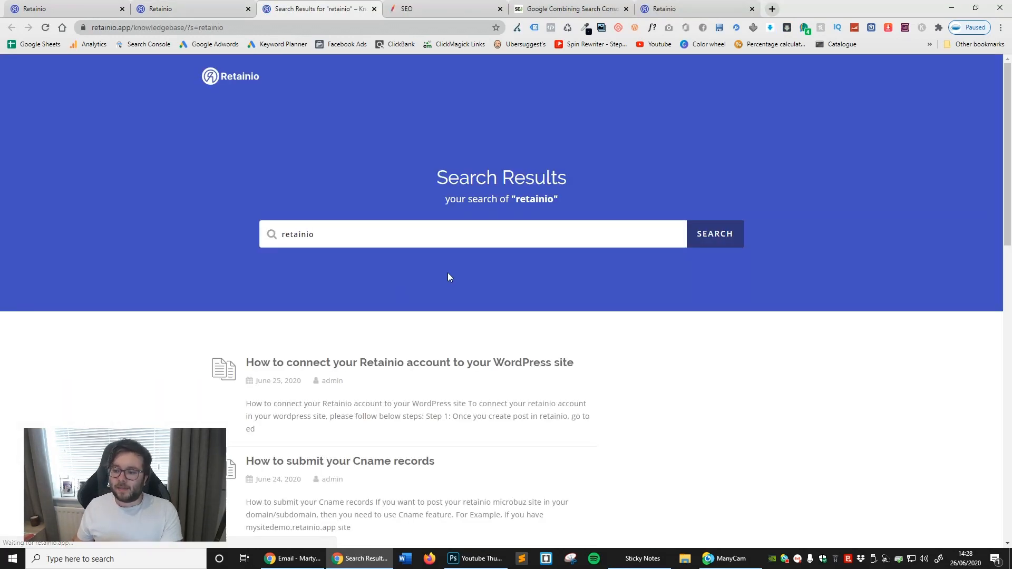
pyautogui.scroll(-4, 393, 304)
pyautogui.scroll(2, 346, 247)
pyautogui.scroll(-4, 397, 251)
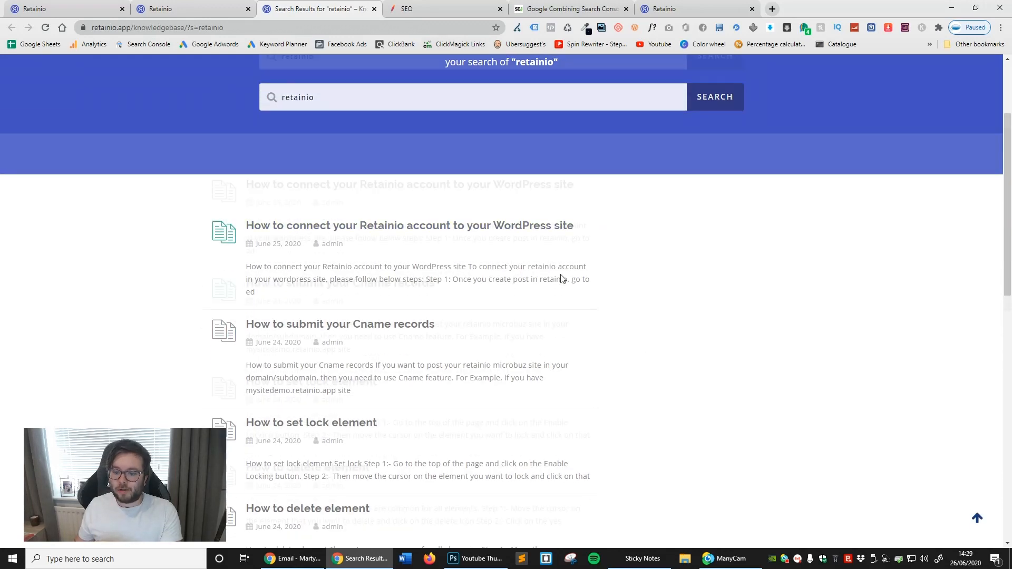
# - Open the "How to add amazon products to you site" article from the knowledge base results and read through its instructions
pyautogui.scroll(-7, 466, 279)
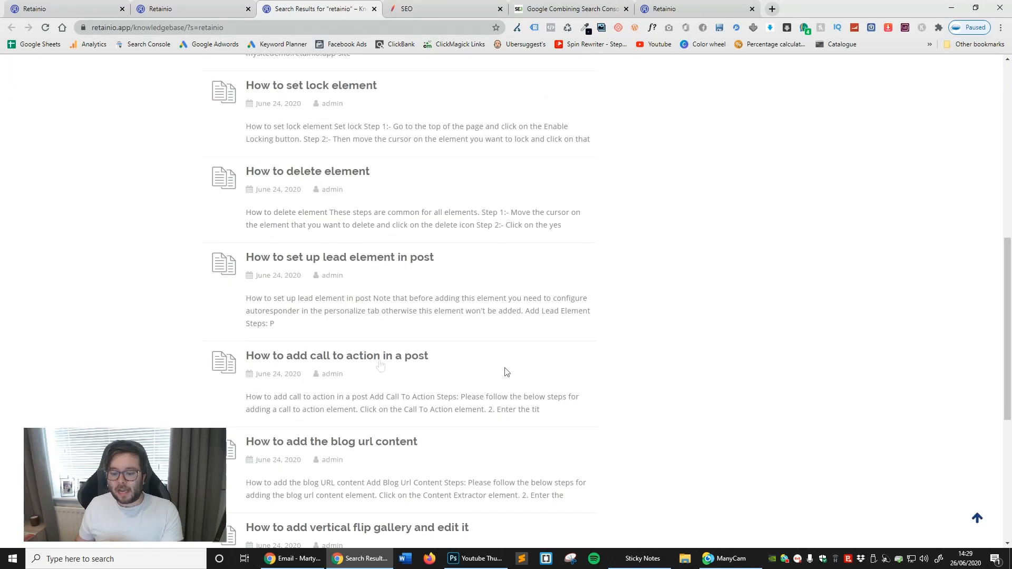
pyautogui.scroll(-2, 261, 299)
pyautogui.click(384, 295)
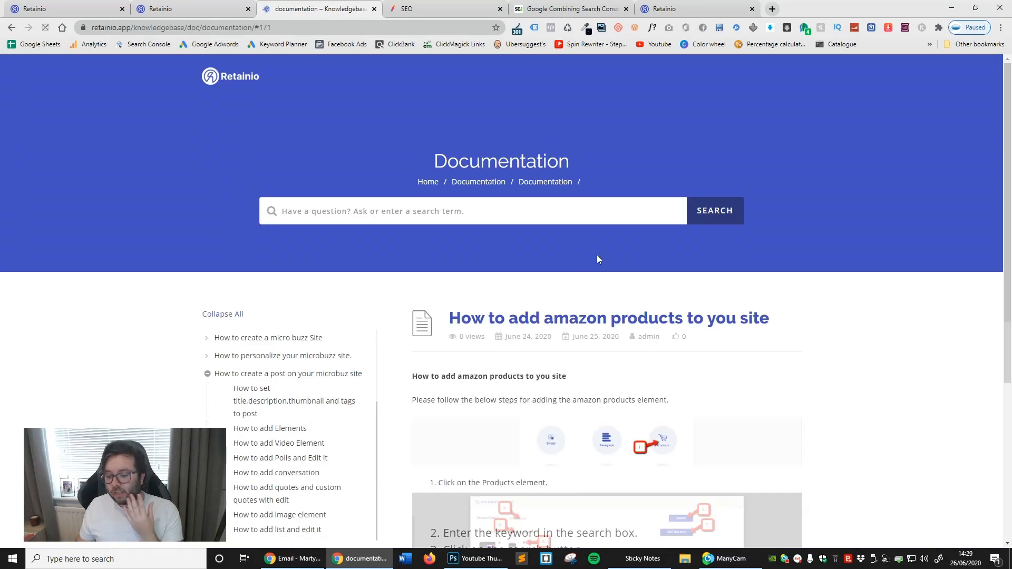
pyautogui.scroll(-4, 599, 260)
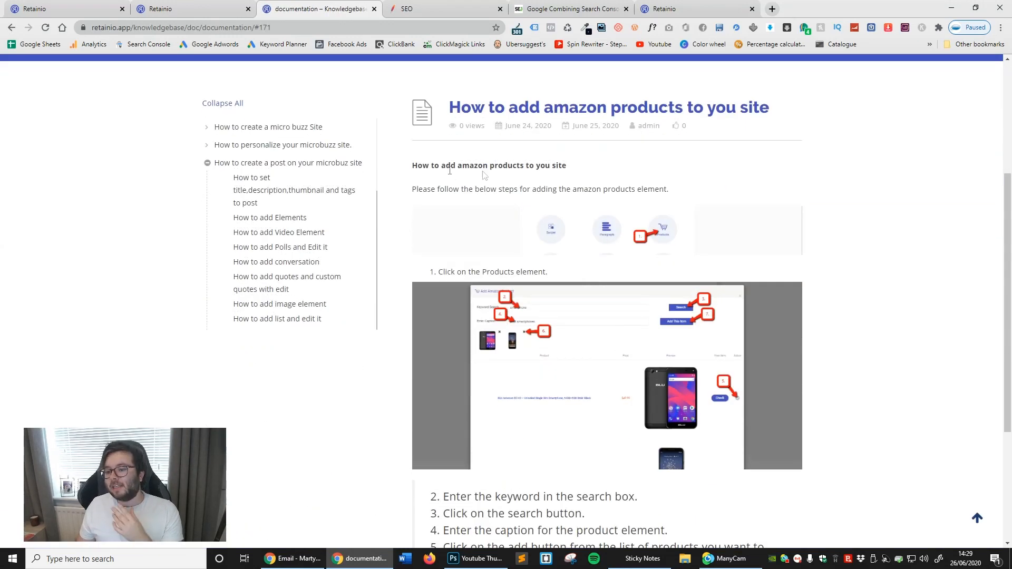
pyautogui.scroll(-4, 598, 194)
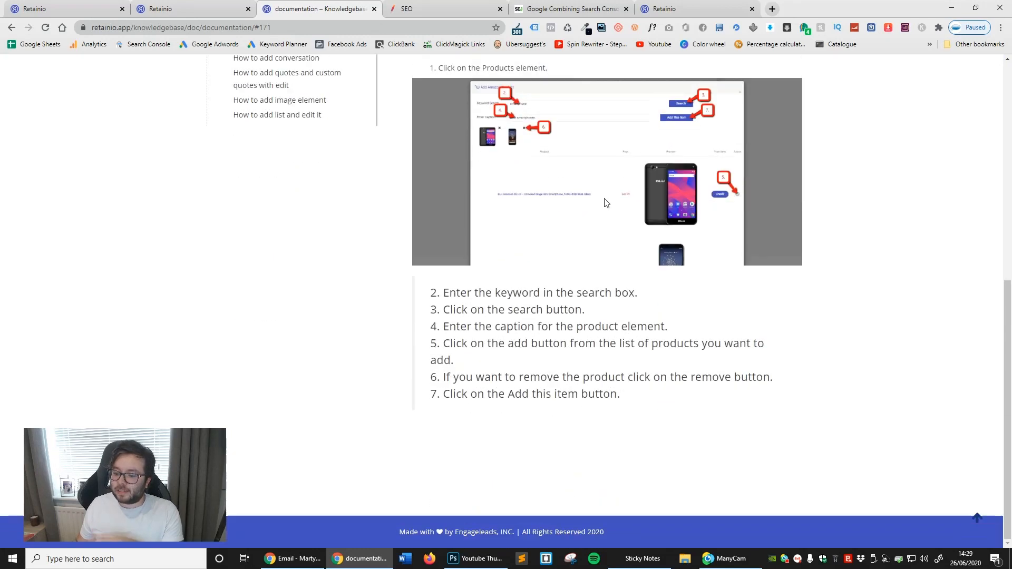
pyautogui.scroll(3, 918, 276)
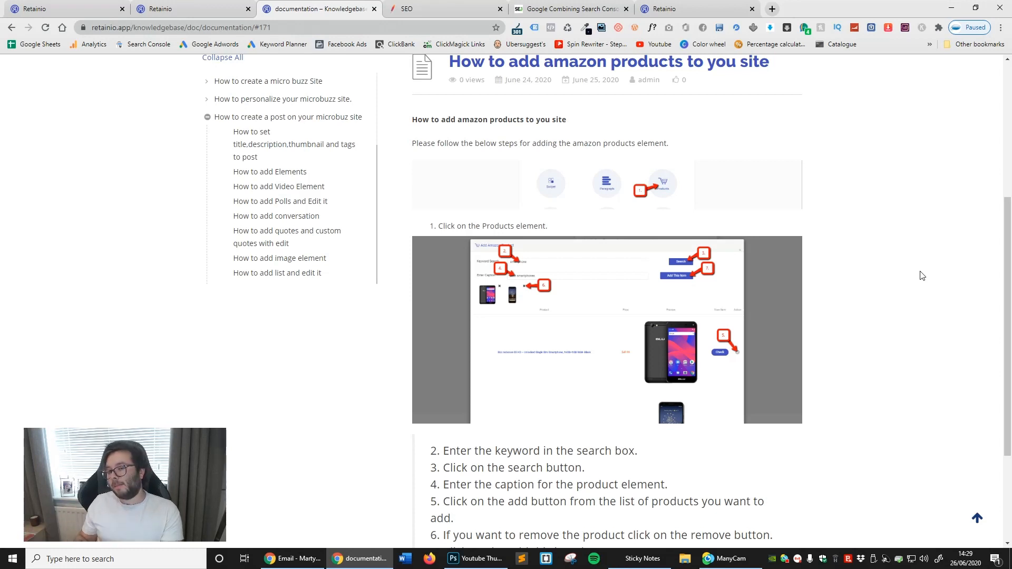
pyautogui.scroll(5, 475, 126)
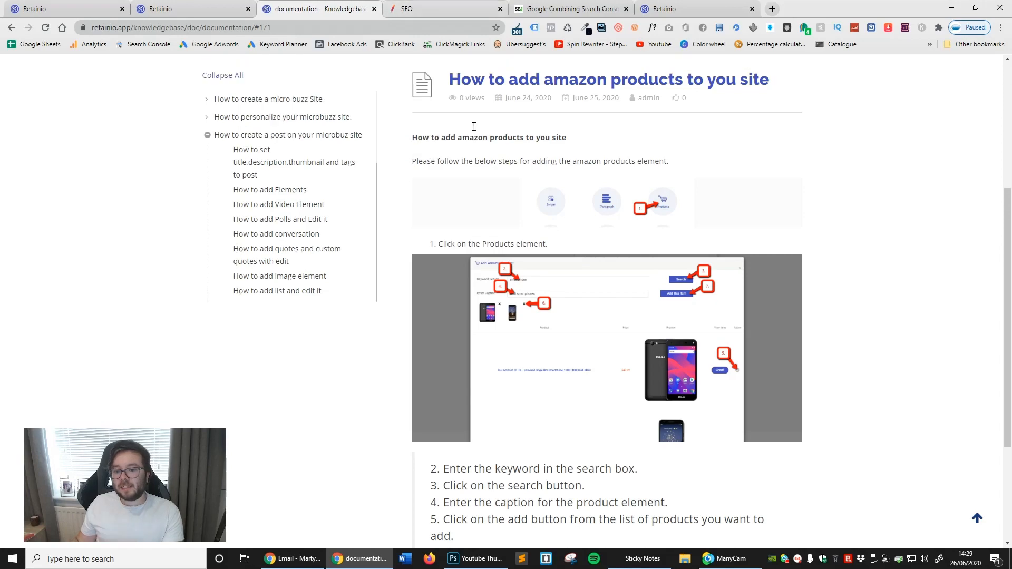
# - View the "How to create a micro buzz Site" article, and close the knowledge base to return to the Tutorials & Support options
pyautogui.click(275, 339)
pyautogui.scroll(-4, 640, 322)
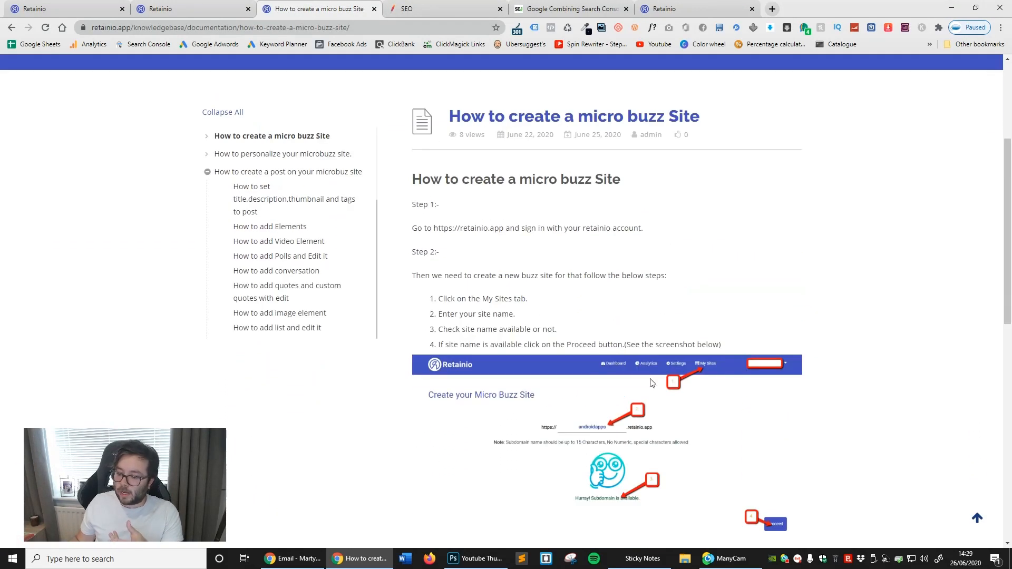
pyautogui.click(190, 9)
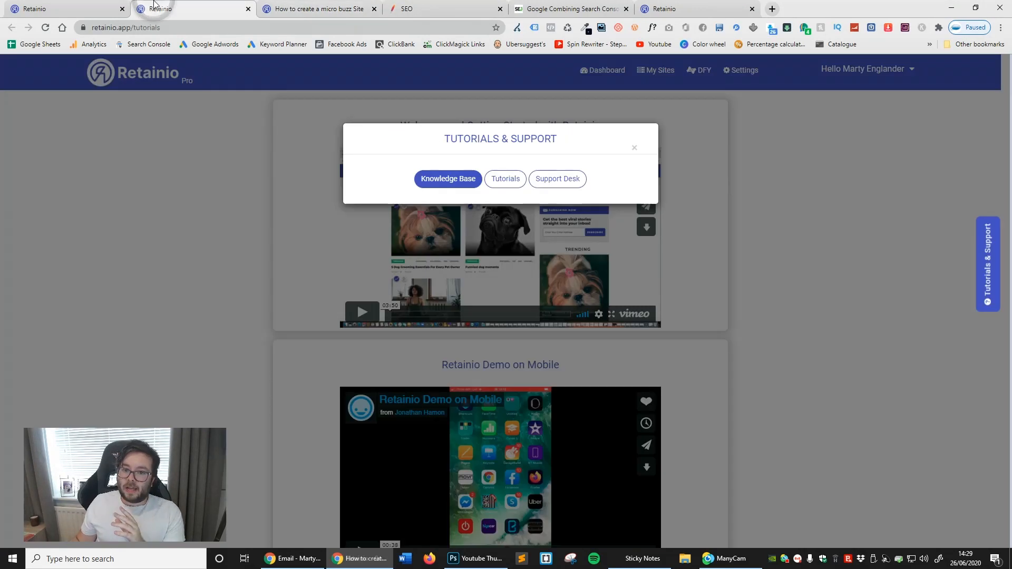
pyautogui.click(374, 9)
# - Open the Support Desk and expand the FAQ entry "[iiStores] I can not Install iistores Properly. Can you help?"
pyautogui.click(556, 179)
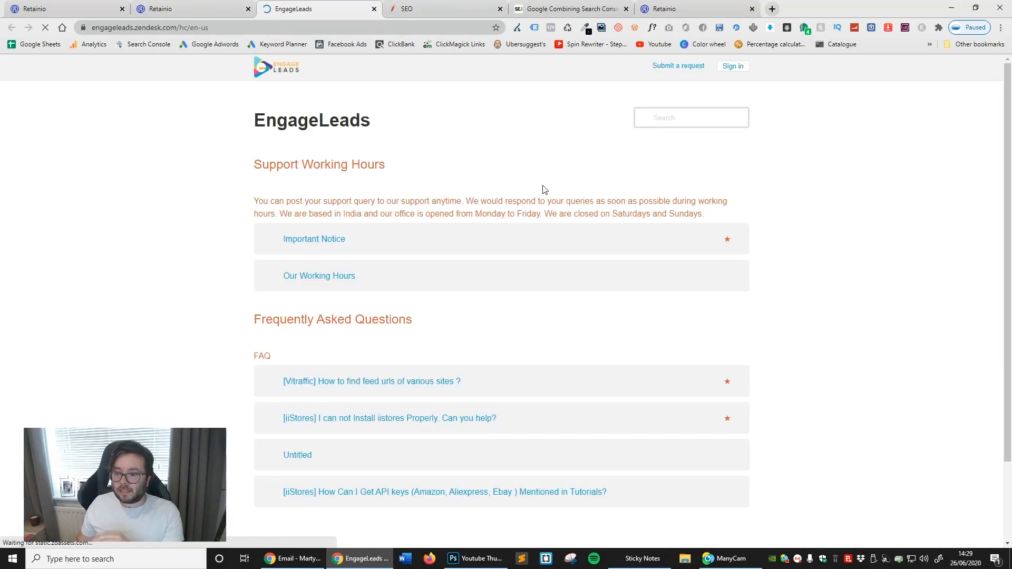
pyautogui.scroll(-5, 538, 204)
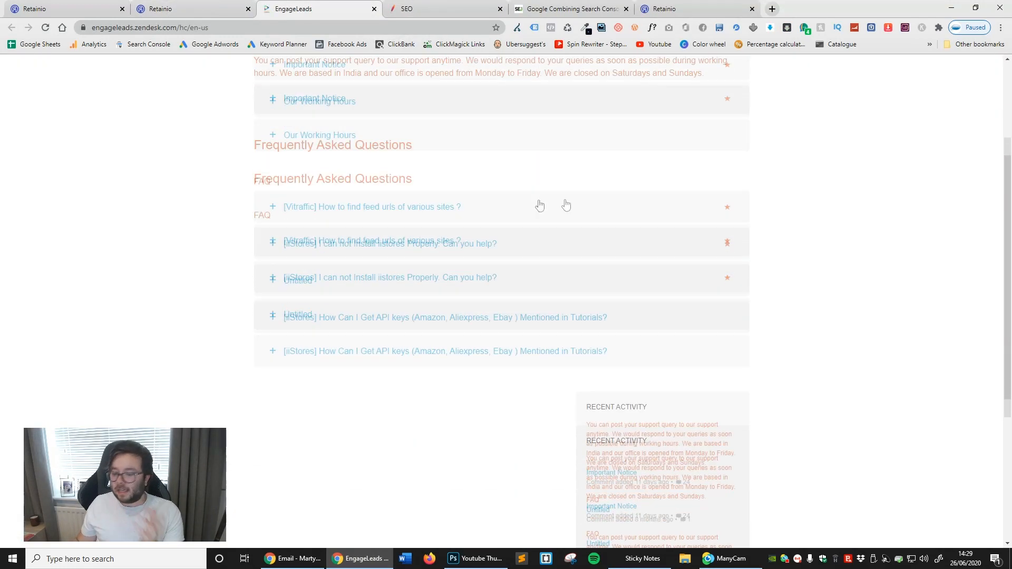
pyautogui.scroll(-3, 334, 113)
pyautogui.scroll(3, 334, 112)
pyautogui.click(334, 114)
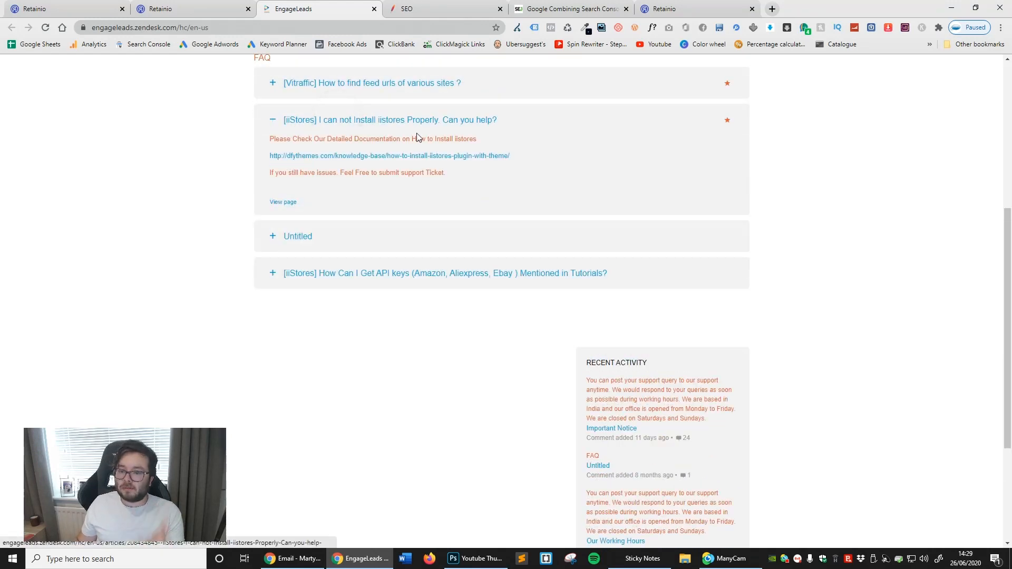
# - Expand the Our Working Hours entry, look over the recent activity, and close the support desk
pyautogui.scroll(4, 580, 185)
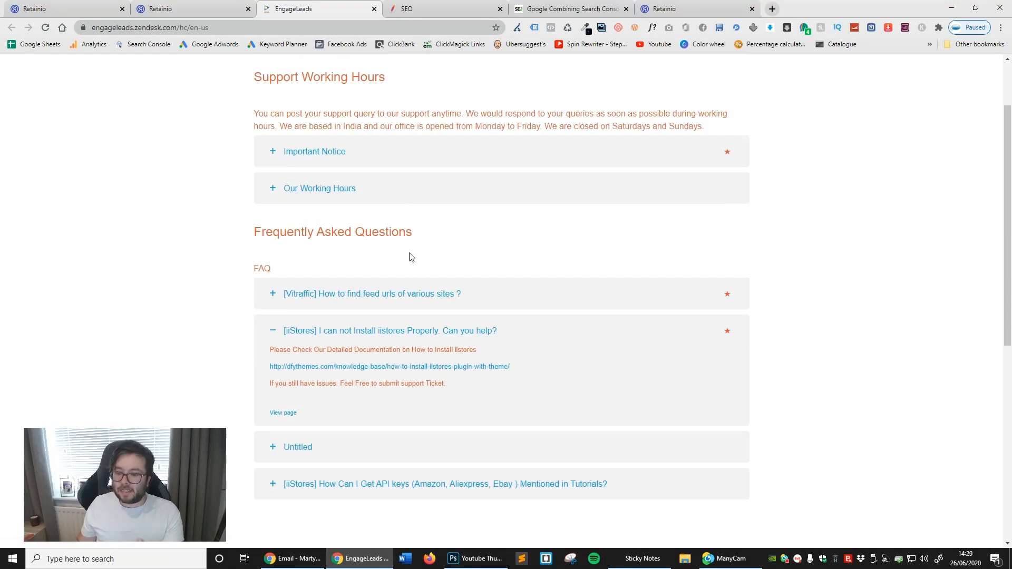
pyautogui.click(396, 190)
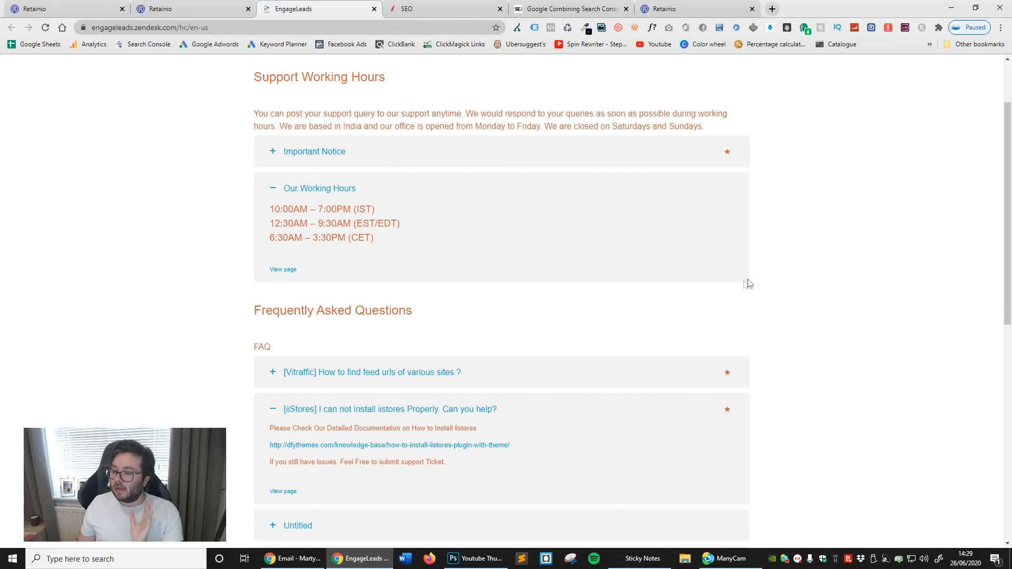
pyautogui.scroll(-9, 743, 282)
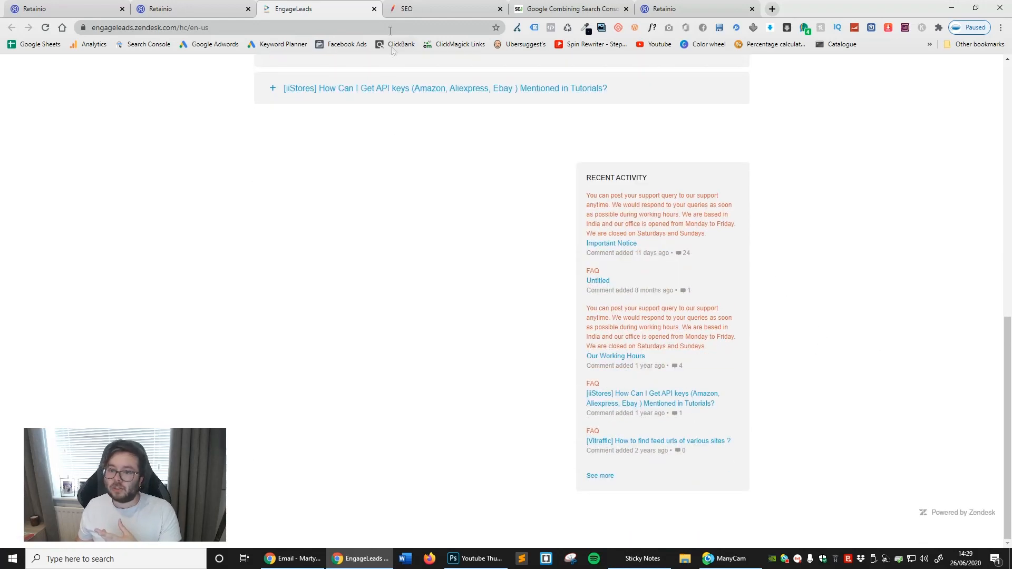
pyautogui.click(374, 9)
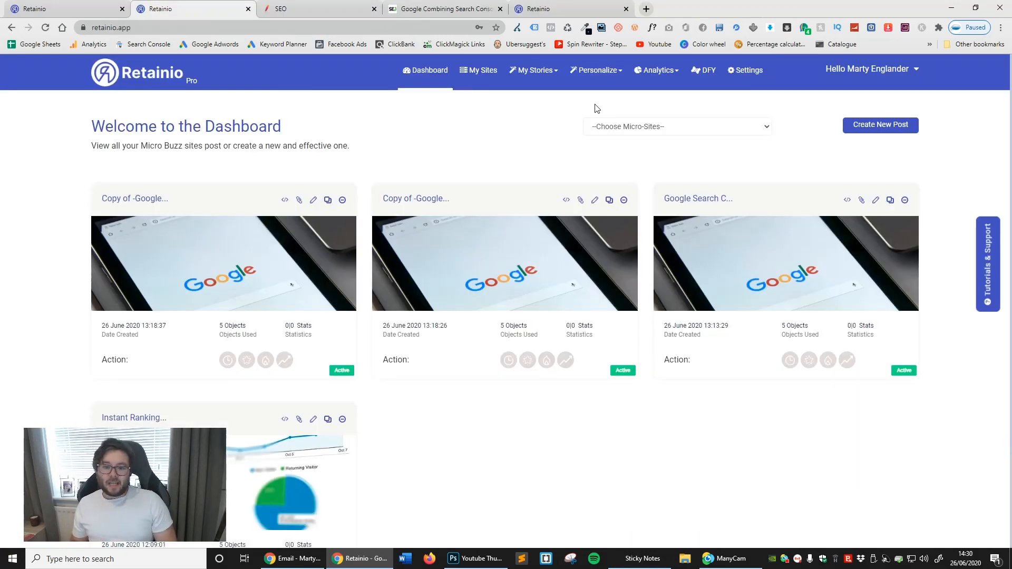